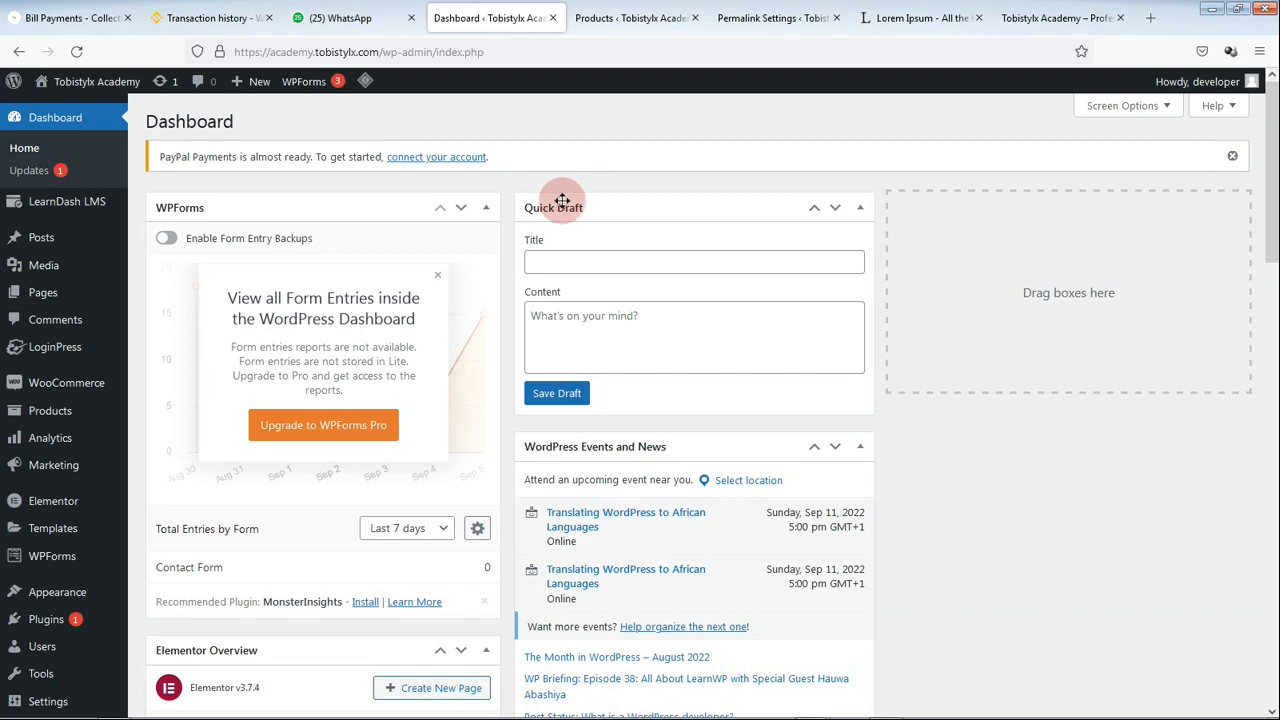
# Step: Open the Courses list from the LearnDash LMS menu in the admin sidebar
pyautogui.moveTo(150, 245)
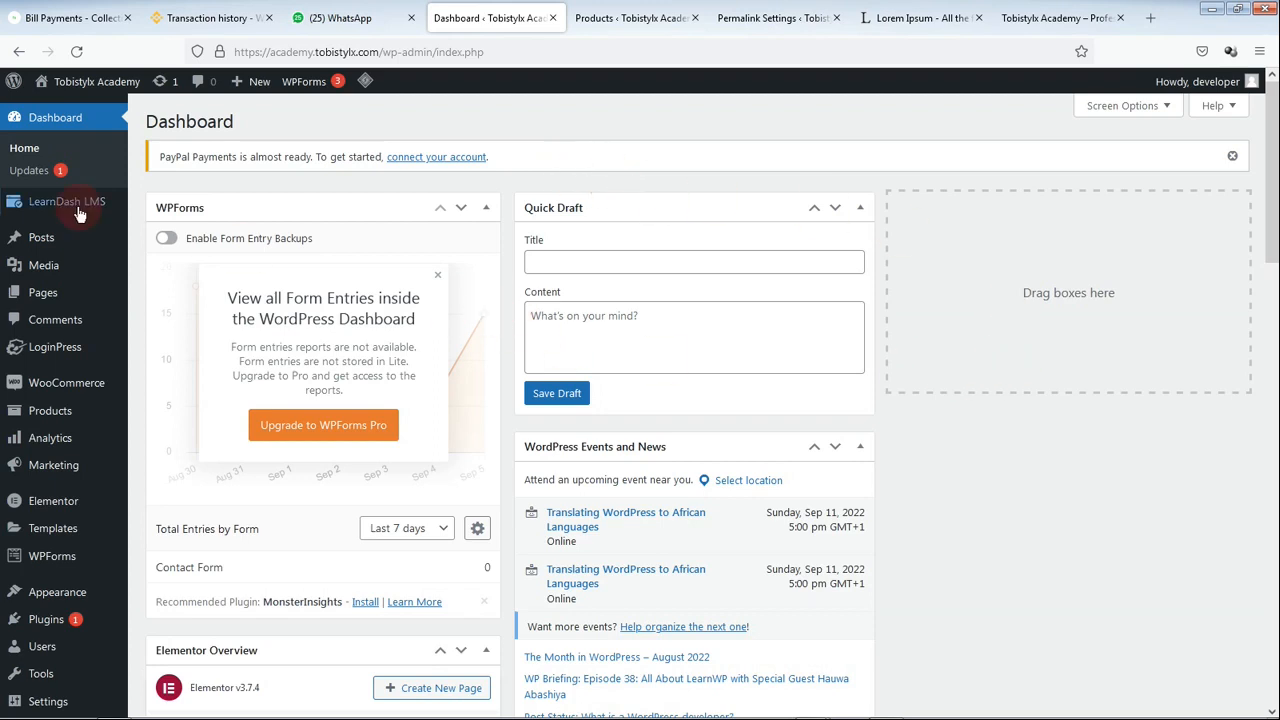
pyautogui.moveTo(68, 219)
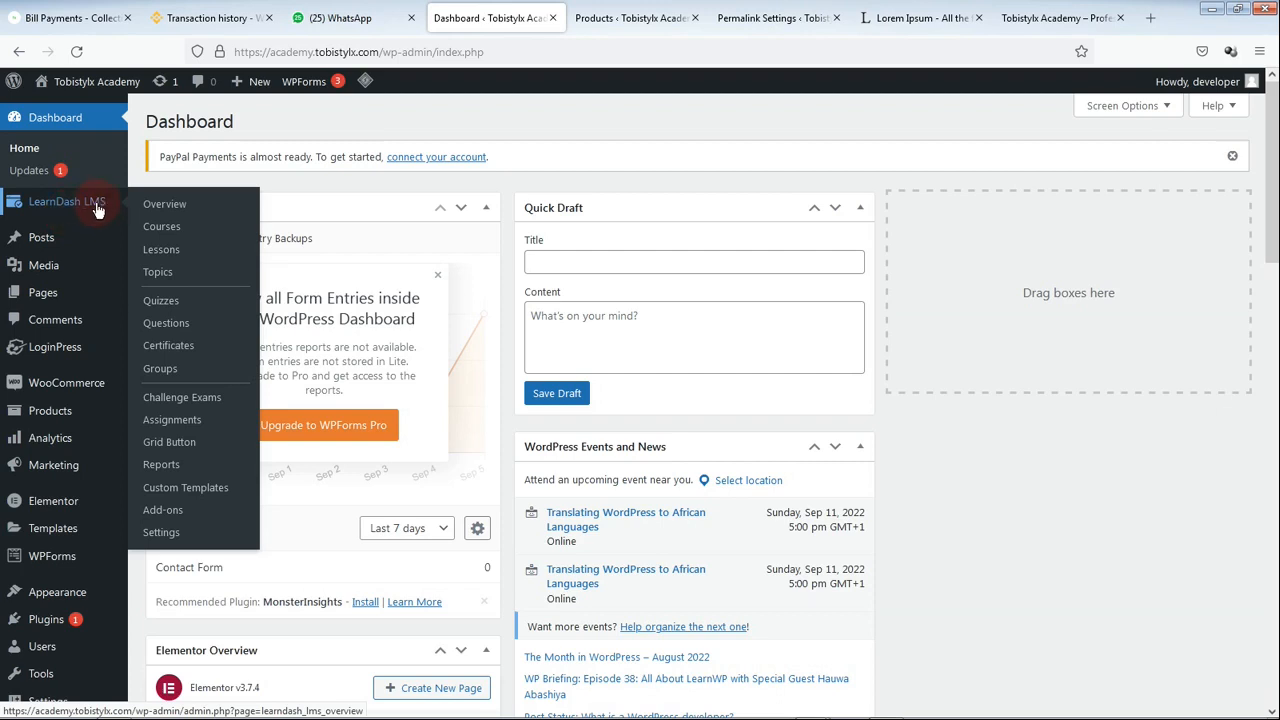
pyautogui.click(165, 230)
pyautogui.click(408, 290)
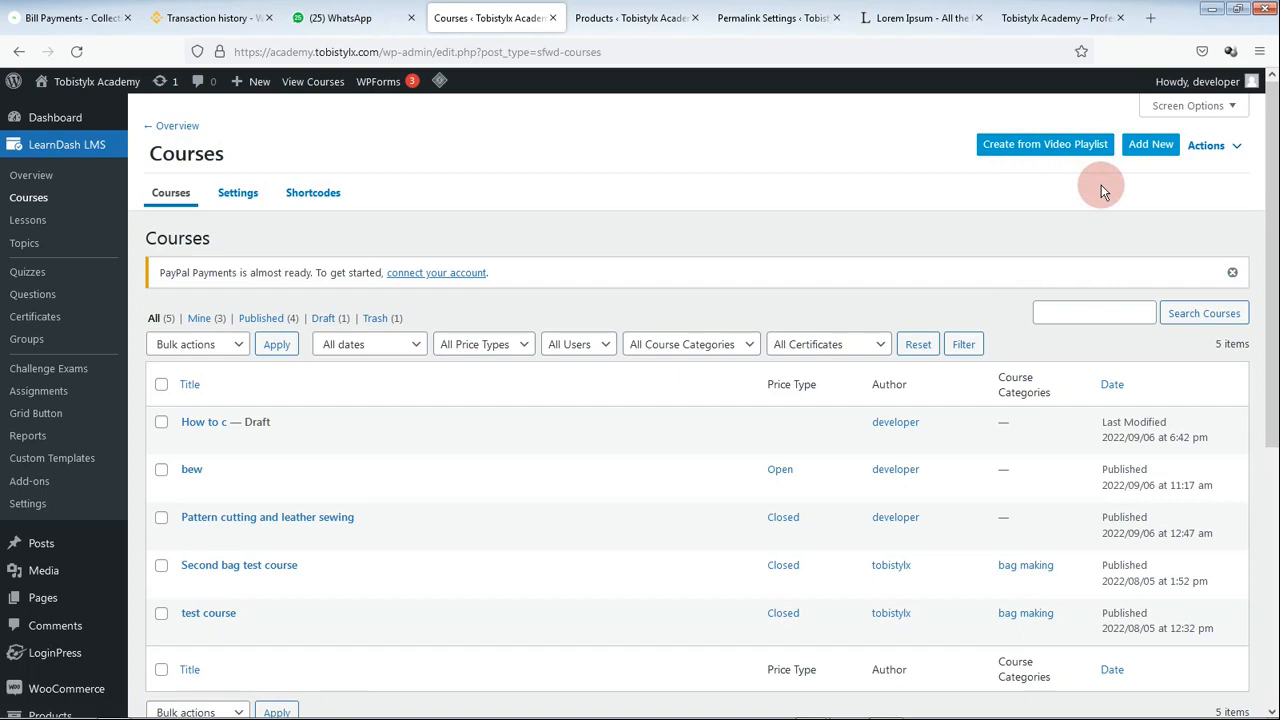
# Step: Add a new LearnDash course and title it 'How to cook bag leather'
pyautogui.click(1151, 150)
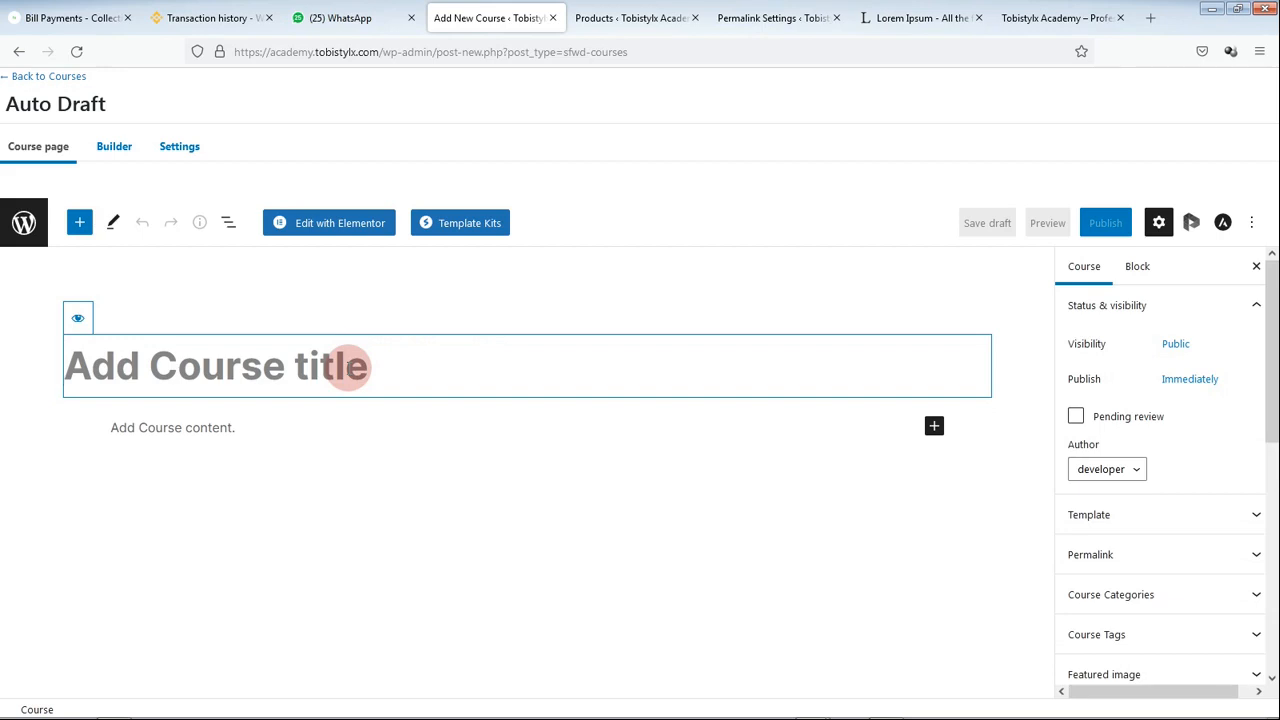
pyautogui.write('How to ')
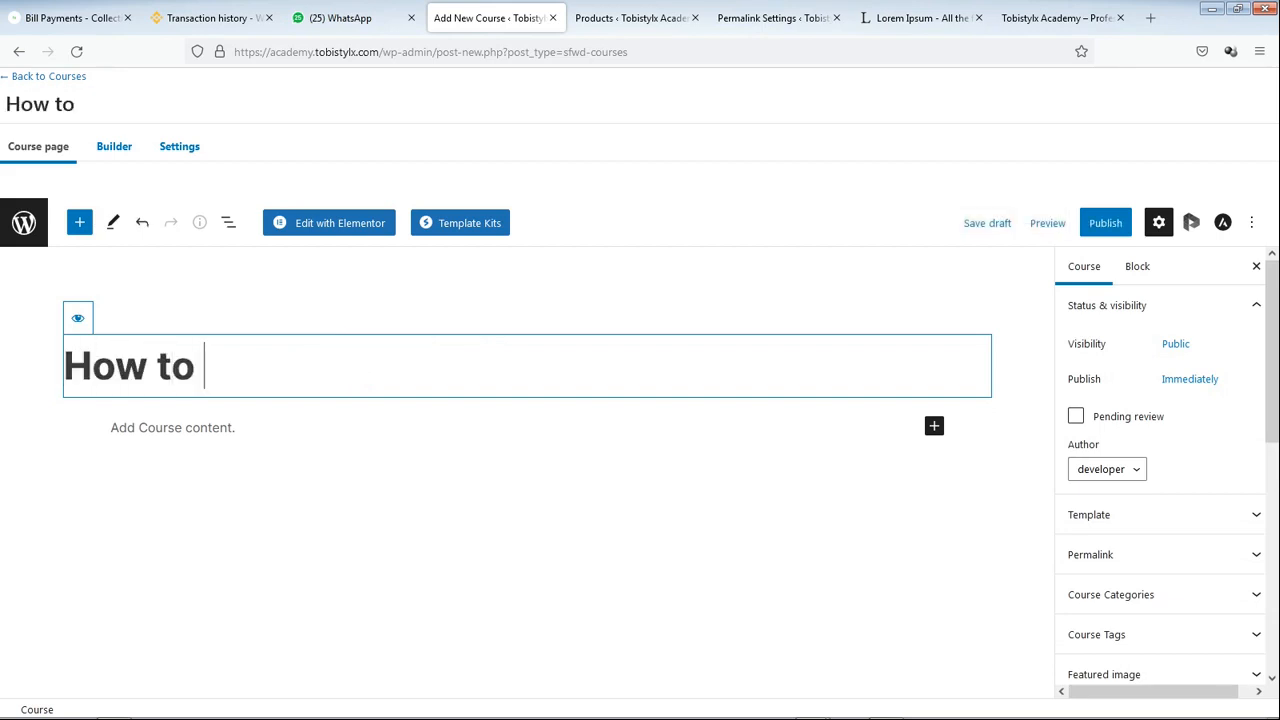
pyautogui.write('cook')
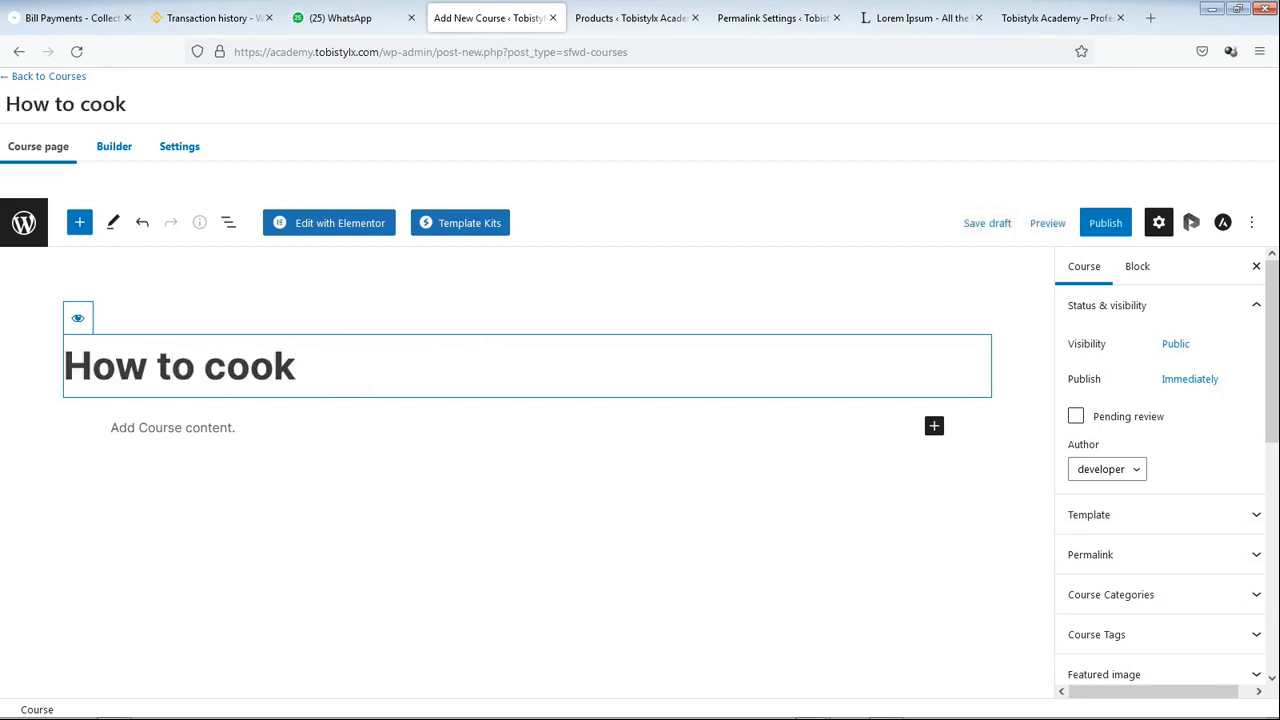
pyautogui.write(' bag leather')
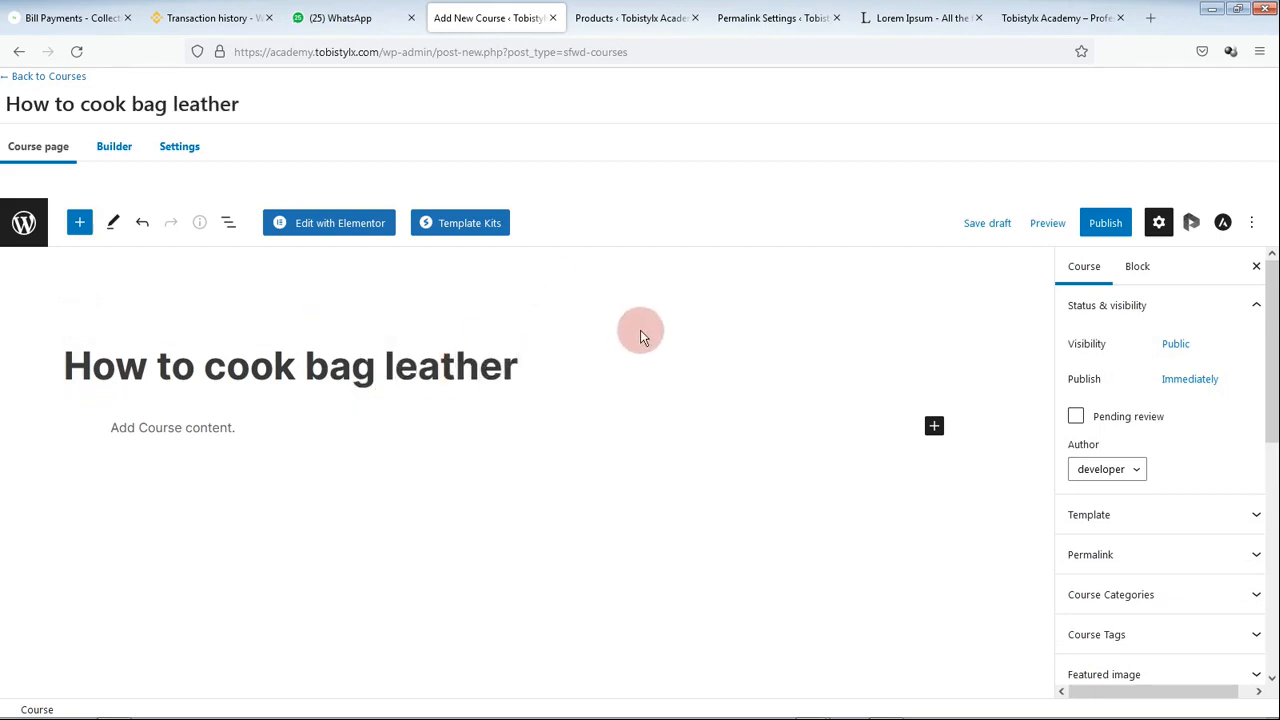
pyautogui.scroll(-1, 1150, 445)
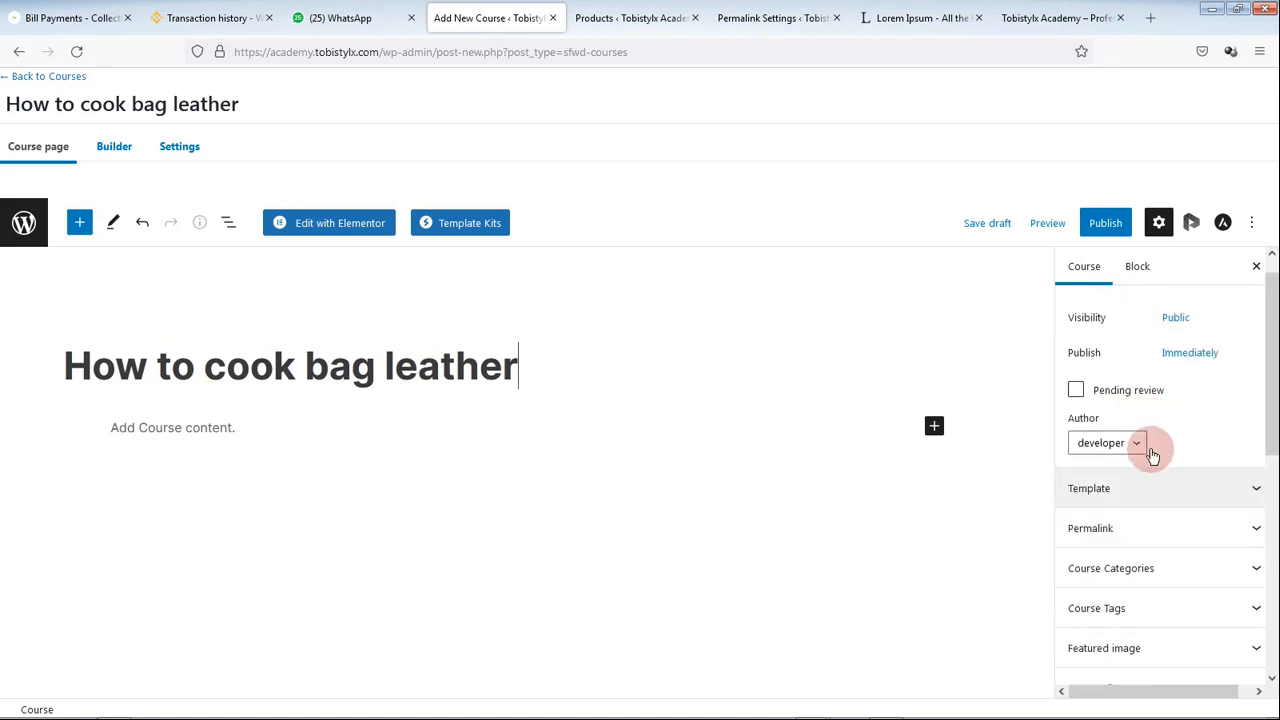
pyautogui.scroll(-3, 1150, 460)
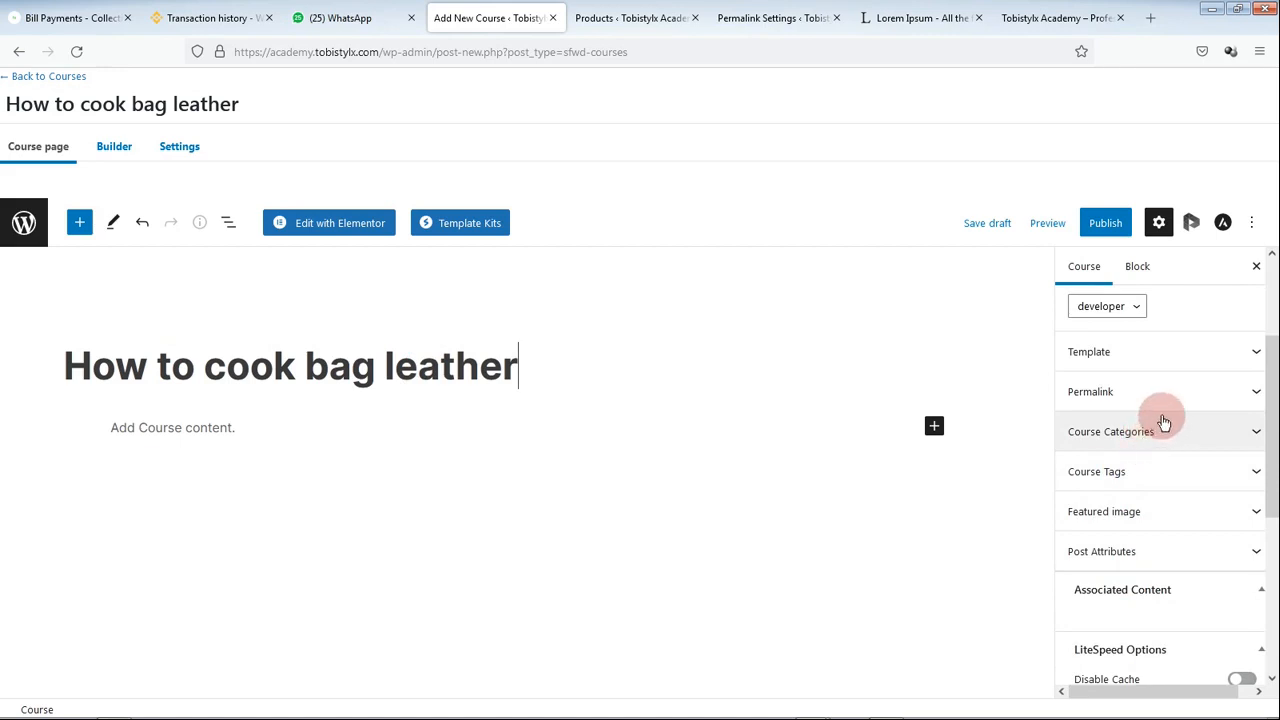
# Step: Set the laptop-on-desk photo social-media-free-img.jpg from the Media Library as the featured image
pyautogui.click(1136, 515)
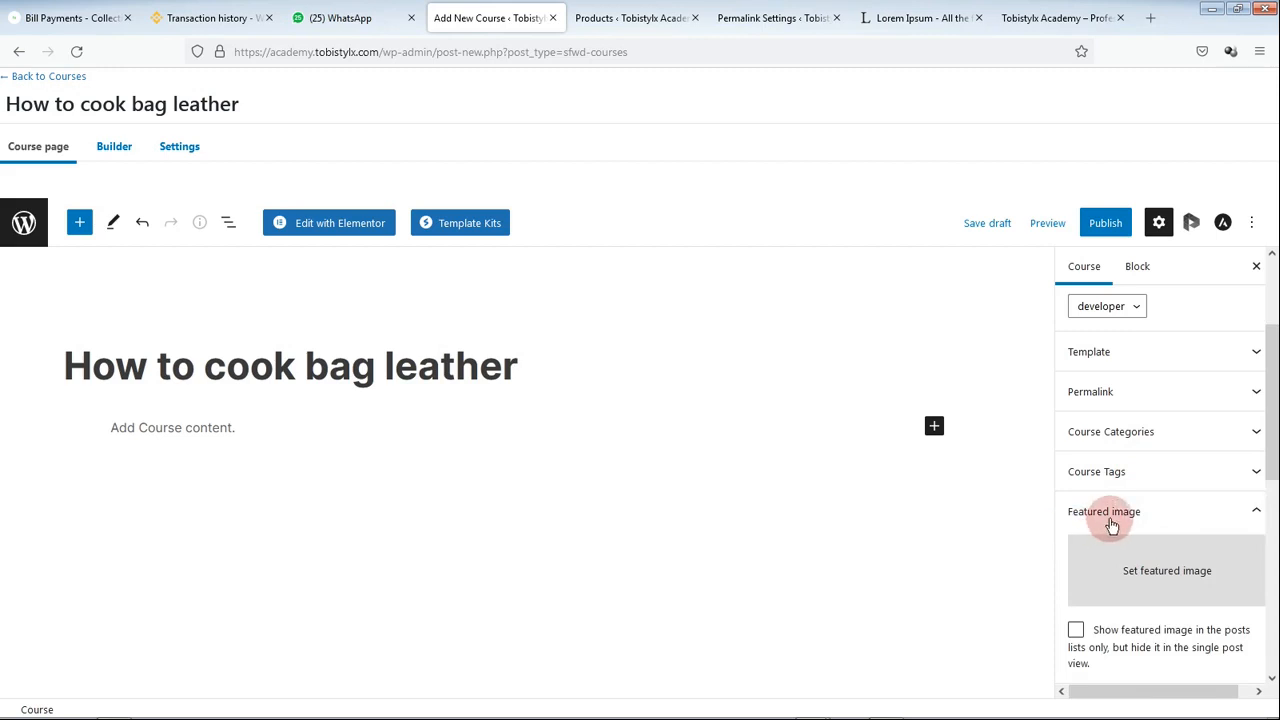
pyautogui.click(1095, 540)
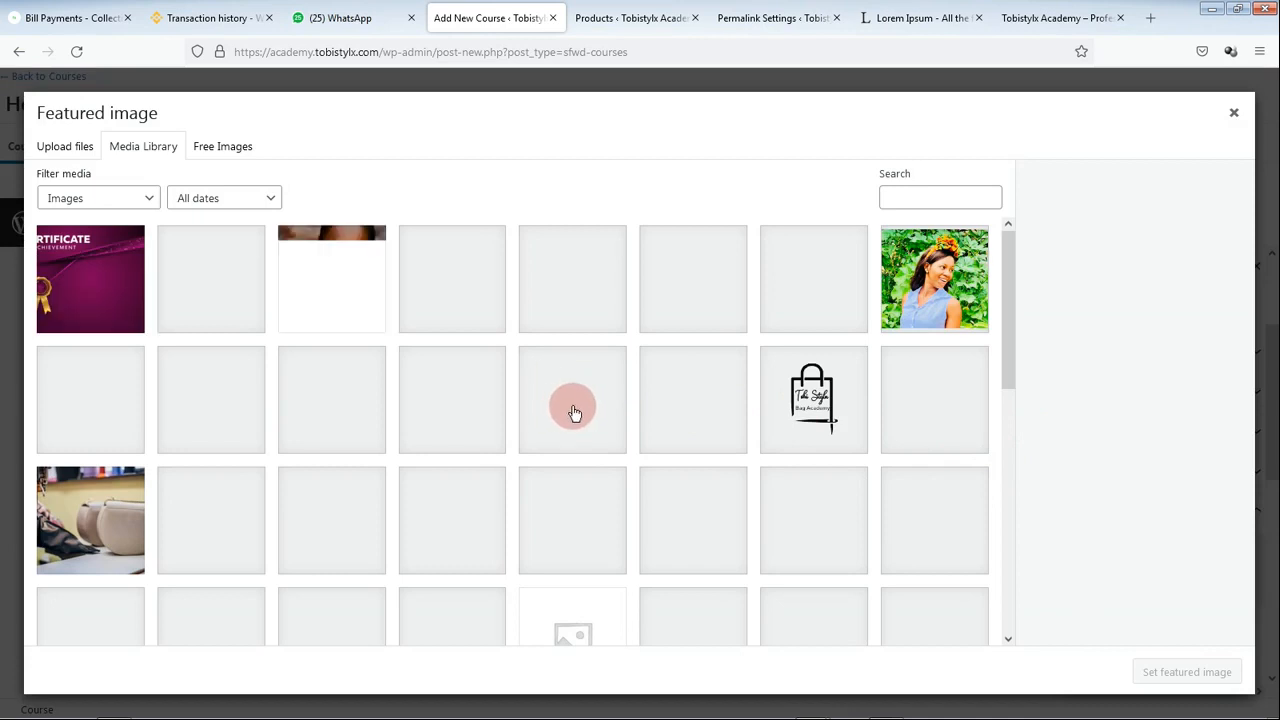
pyautogui.scroll(-2, 543, 417)
pyautogui.scroll(-1, 543, 417)
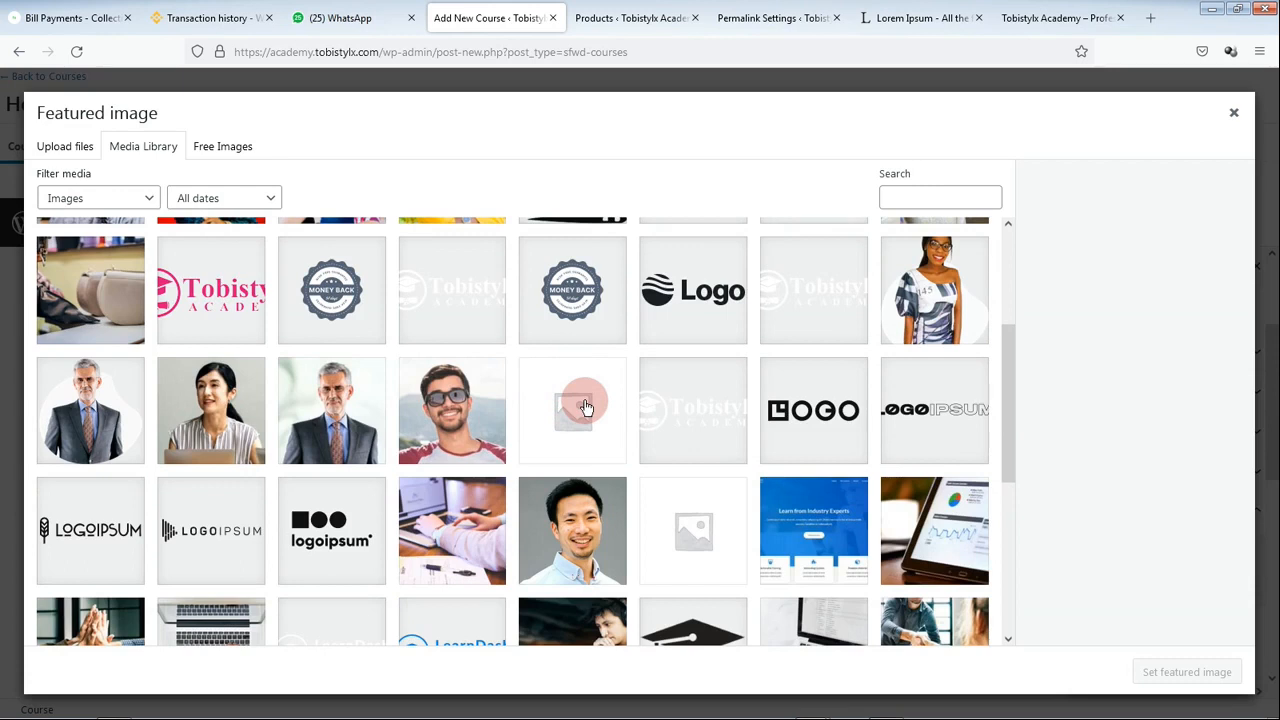
pyautogui.scroll(-3, 570, 412)
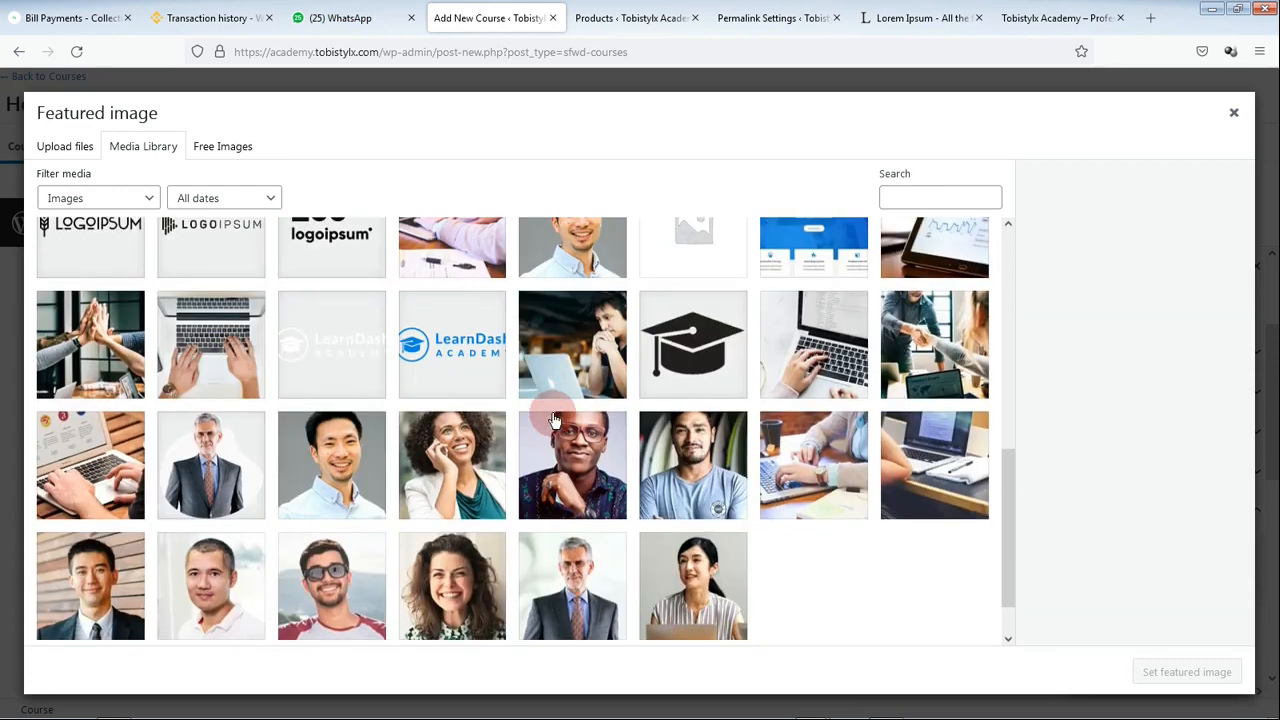
pyautogui.scroll(1, 555, 420)
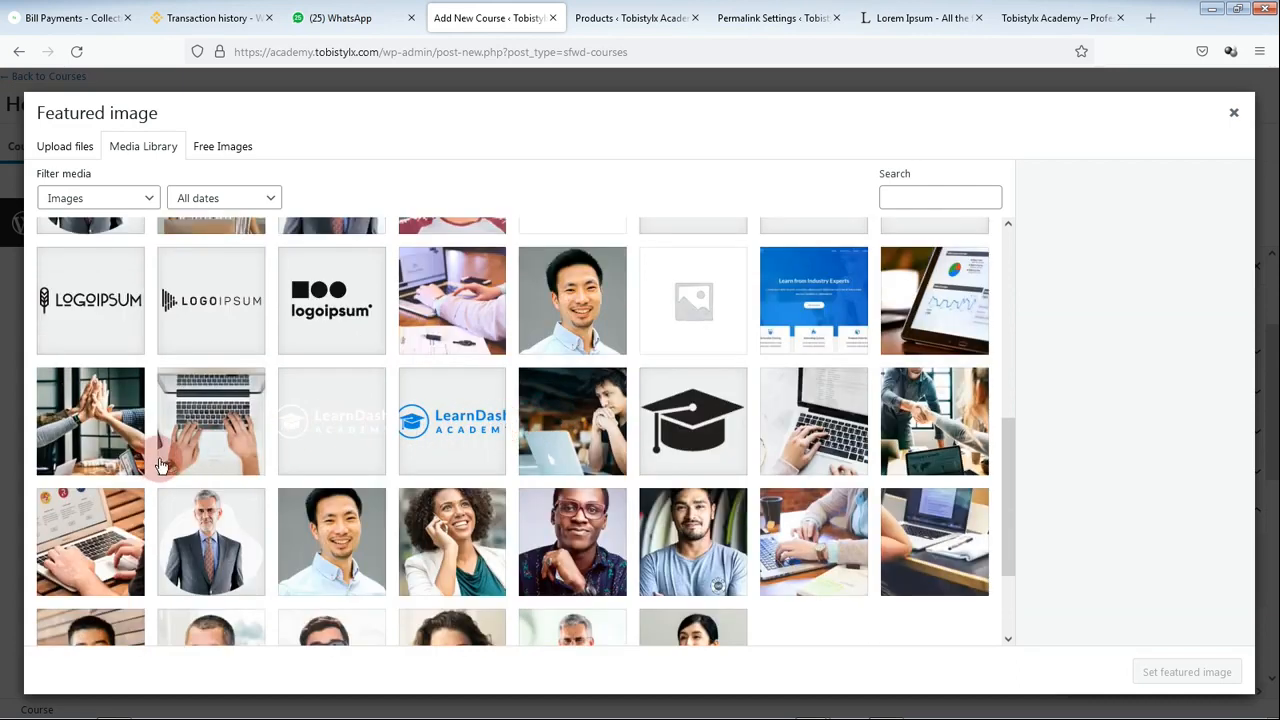
pyautogui.click(92, 540)
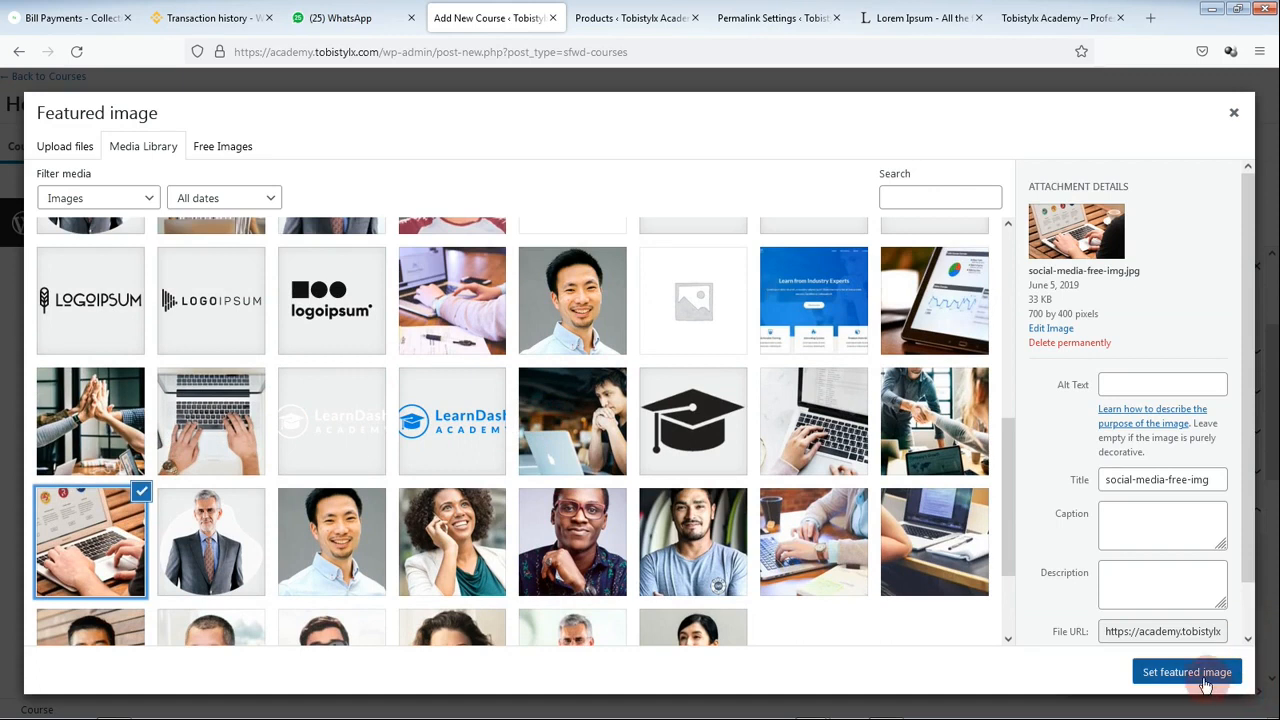
pyautogui.click(1188, 672)
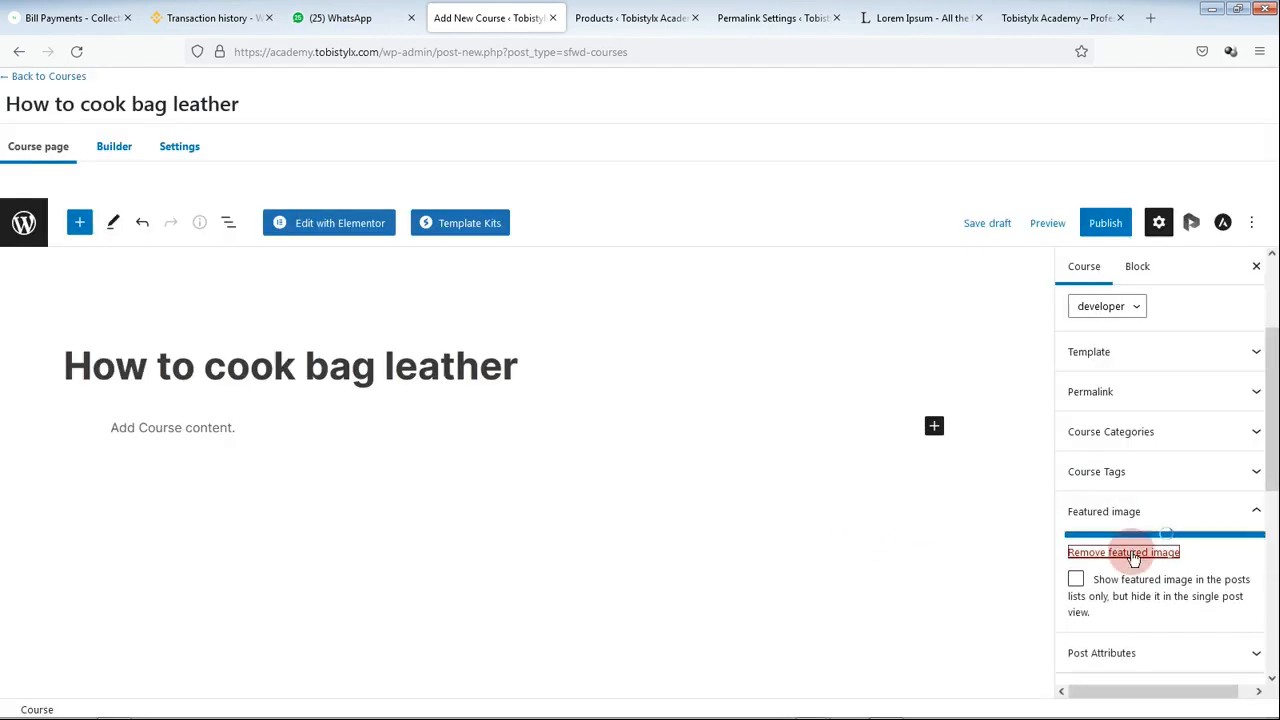
pyautogui.scroll(-1, 1105, 407)
pyautogui.scroll(2, 1105, 410)
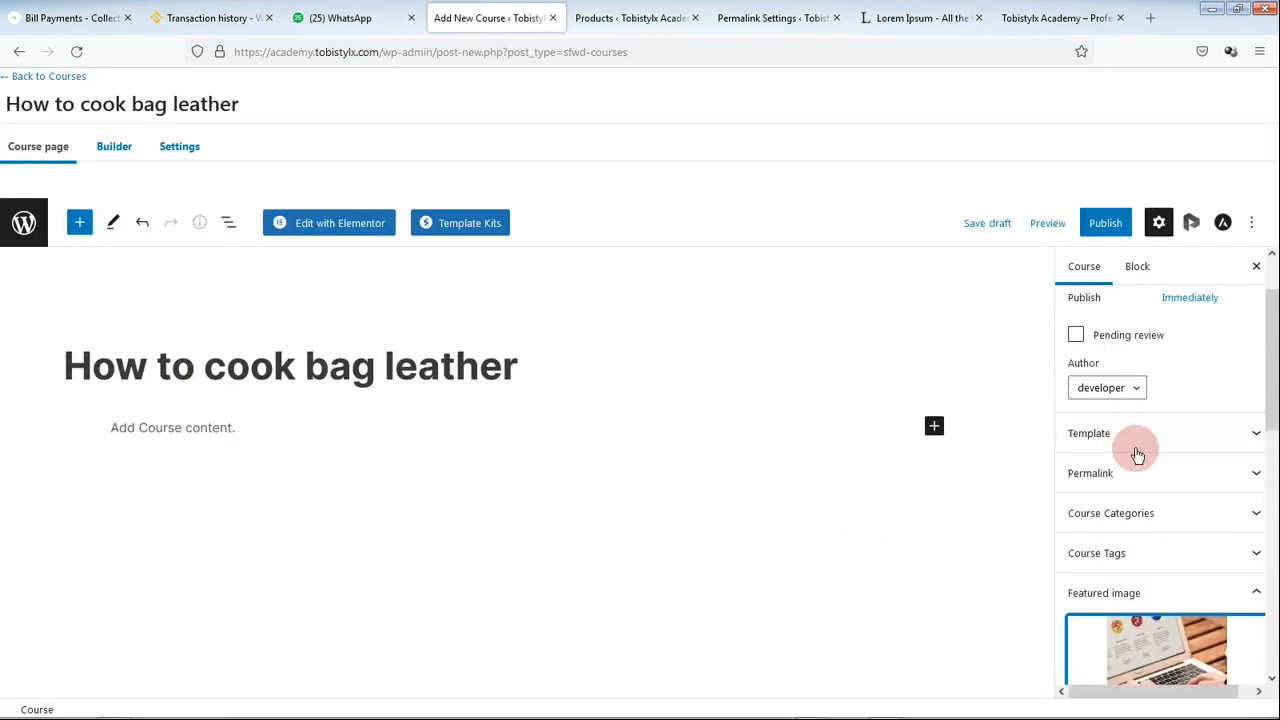
# Step: Tick the 'bag making' checkbox under Course Categories
pyautogui.click(1157, 527)
pyautogui.scroll(-1, 1140, 510)
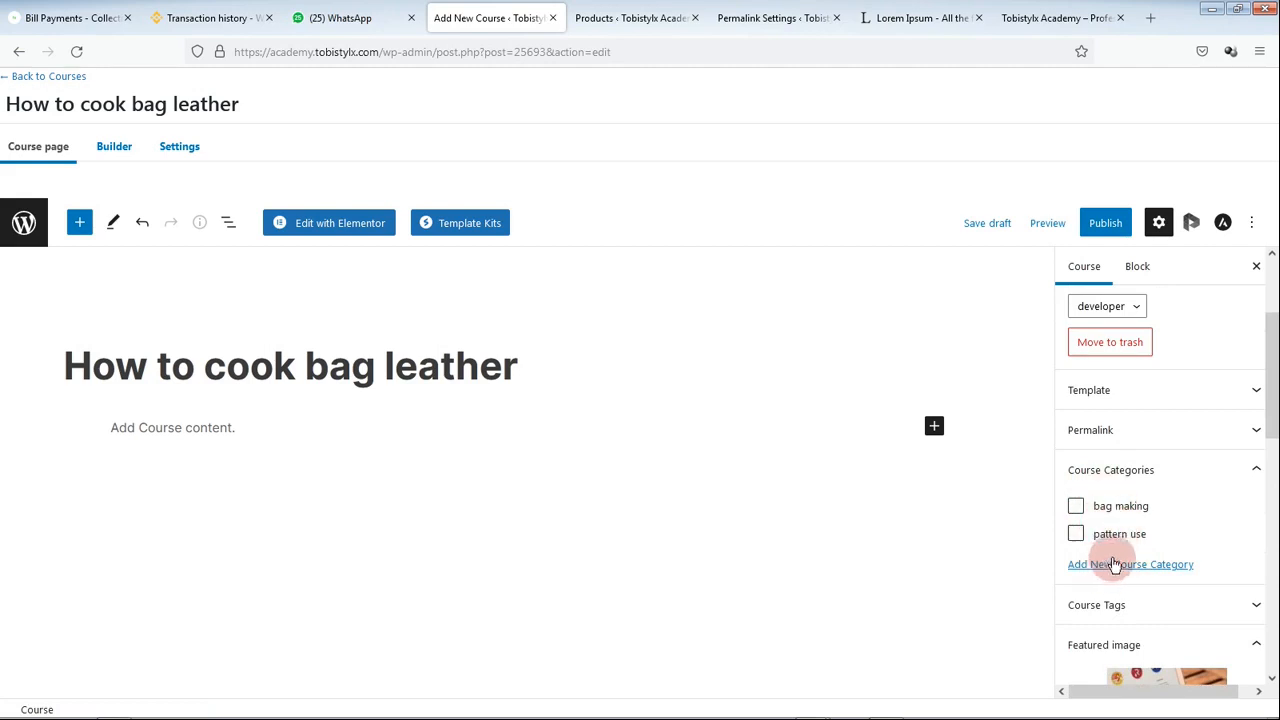
pyautogui.click(1075, 506)
pyautogui.click(1214, 476)
pyautogui.scroll(-5, 1186, 514)
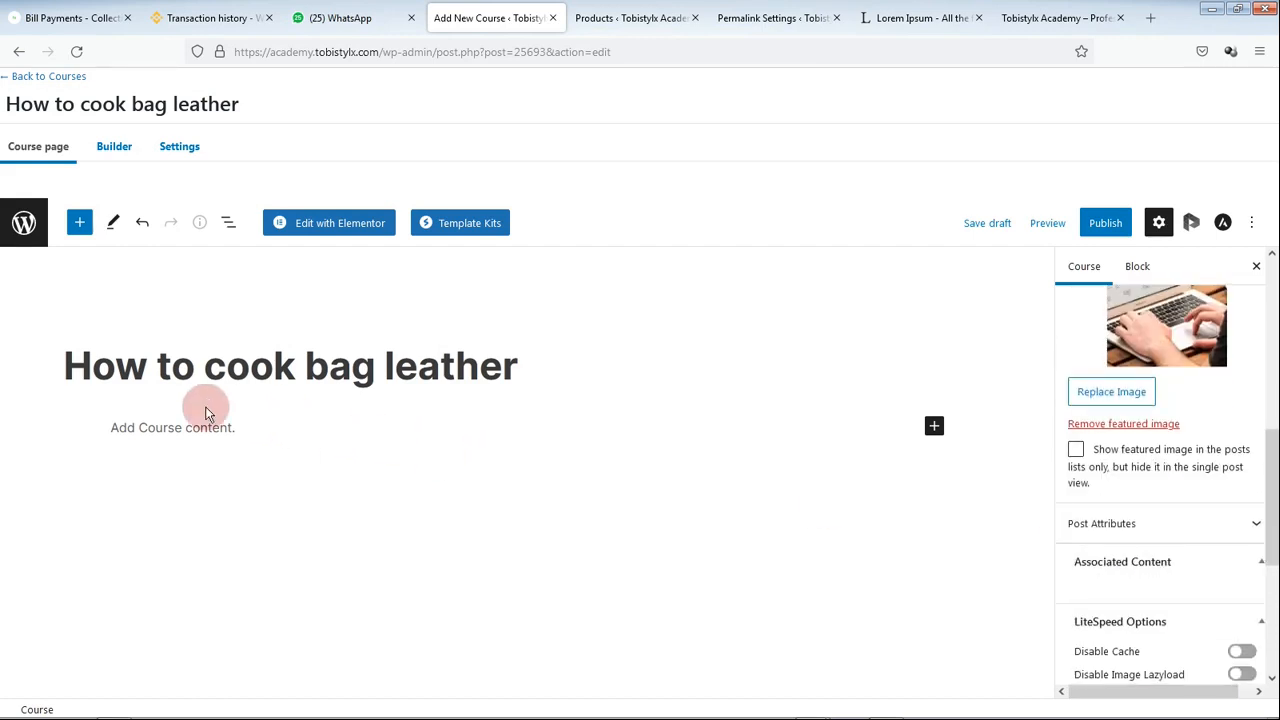
# Step: Write the paragraph 'You will learn how to cook bag' below the course title
pyautogui.click(274, 440)
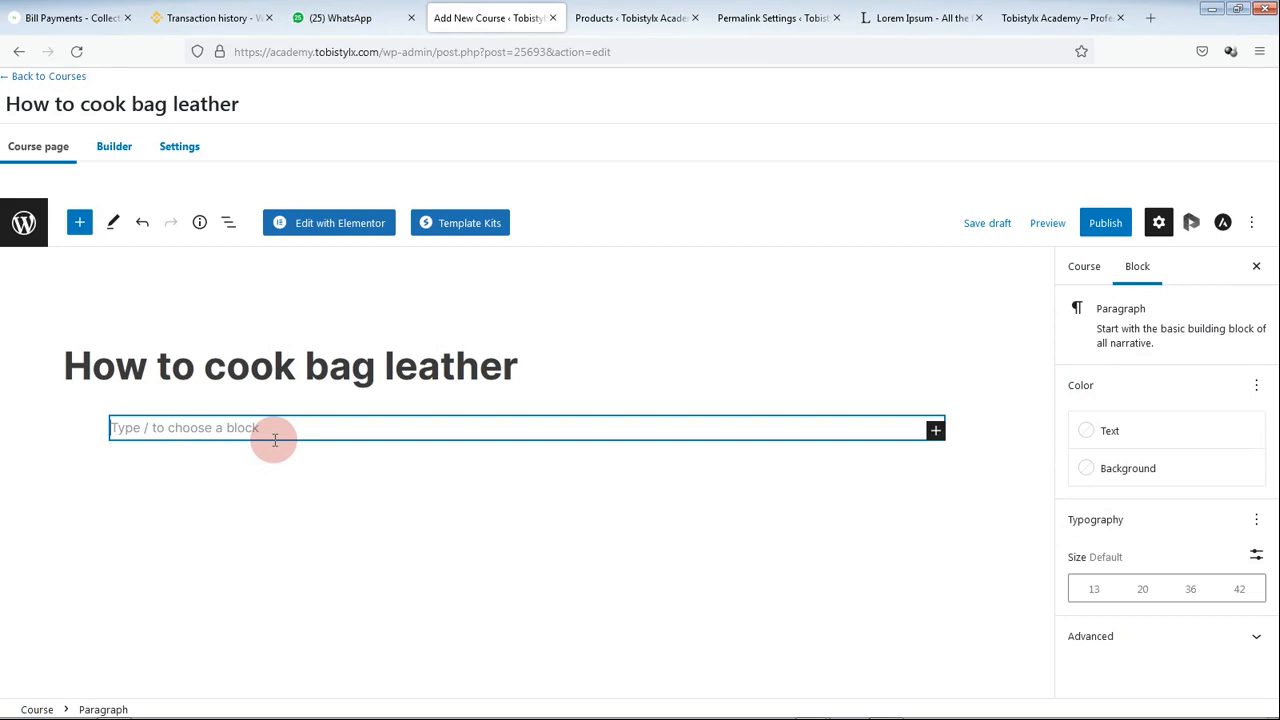
pyautogui.write('You wil')
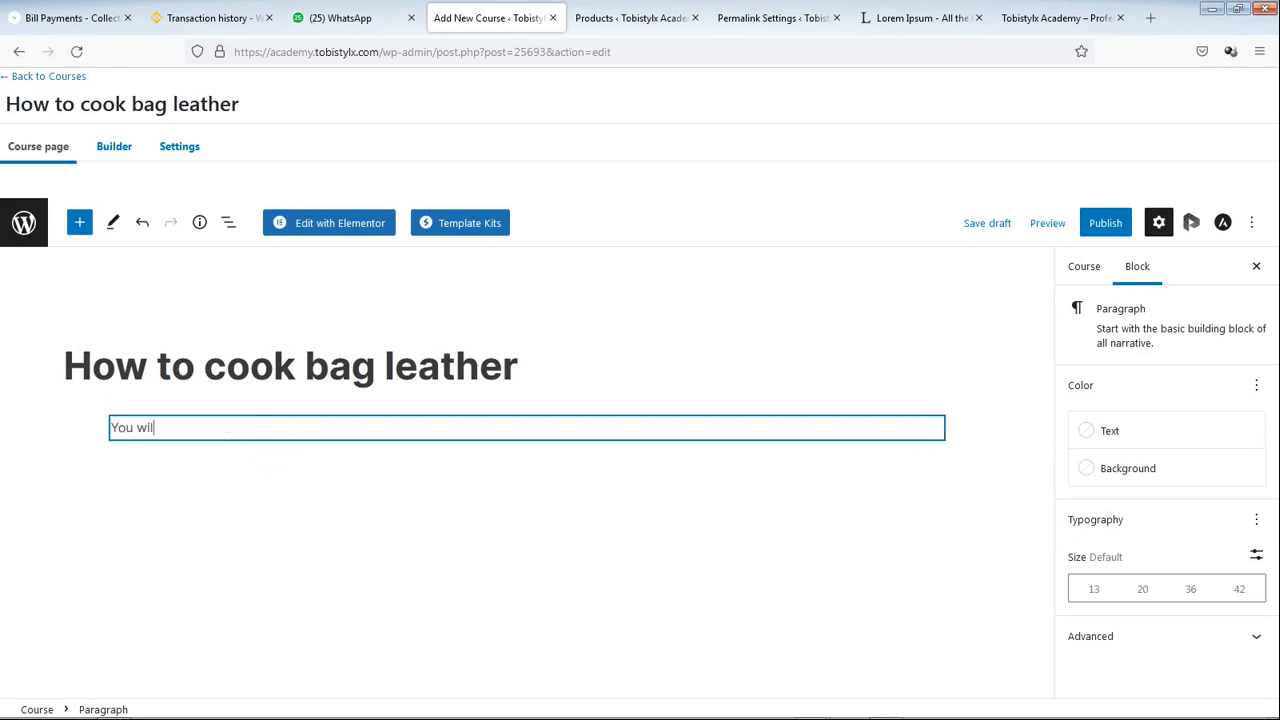
pyautogui.write('l learn how to cook')
pyautogui.write('bag')
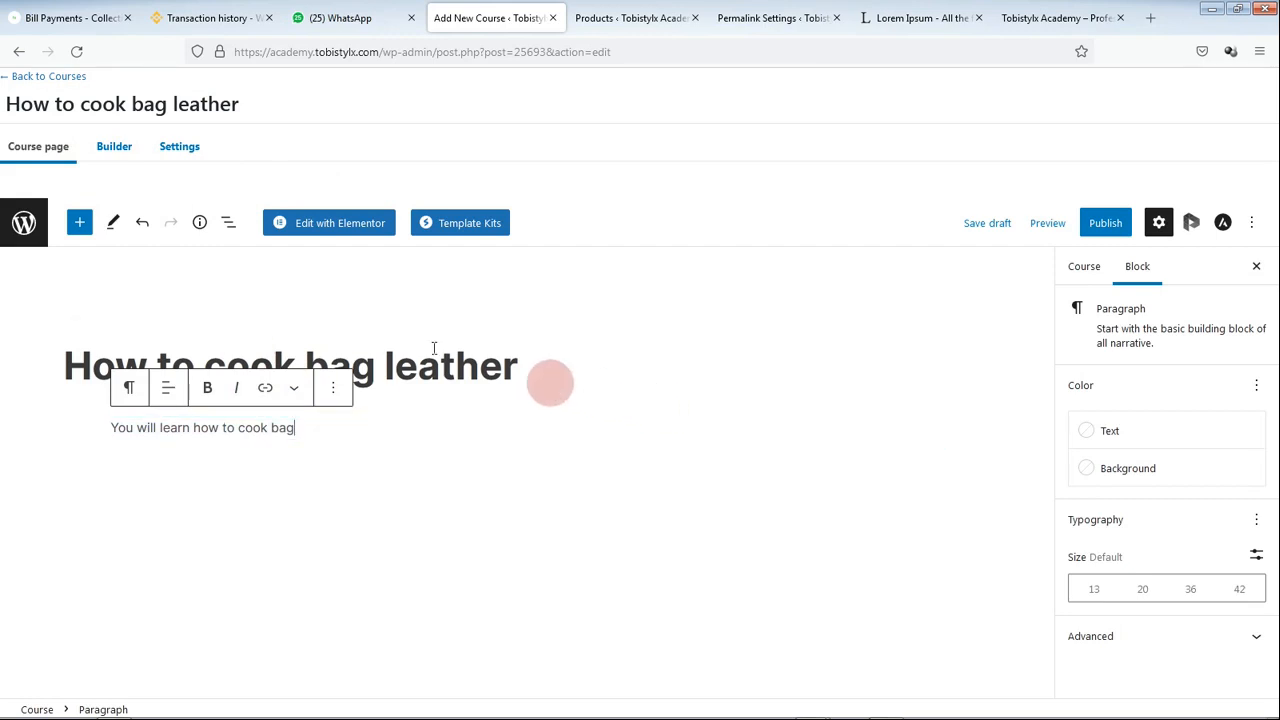
# Step: In the Course Builder, add a first lesson titled 'Lesson 1: Bag cooking'
pyautogui.click(115, 160)
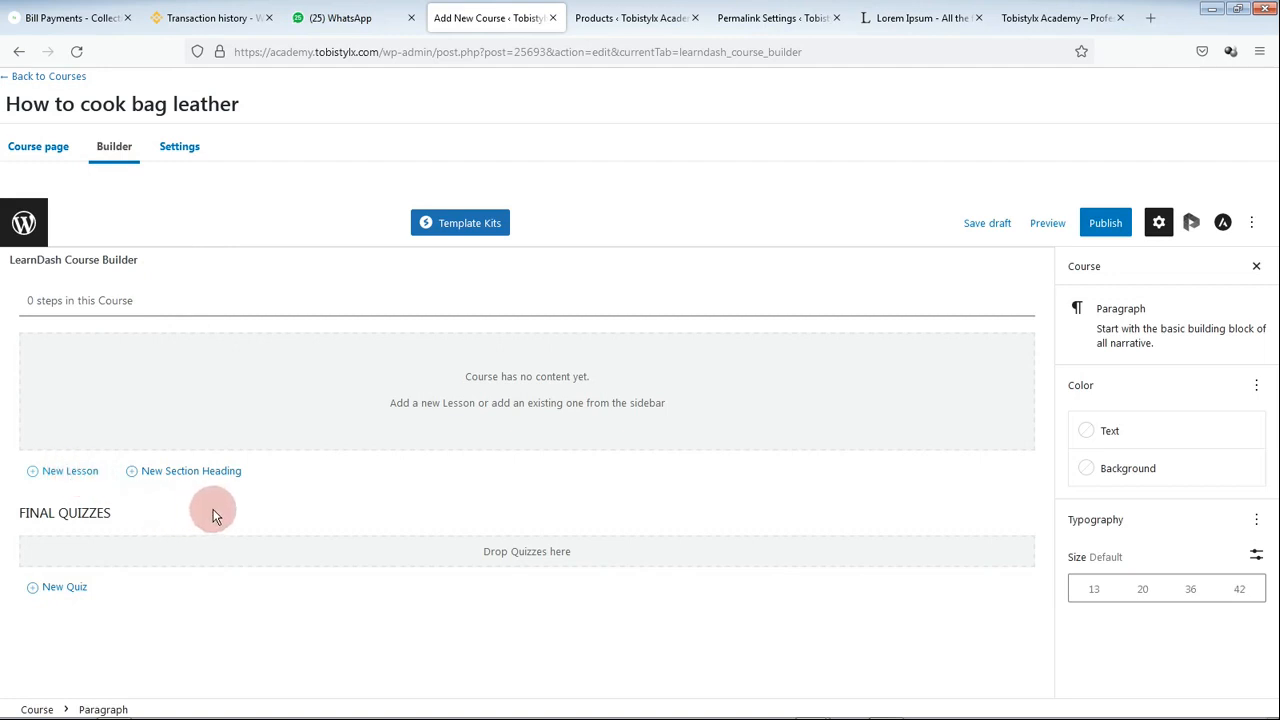
pyautogui.click(68, 471)
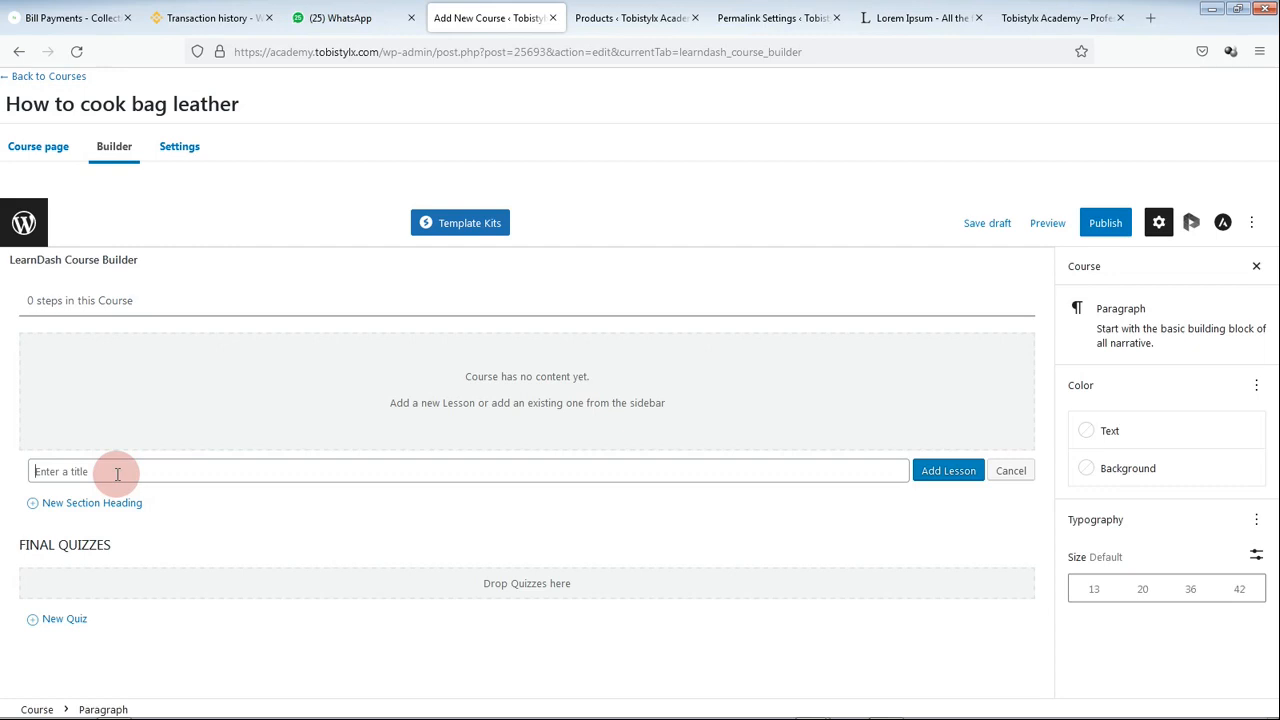
pyautogui.write('L')
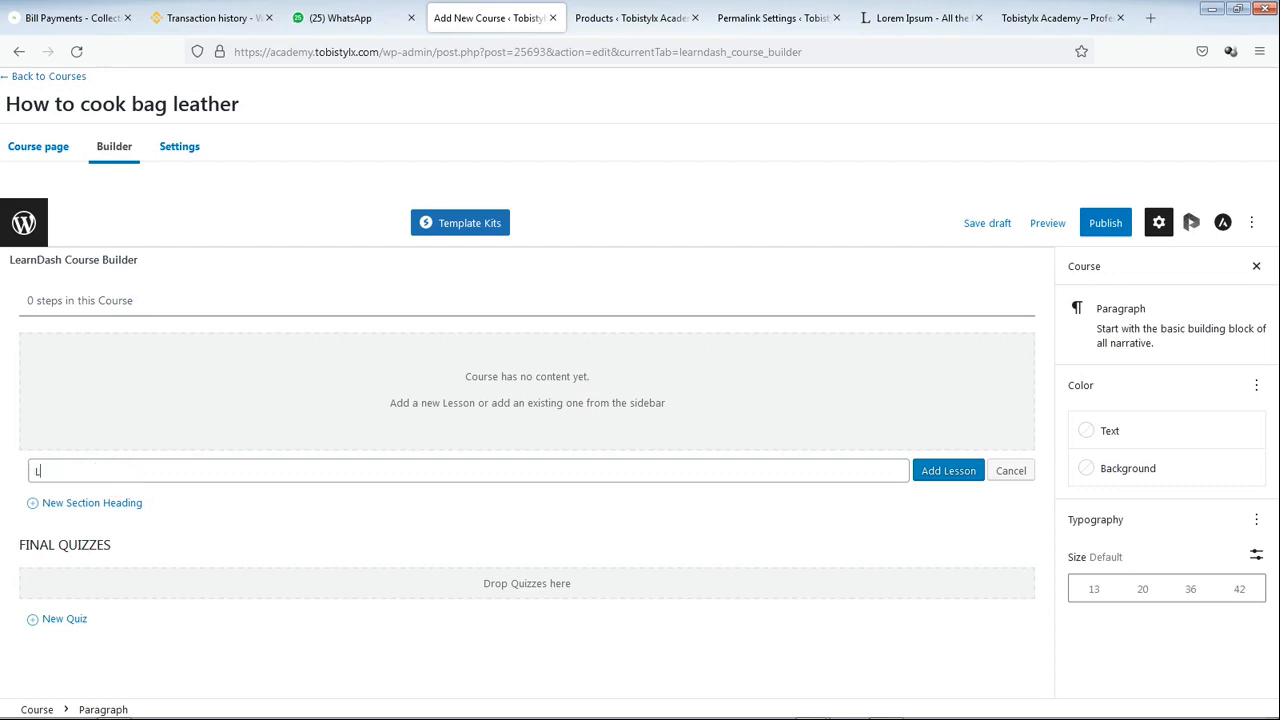
pyautogui.write('esson 1: ')
pyautogui.write('How')
pyautogui.press('BackSpace')
pyautogui.press('BackSpace')
pyautogui.write('Bag cooking')
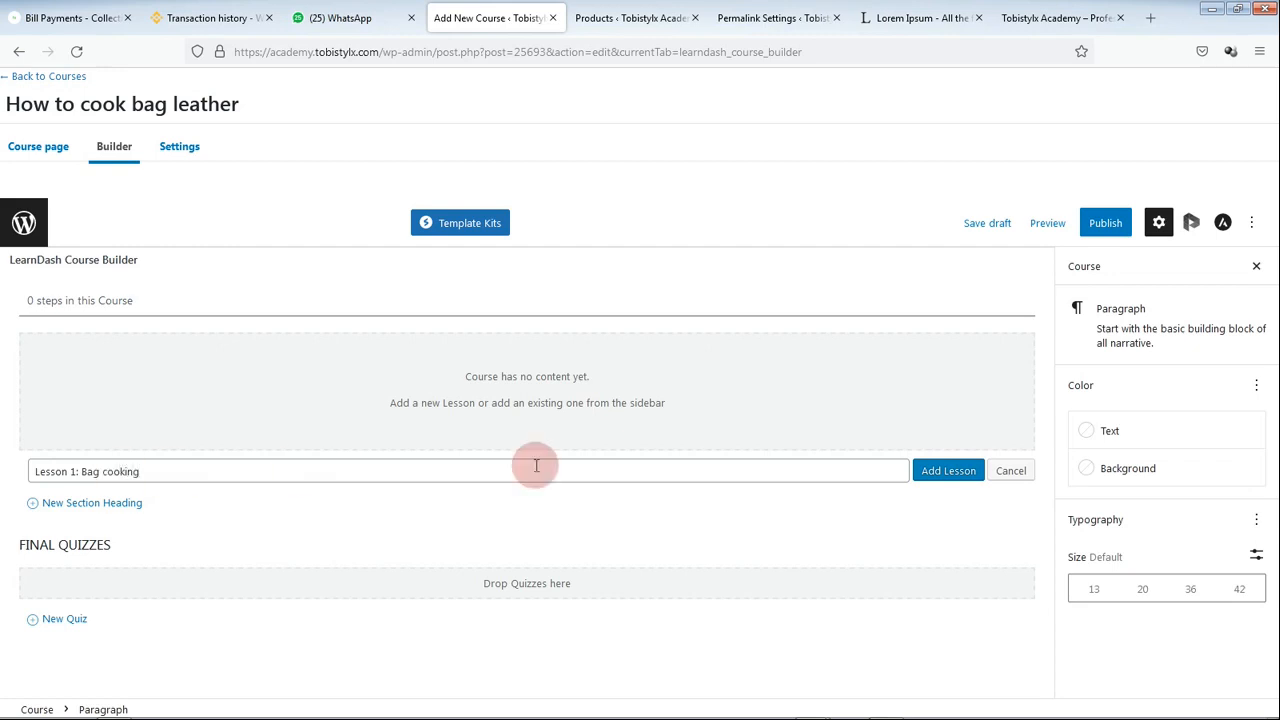
pyautogui.click(932, 471)
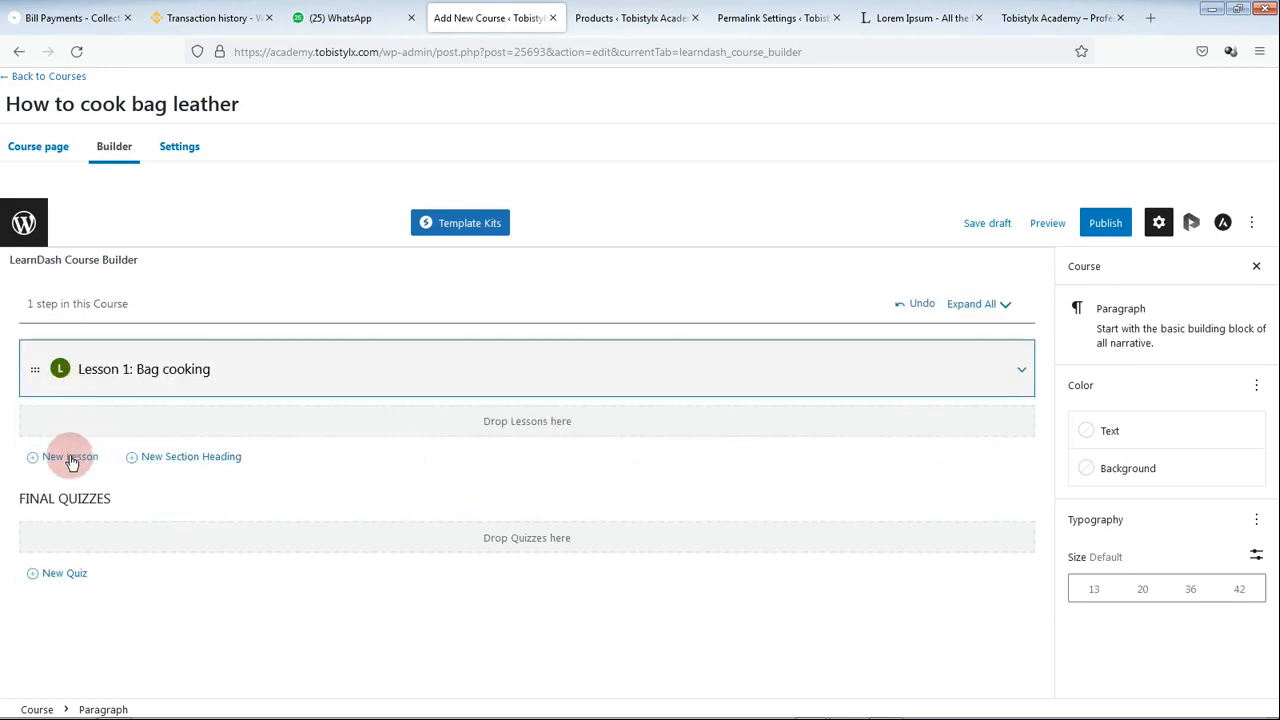
# Step: Add a second lesson titled 'Lesson2: Bag Frying'
pyautogui.click(70, 456)
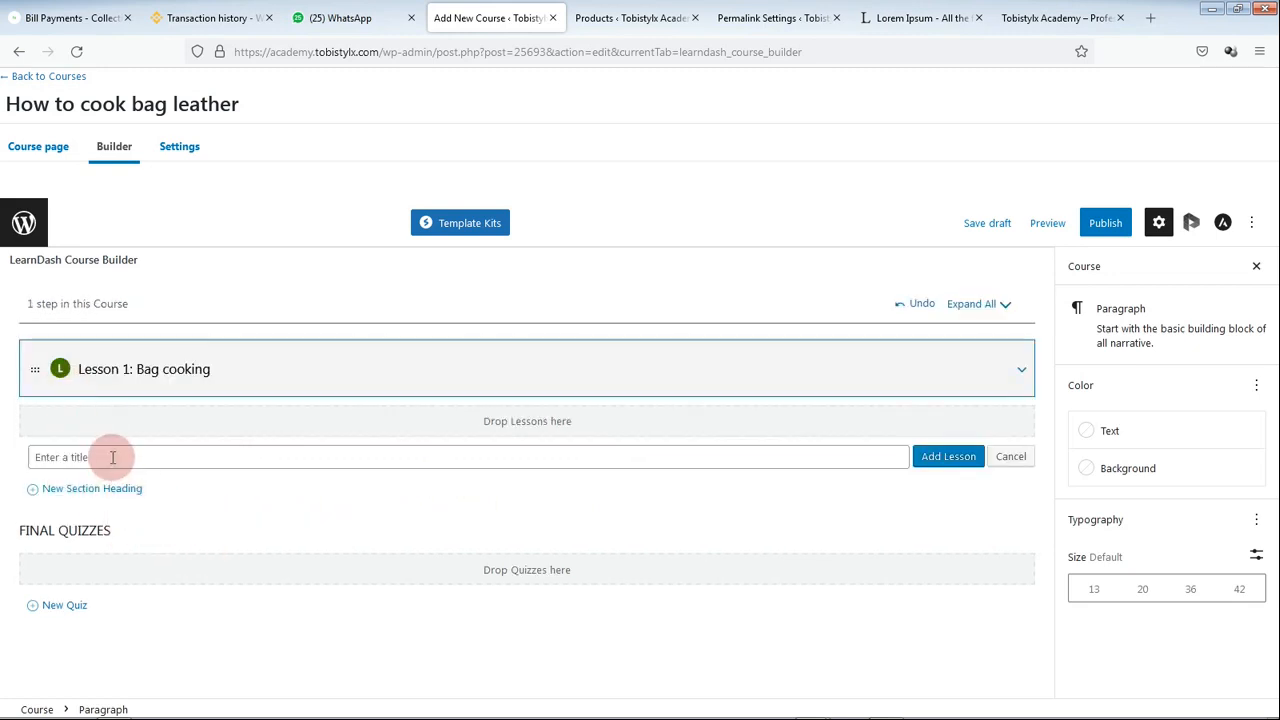
pyautogui.write('Bag')
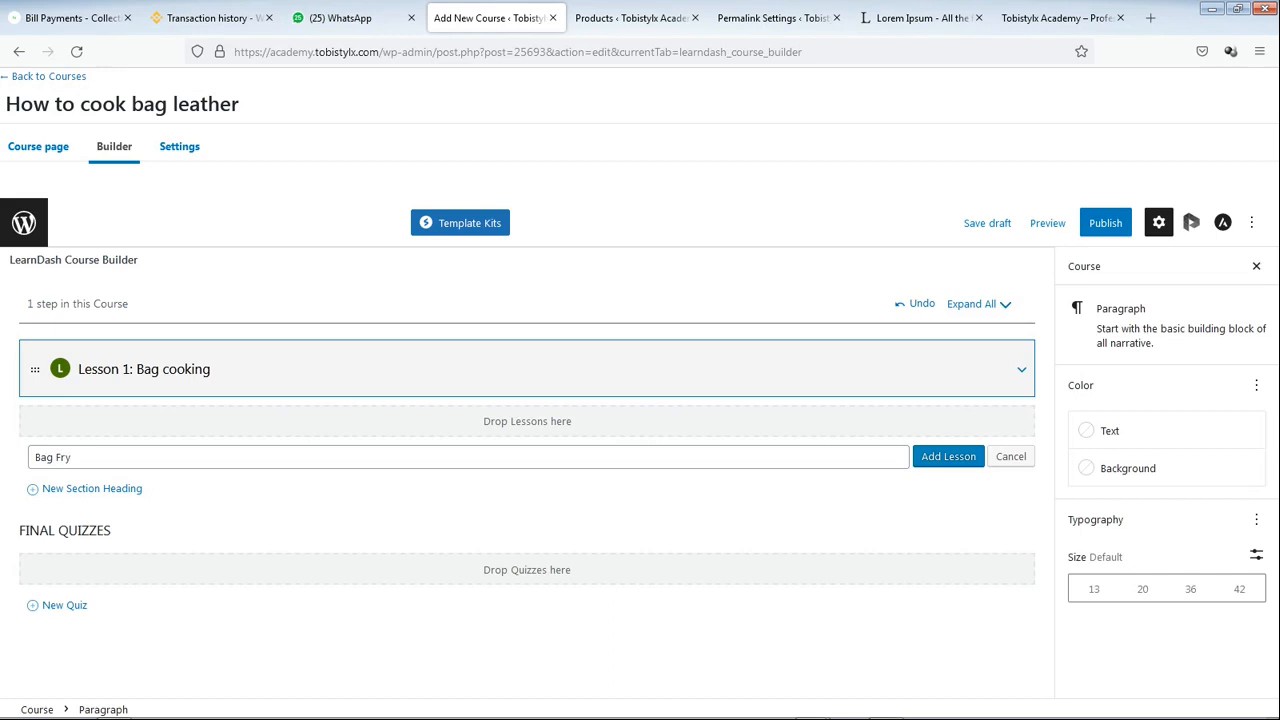
pyautogui.write('Frying')
pyautogui.click(35, 457)
pyautogui.write('Lesson2:')
pyautogui.click(948, 456)
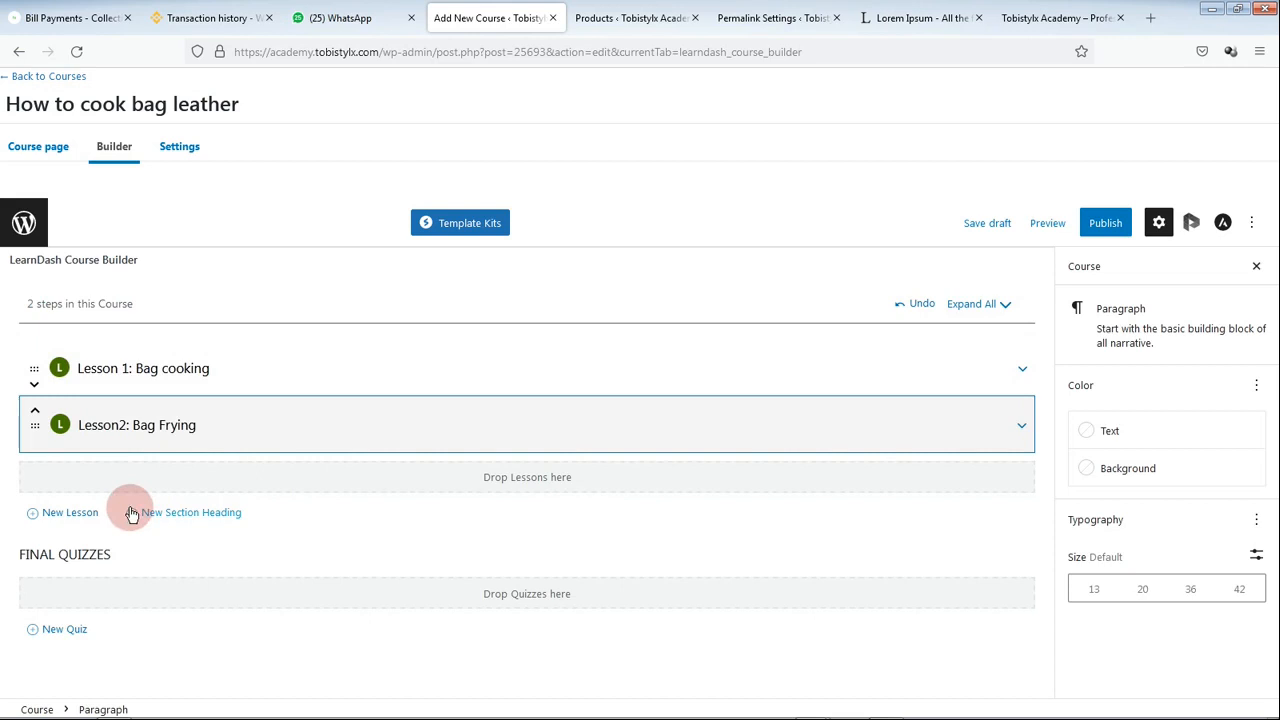
# Step: Add a third lesson titled 'Lesson 3: Bag serving'
pyautogui.click(70, 510)
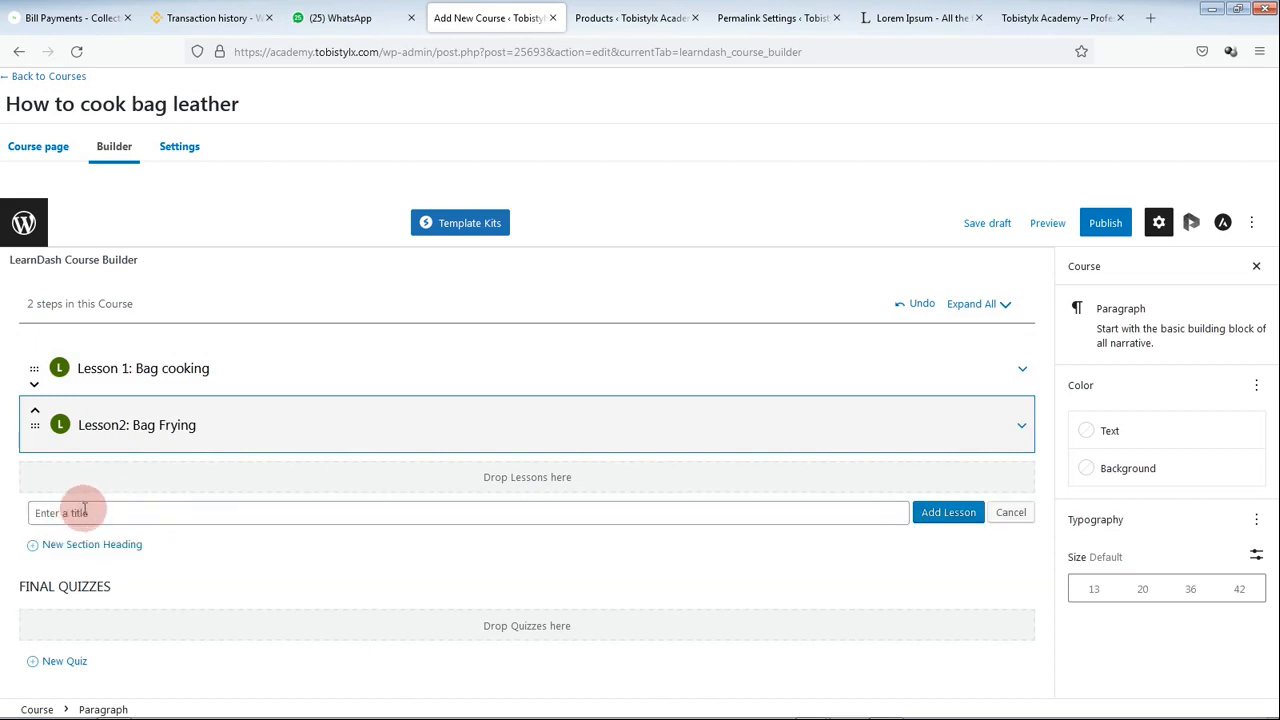
pyautogui.write('Less')
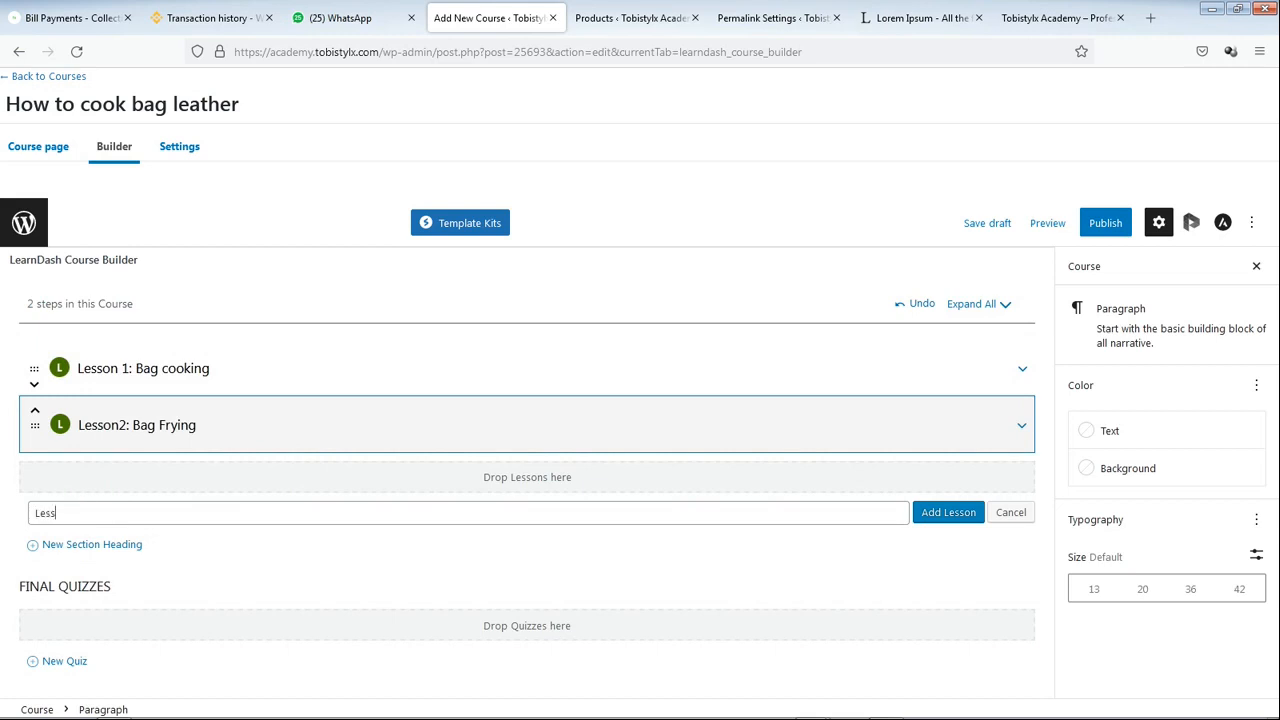
pyautogui.write('on 3 ')
pyautogui.write(' Bag serving')
pyautogui.click(945, 512)
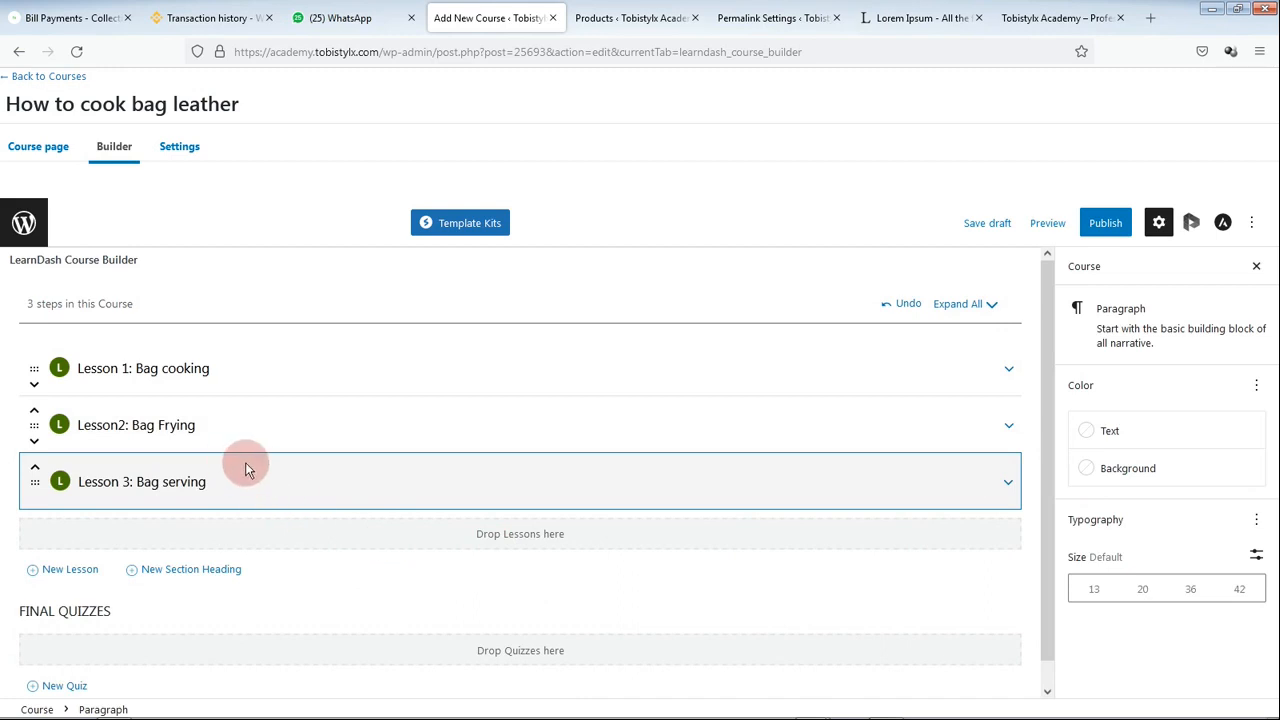
pyautogui.moveTo(892, 372)
# Step: Add a quiz named 'Lesson test one' under Lesson 1: Bag cooking
pyautogui.click(1009, 370)
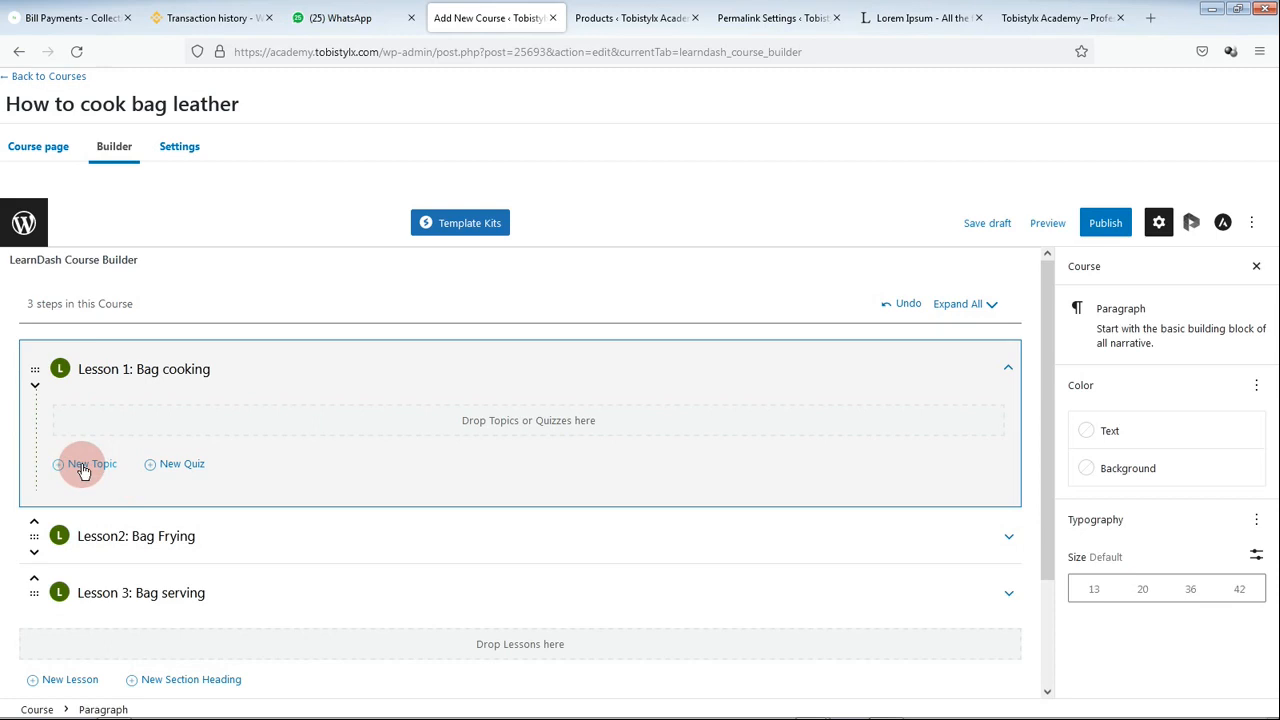
pyautogui.moveTo(99, 372)
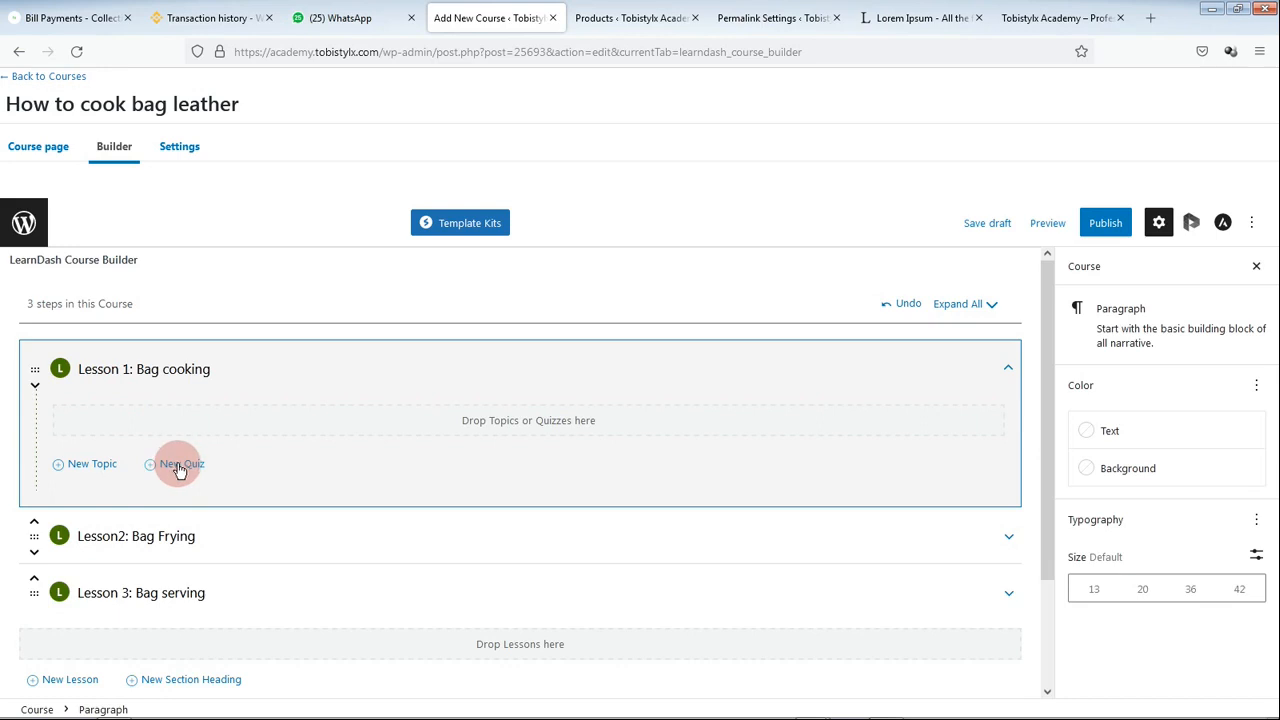
pyautogui.scroll(-3, 171, 480)
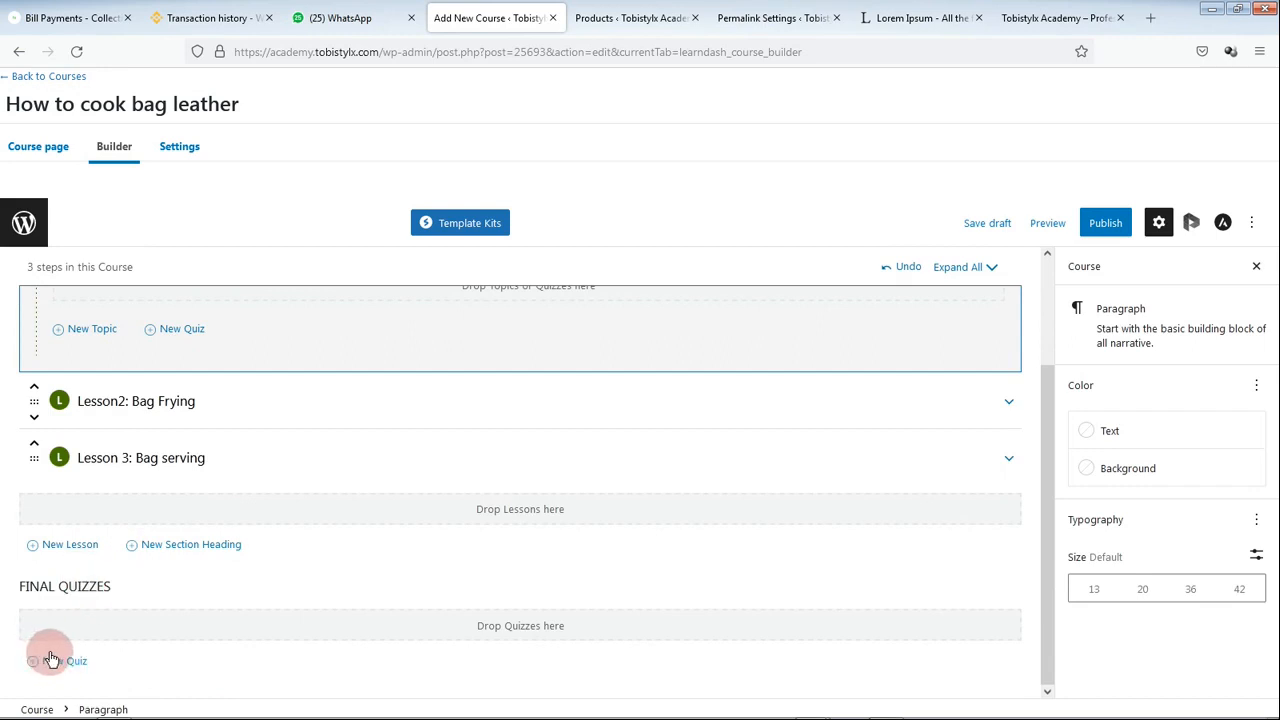
pyautogui.scroll(3, 140, 560)
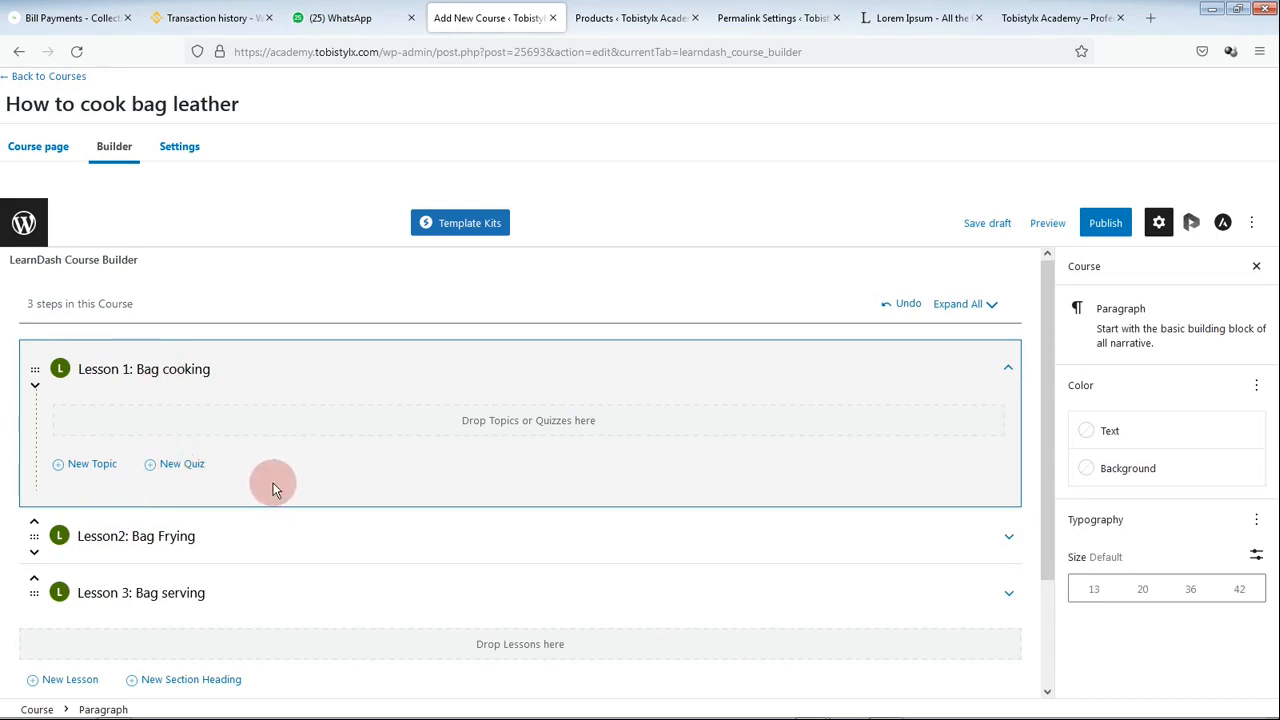
pyautogui.click(165, 463)
pyautogui.click(118, 496)
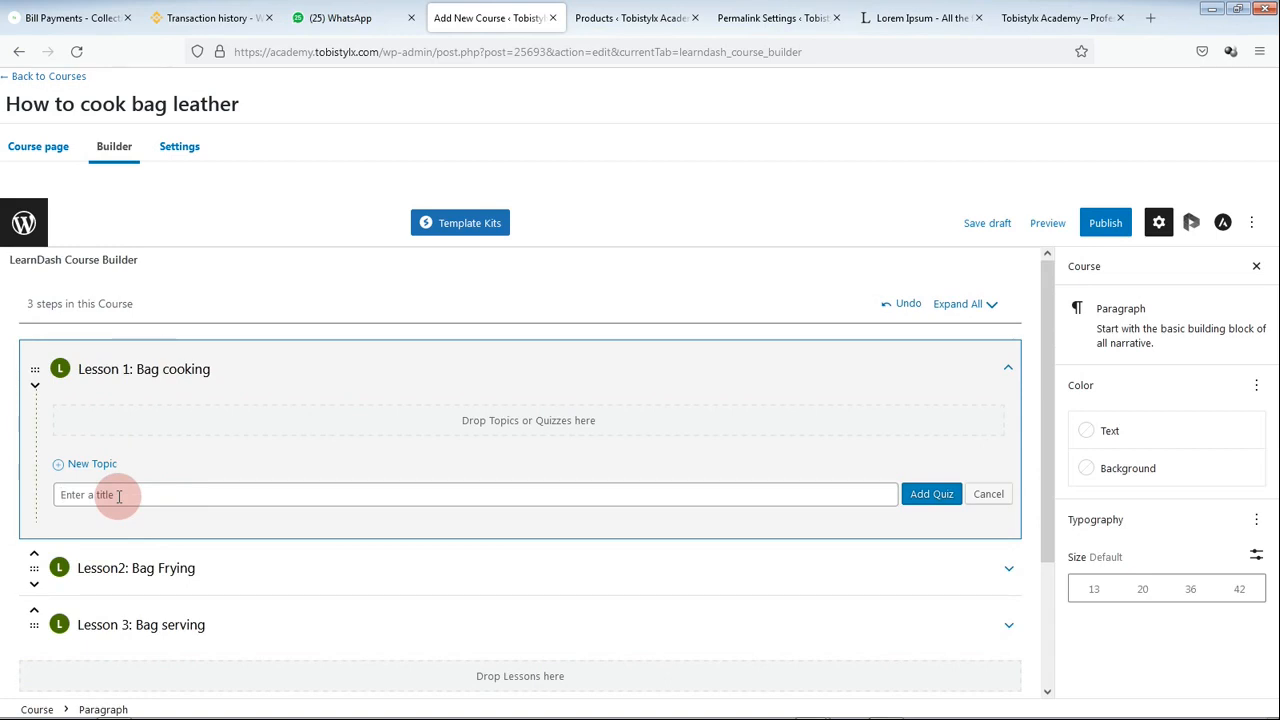
pyautogui.write('Qui')
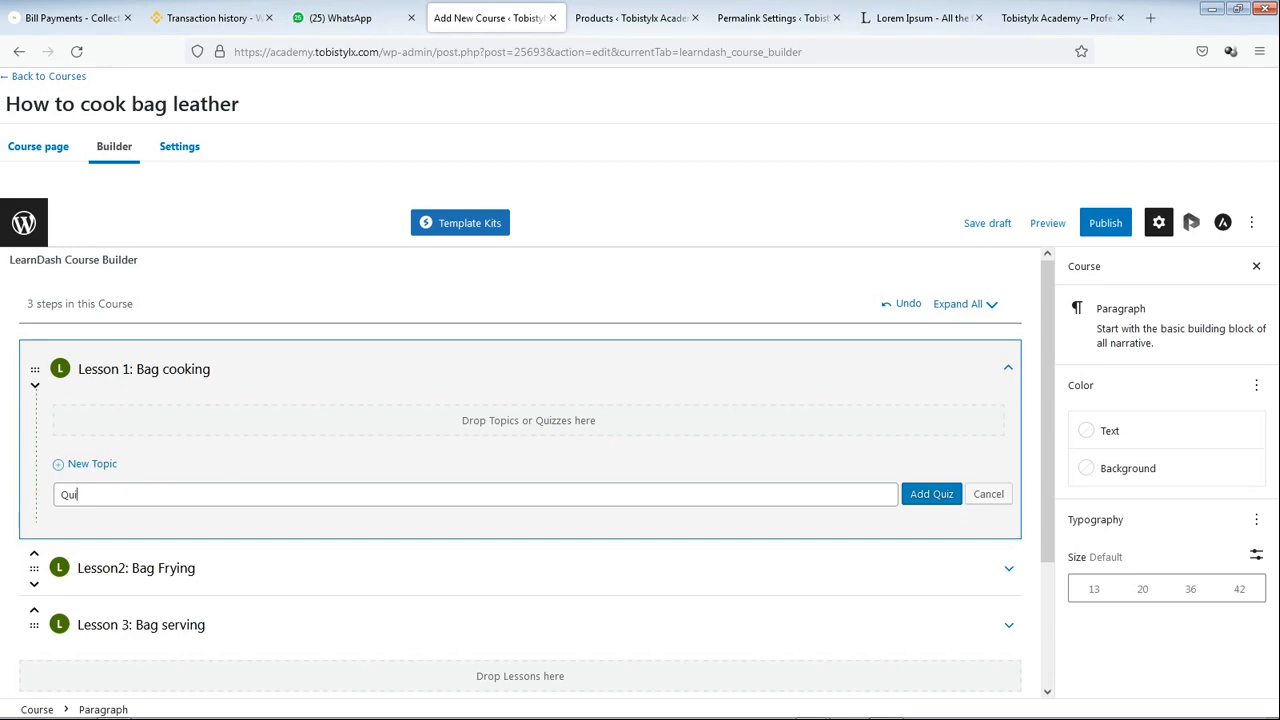
pyautogui.press('BackSpace')
pyautogui.press('BackSpace')
pyautogui.press('BackSpace')
pyautogui.press('BackSpace')
pyautogui.write('Lesson test one')
pyautogui.click(932, 494)
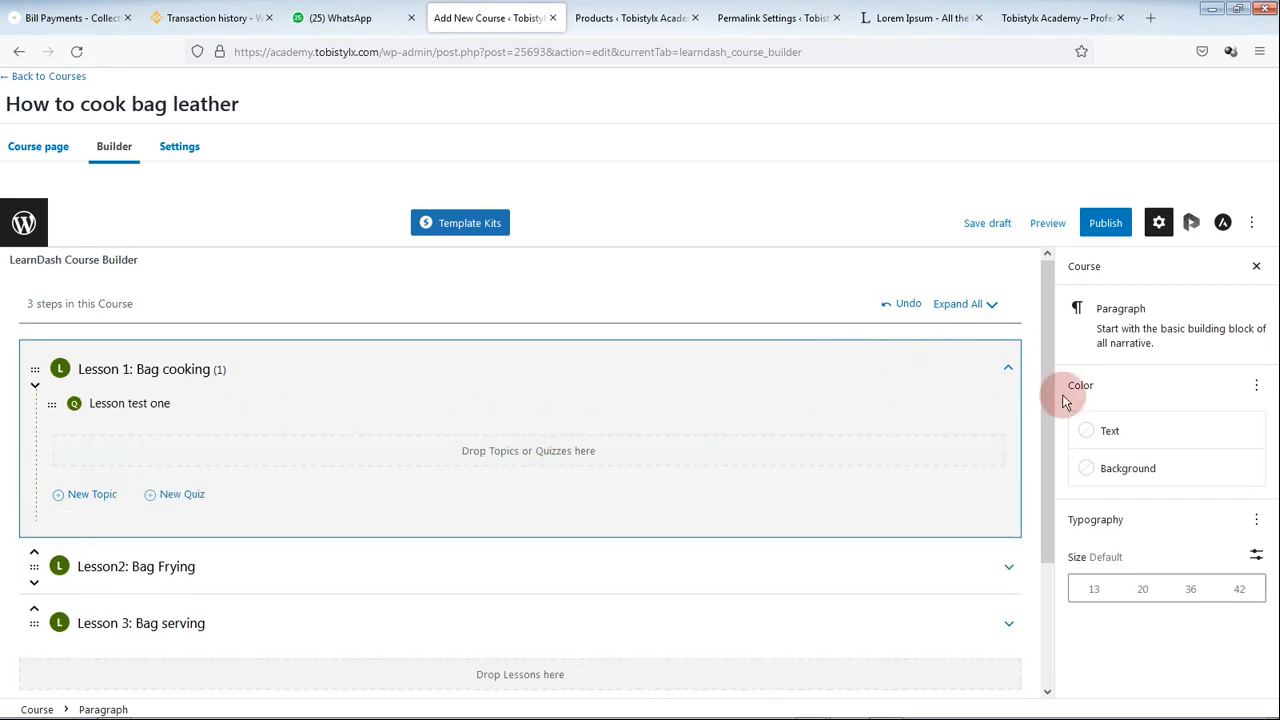
# Step: Expand and collapse Lessons 1 and 2 to confirm the quiz sits under Lesson 1
pyautogui.click(1007, 368)
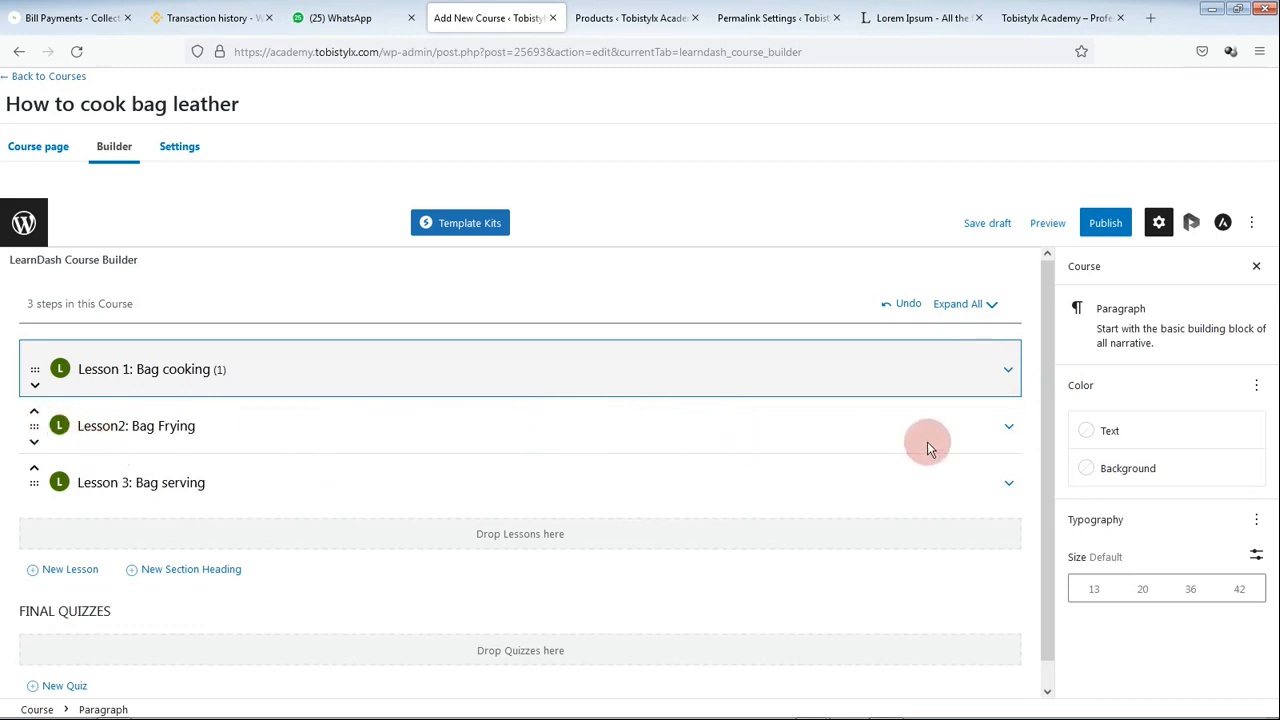
pyautogui.click(1008, 425)
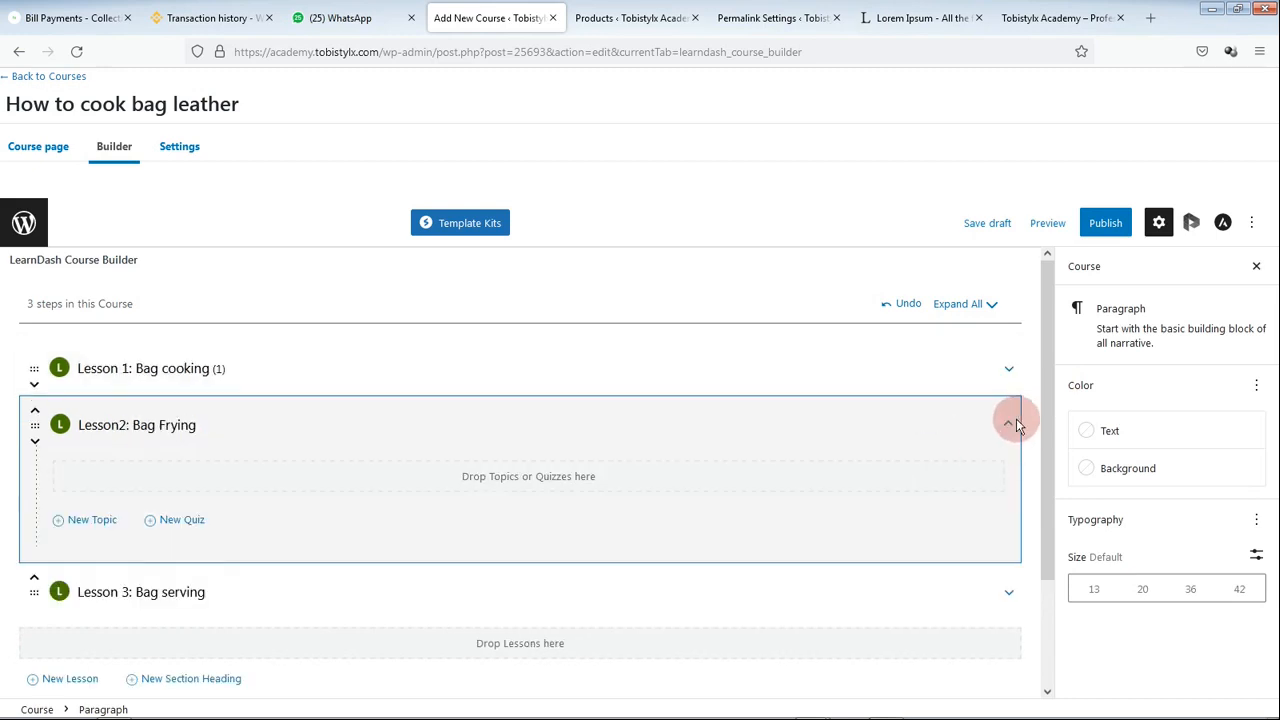
pyautogui.click(1008, 425)
pyautogui.scroll(-1, 262, 570)
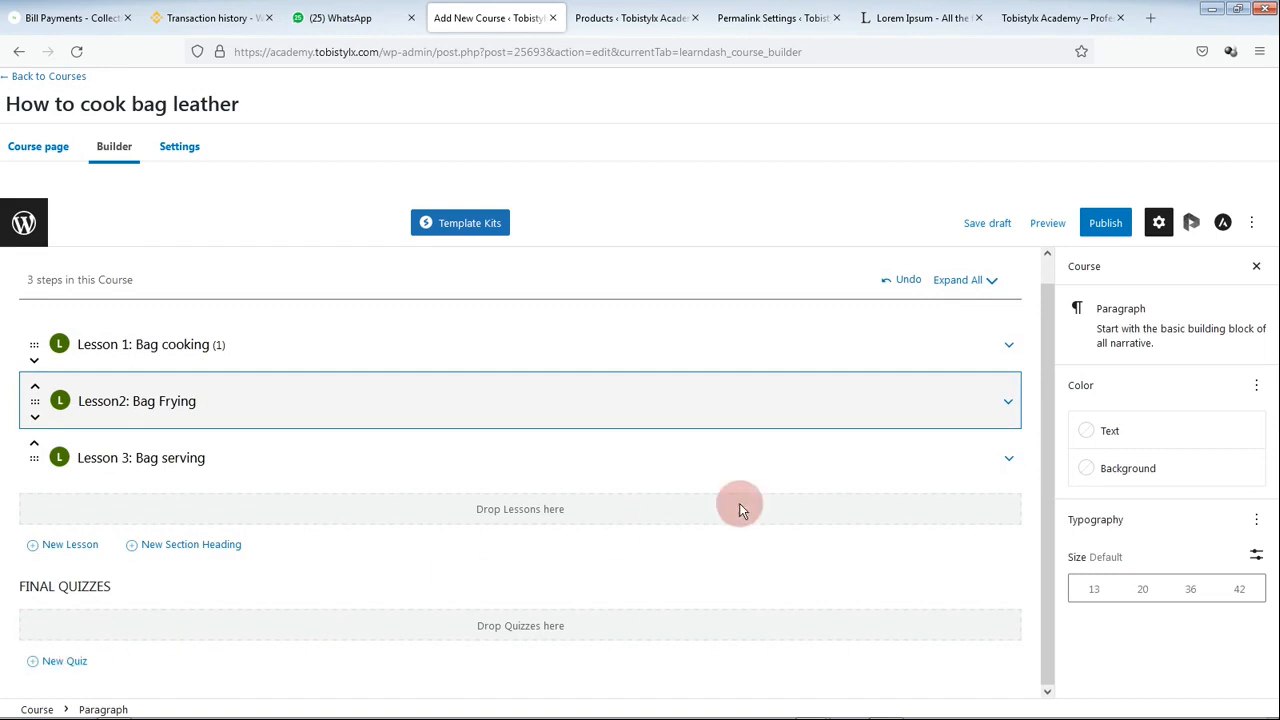
pyautogui.scroll(1, 800, 480)
pyautogui.click(1008, 370)
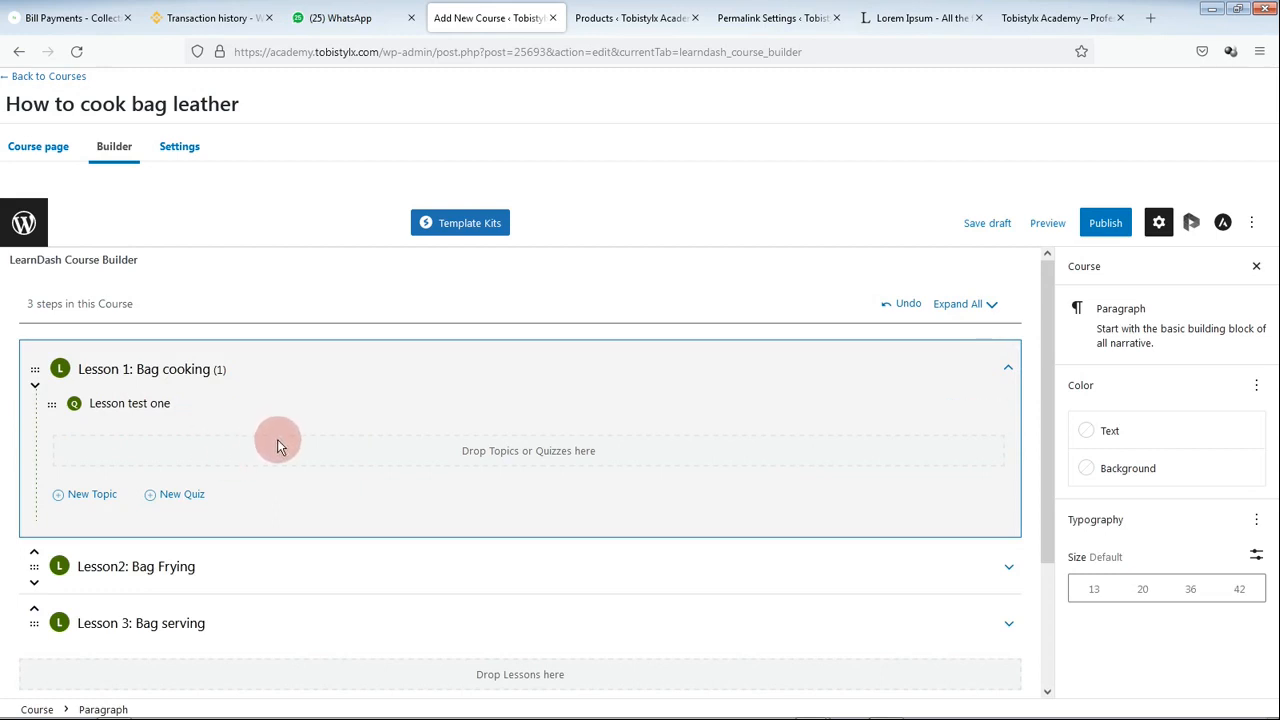
pyautogui.click(1009, 369)
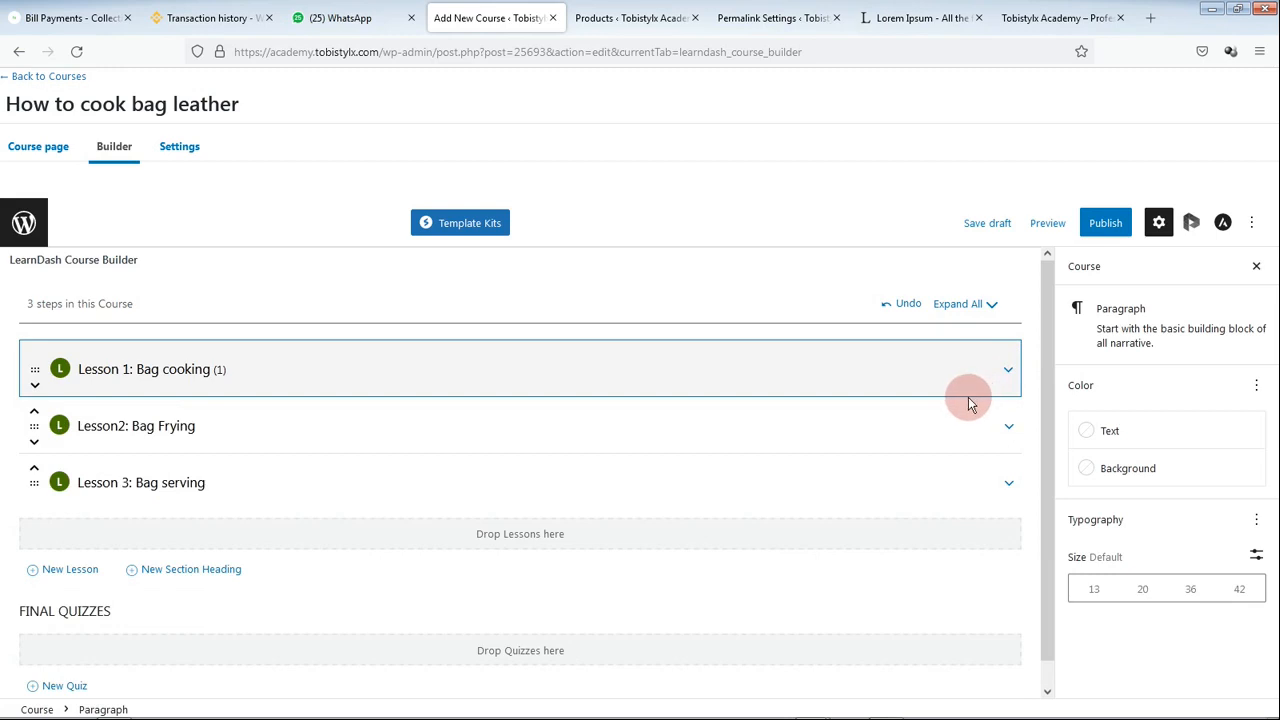
# Step: Switch from the Course Builder to the course's Settings tab
pyautogui.moveTo(993, 380)
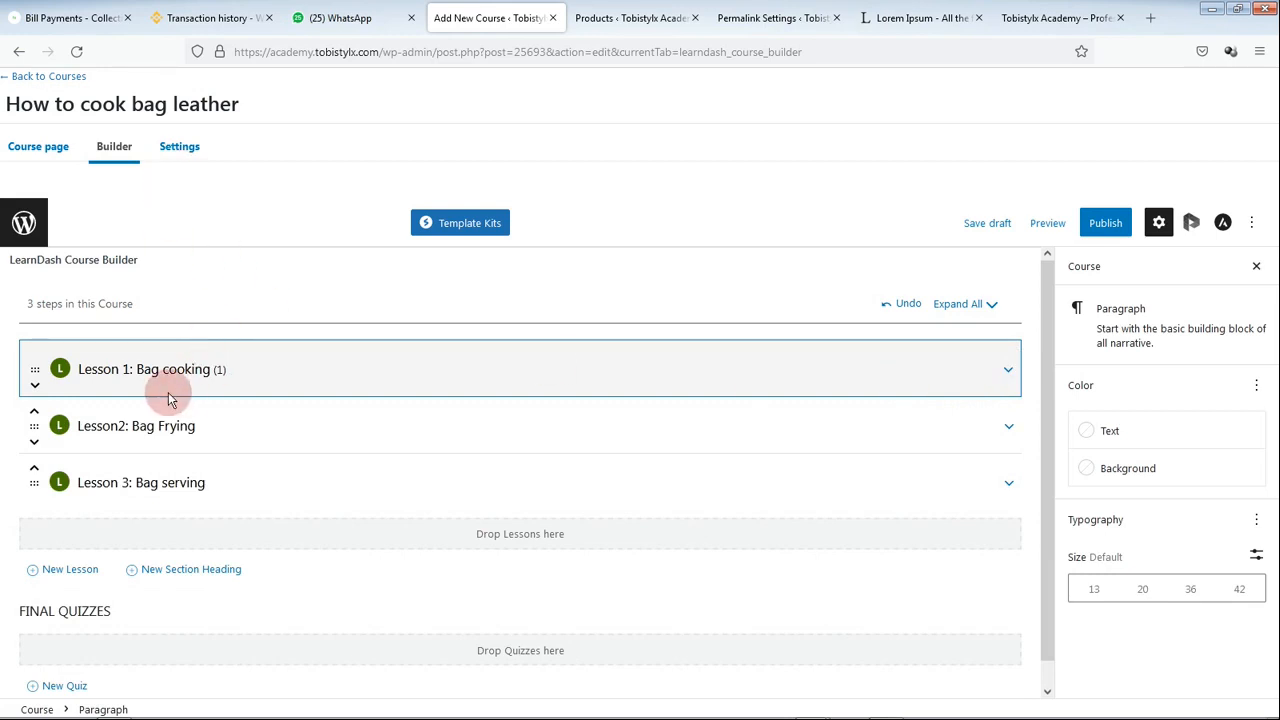
pyautogui.click(174, 150)
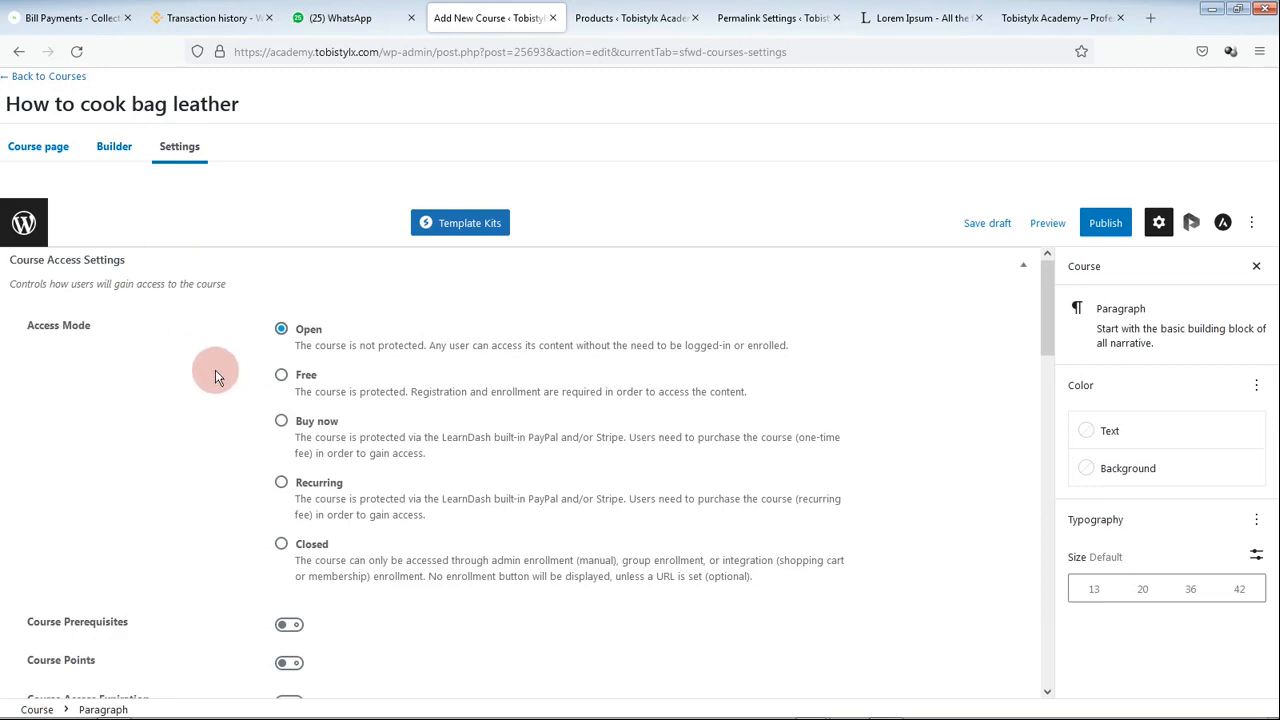
pyautogui.click(114, 146)
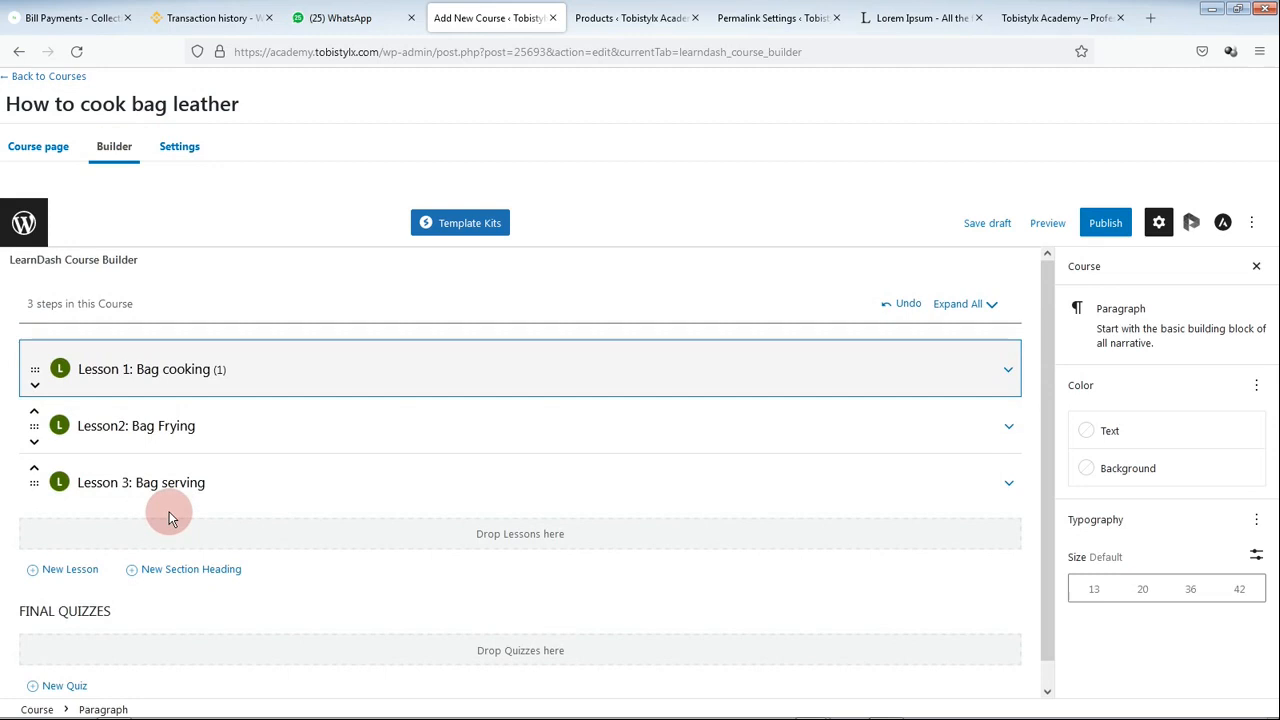
pyautogui.moveTo(190, 485)
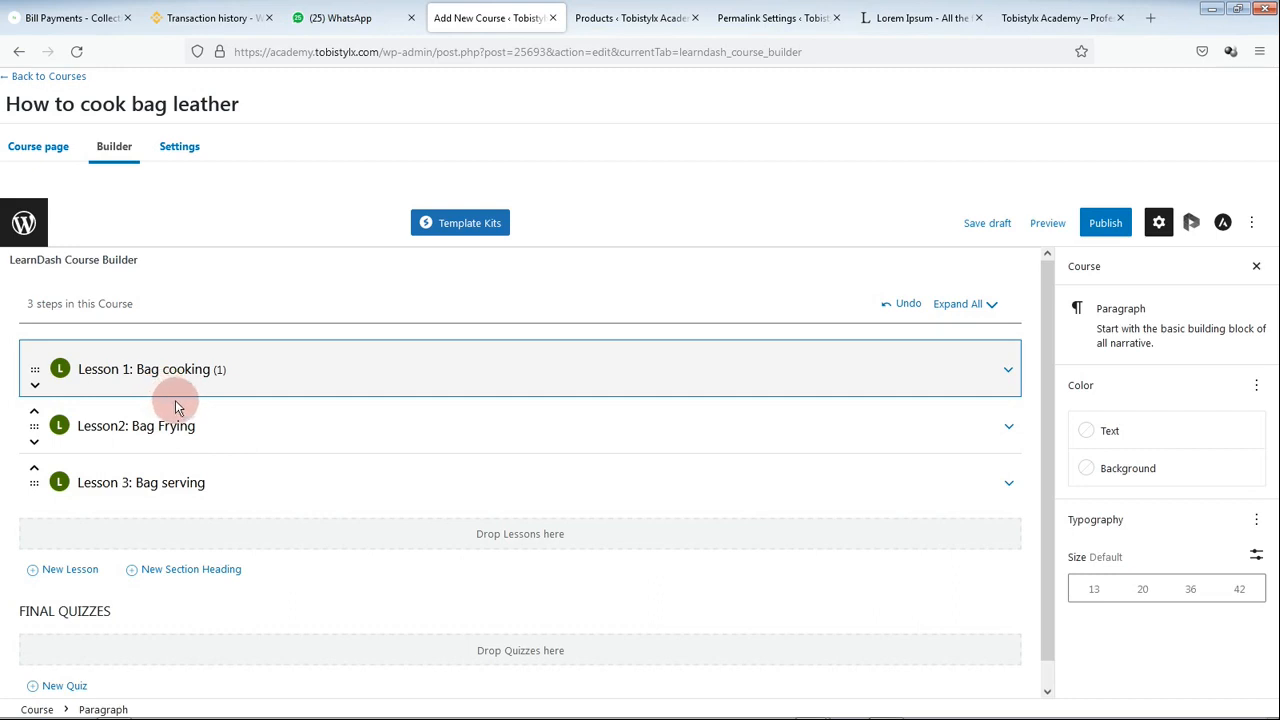
pyautogui.click(182, 155)
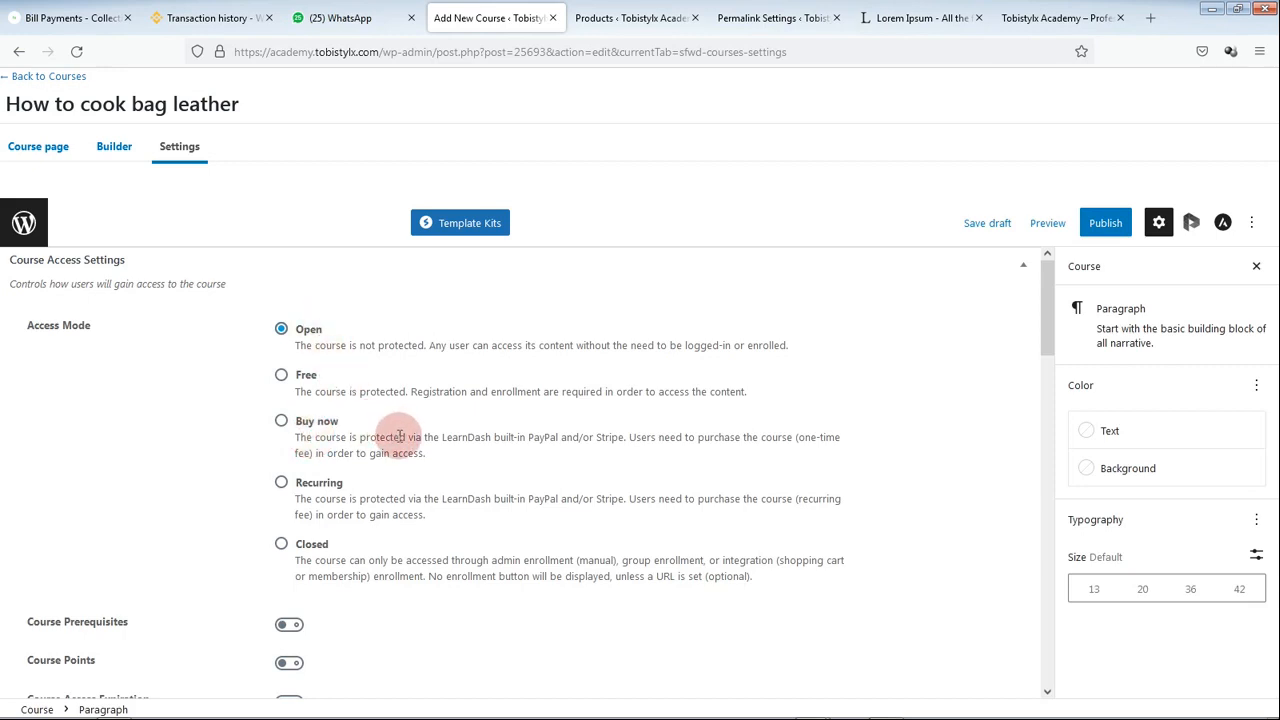
# Step: Select the Closed radio button under Access Mode in Course Access Settings
pyautogui.scroll(-3, 399, 436)
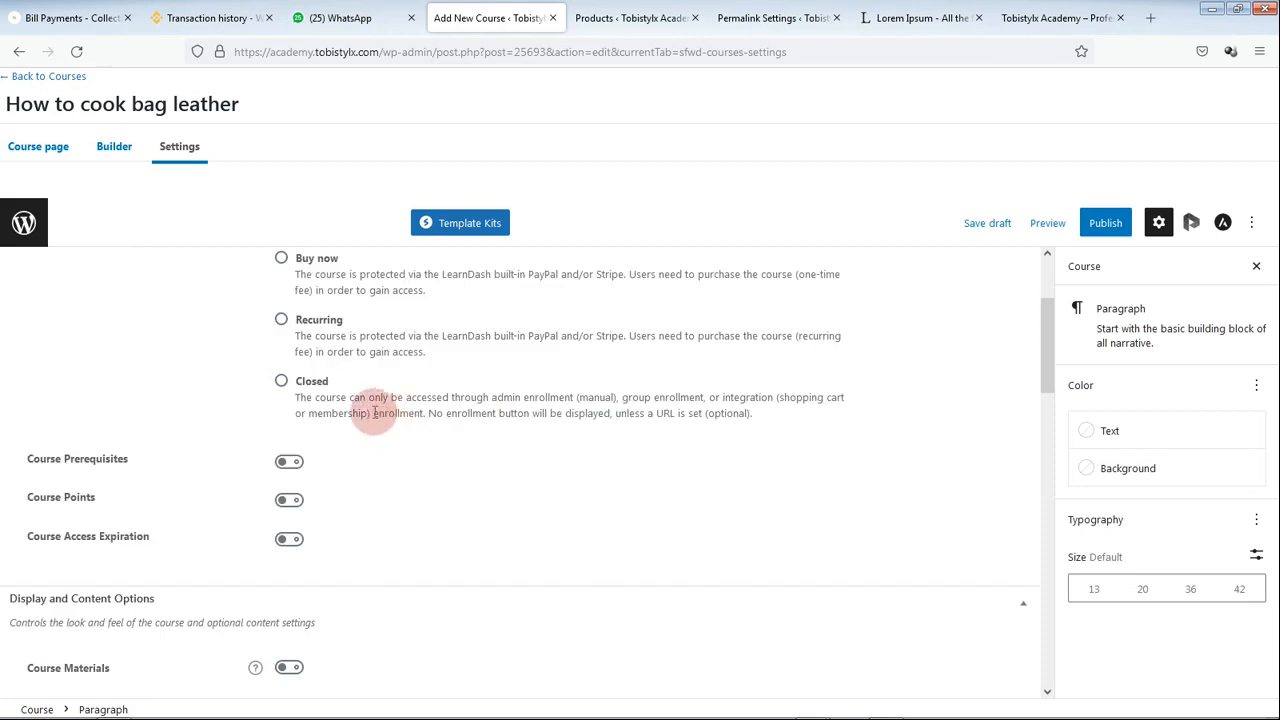
pyautogui.scroll(3, 373, 405)
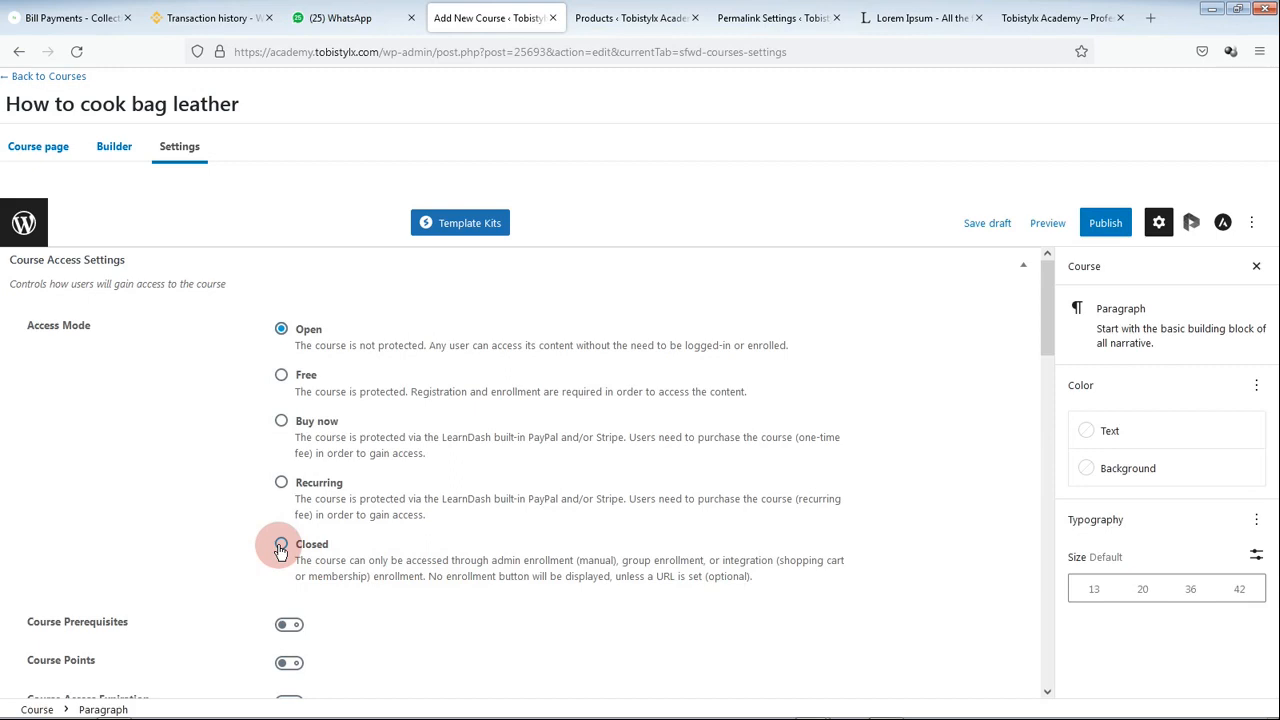
pyautogui.click(281, 546)
# Step: Enter 10 as the Course Price and leave the Button URL field empty
pyautogui.scroll(-3, 303, 580)
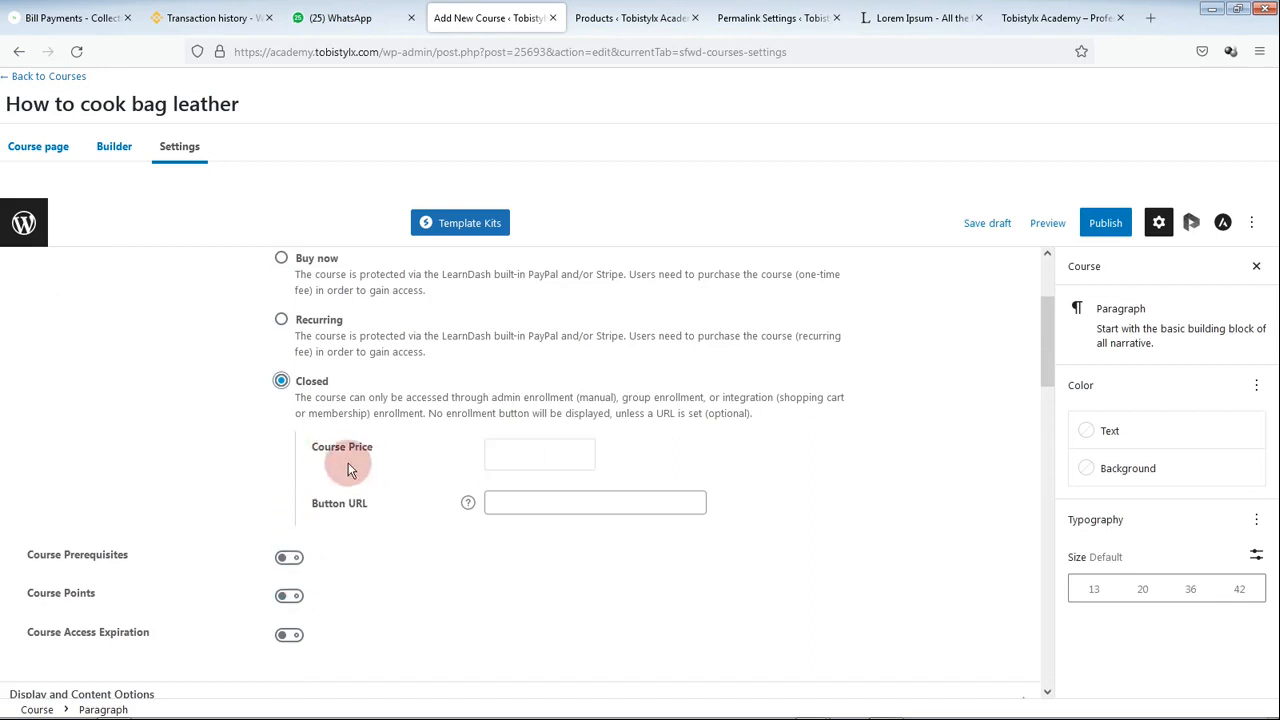
pyautogui.click(518, 458)
pyautogui.write('10')
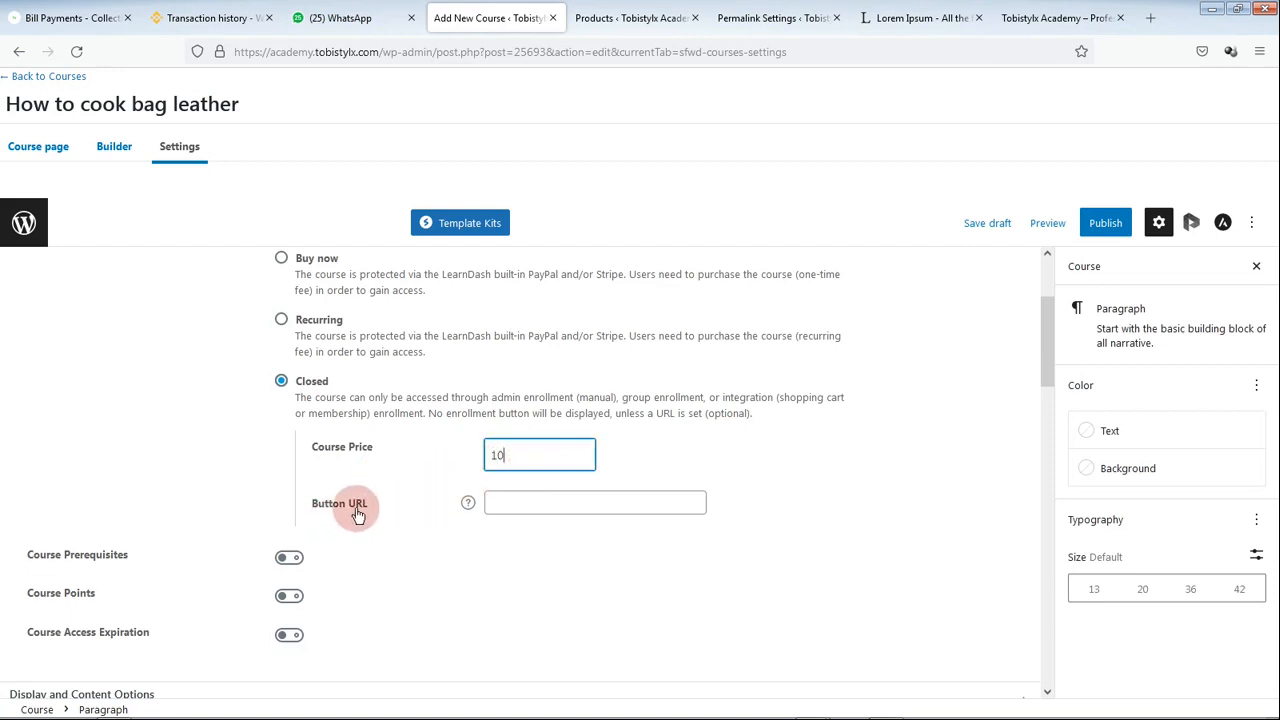
pyautogui.click(516, 501)
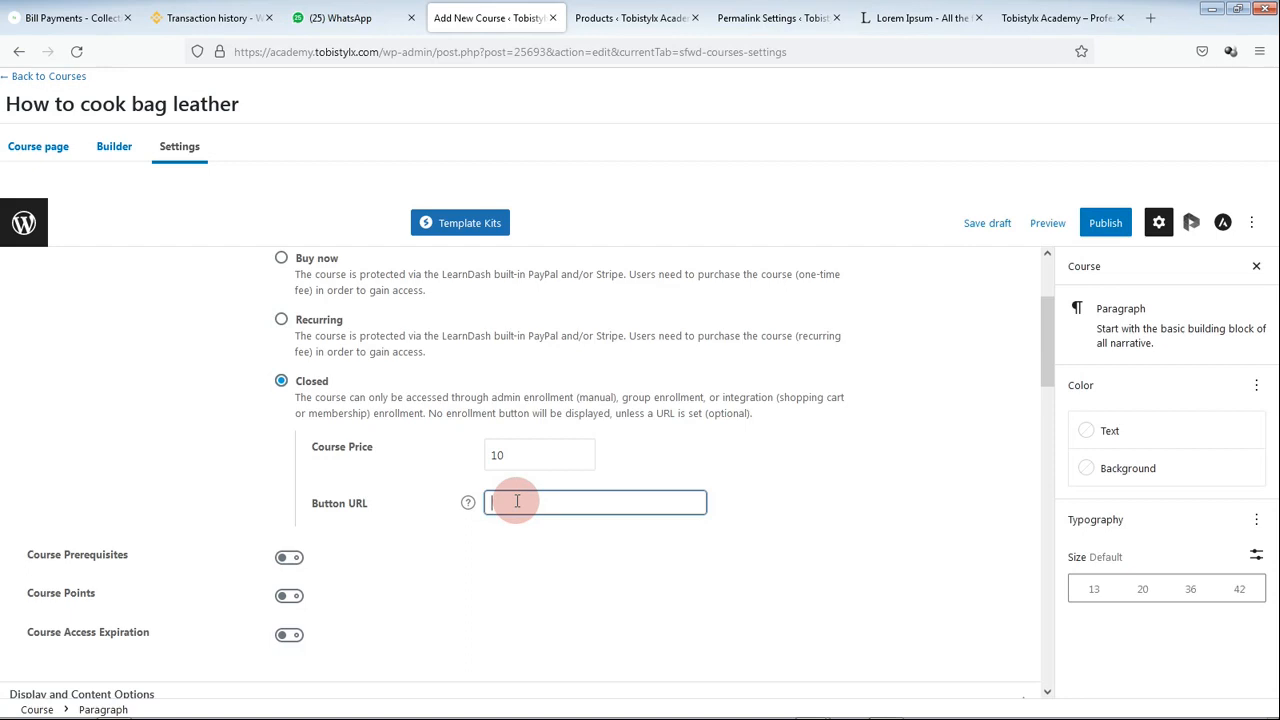
pyautogui.scroll(-2, 214, 406)
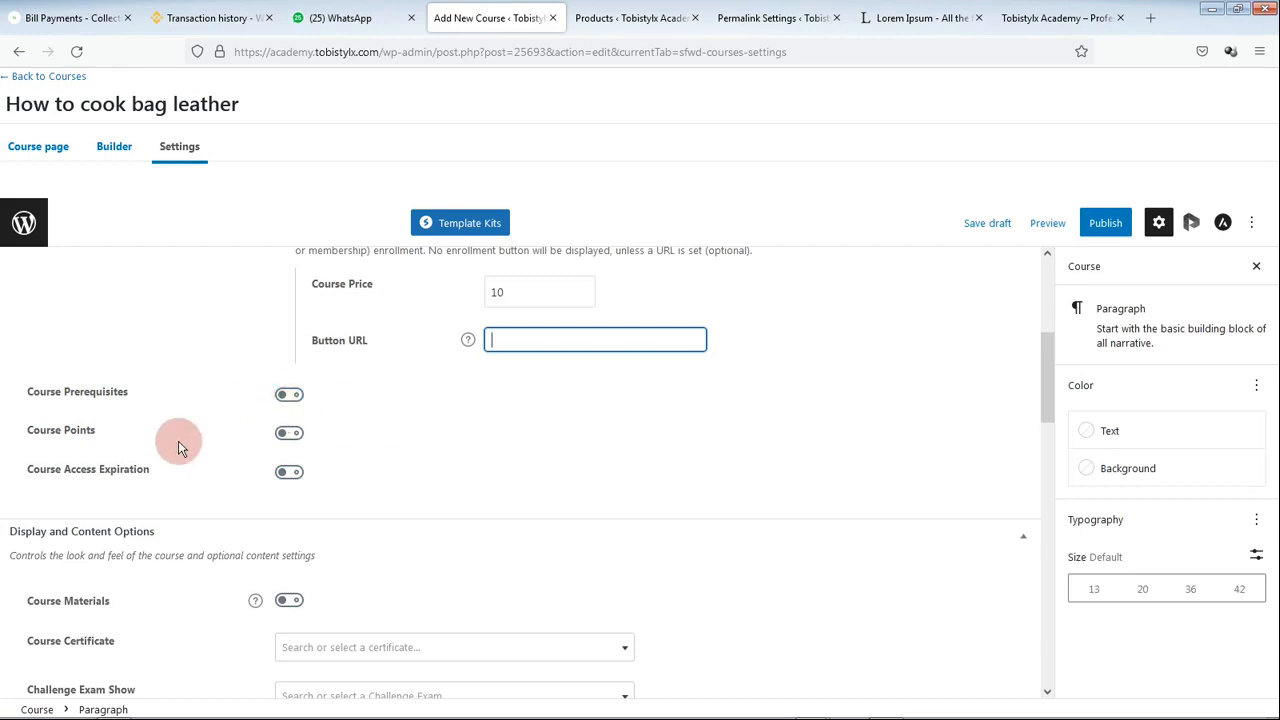
pyautogui.click(90, 440)
# Step: Turn on the Course Materials option to reveal its editor
pyautogui.click(51, 471)
pyautogui.scroll(-1, 287, 562)
pyautogui.click(289, 520)
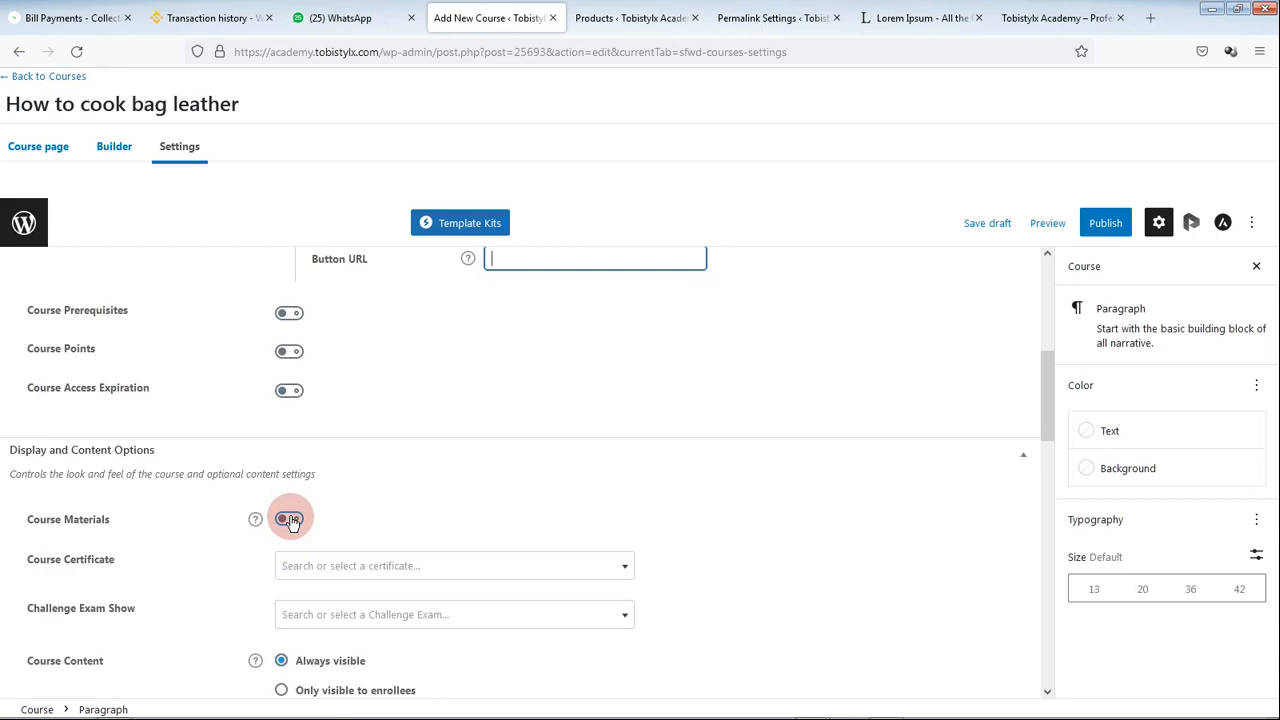
pyautogui.click(289, 520)
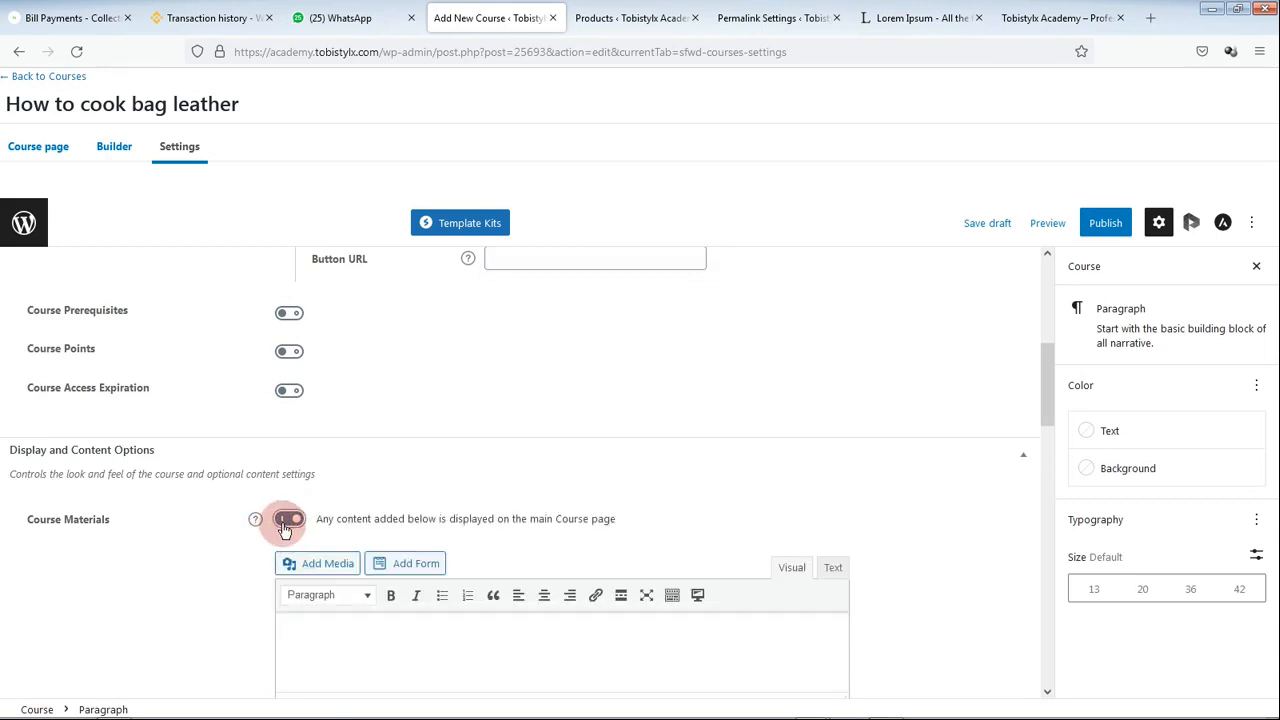
pyautogui.scroll(-3, 283, 523)
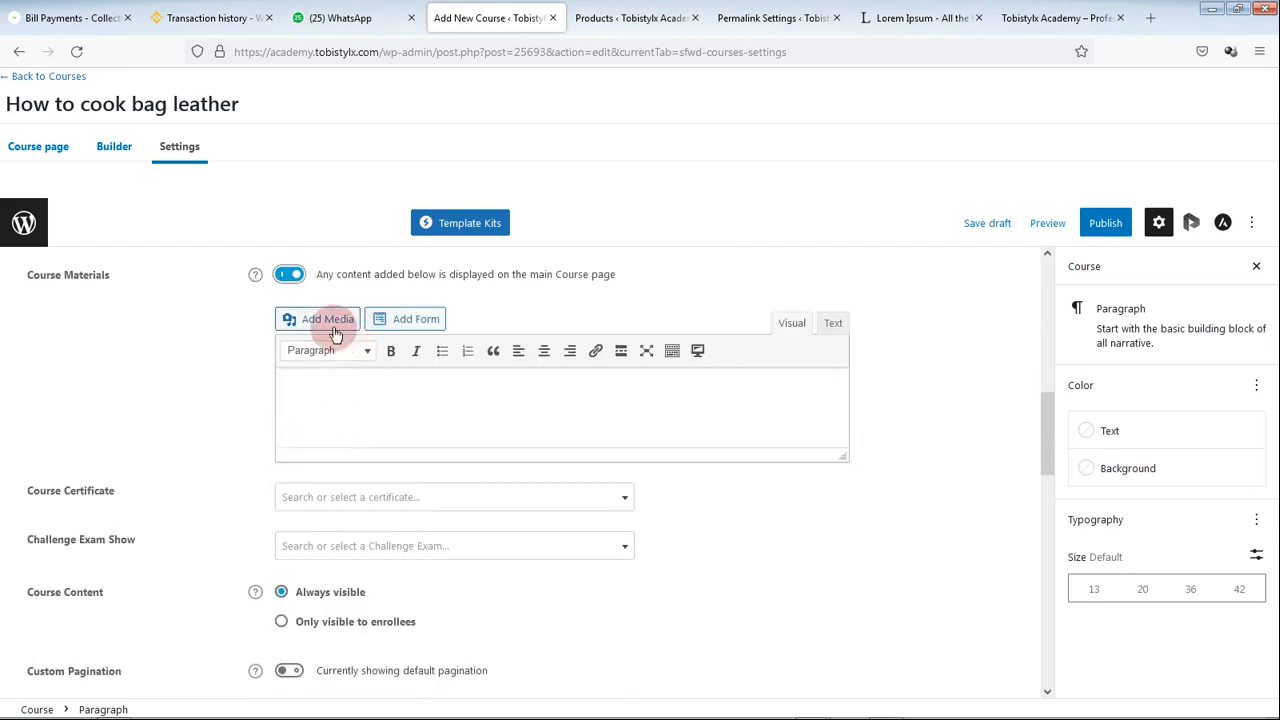
pyautogui.click(286, 279)
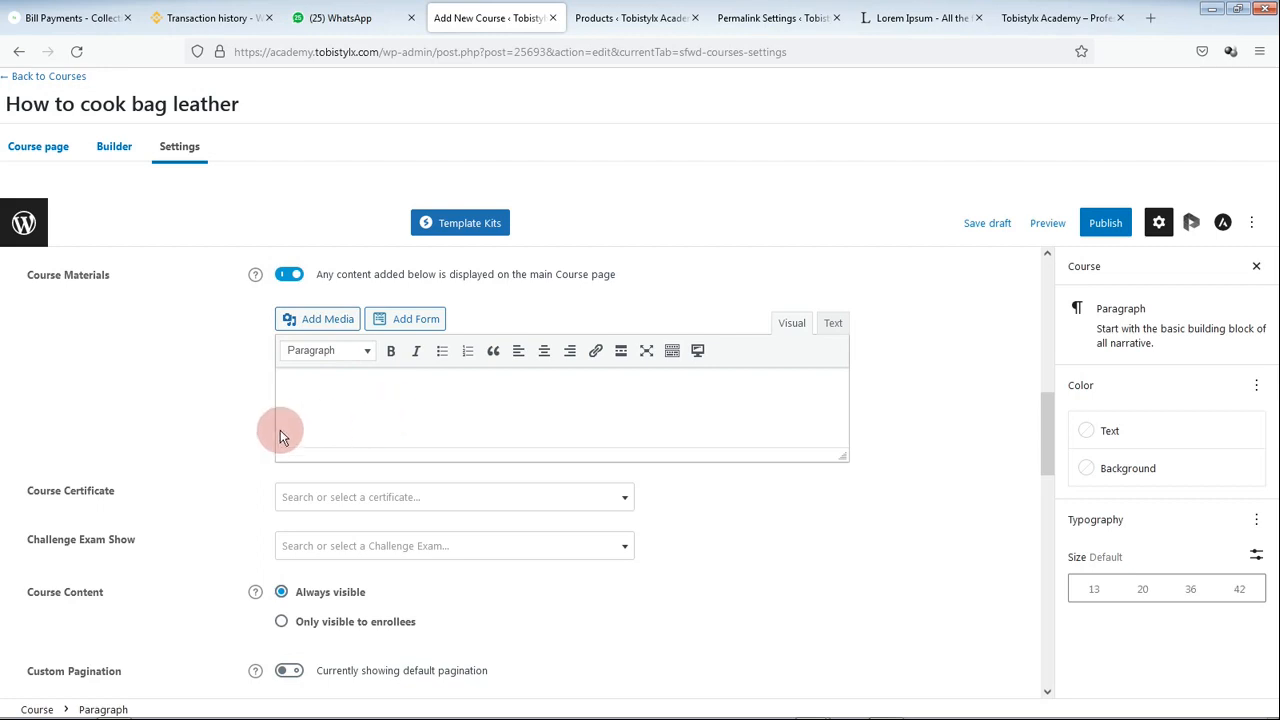
# Step: Choose 'Certificate' in the Course Certificate dropdown
pyautogui.click(340, 501)
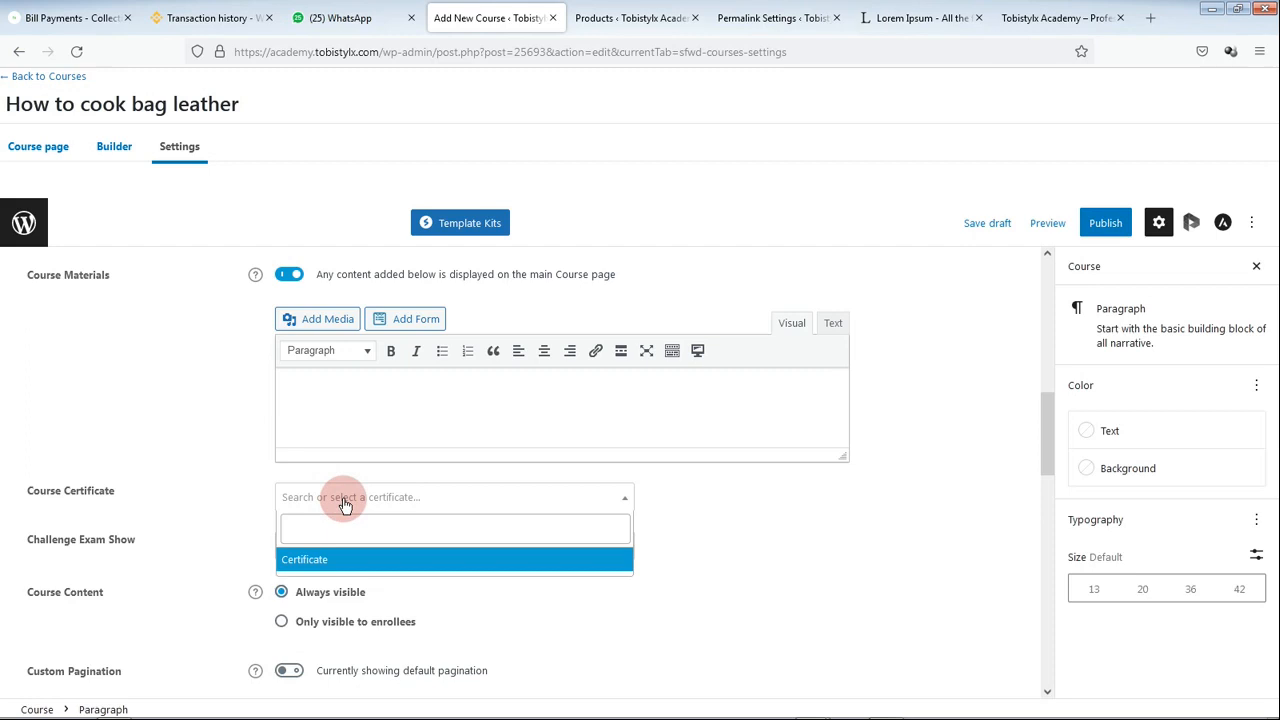
pyautogui.click(344, 503)
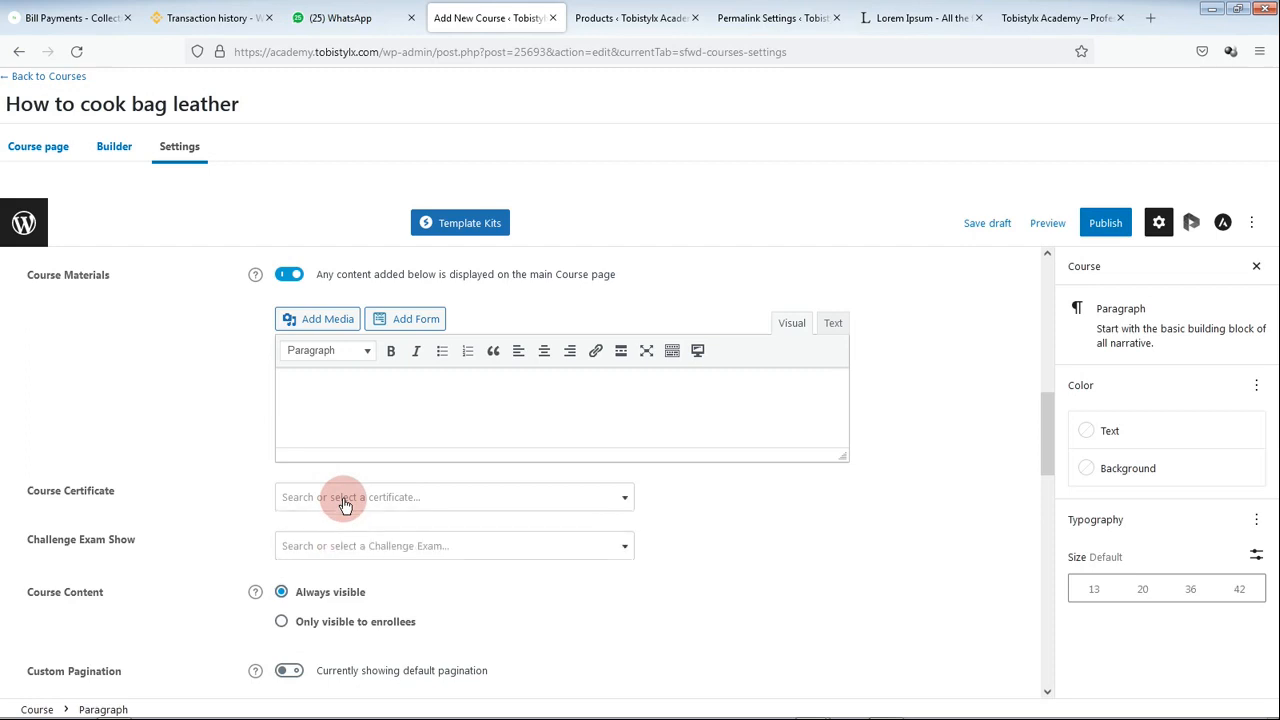
pyautogui.click(343, 497)
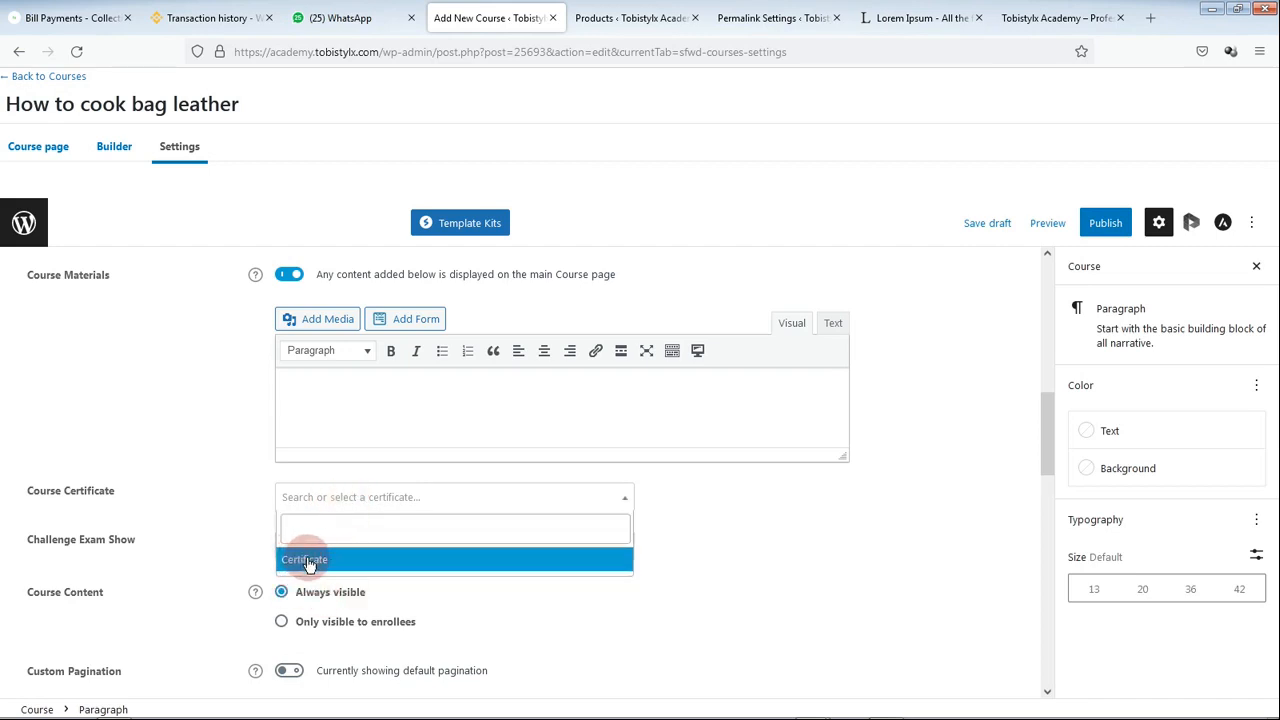
pyautogui.click(309, 562)
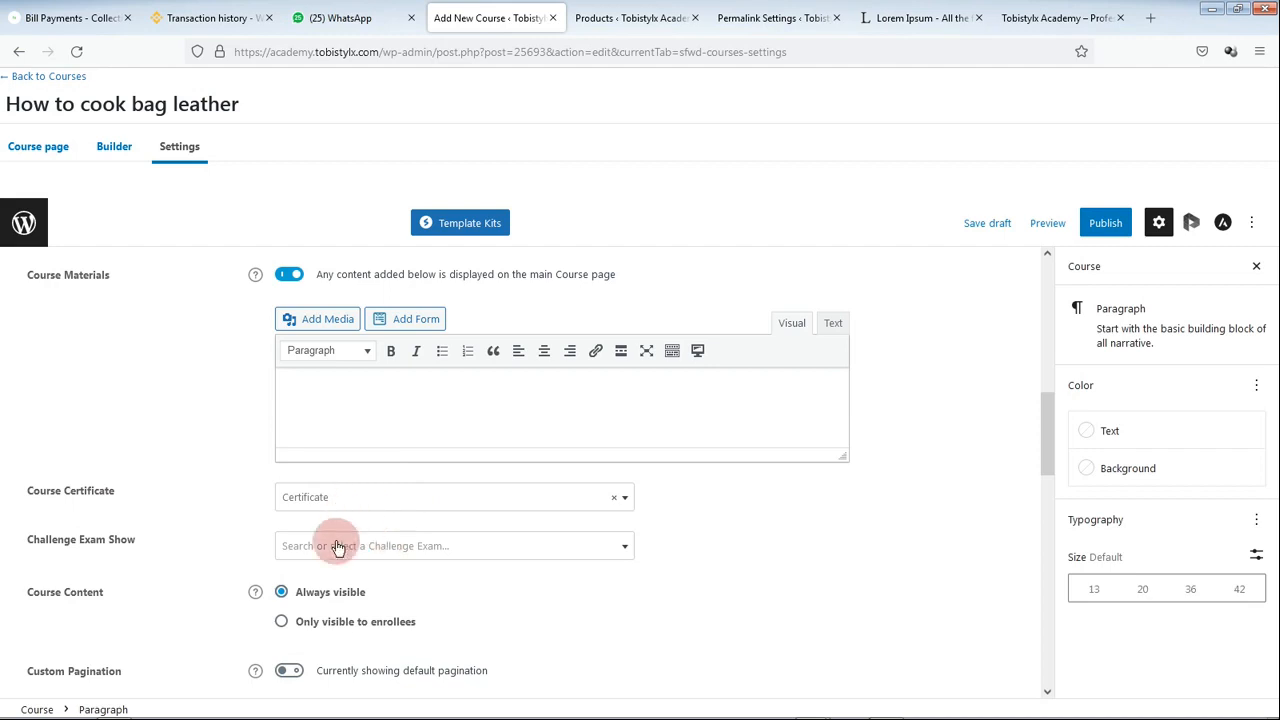
pyautogui.click(436, 556)
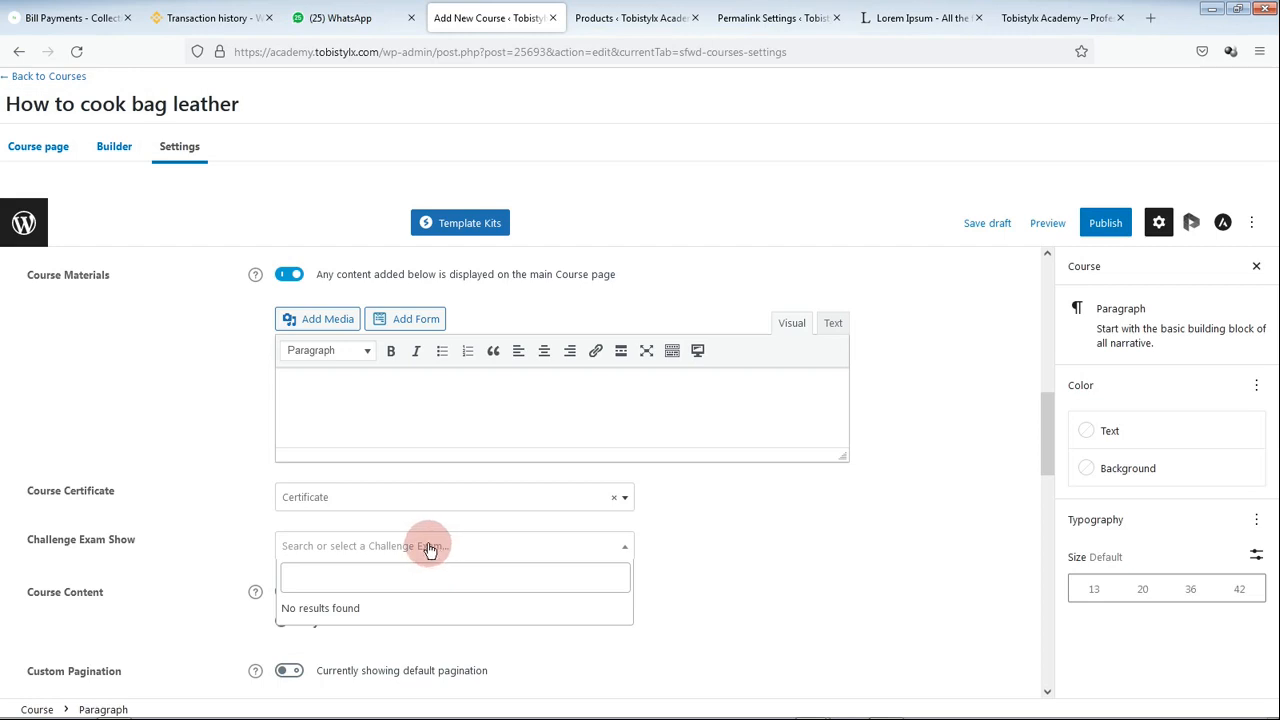
pyautogui.click(429, 549)
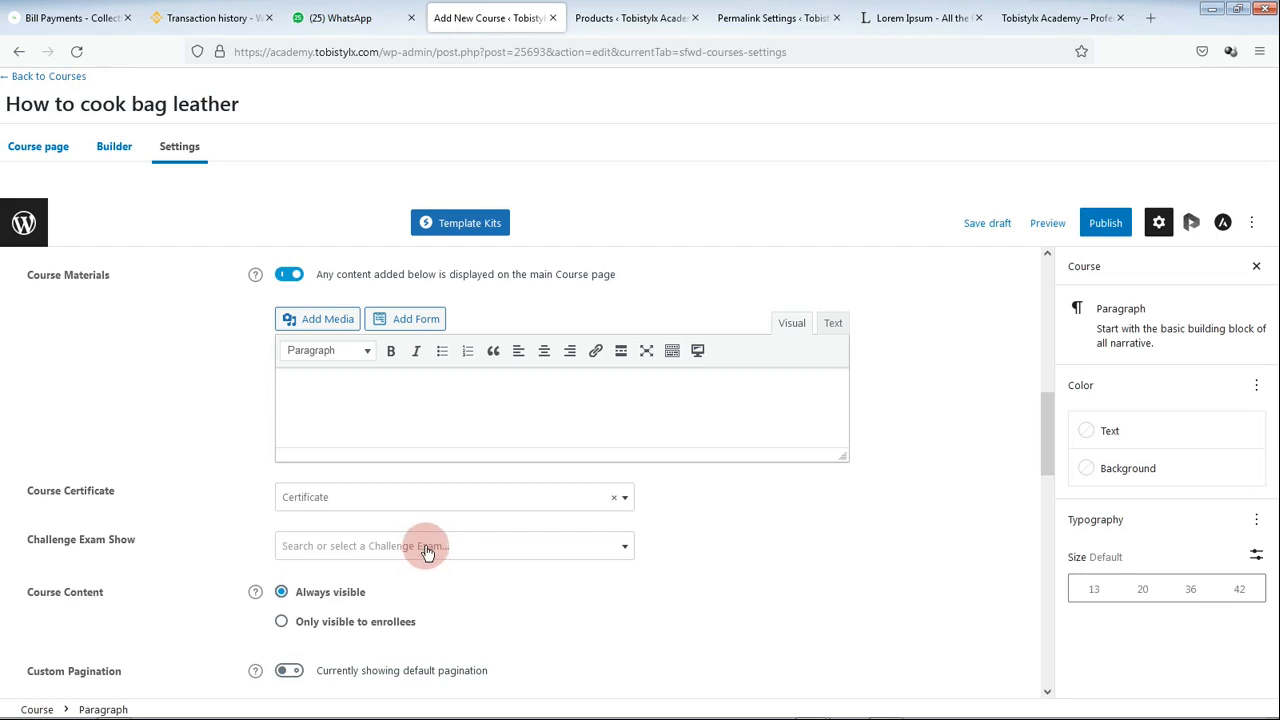
pyautogui.scroll(-2, 289, 591)
pyautogui.scroll(-2, 148, 556)
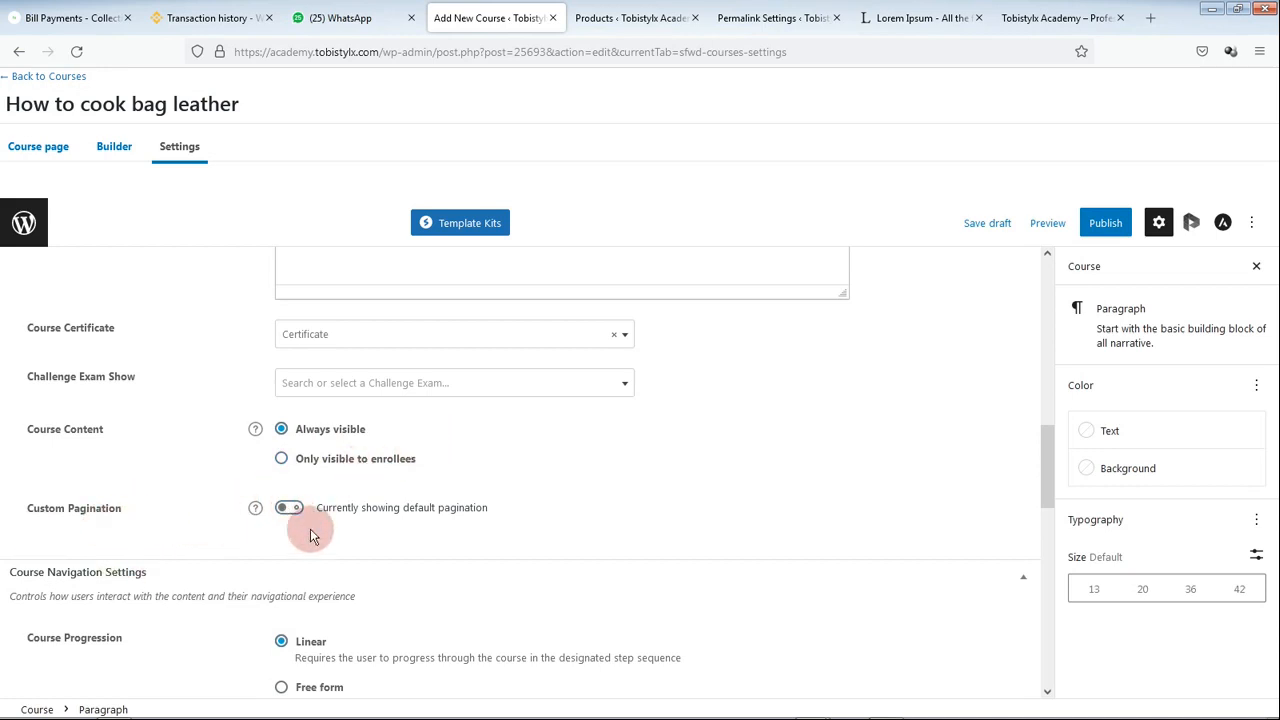
pyautogui.scroll(-2, 310, 535)
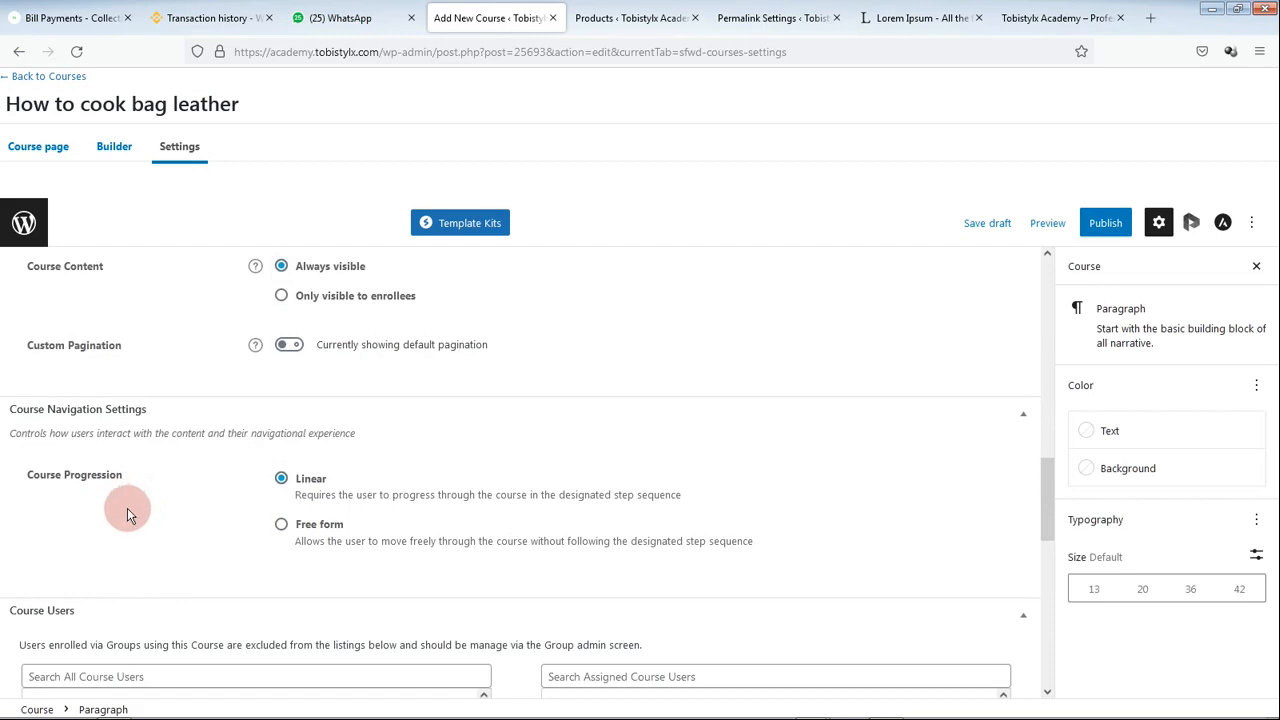
pyautogui.scroll(-1, 335, 545)
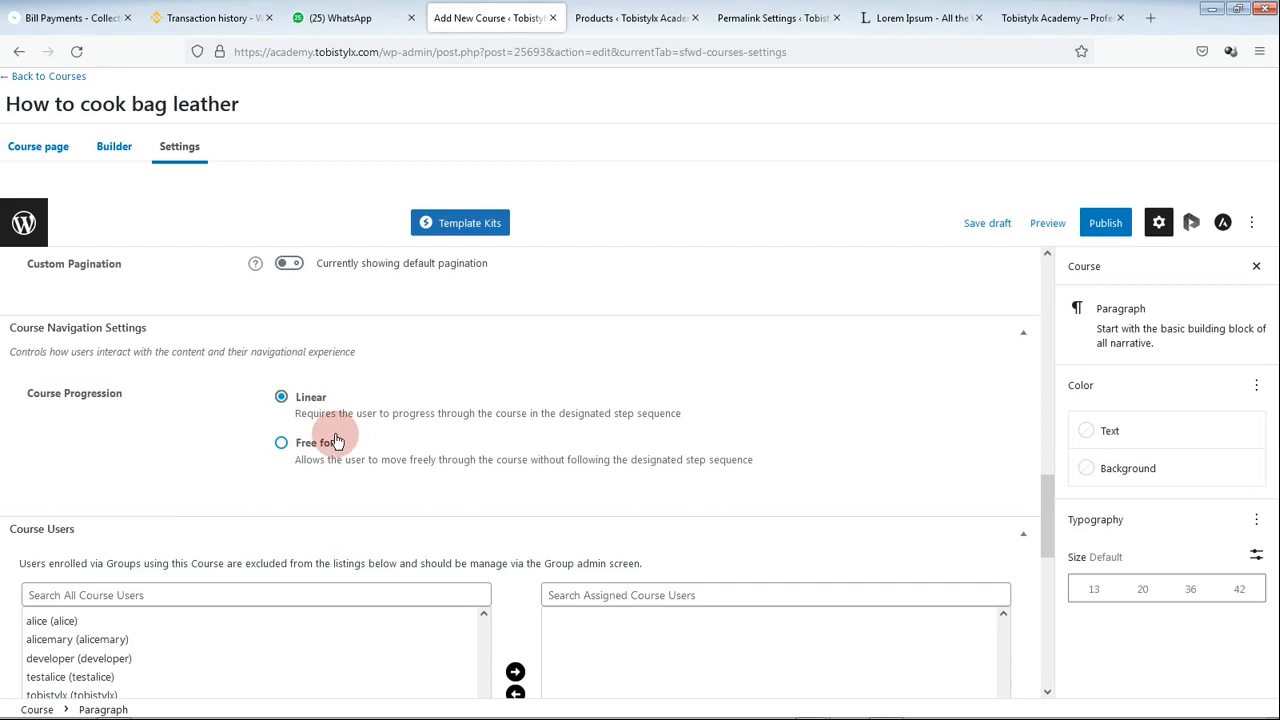
pyautogui.scroll(-3, 335, 448)
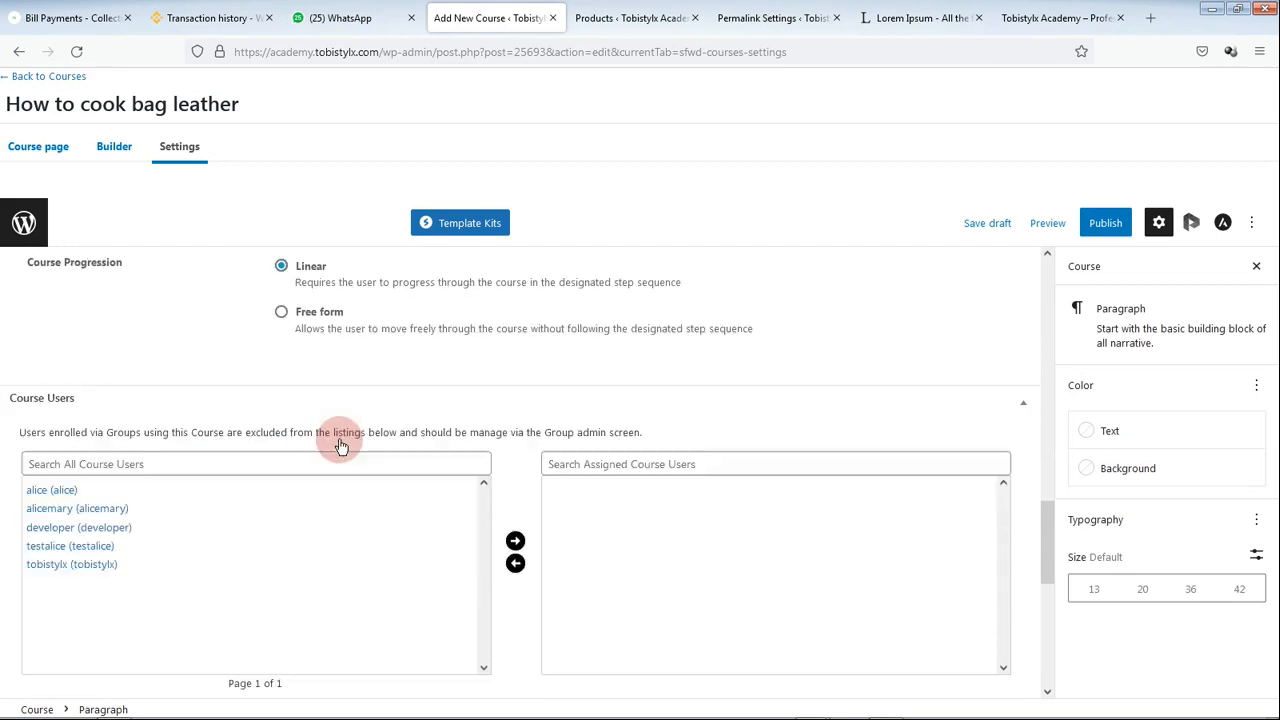
pyautogui.scroll(-3, 372, 557)
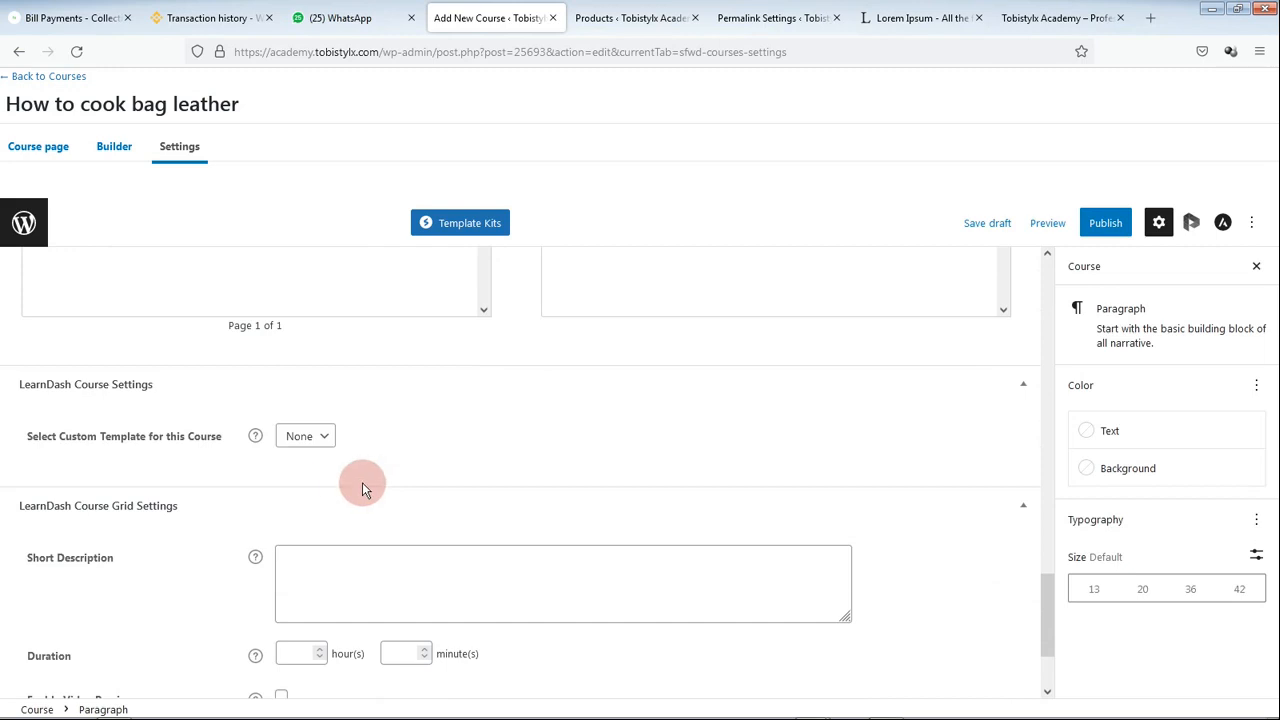
pyautogui.scroll(3, 364, 484)
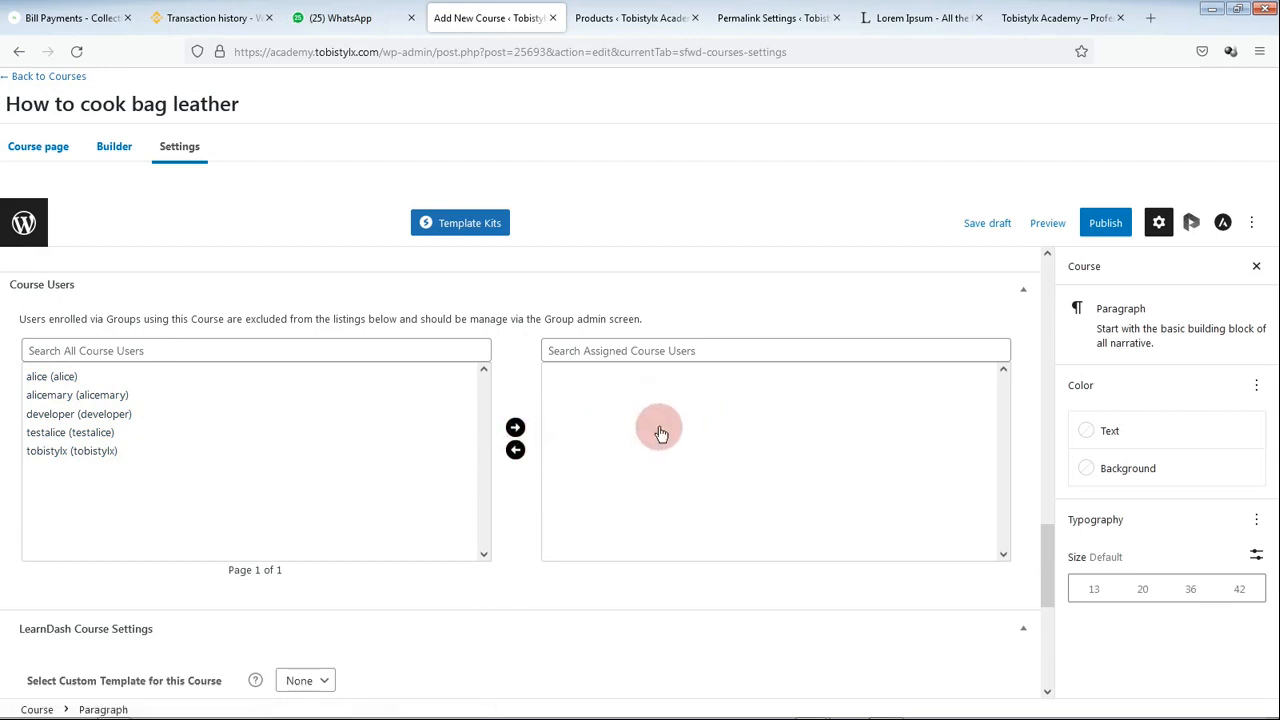
pyautogui.scroll(-3, 471, 519)
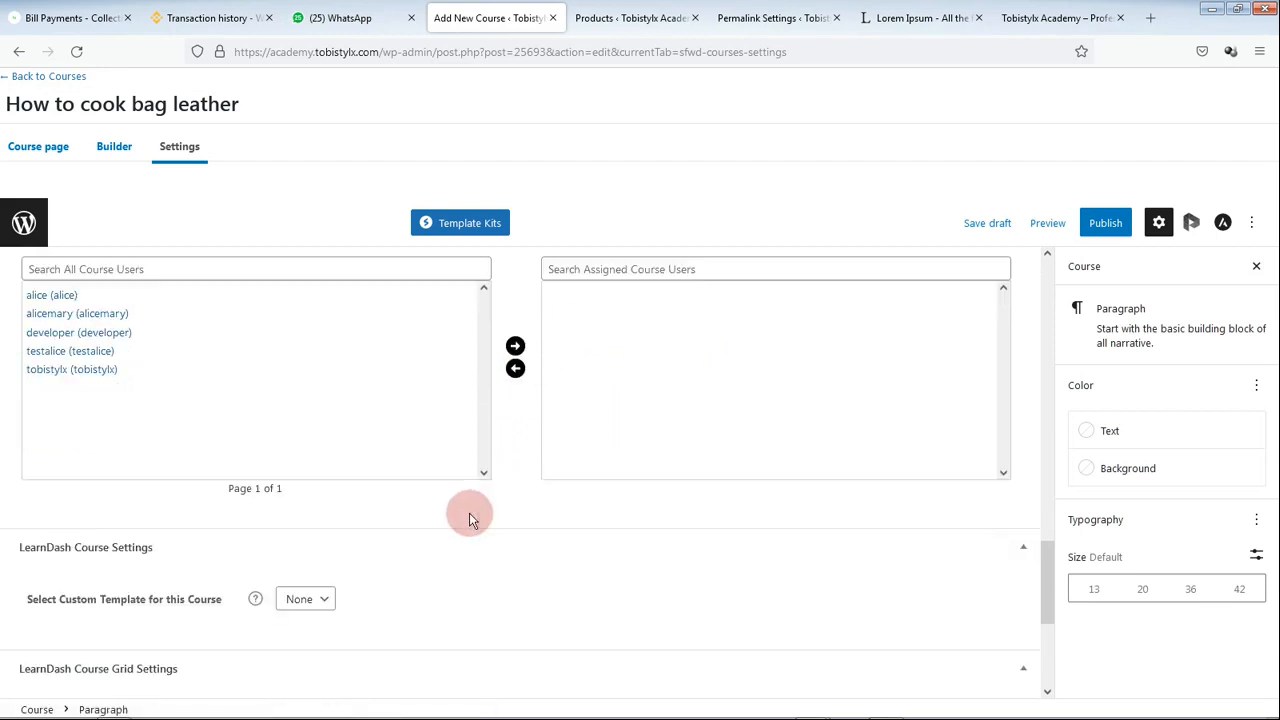
pyautogui.scroll(-3, 476, 517)
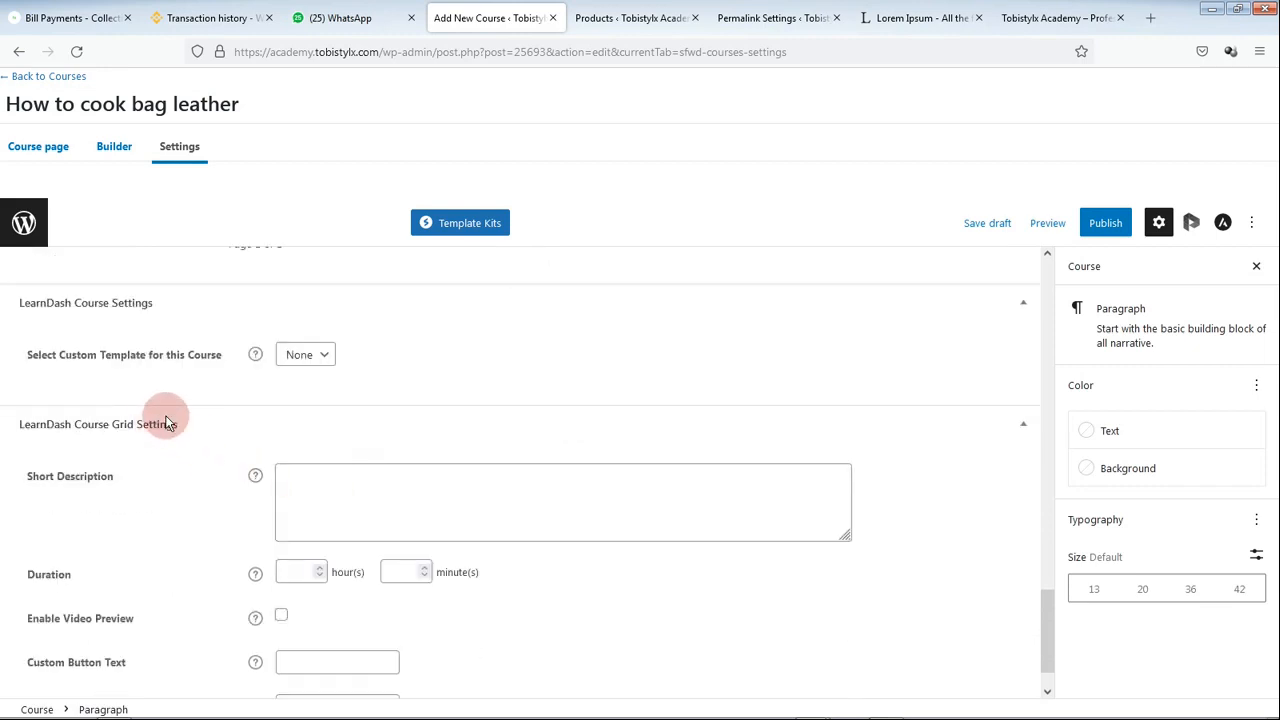
pyautogui.scroll(-1, 303, 435)
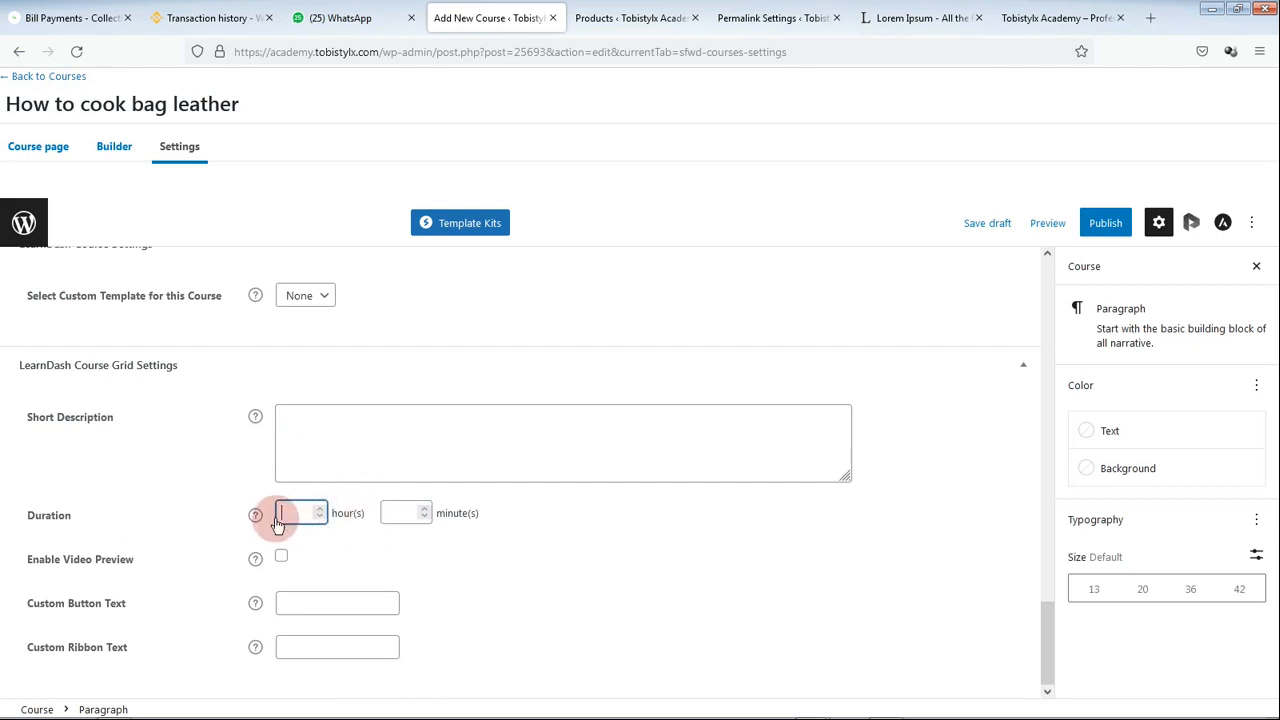
# Step: Set the course grid duration to 2 hours 30 minutes, leaving Enable Video Preview off
pyautogui.write('2')
pyautogui.click(390, 514)
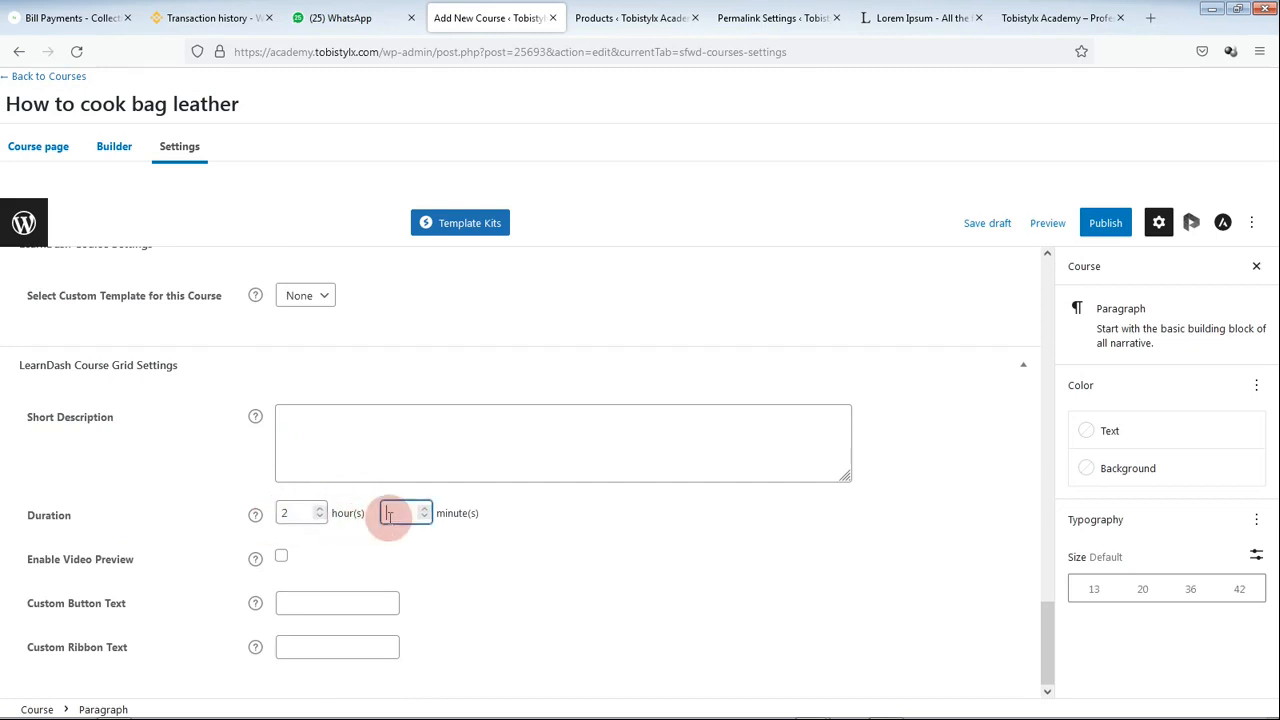
pyautogui.write('30')
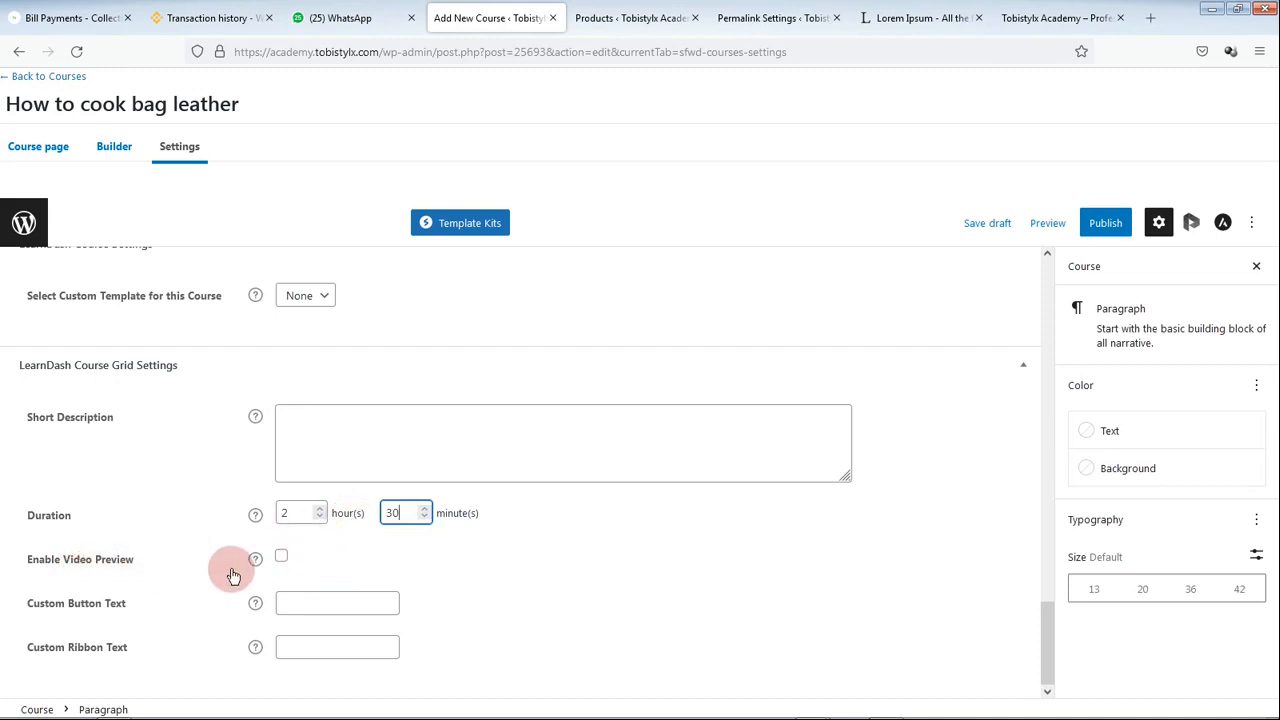
pyautogui.click(284, 557)
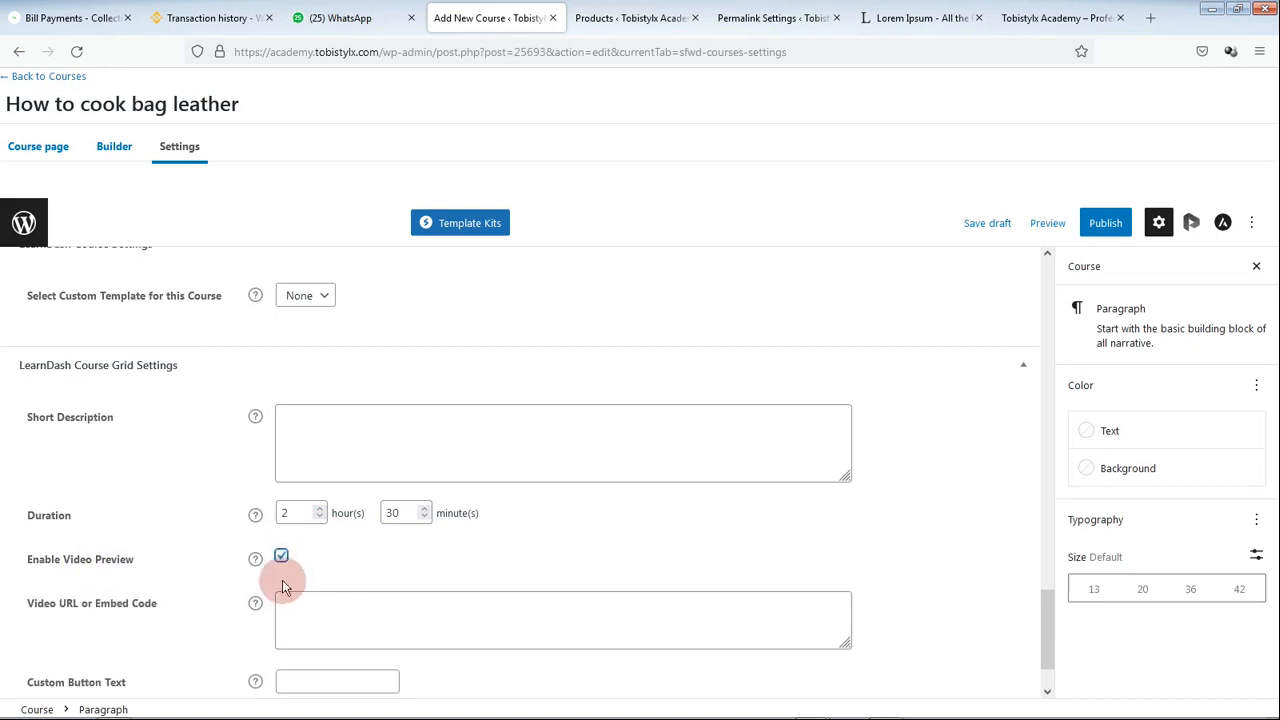
pyautogui.scroll(-1, 292, 597)
pyautogui.click(282, 478)
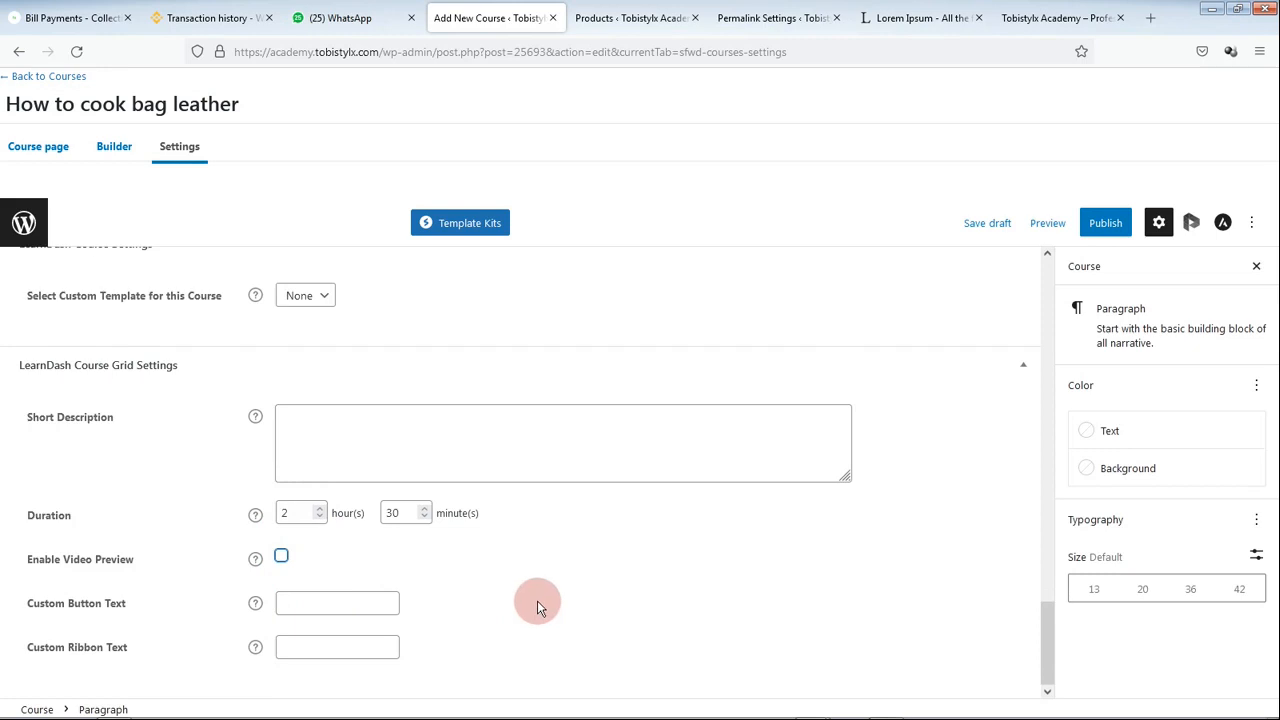
pyautogui.scroll(2, 537, 600)
pyautogui.scroll(10, 466, 551)
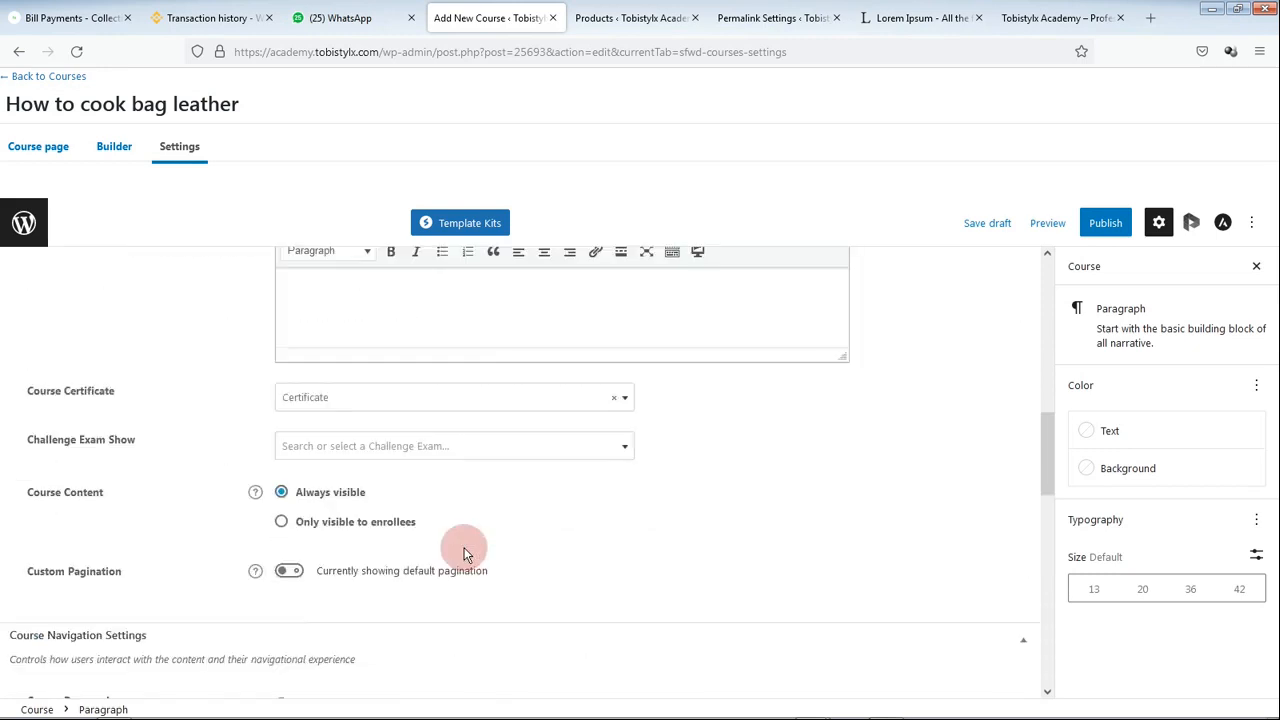
pyautogui.scroll(4, 463, 553)
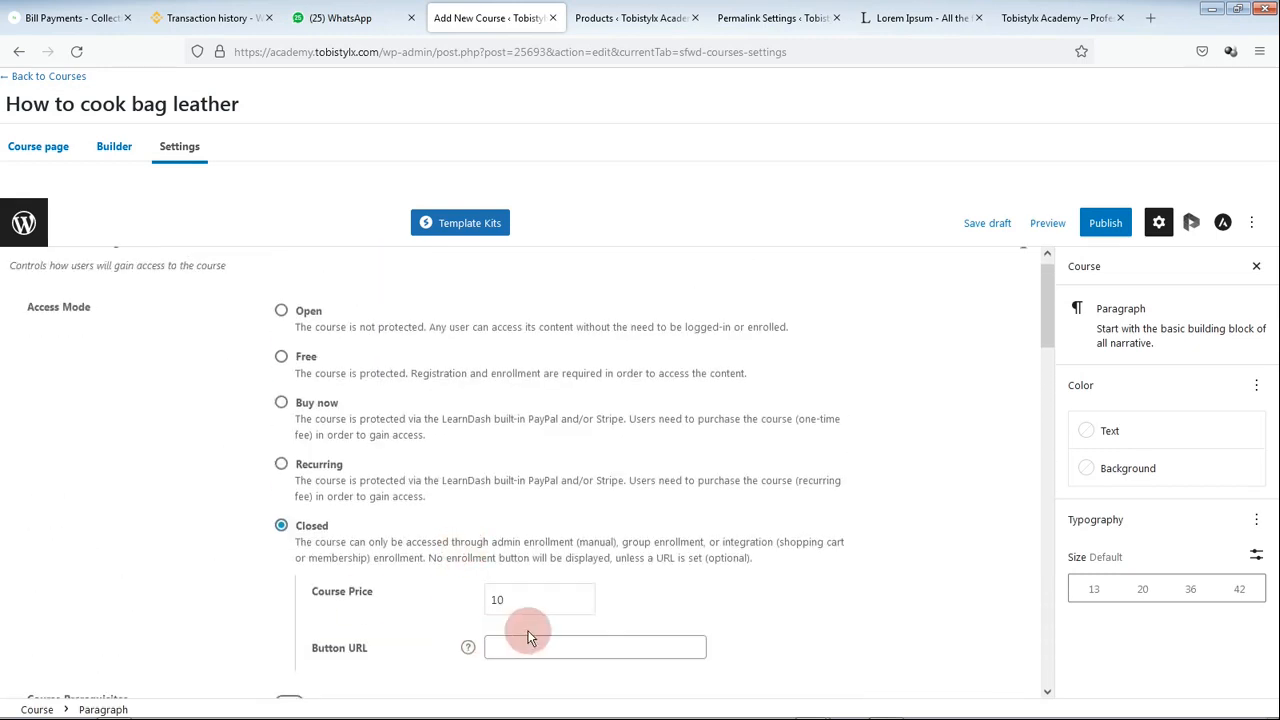
# Step: Look over the course's Builder and Course page tabs
pyautogui.click(114, 146)
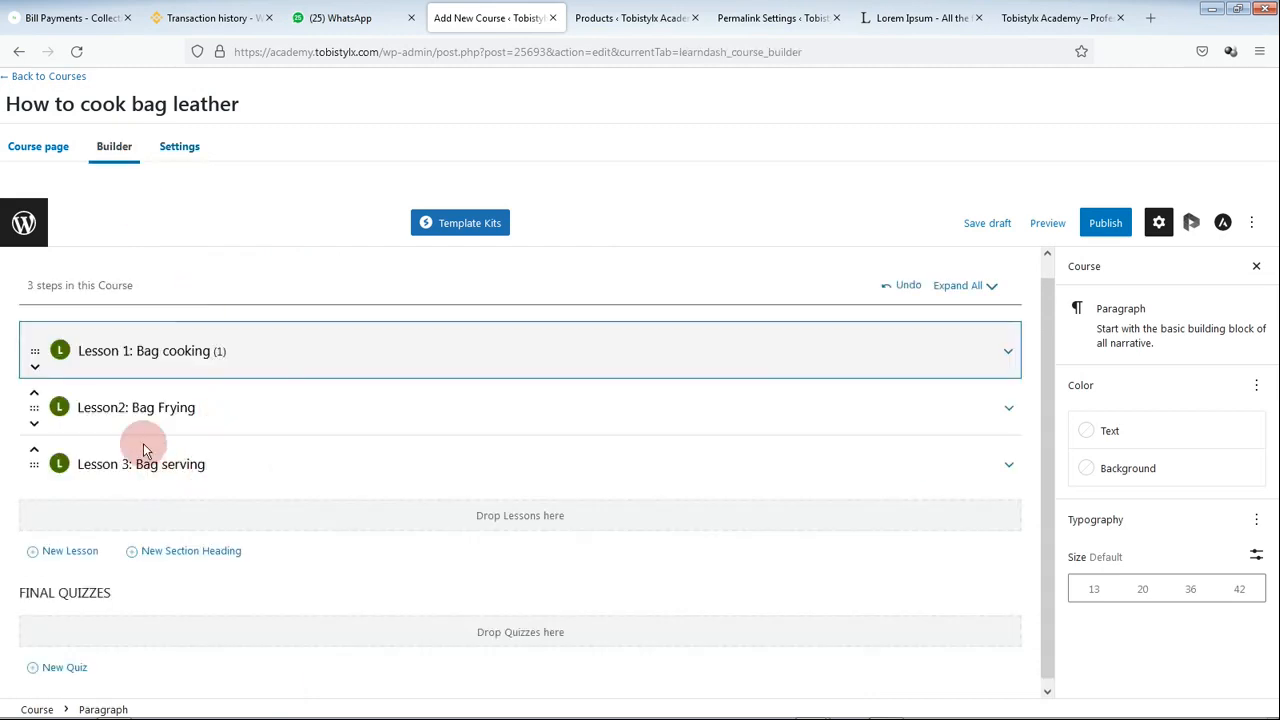
pyautogui.click(38, 146)
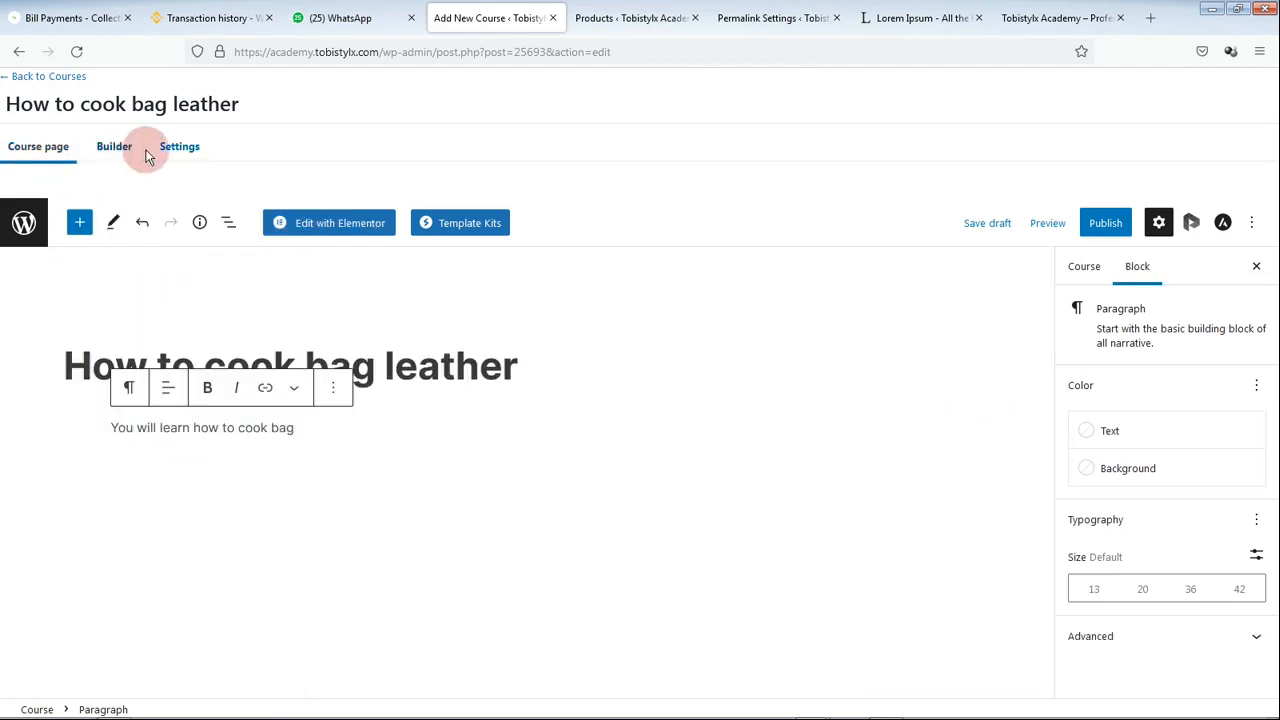
pyautogui.click(116, 147)
# Step: Publish How to cook bag leather, confirming in the pre-publish panel
pyautogui.click(175, 147)
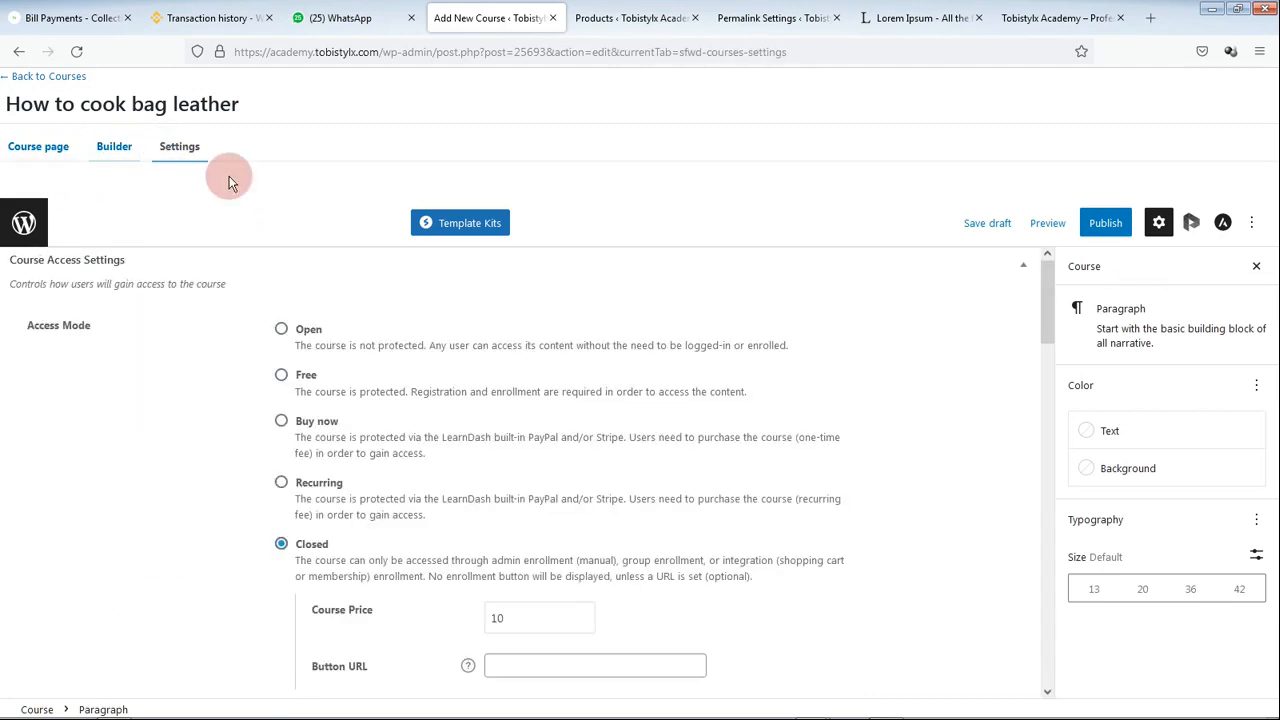
pyautogui.click(1092, 222)
pyautogui.click(1084, 184)
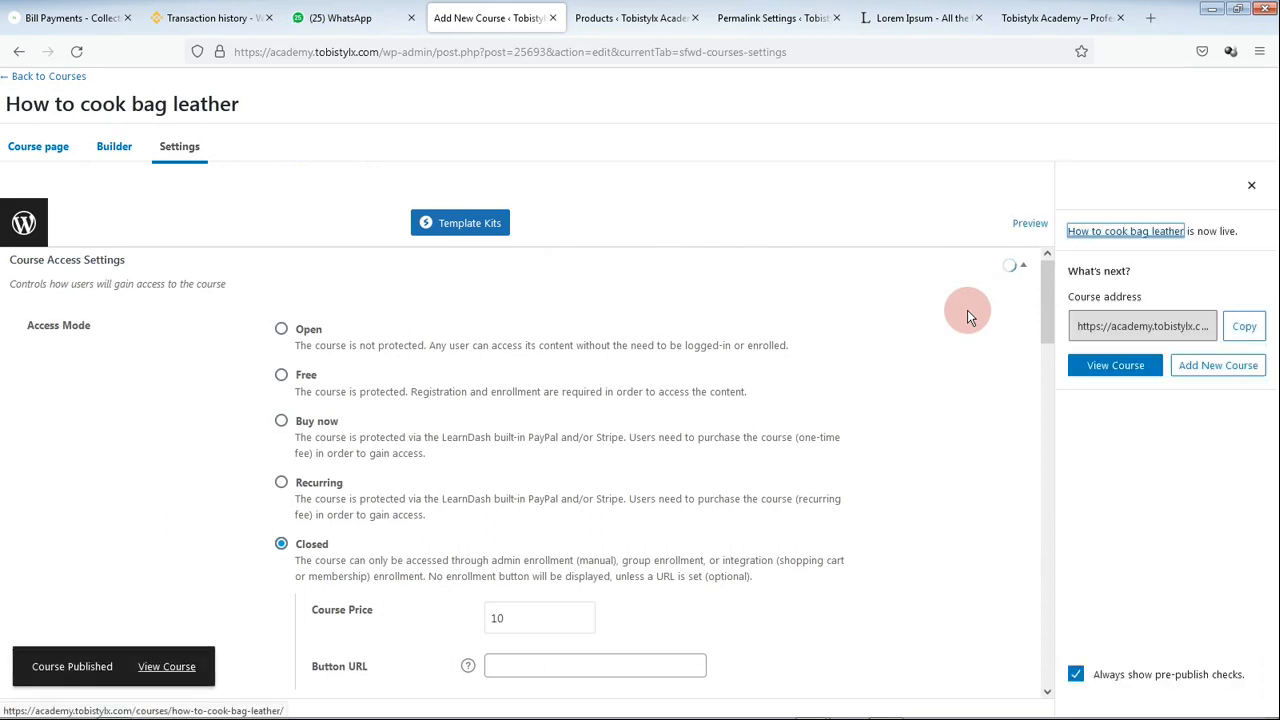
pyautogui.click(116, 148)
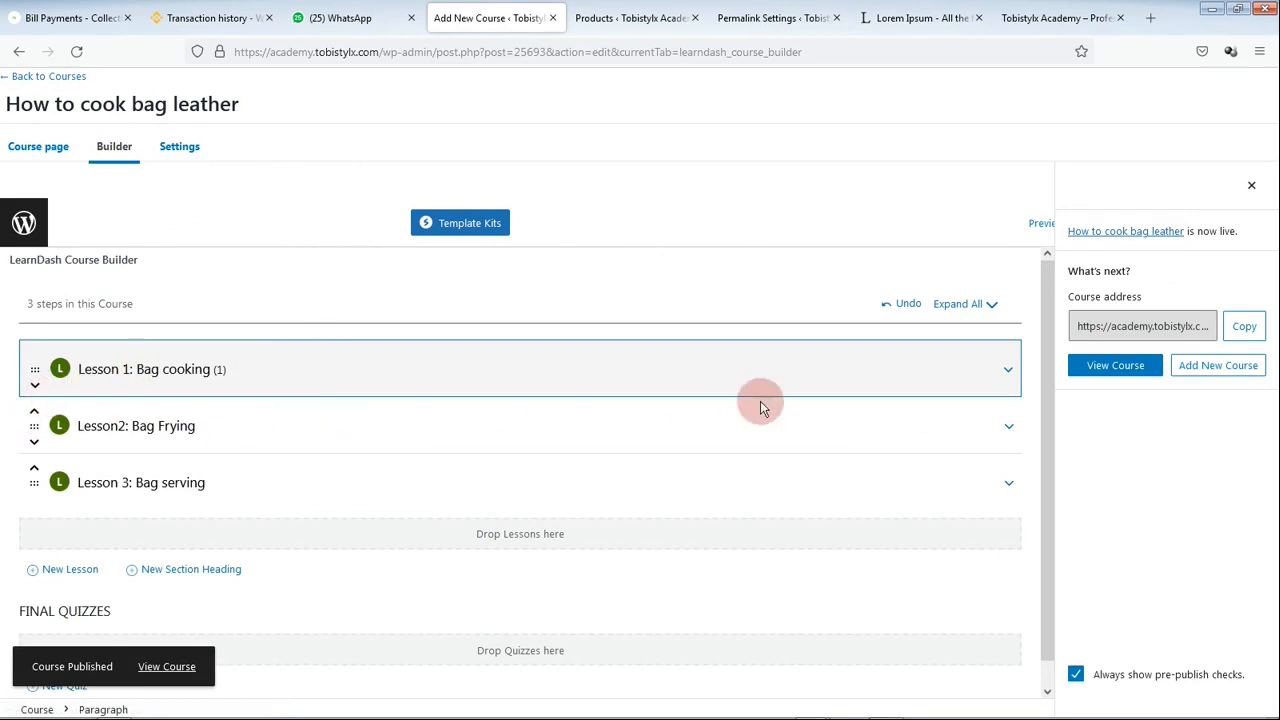
# Step: Paste the first lipsum.com Lorem ipsum paragraph into the body of Lesson 1: Bag cooking
pyautogui.click(918, 370)
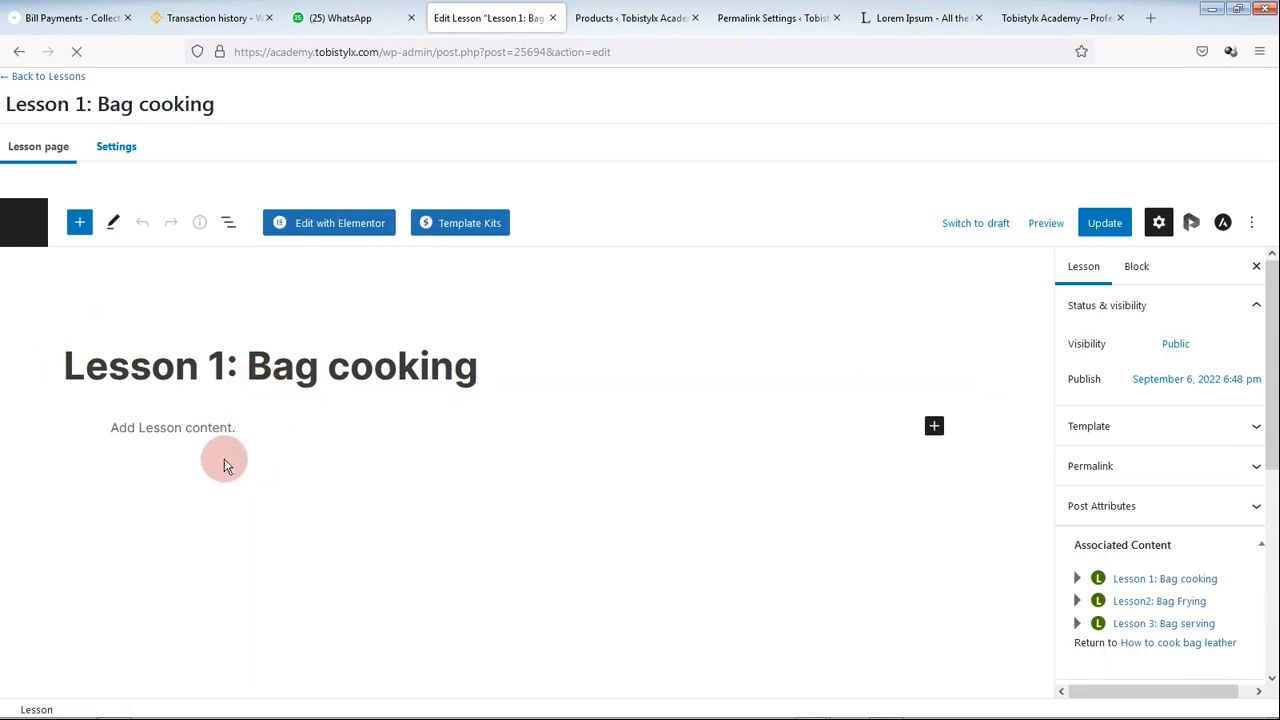
pyautogui.click(185, 428)
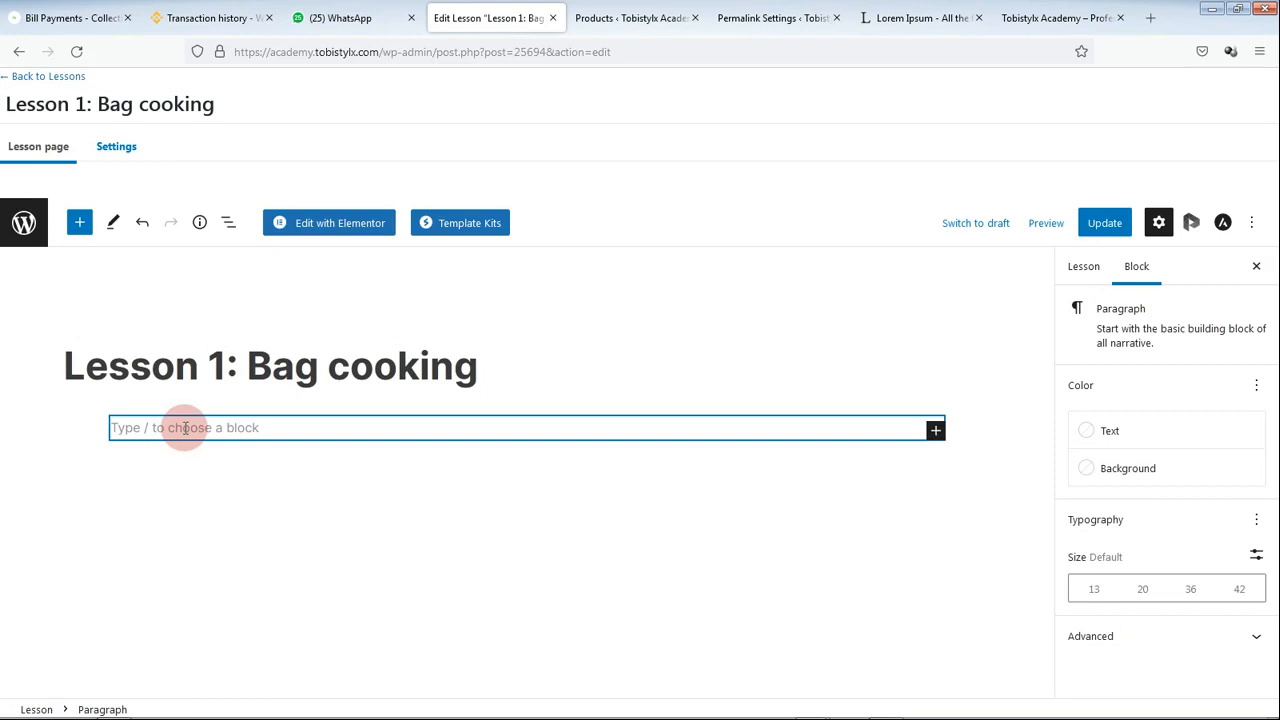
pyautogui.click(888, 18)
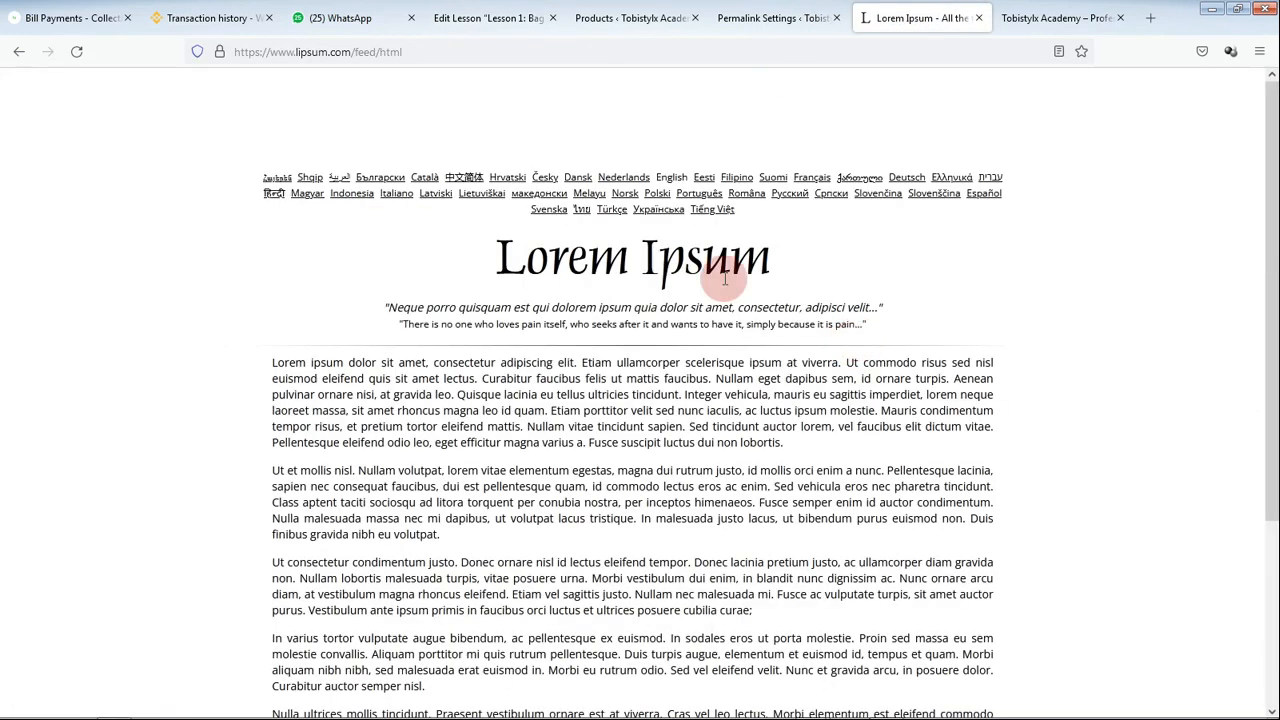
pyautogui.moveTo(271, 362); pyautogui.dragTo(745, 398)
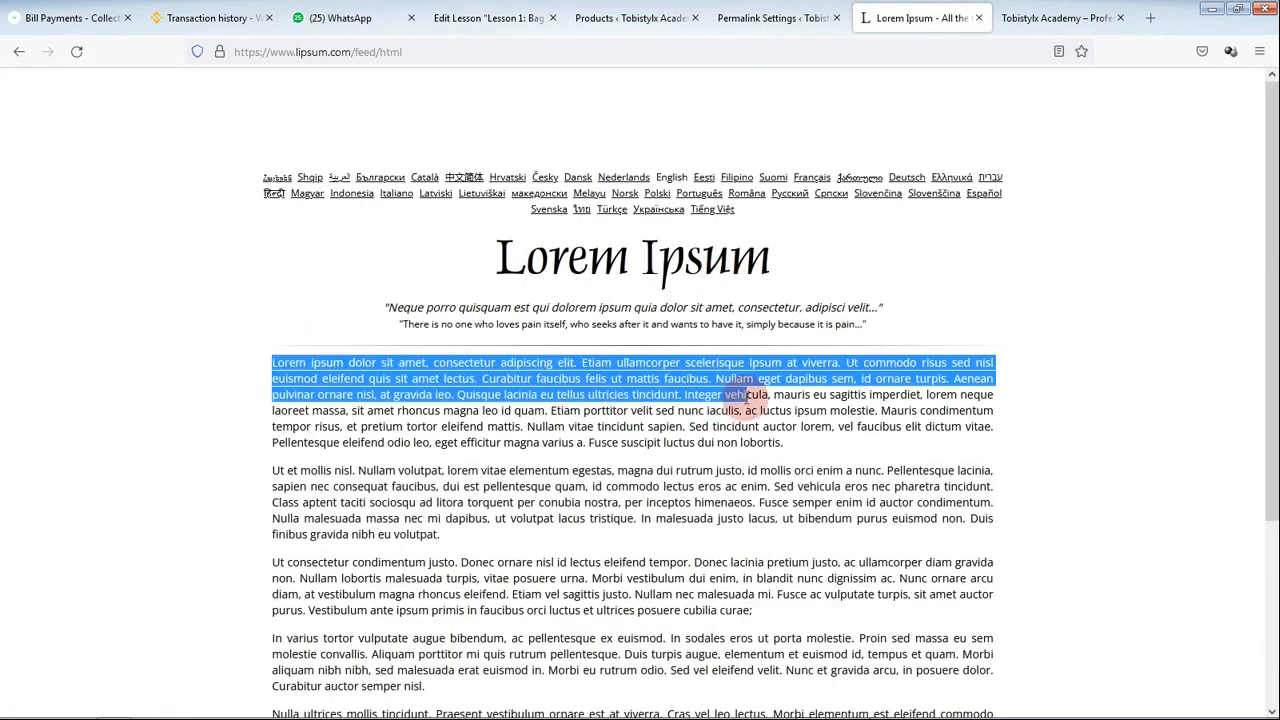
pyautogui.click(488, 18)
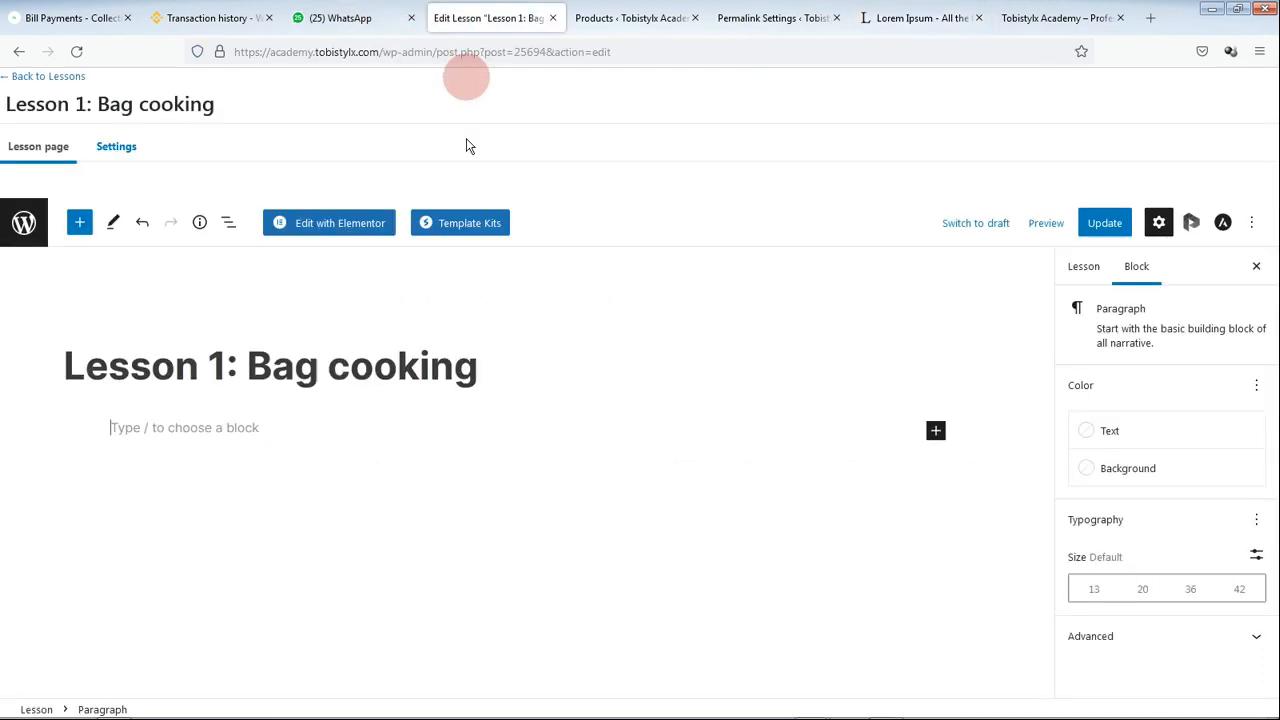
pyautogui.click(271, 436)
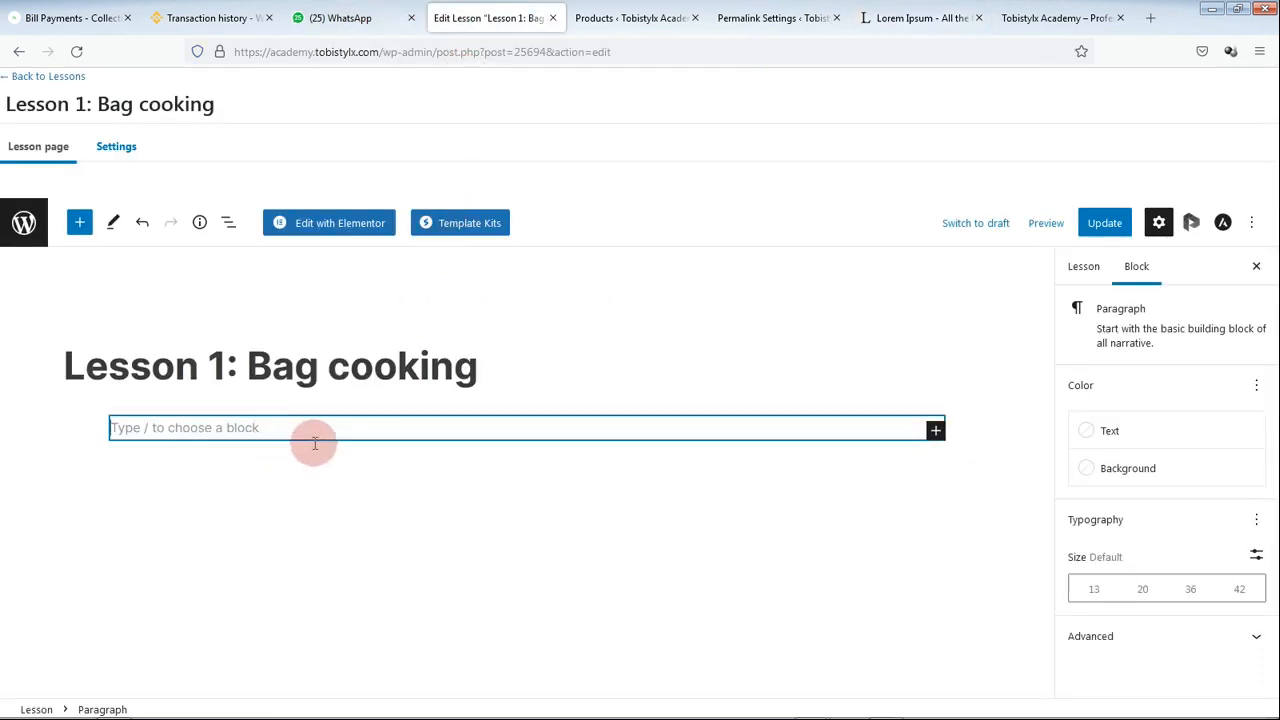
pyautogui.hotkey('ctrl', 'v')
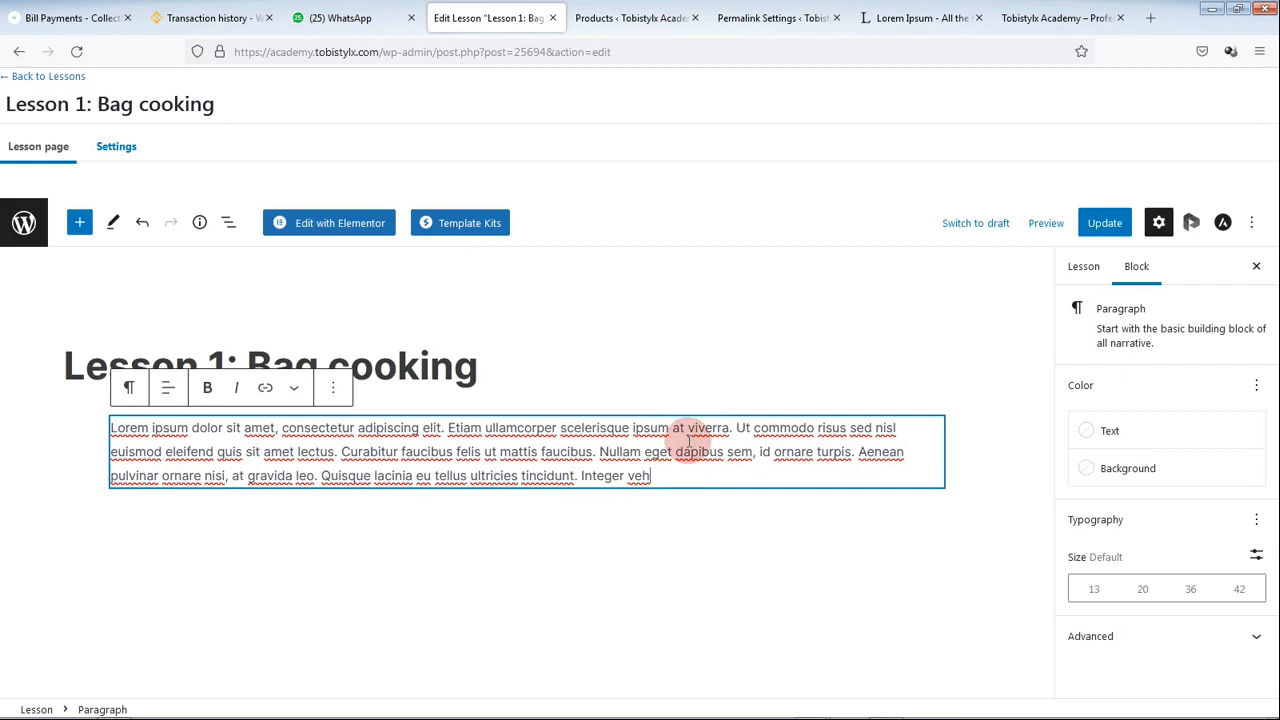
pyautogui.press('Return')
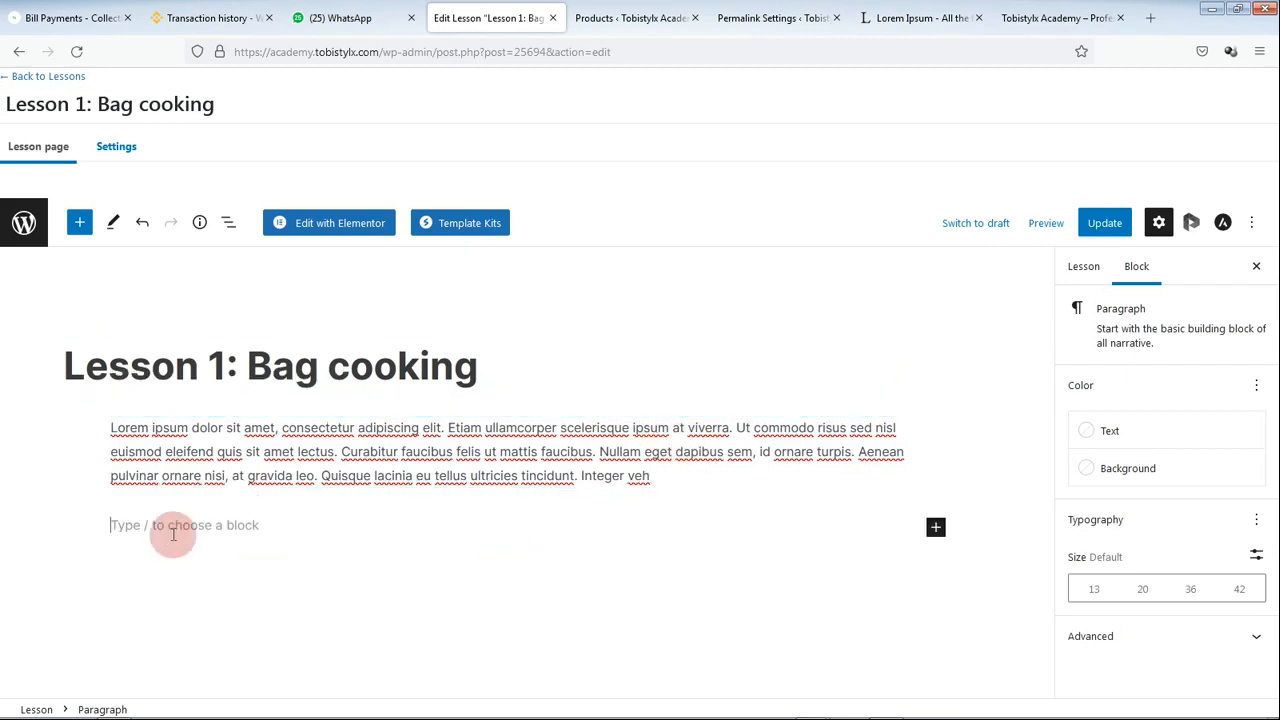
pyautogui.click(935, 527)
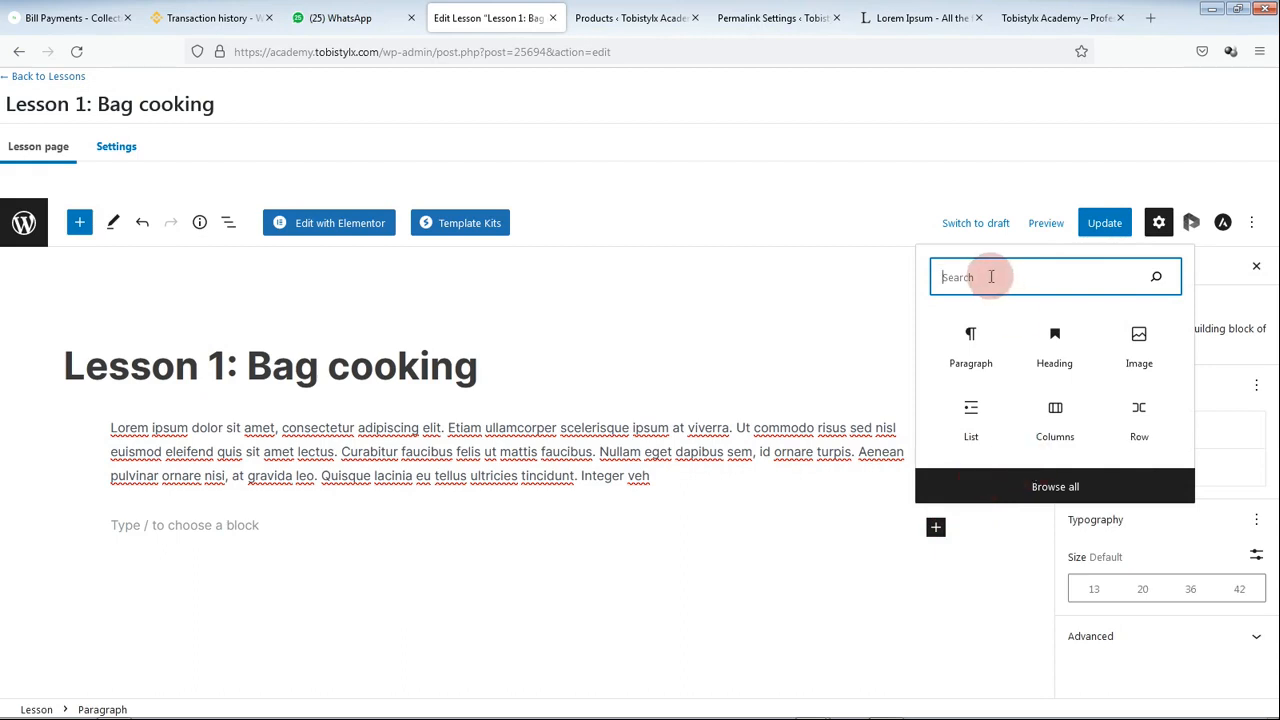
pyautogui.write('vi')
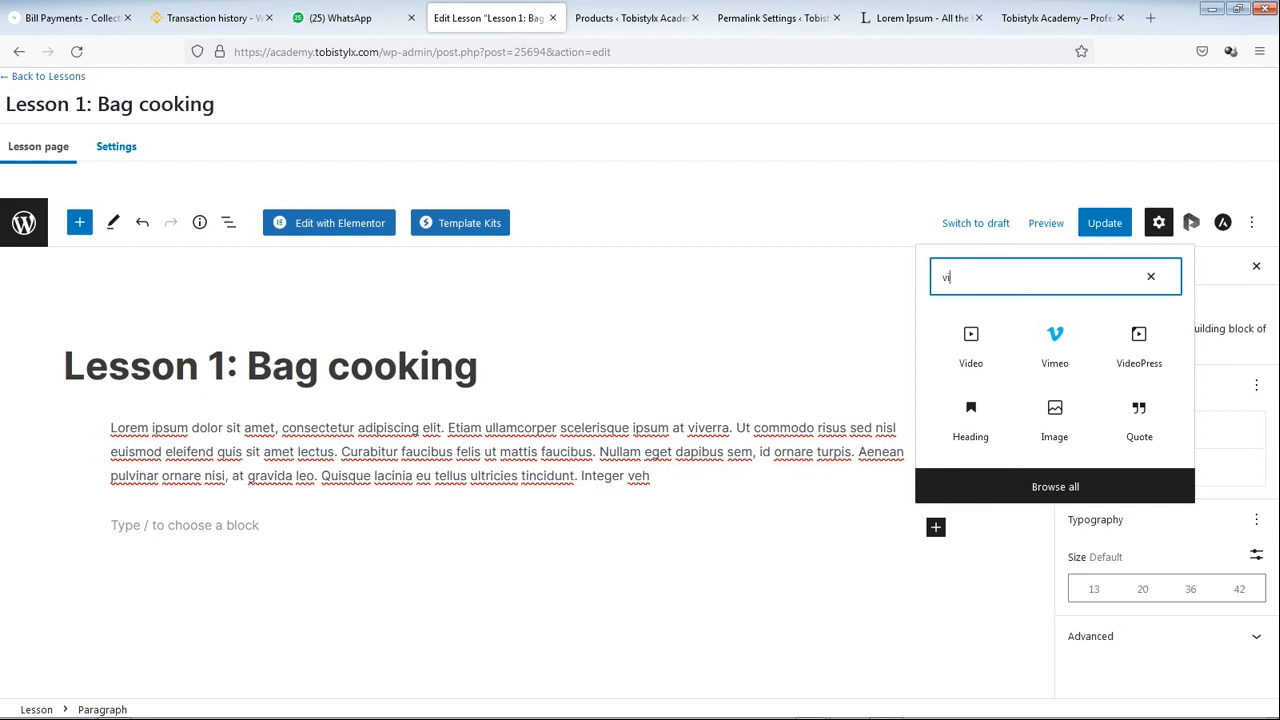
pyautogui.write('m')
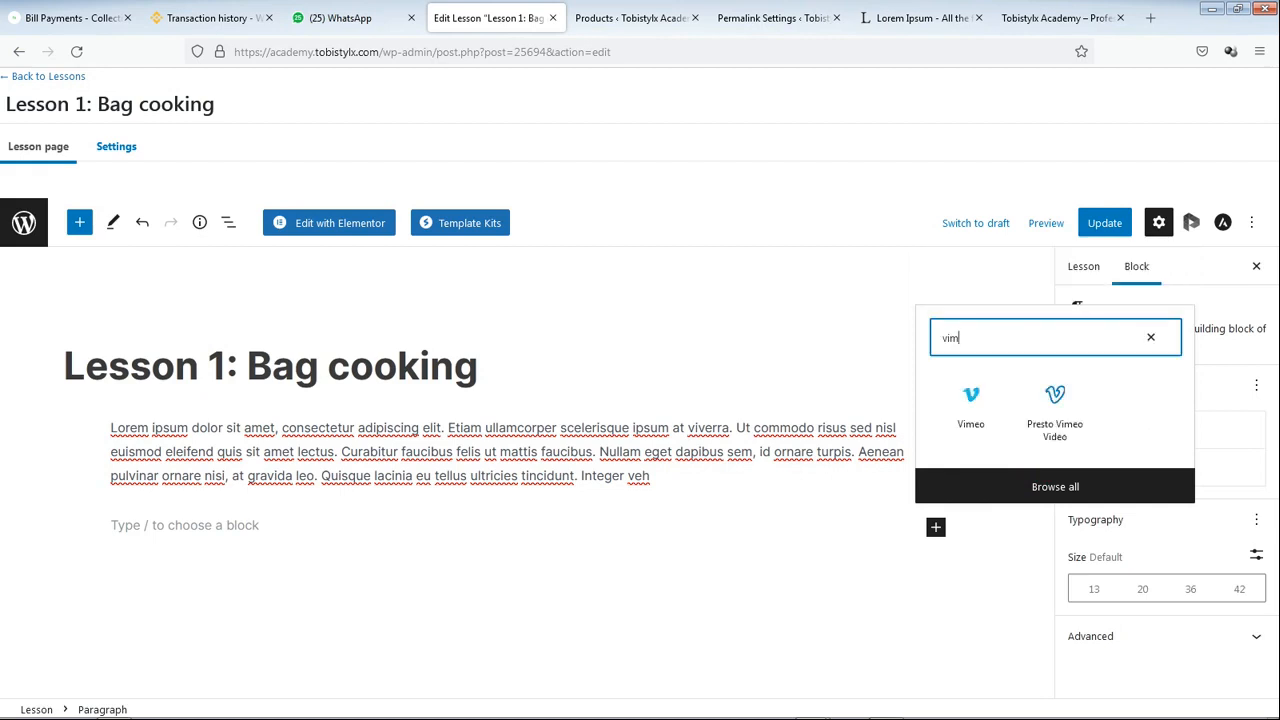
pyautogui.click(972, 402)
pyautogui.scroll(-1, 580, 440)
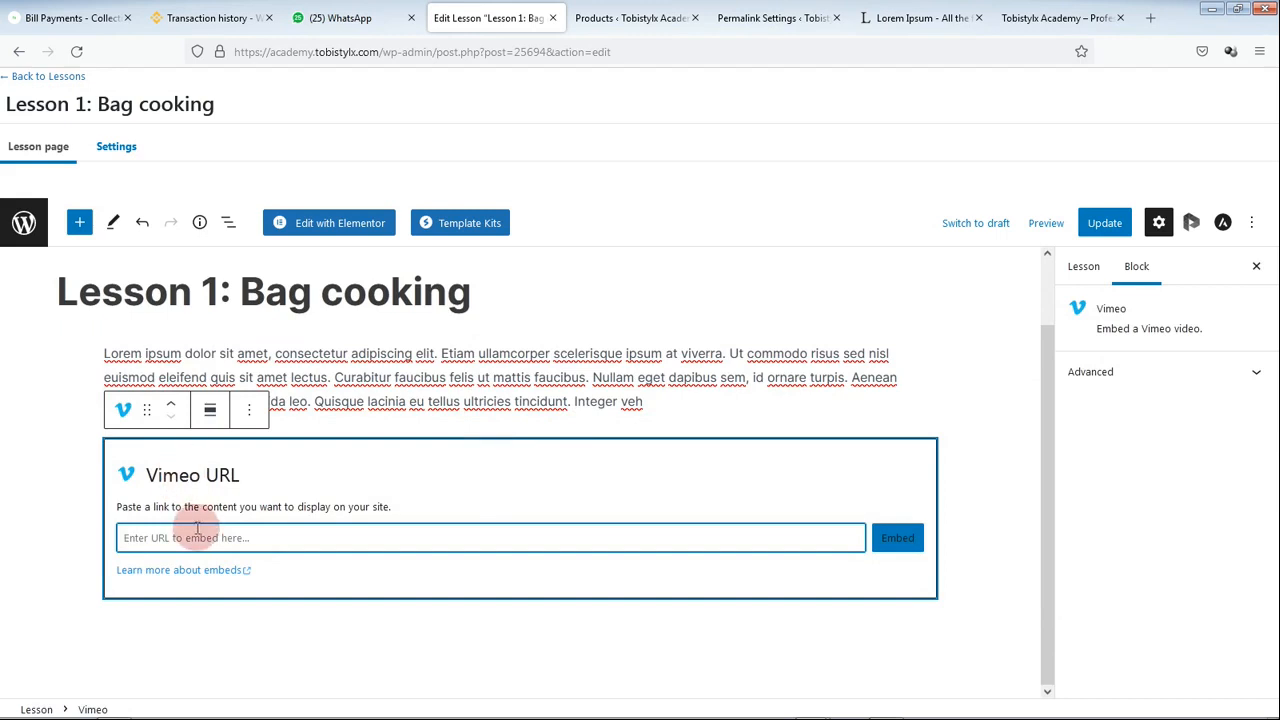
pyautogui.click(1086, 272)
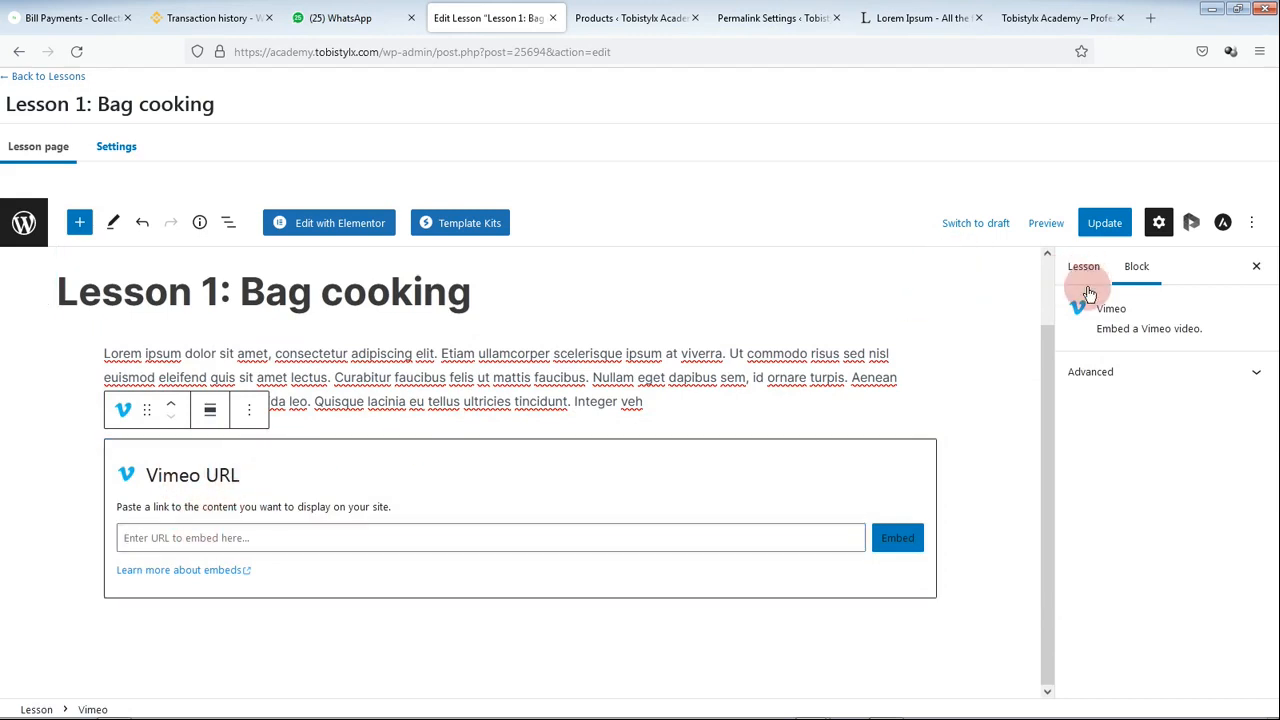
pyautogui.click(1137, 273)
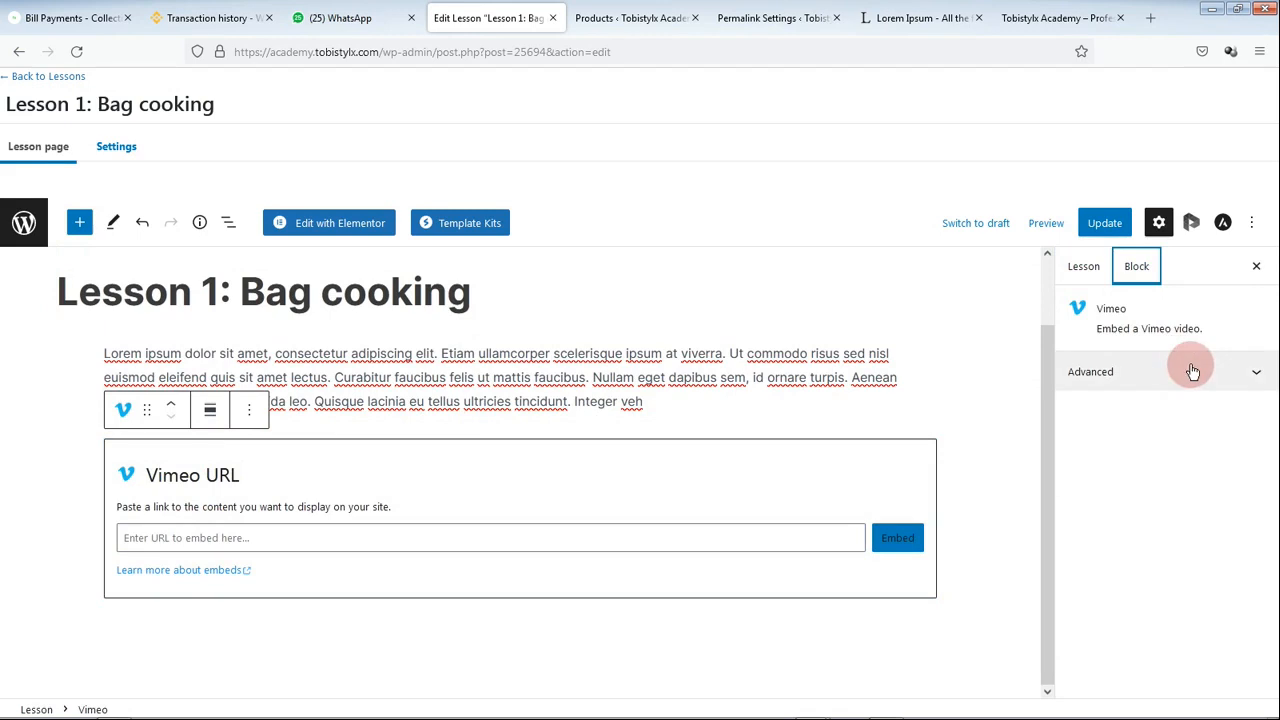
pyautogui.click(1193, 371)
pyautogui.click(1193, 371)
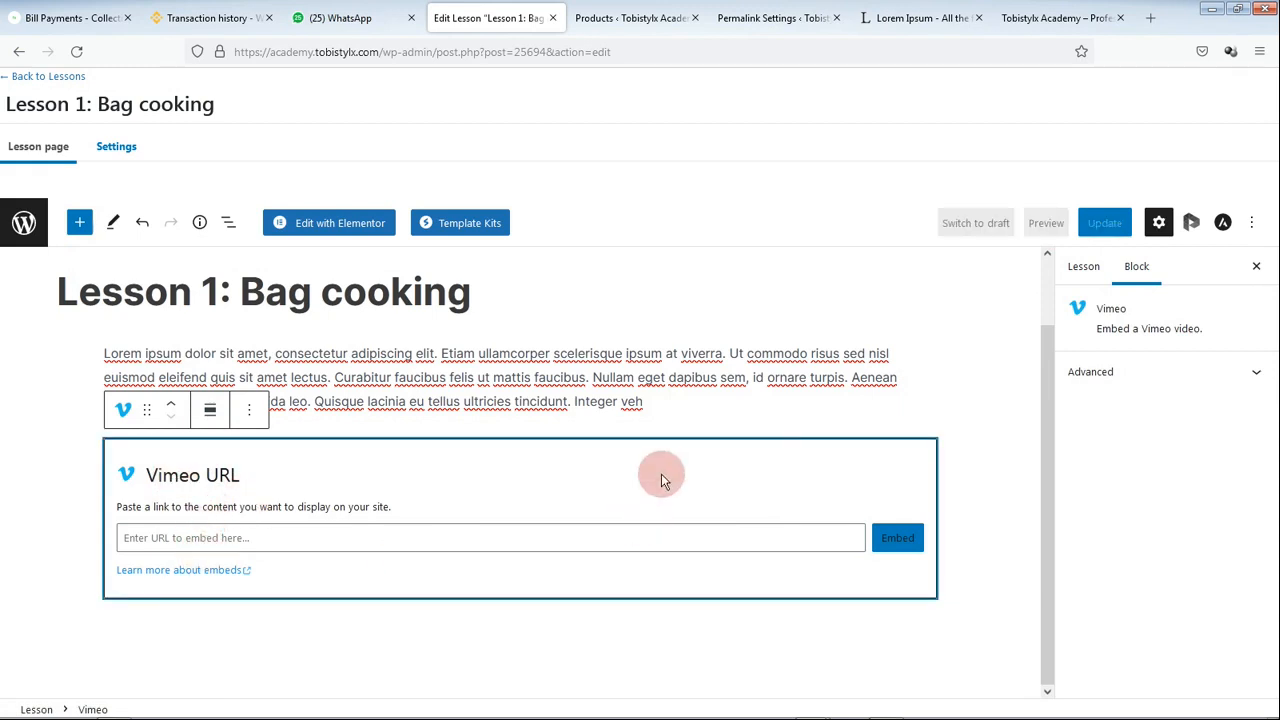
pyautogui.press('BackSpace')
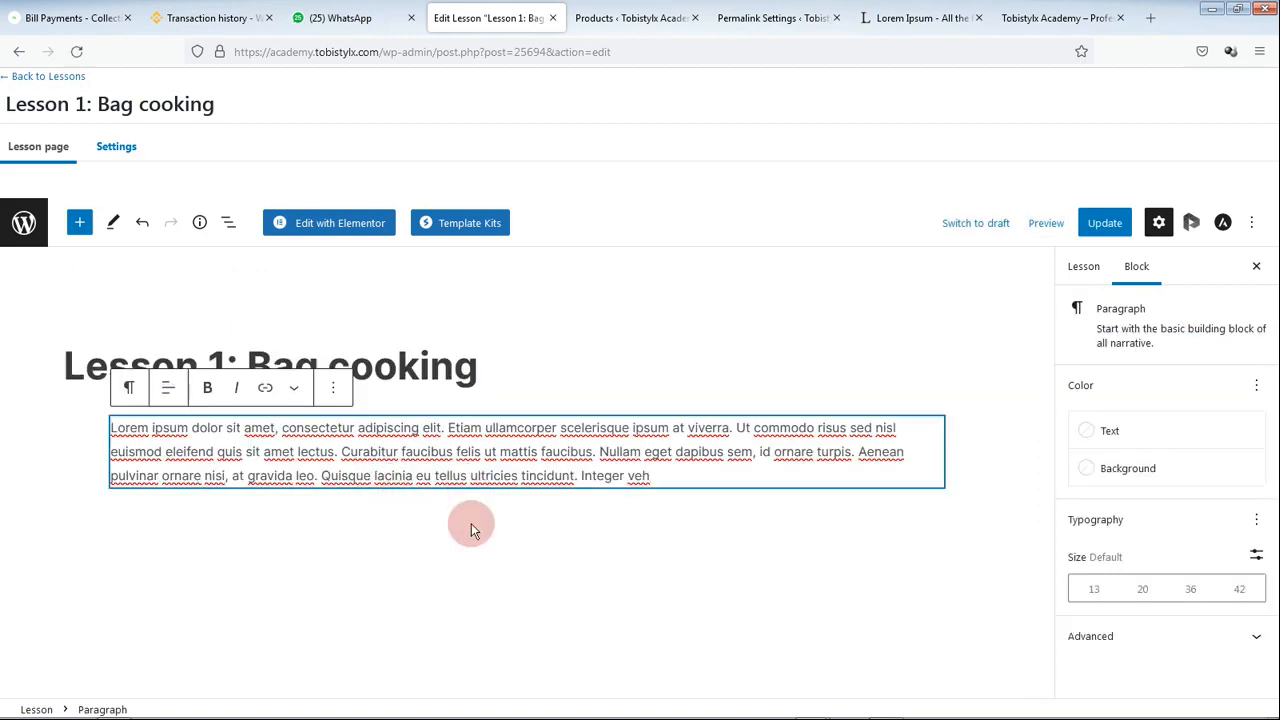
# Step: Insert a Video block below the paragraph by searching 'vi' in the block inserter
pyautogui.click(387, 525)
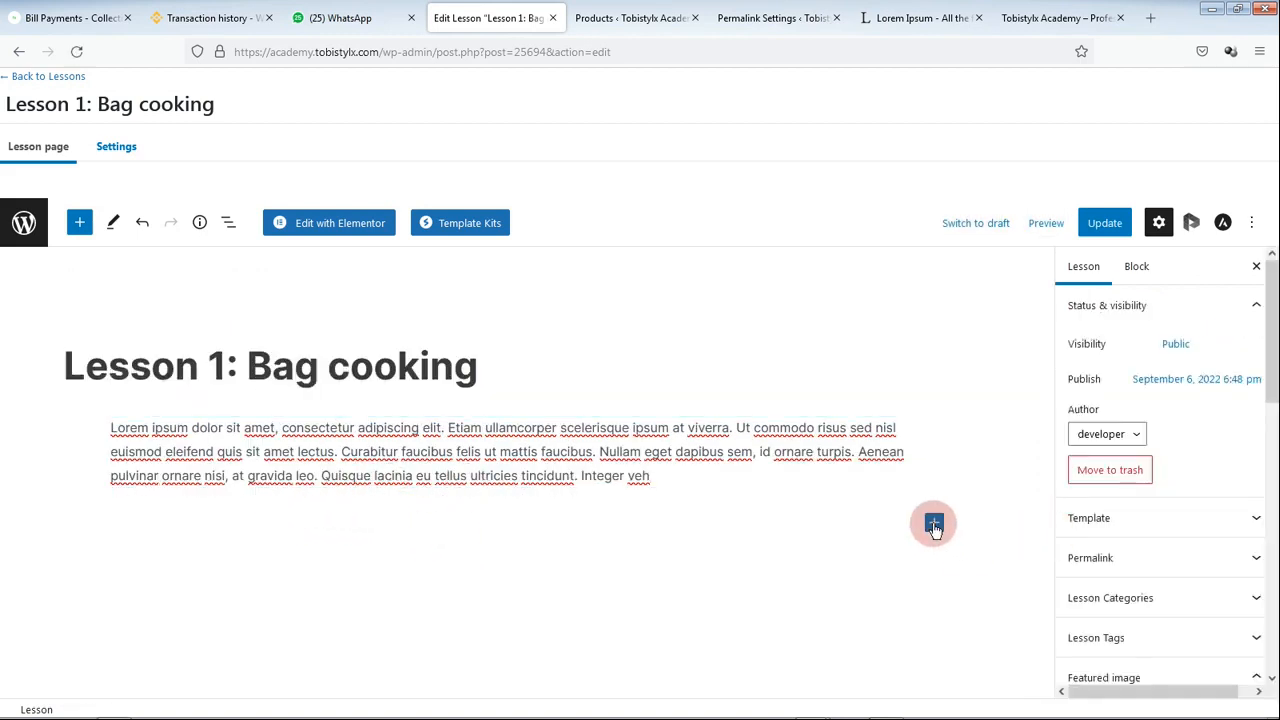
pyautogui.click(934, 525)
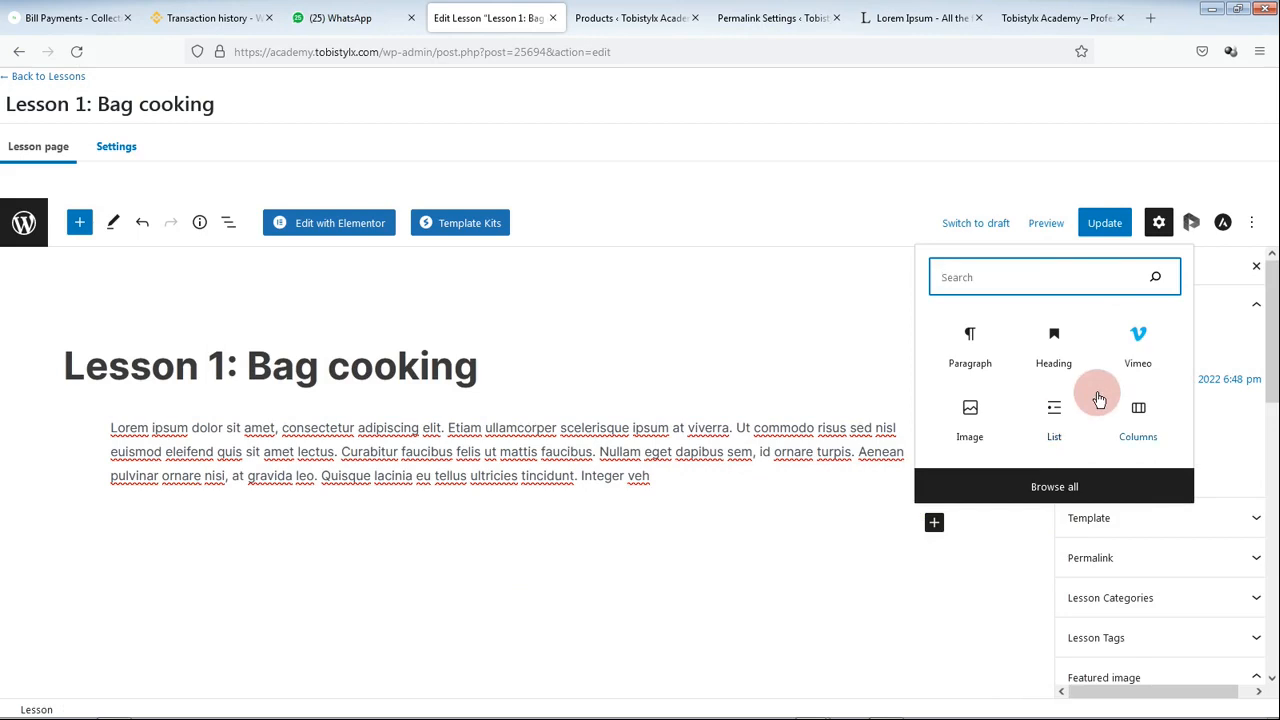
pyautogui.write('v')
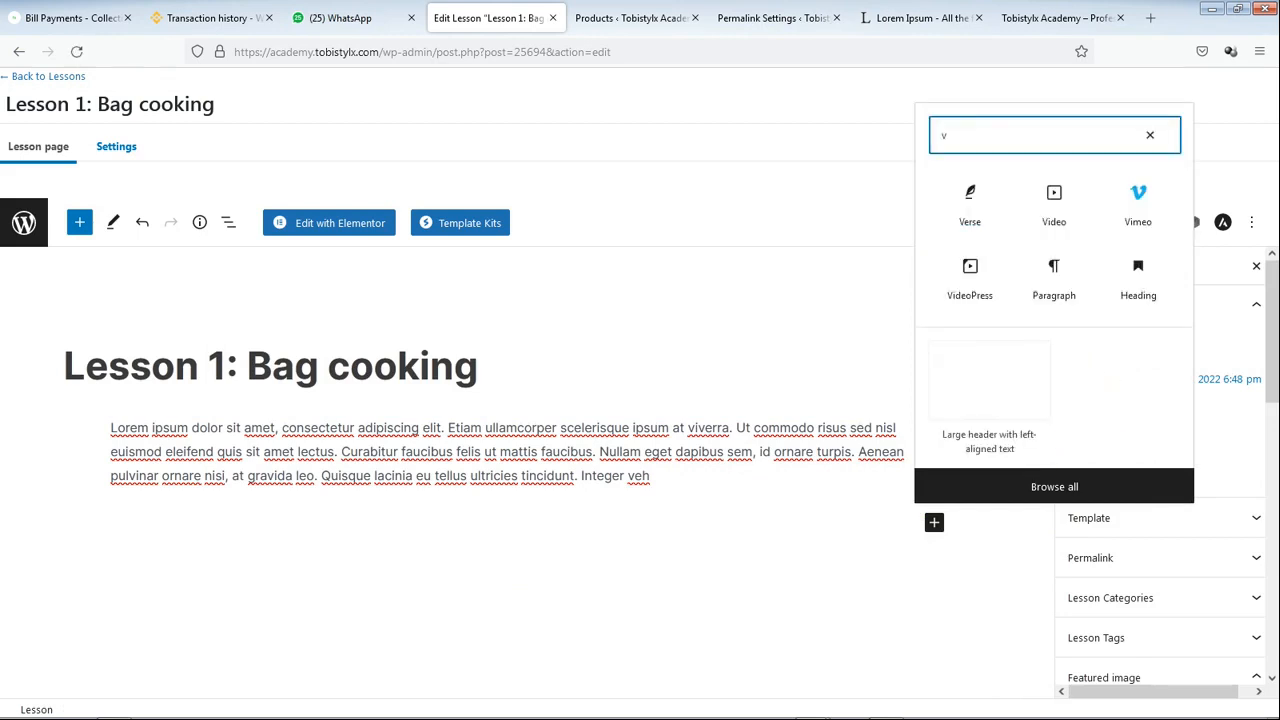
pyautogui.write('9')
pyautogui.click(1054, 362)
pyautogui.press('BackSpace')
pyautogui.write('i')
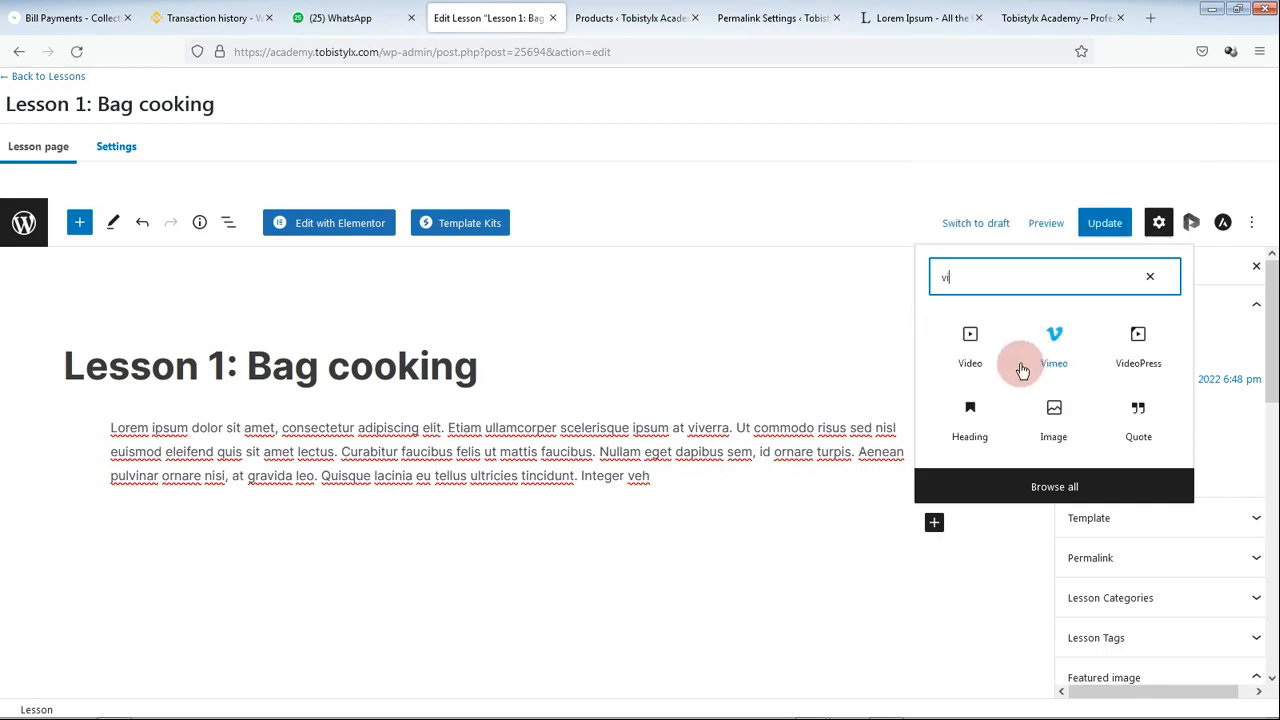
pyautogui.click(970, 337)
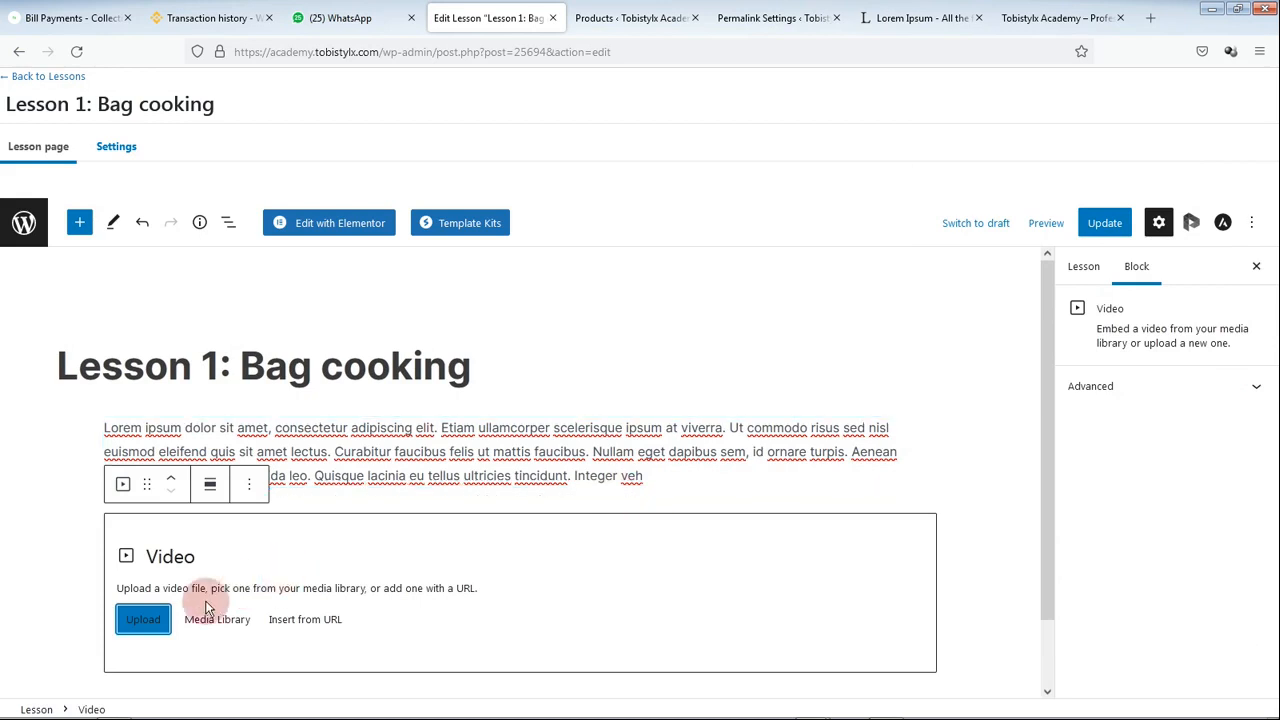
# Step: Fill the video block with Adding-basic-effects.mp4 from the Media Library
pyautogui.click(152, 619)
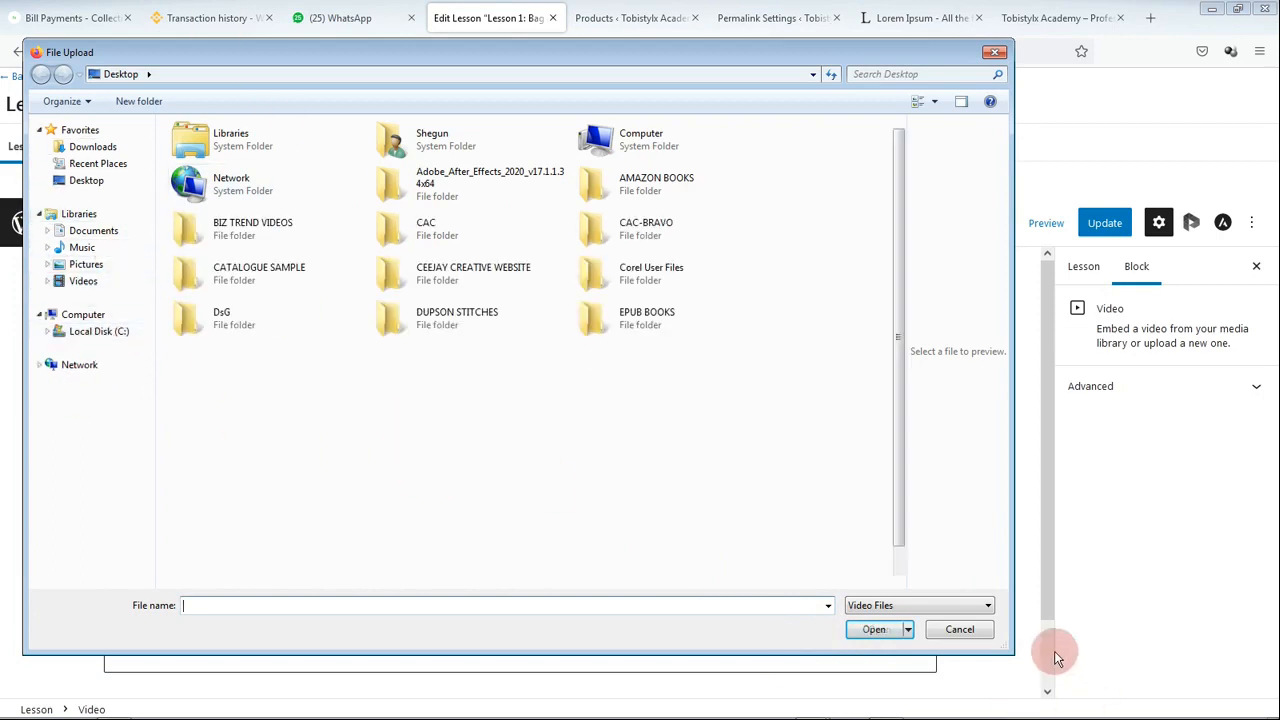
pyautogui.click(960, 629)
pyautogui.click(217, 619)
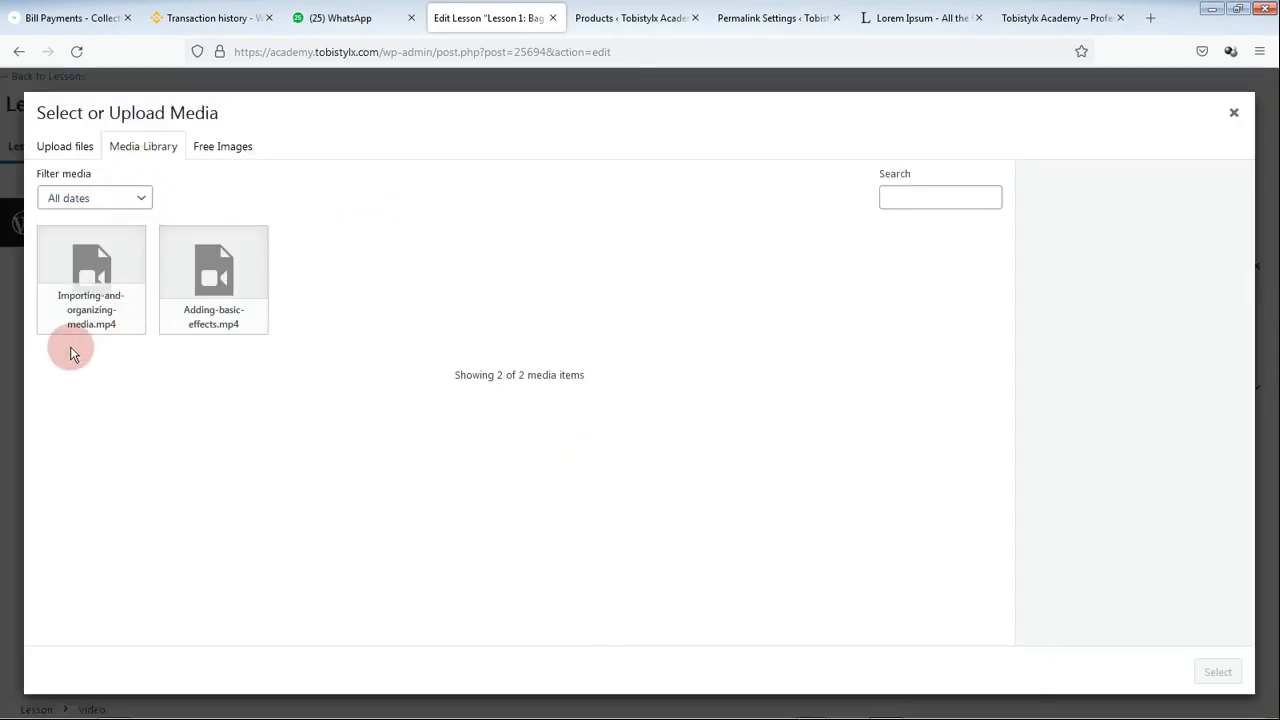
pyautogui.click(212, 289)
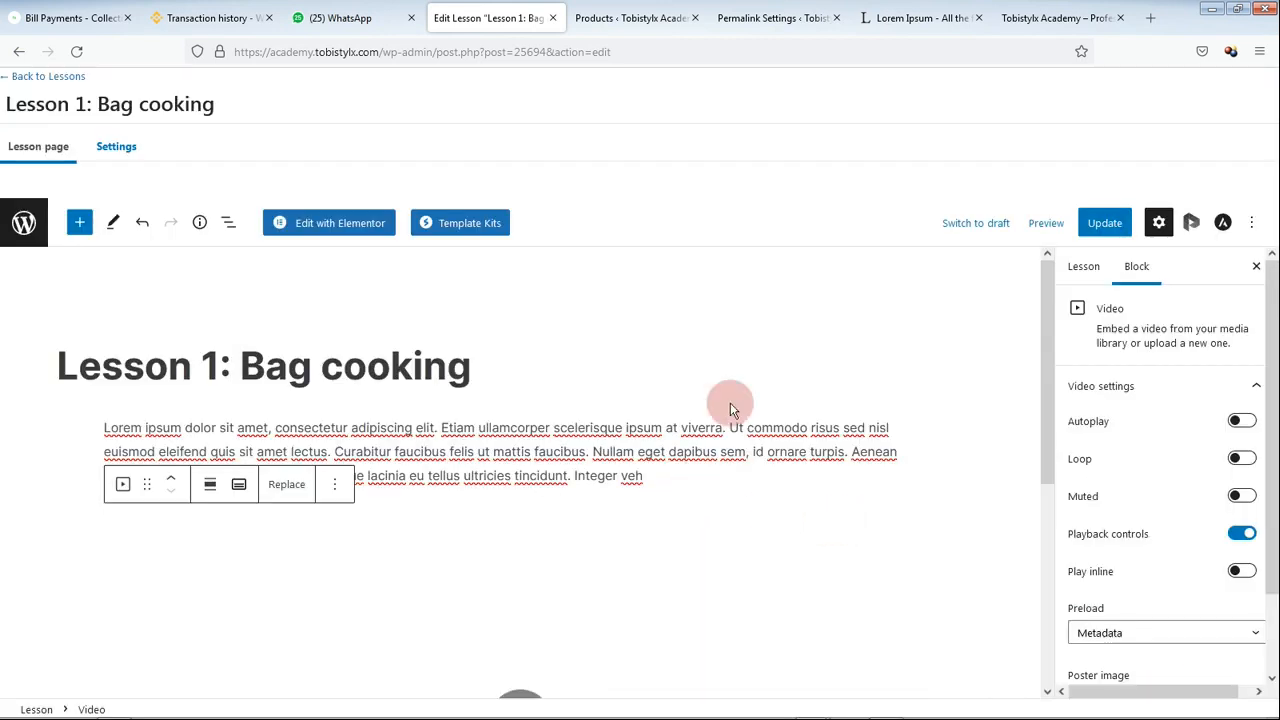
pyautogui.scroll(-1, 734, 384)
# Step: Update Lesson 1: Bag cooking to save its paragraph and video
pyautogui.scroll(-4, 672, 430)
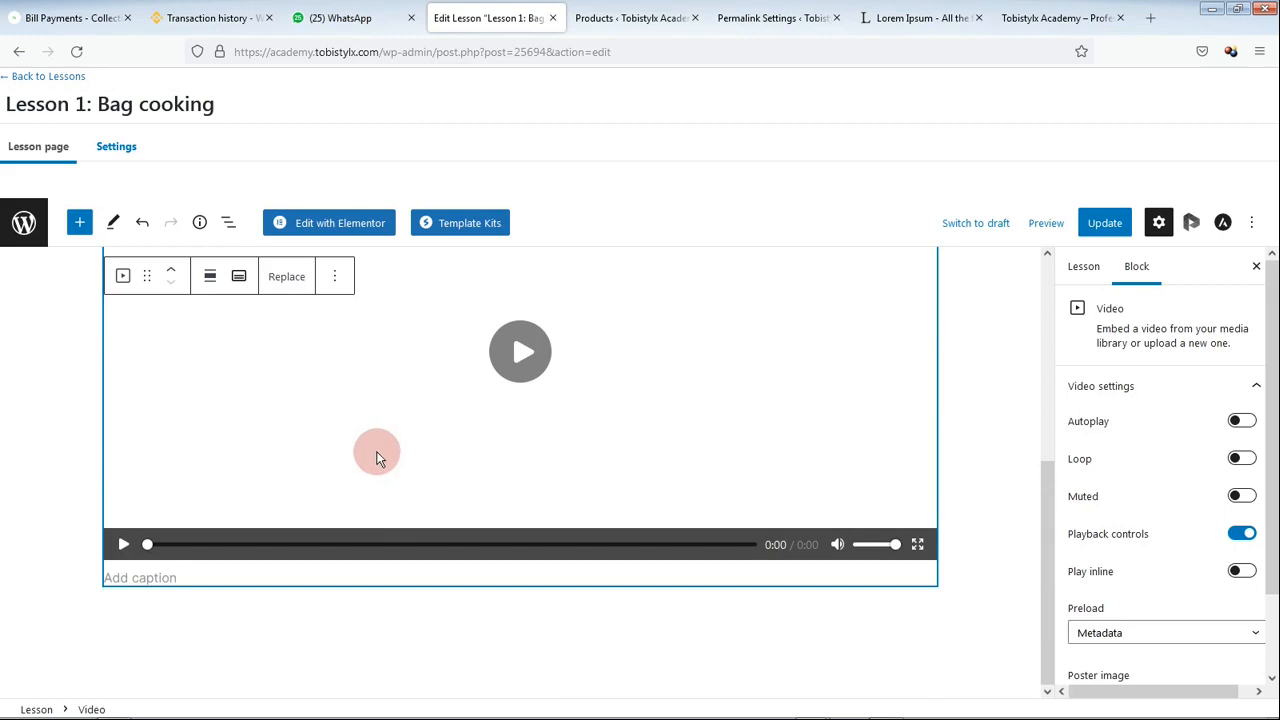
pyautogui.scroll(2, 375, 455)
pyautogui.scroll(1, 375, 455)
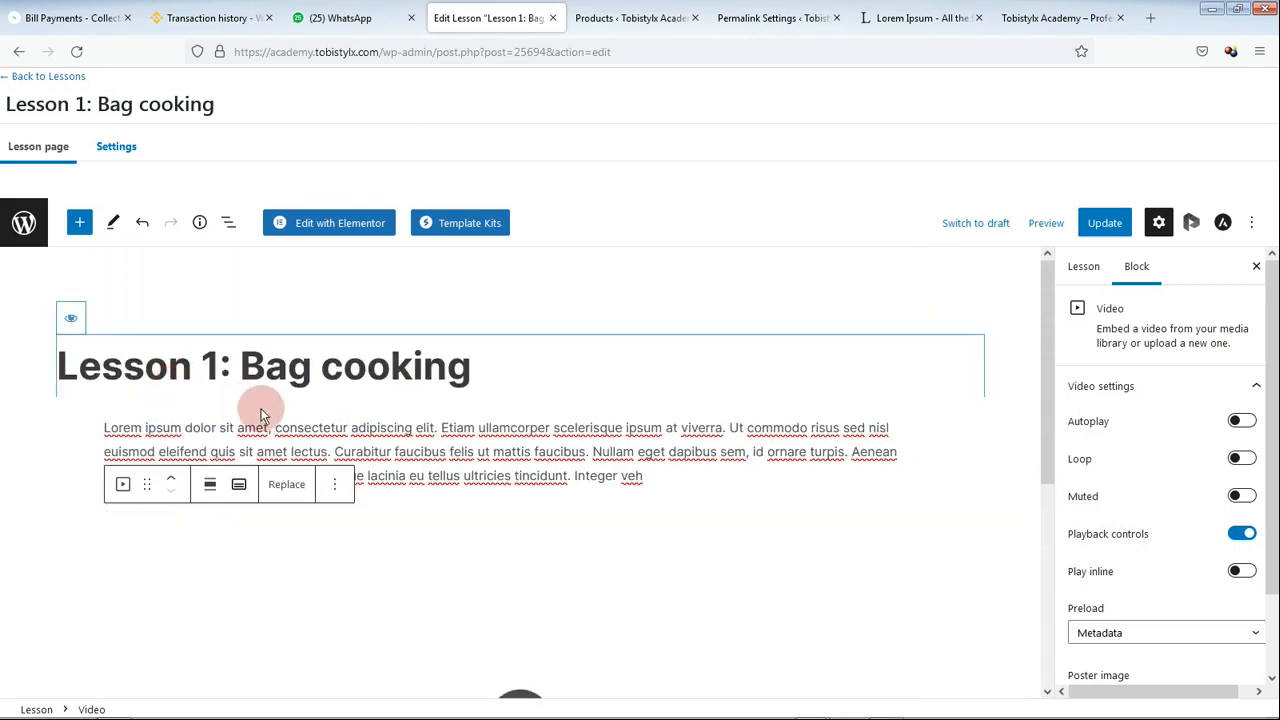
pyautogui.scroll(-3, 500, 486)
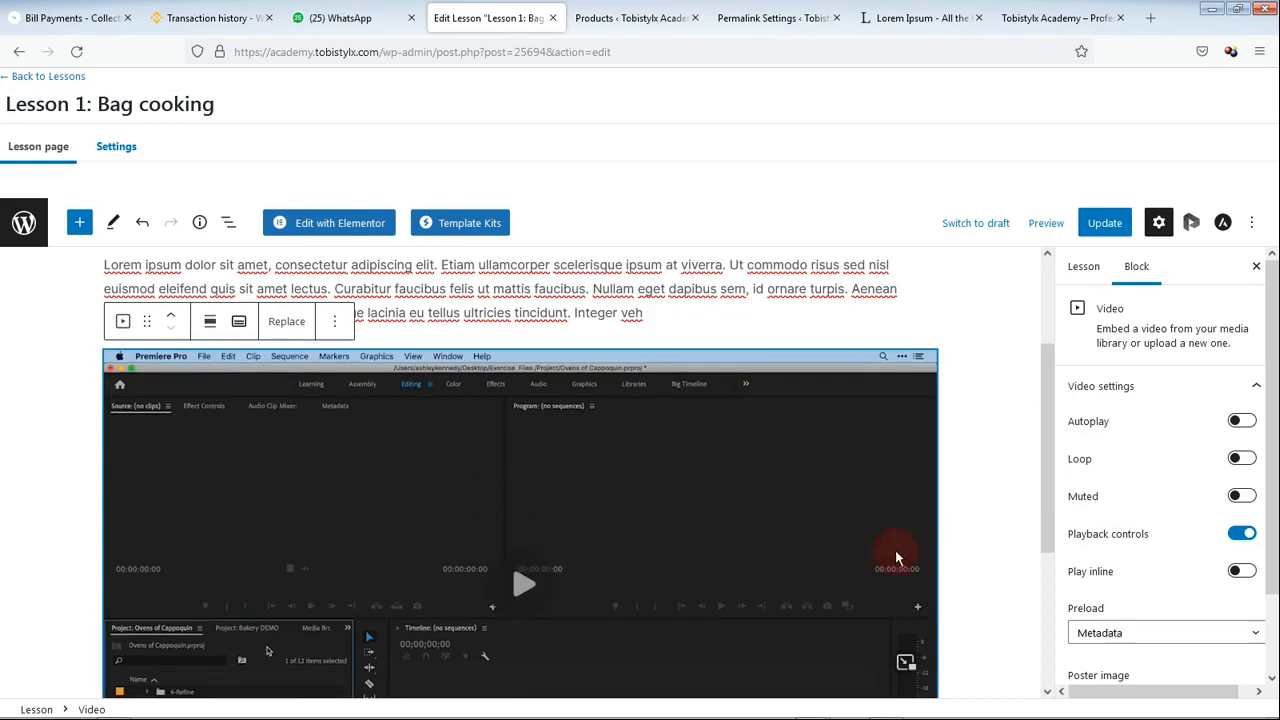
pyautogui.scroll(-1, 830, 524)
pyautogui.click(1093, 228)
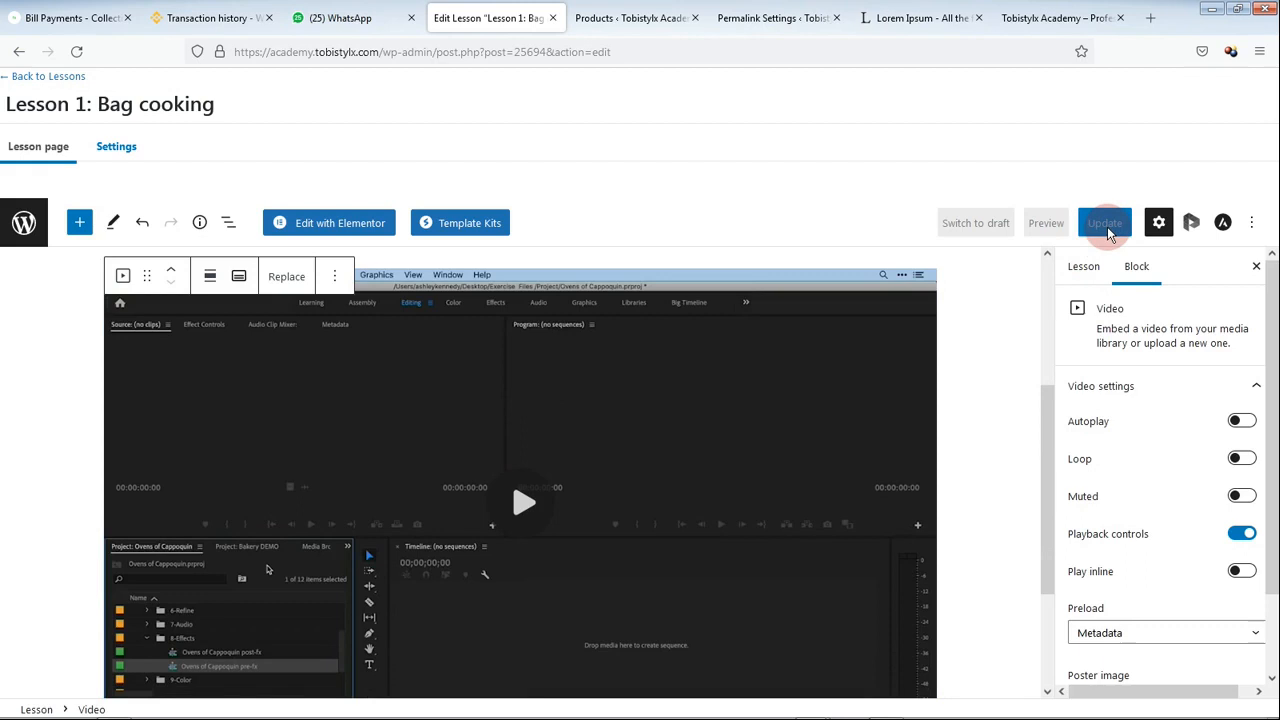
# Step: Save the lesson again from its settings view and check the lesson tags panel
pyautogui.scroll(-3, 908, 442)
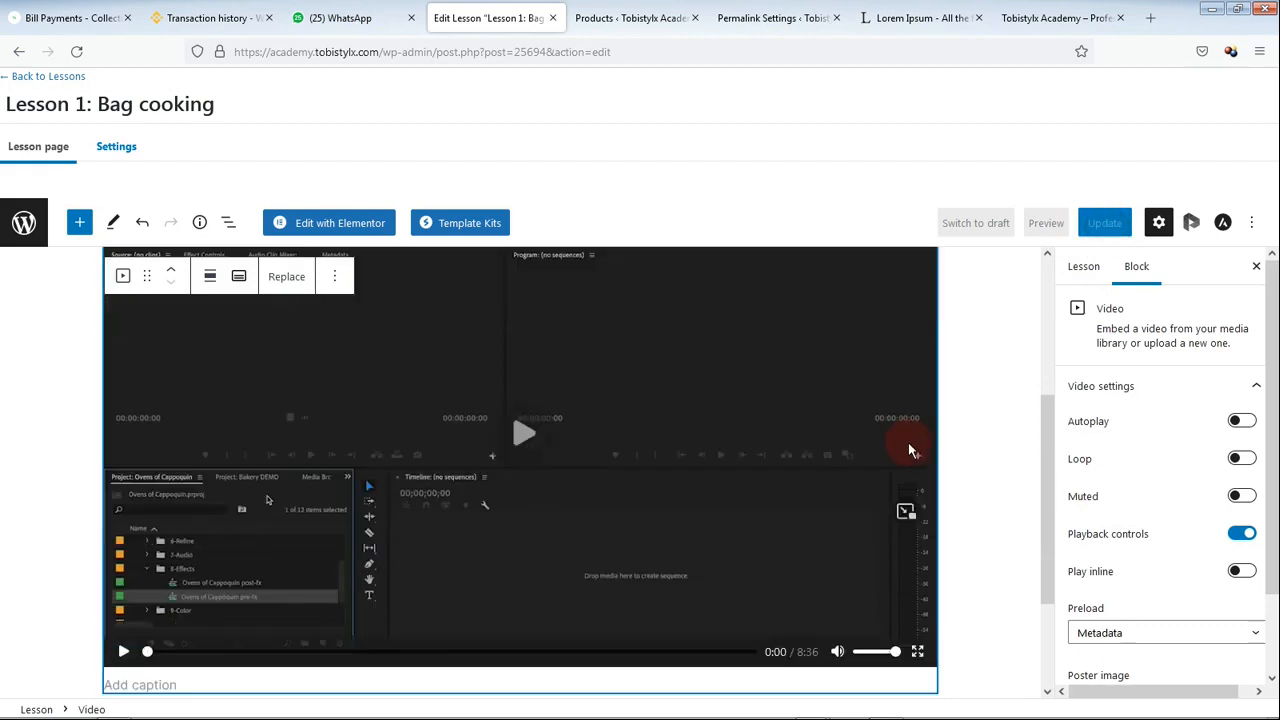
pyautogui.click(730, 620)
pyautogui.click(1100, 222)
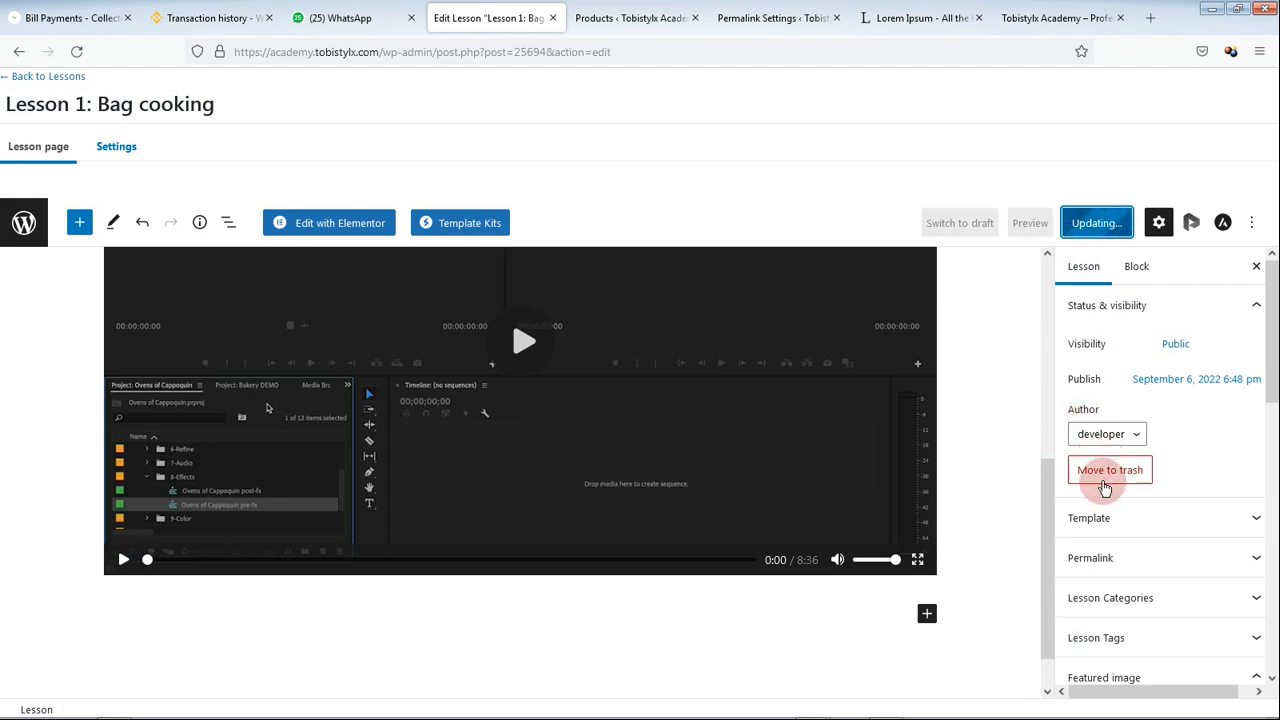
pyautogui.scroll(-5, 1104, 490)
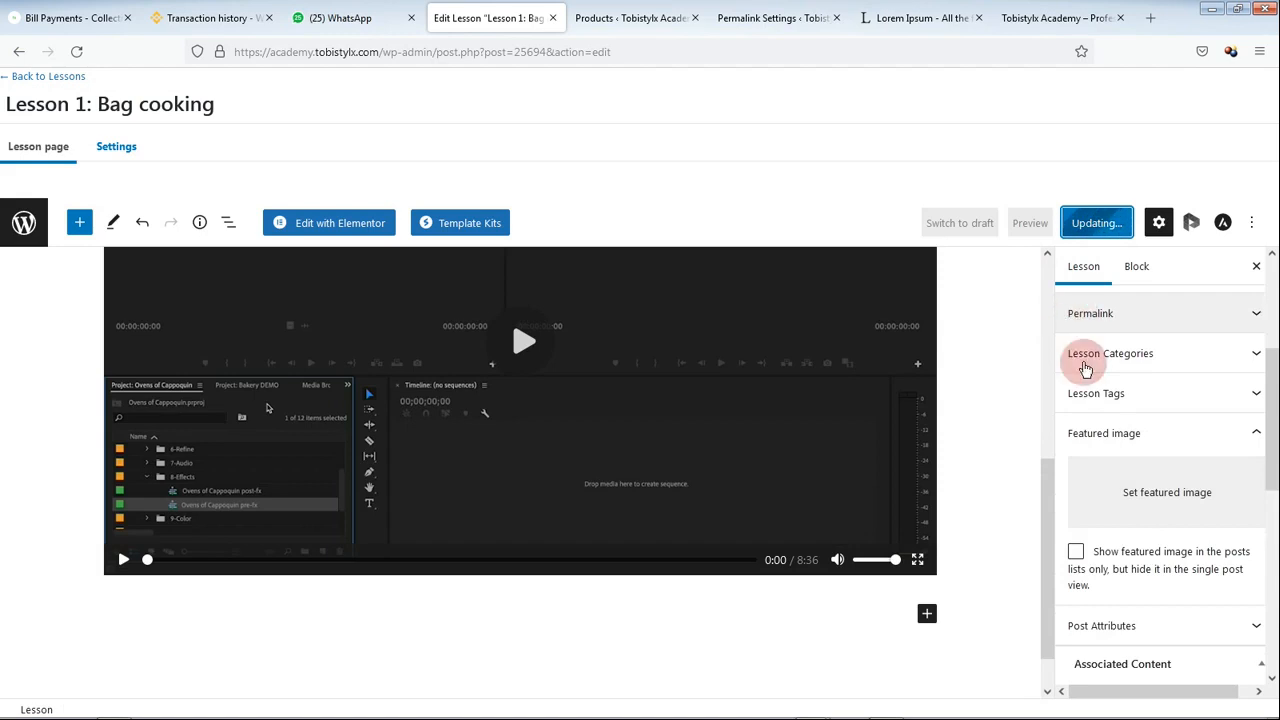
pyautogui.scroll(-3, 1110, 475)
pyautogui.scroll(4, 1115, 480)
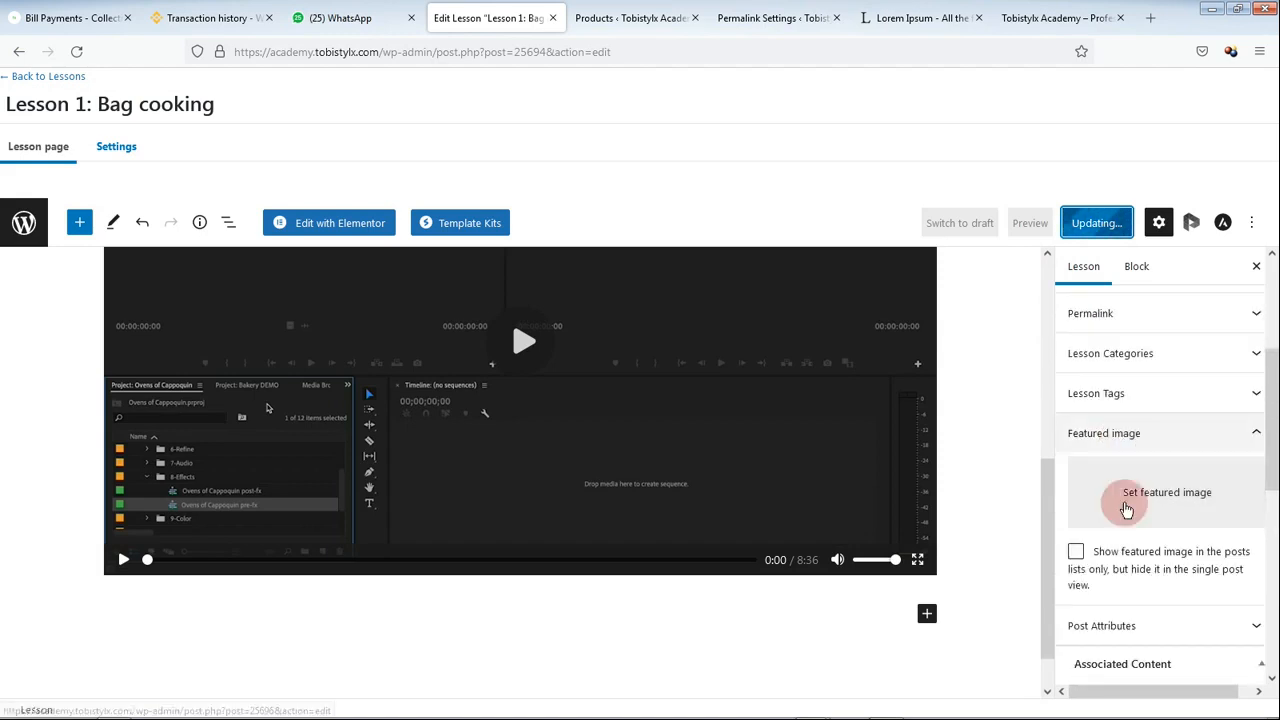
pyautogui.click(1252, 431)
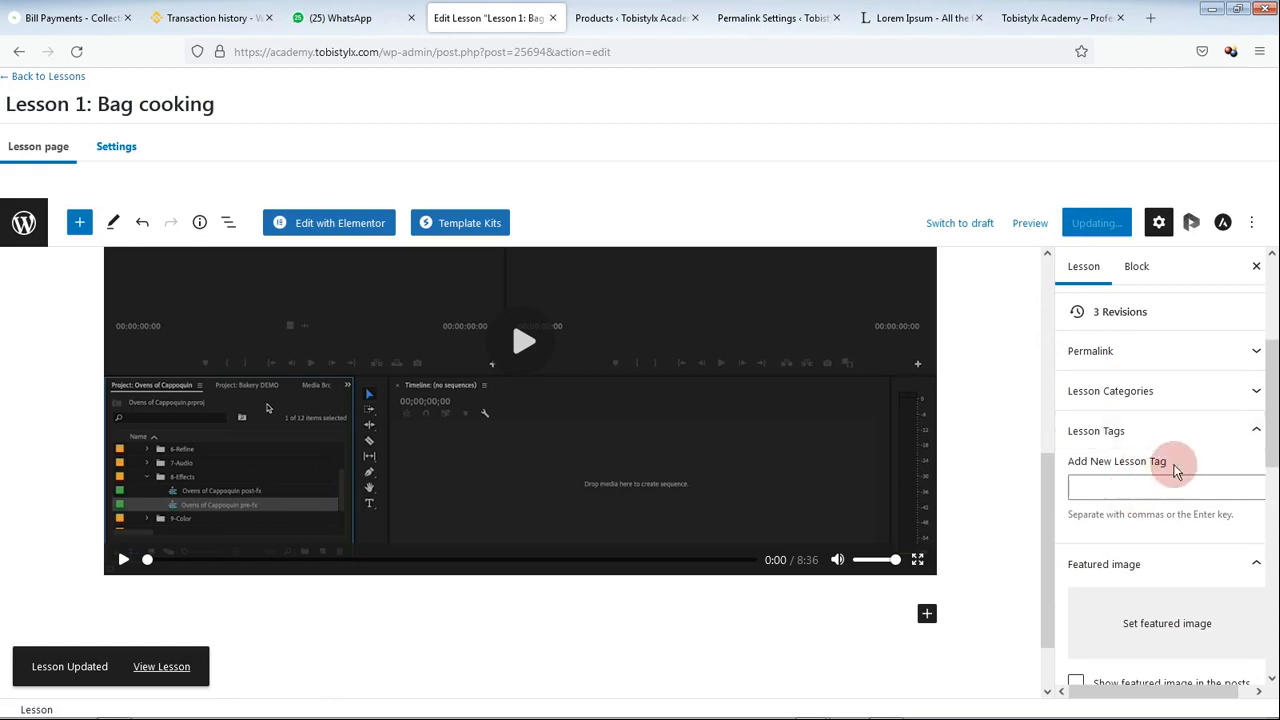
pyautogui.click(1253, 441)
pyautogui.scroll(-5, 1157, 475)
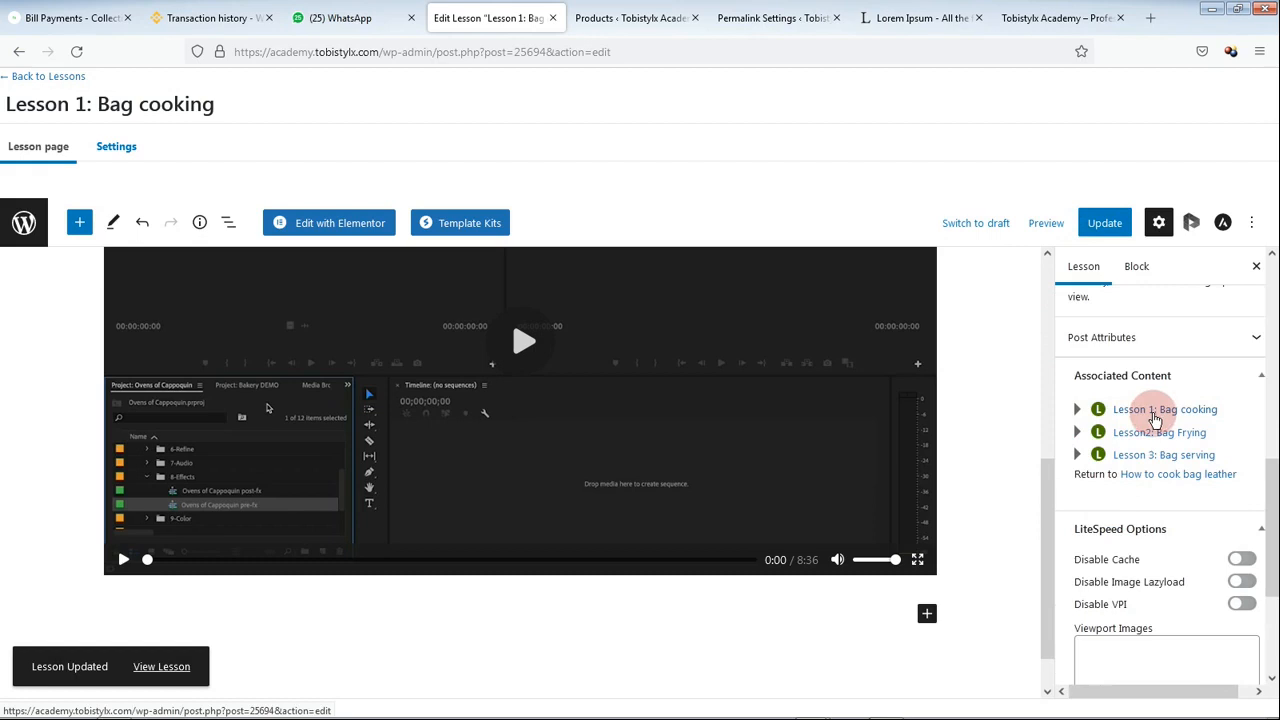
# Step: Open Lesson2: Bag Frying and paste a Lorem ipsum paragraph as its body
pyautogui.click(1147, 438)
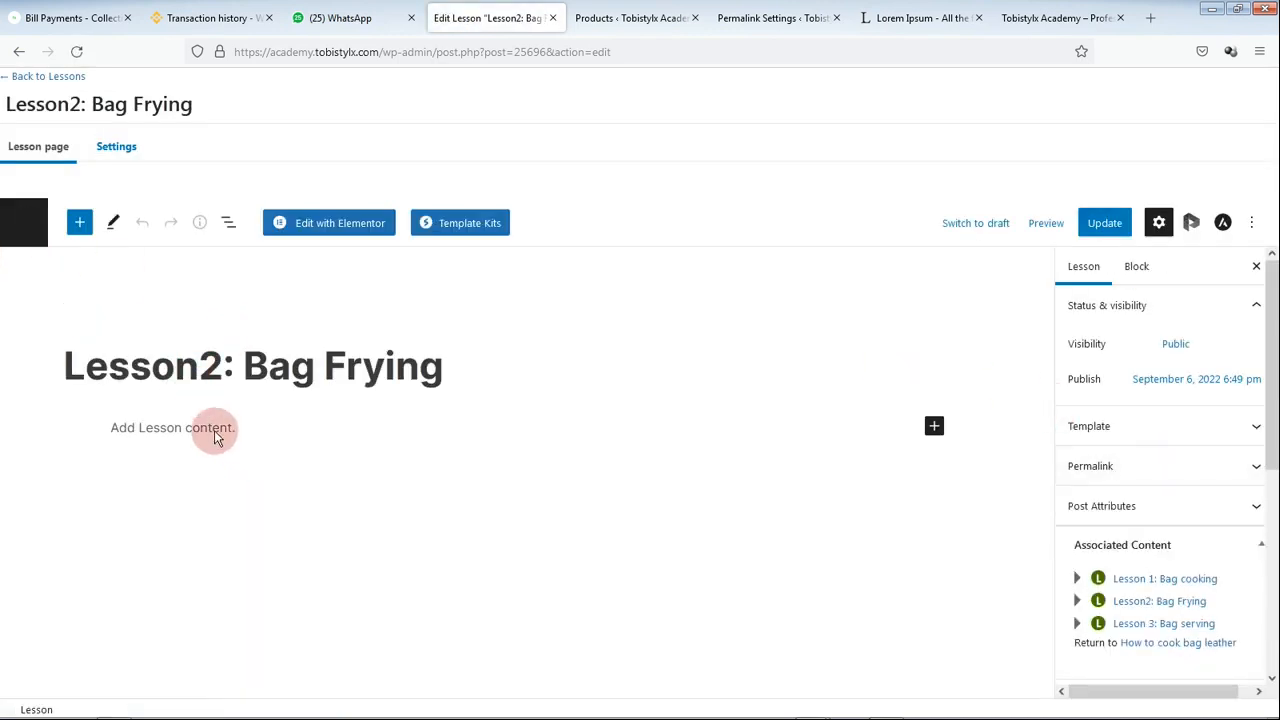
pyautogui.click(214, 437)
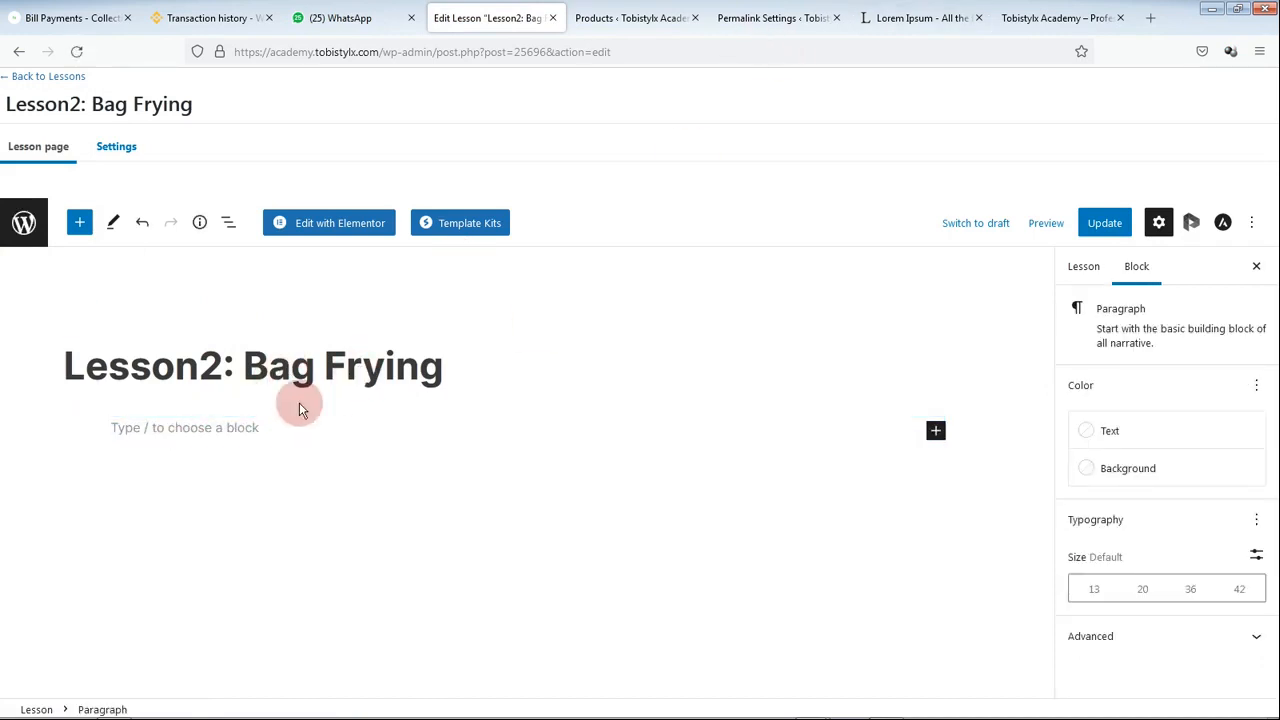
pyautogui.write('Lorem ipsum dolor sit amet, consectetur adipiscing elit. Etiam ullamcorper scelerisque ipsum at viverra. Ut commodo risus sed nisl euismod eleifend quis sit amet lectus. Curabitur faucibus felis ut mattis faucibus. Nullam eget dapibus sem, id ornare turpis. Aenean pulvinar ornare nisi, at gravida leo. Quisque lacinia eu tellus ultricies tincidunt. Integer veh')
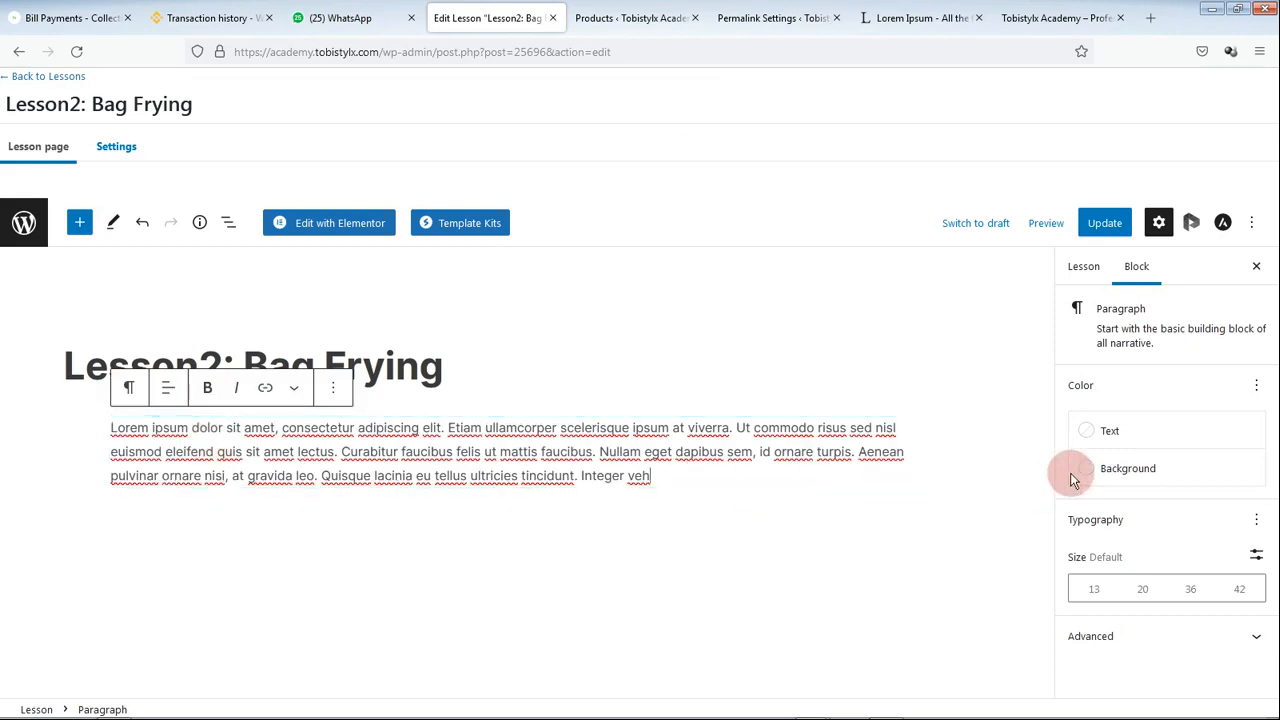
pyautogui.click(1083, 266)
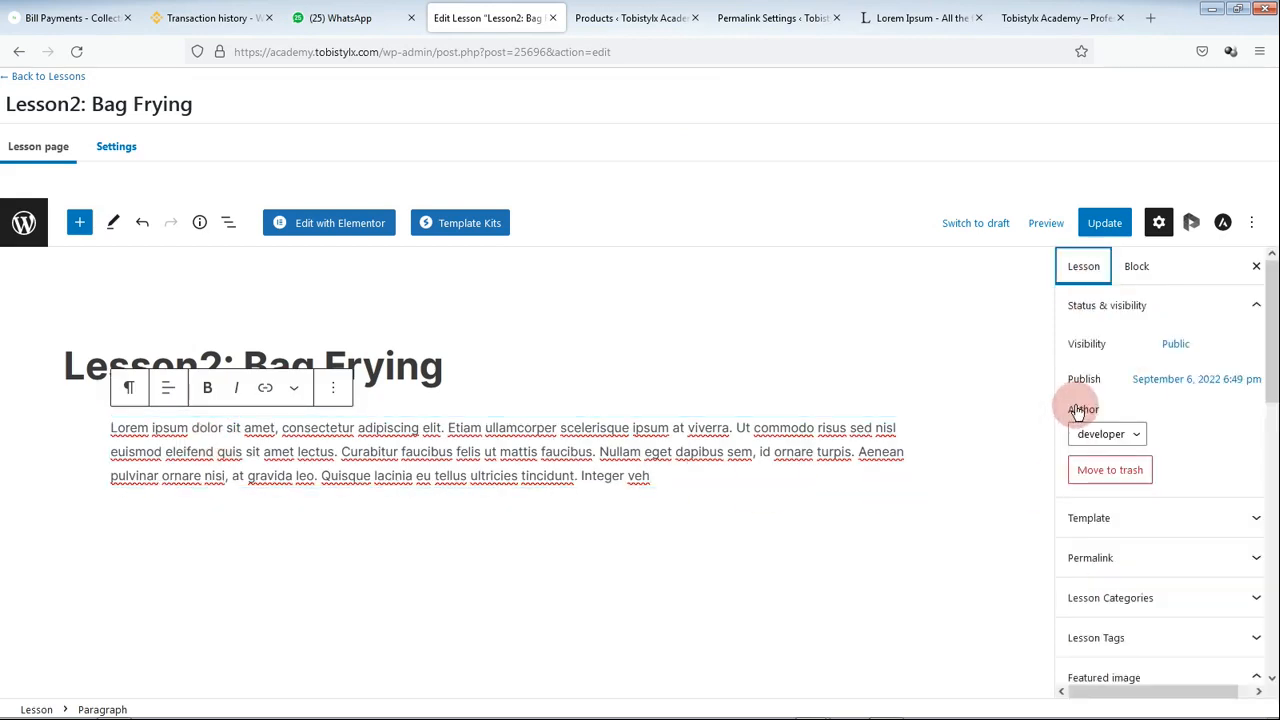
pyautogui.click(1133, 270)
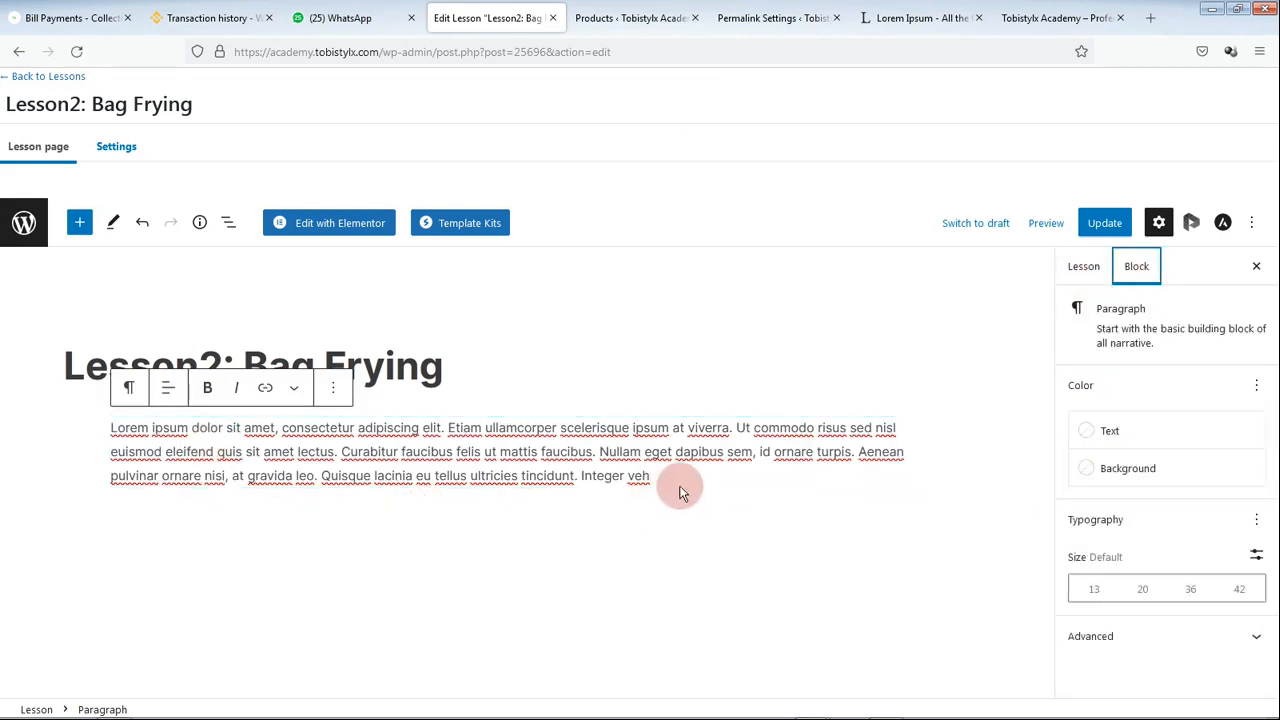
pyautogui.click(681, 492)
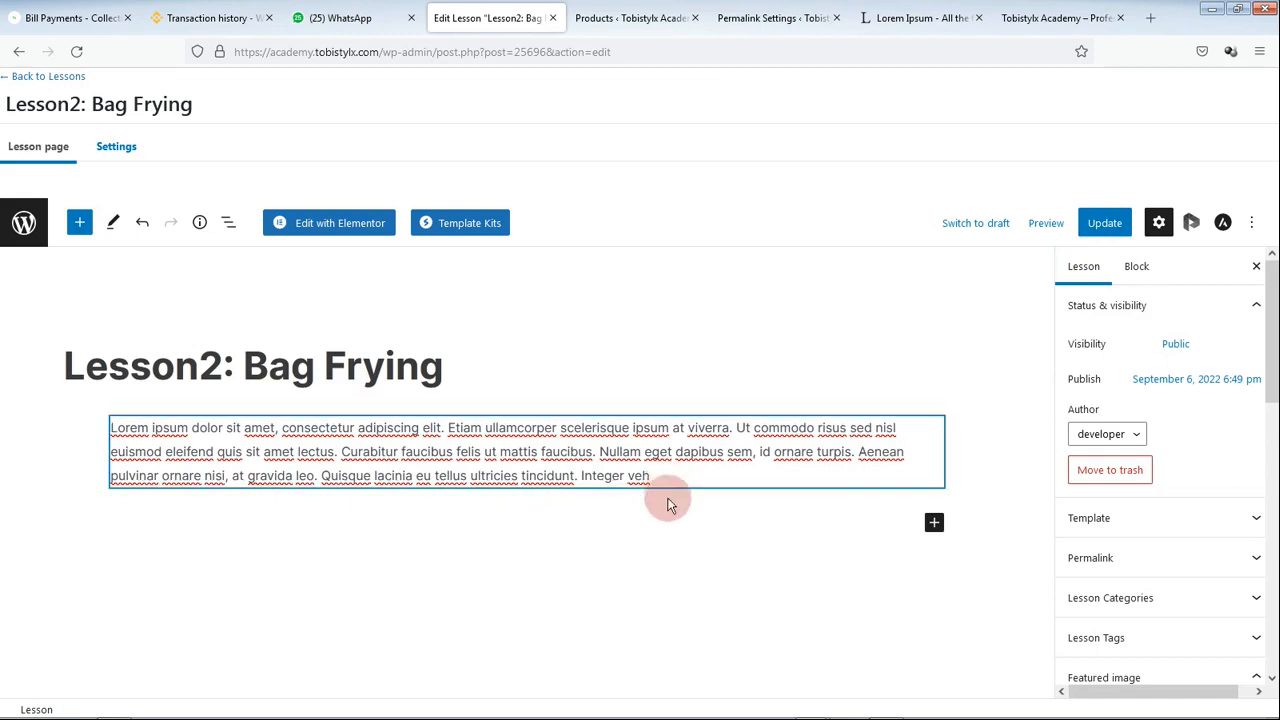
pyautogui.click(897, 524)
# Step: Add a video block with the first Media Library video below the text, then Update the lesson
pyautogui.click(934, 526)
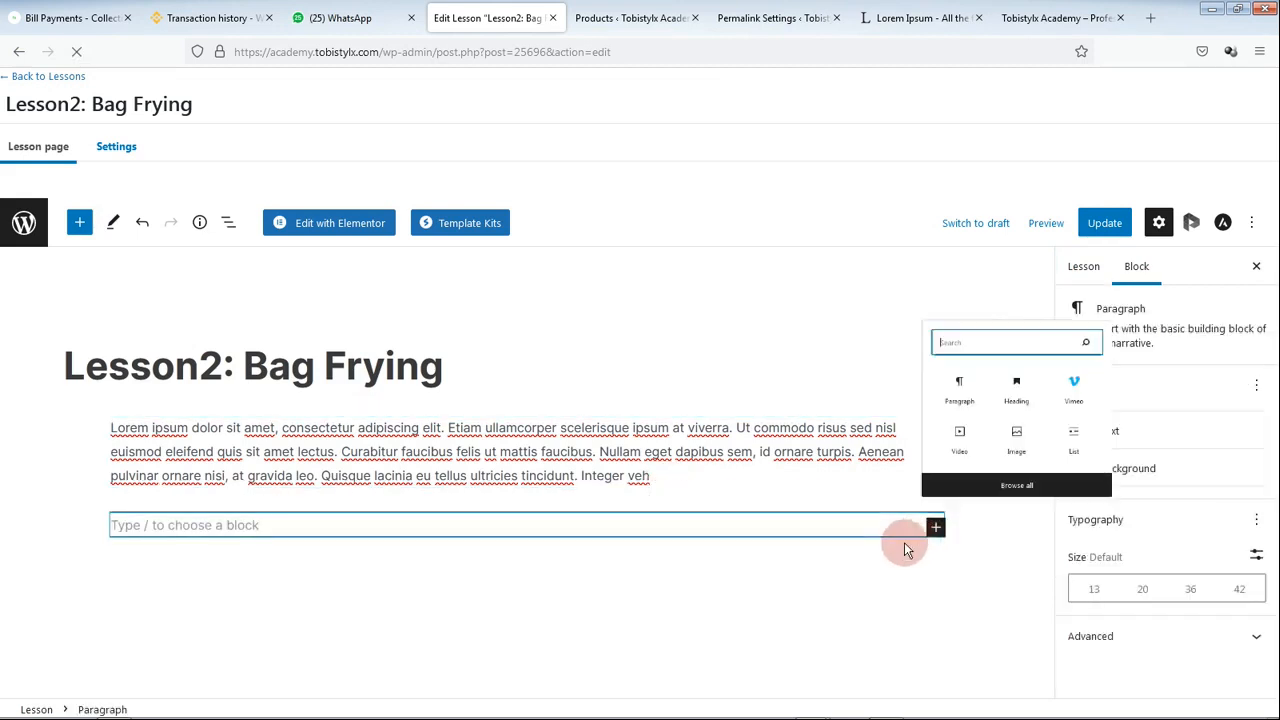
pyautogui.click(950, 445)
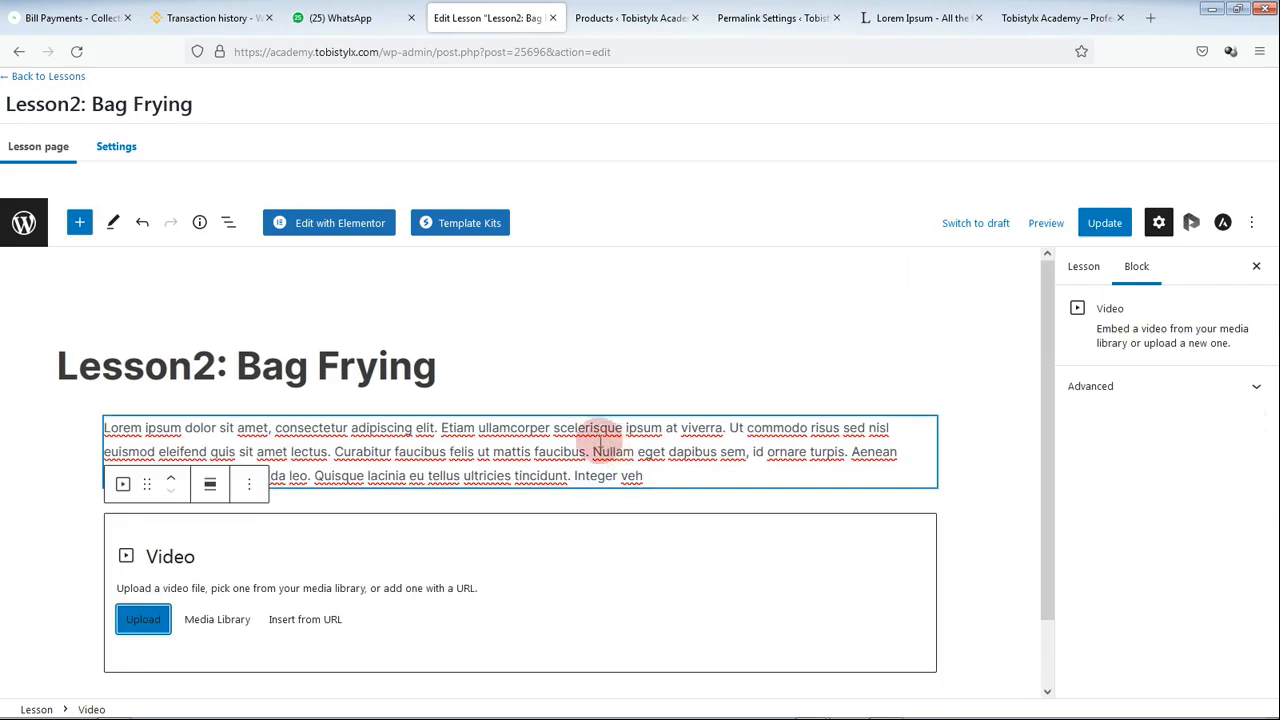
pyautogui.click(210, 619)
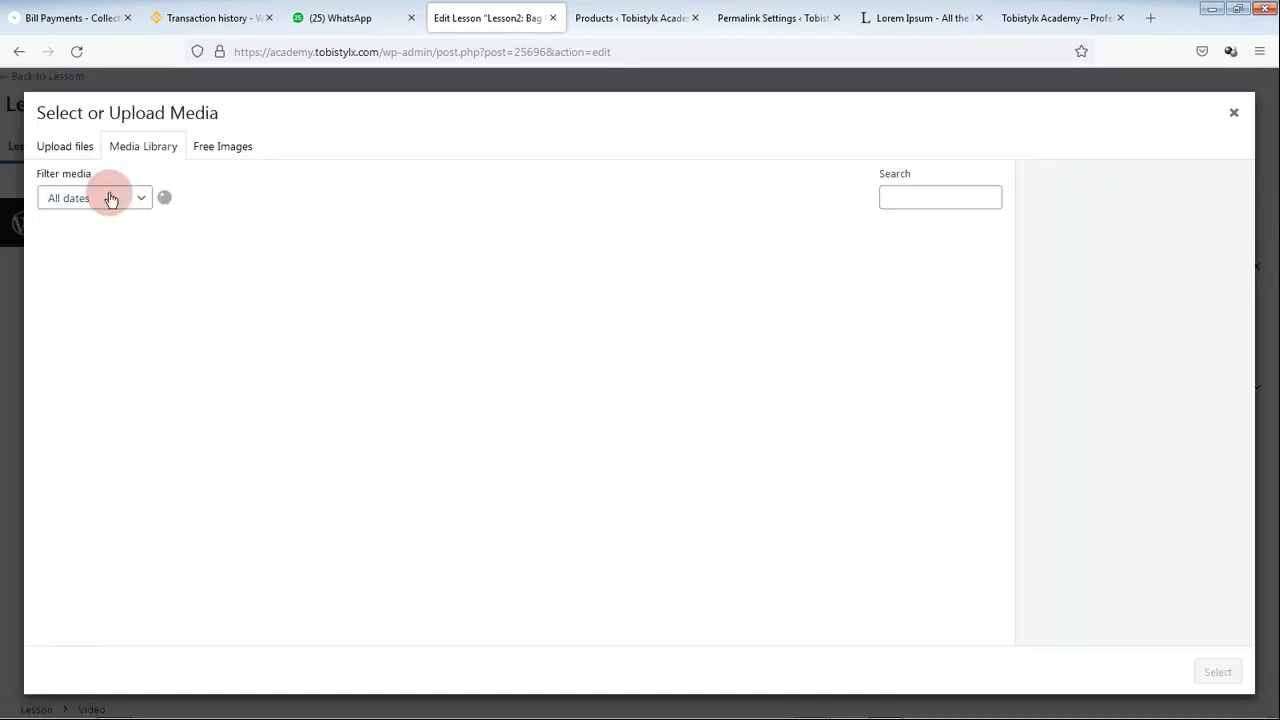
pyautogui.click(129, 297)
pyautogui.click(1216, 671)
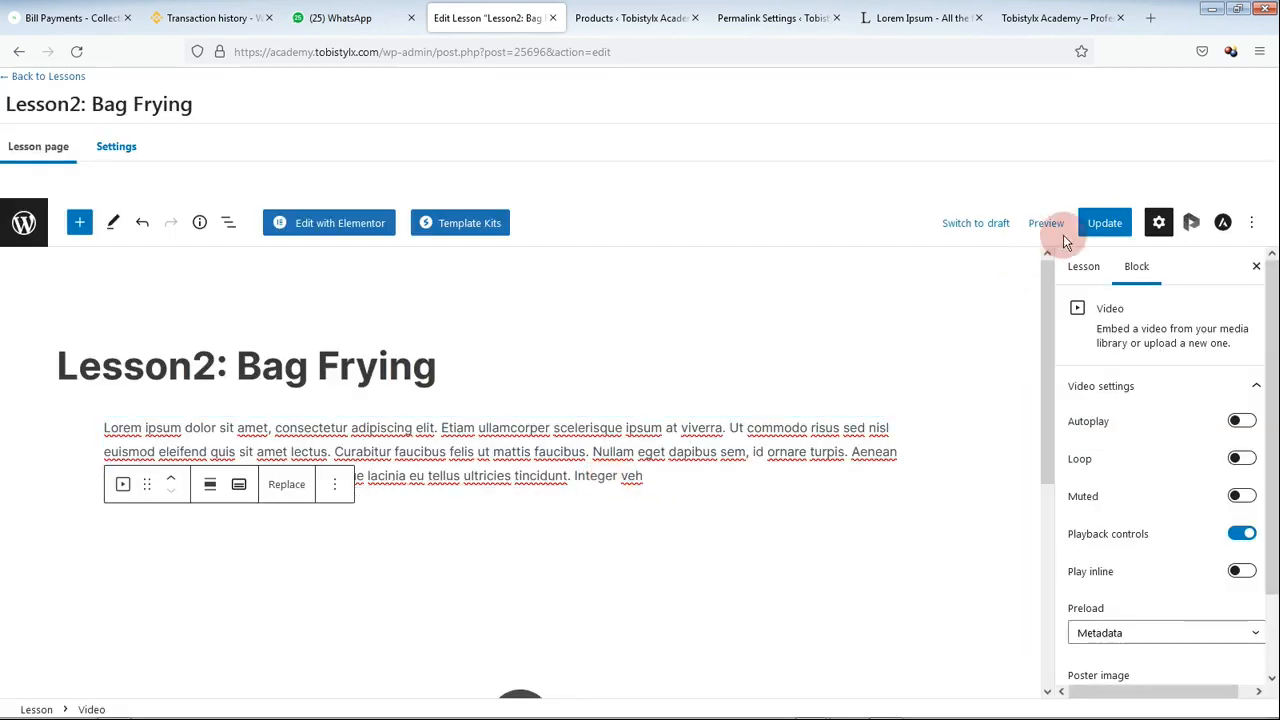
pyautogui.click(1104, 224)
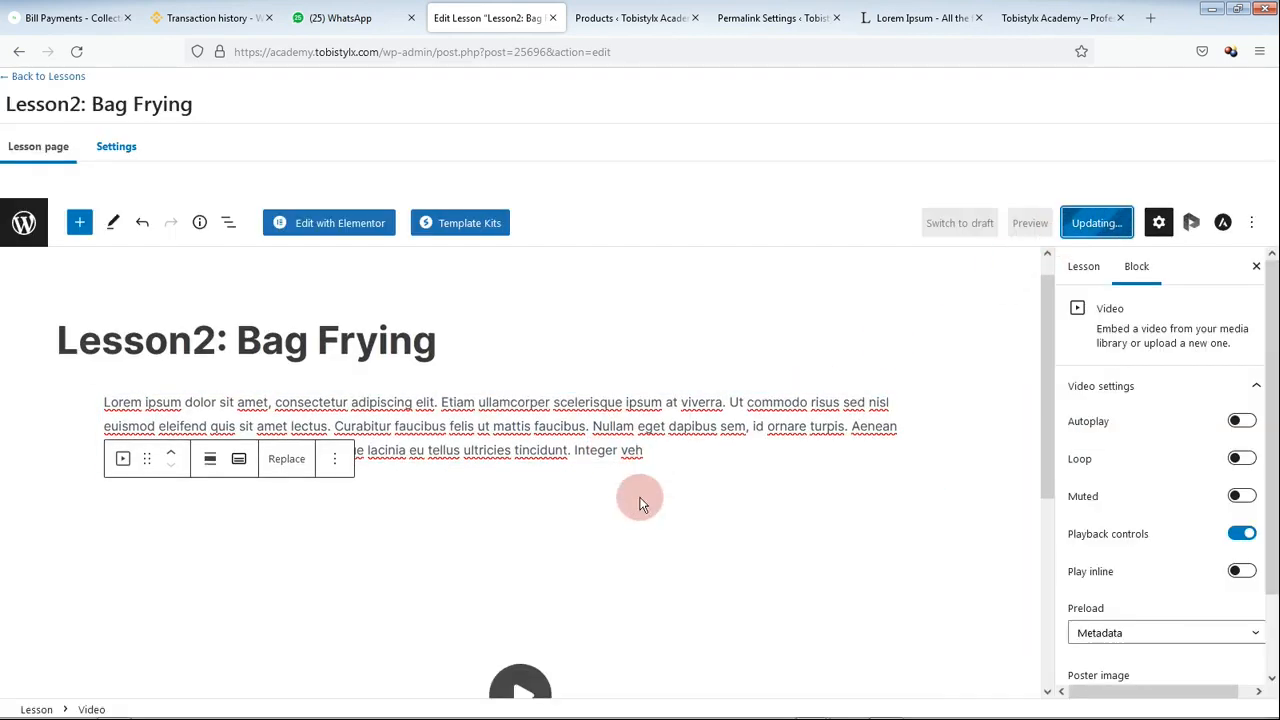
pyautogui.scroll(-1, 1090, 565)
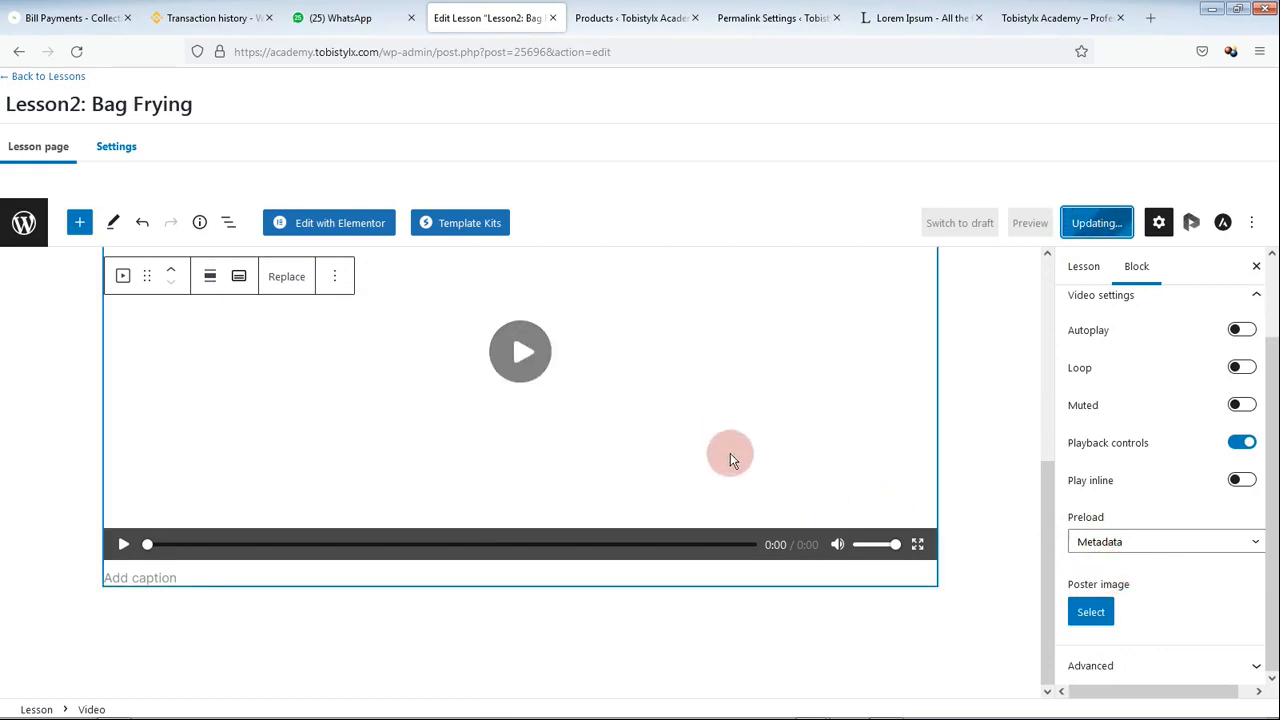
pyautogui.scroll(3, 1013, 508)
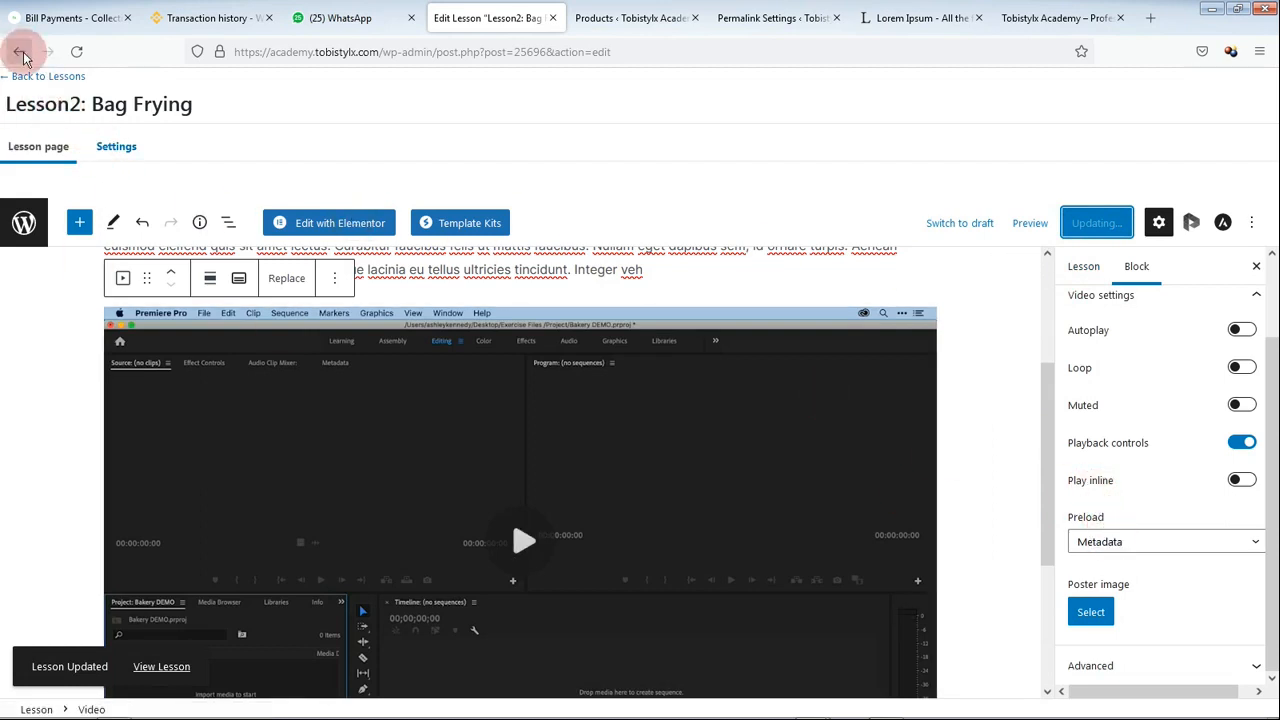
# Step: Go back to the Lessons list from the lesson editor
pyautogui.click(42, 78)
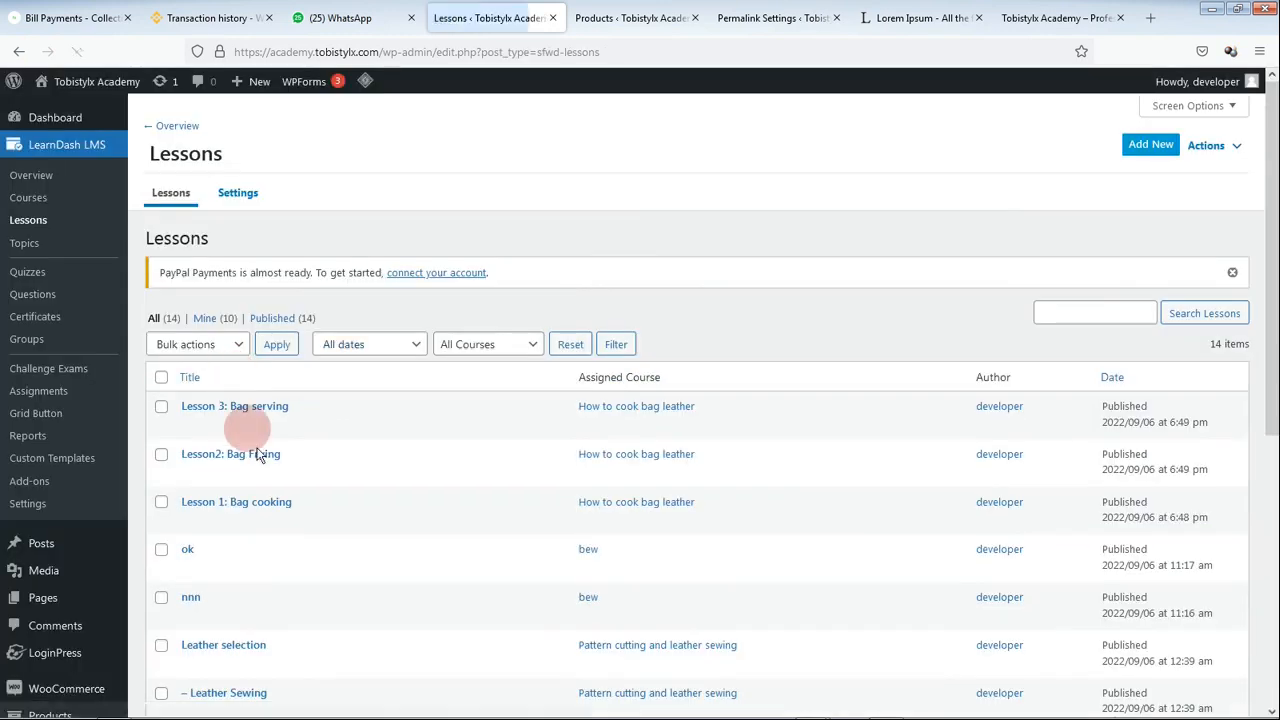
pyautogui.moveTo(262, 462)
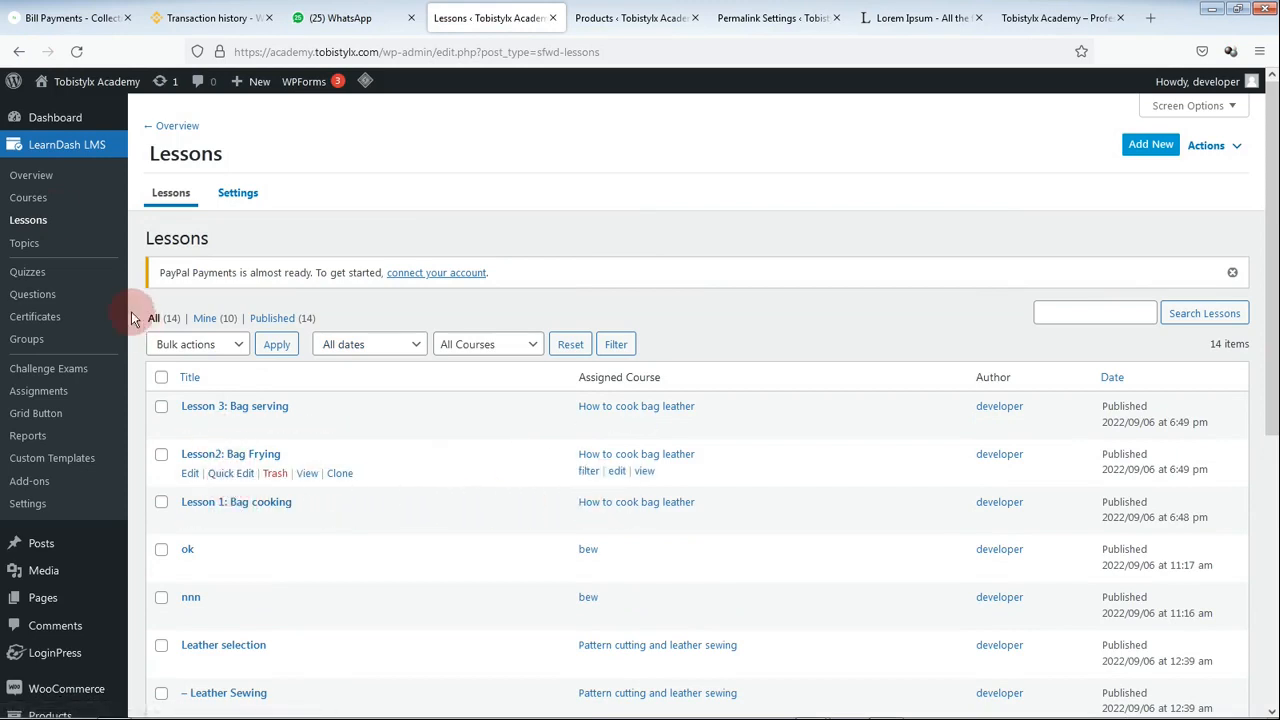
# Step: Open LearnDash Quizzes and filter to the five published quizzes
pyautogui.click(30, 275)
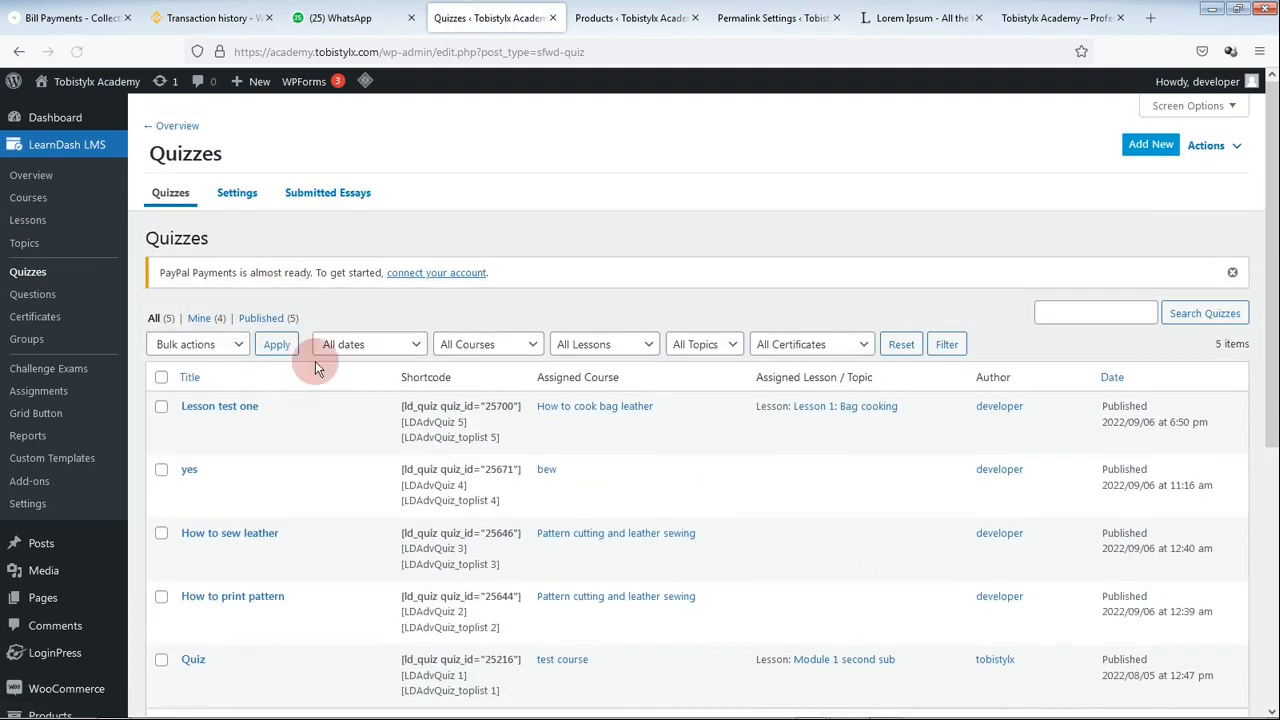
pyautogui.scroll(-3, 320, 437)
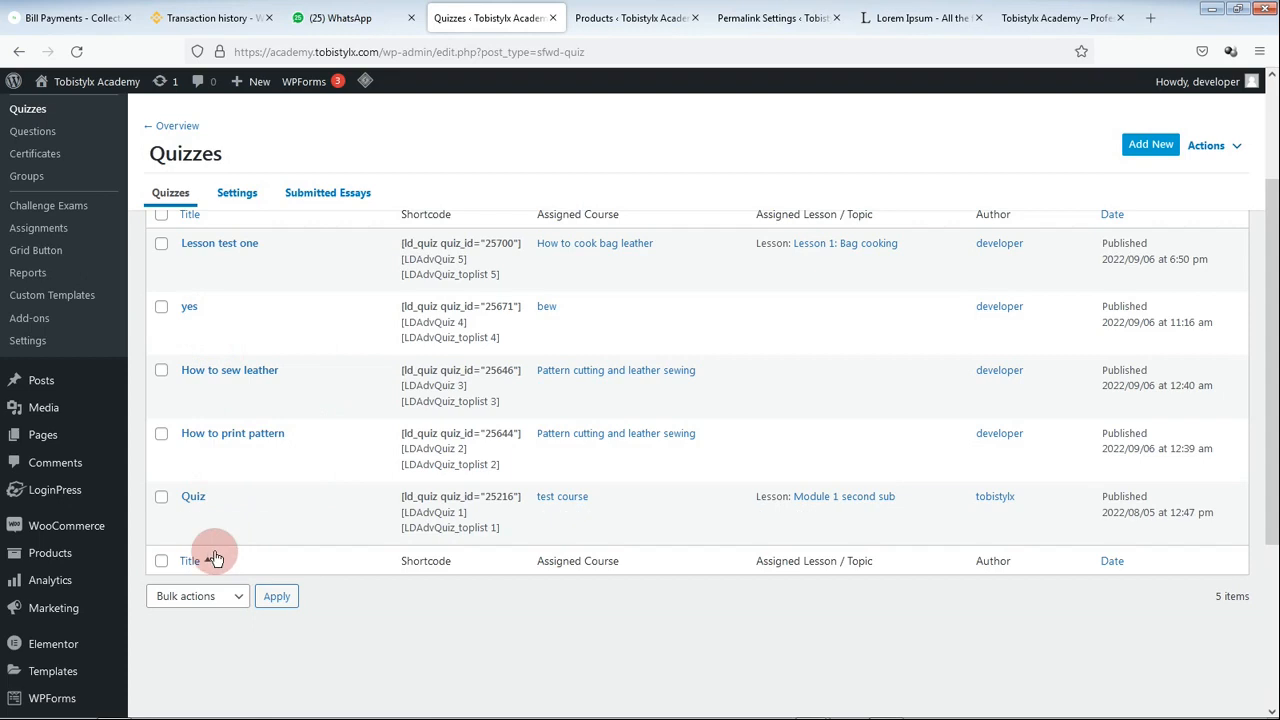
pyautogui.scroll(2, 215, 558)
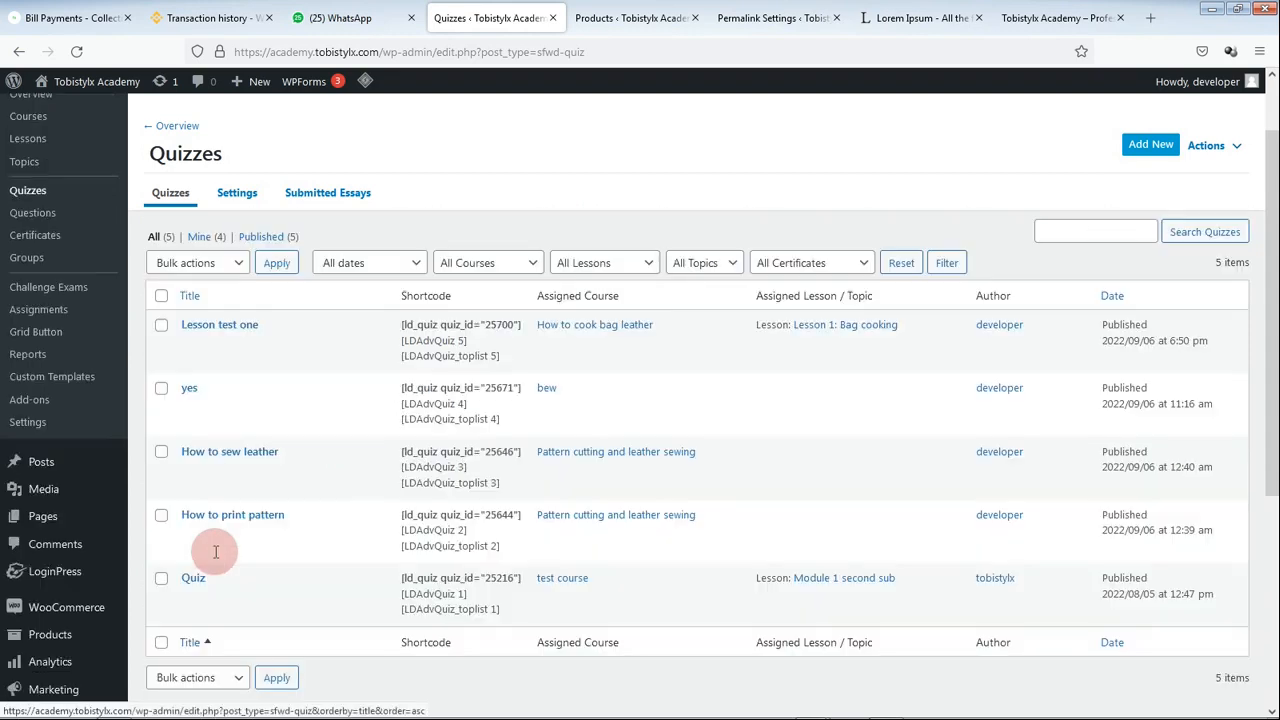
pyautogui.click(252, 240)
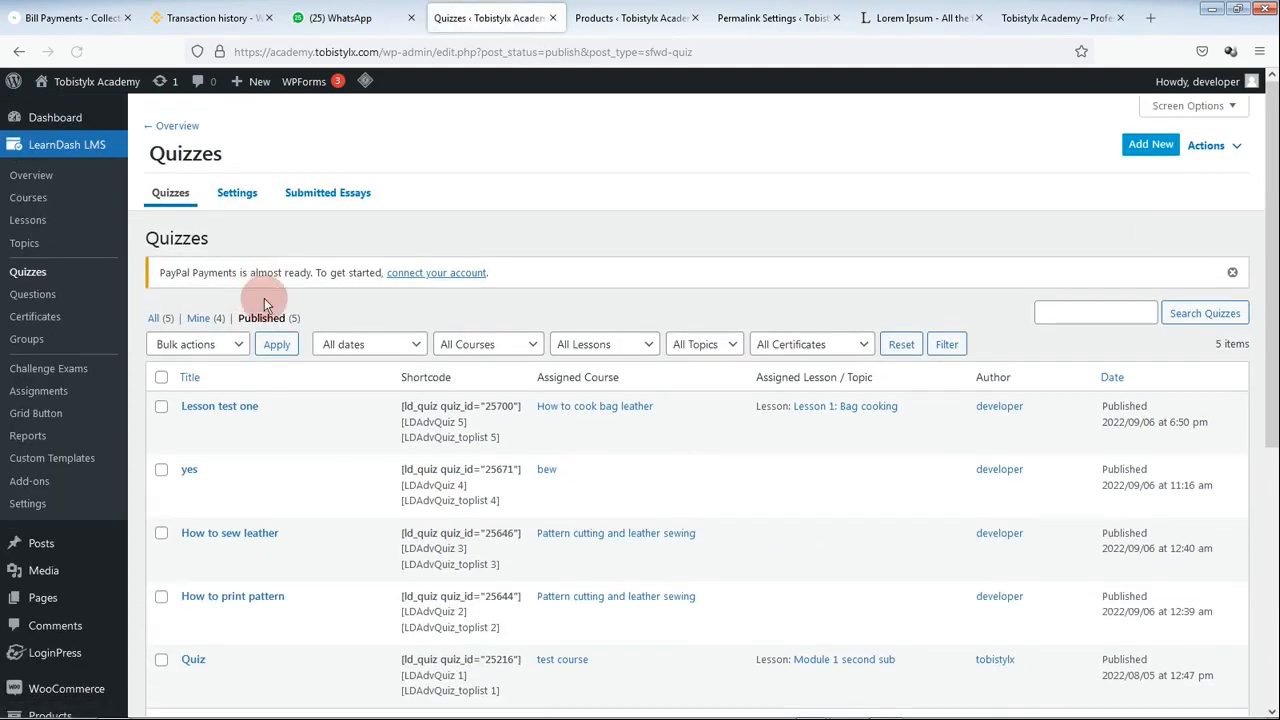
pyautogui.scroll(-2, 303, 450)
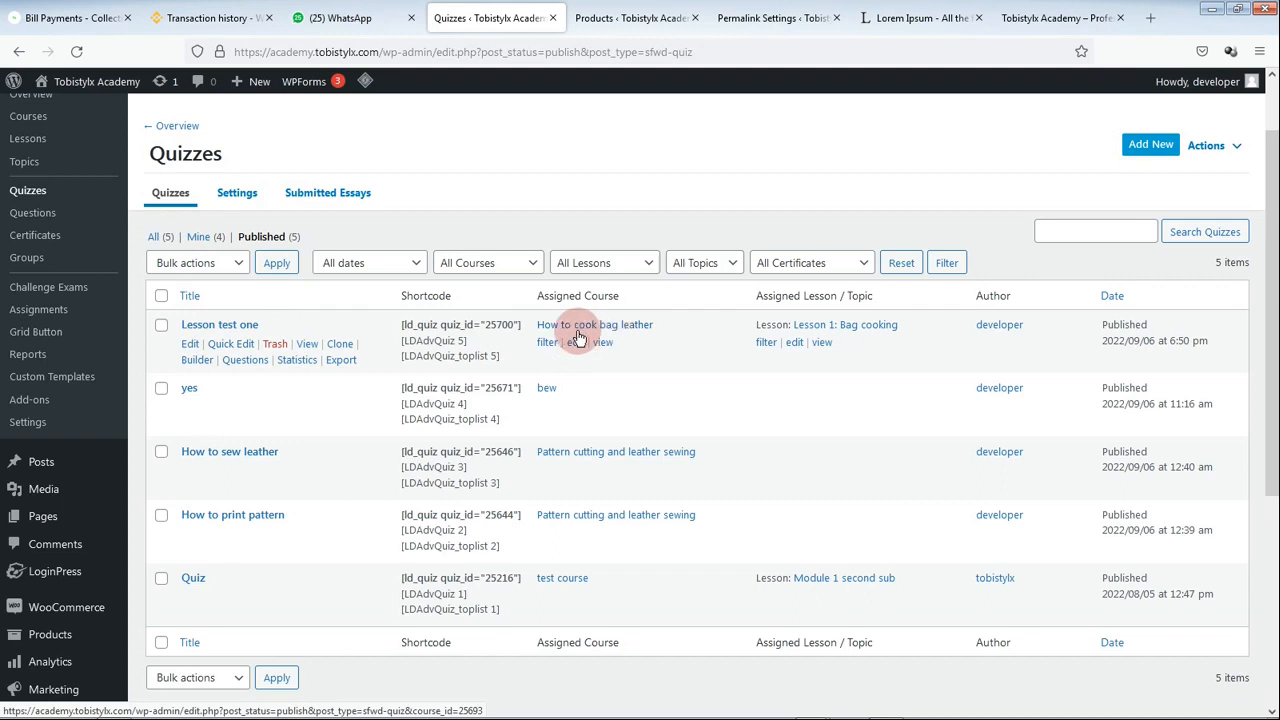
# Step: In Lesson test one's Builder, add the question 'How do you cook a bag?'
pyautogui.click(190, 344)
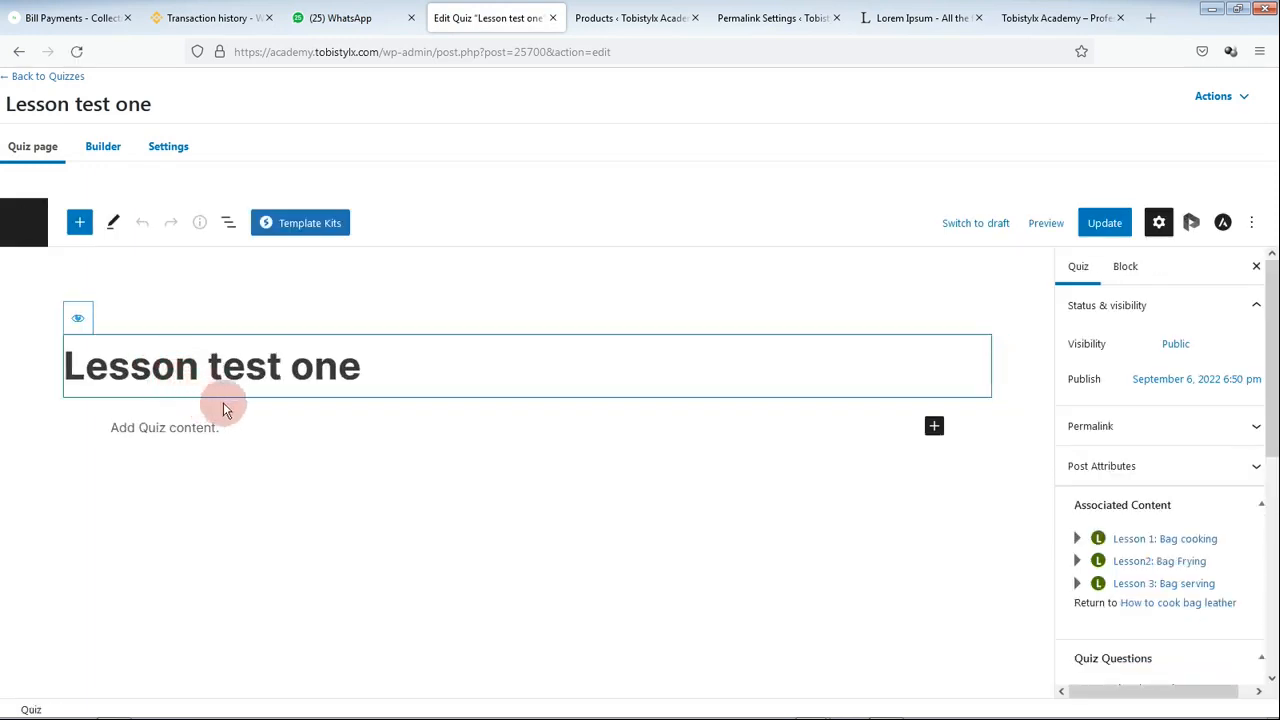
pyautogui.click(103, 160)
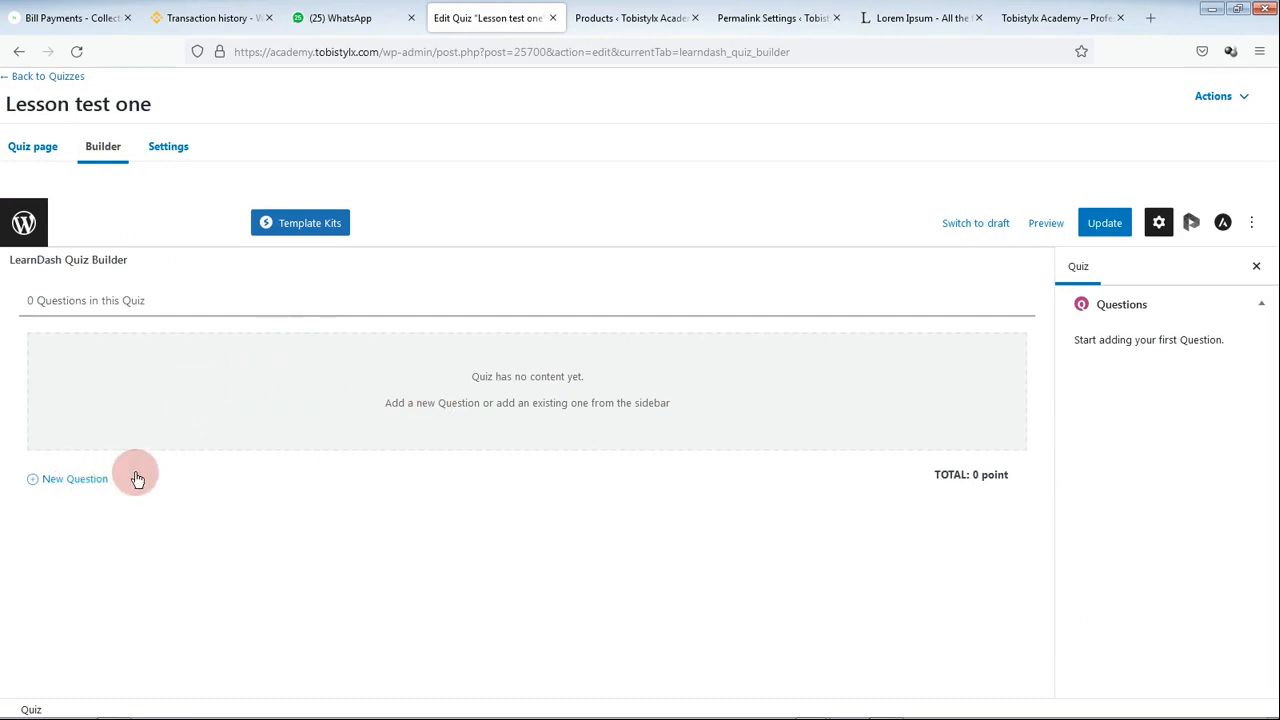
pyautogui.click(208, 472)
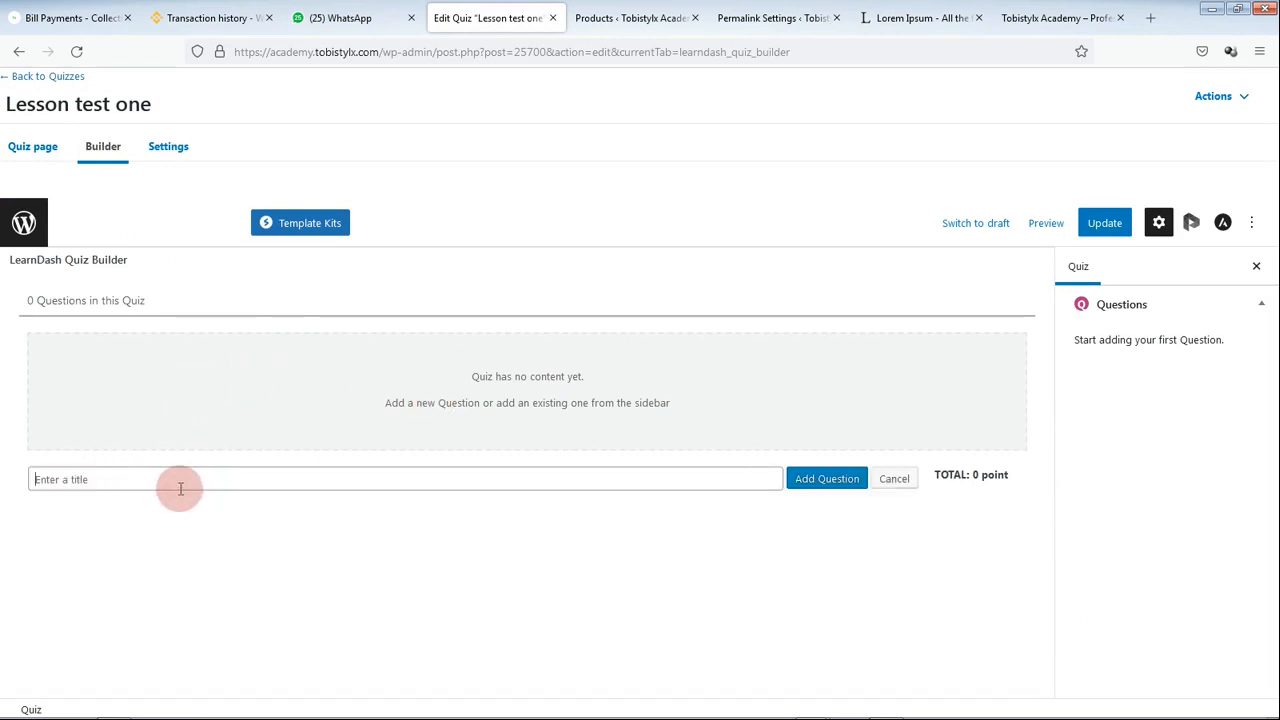
pyautogui.write('How do you cook a bag')
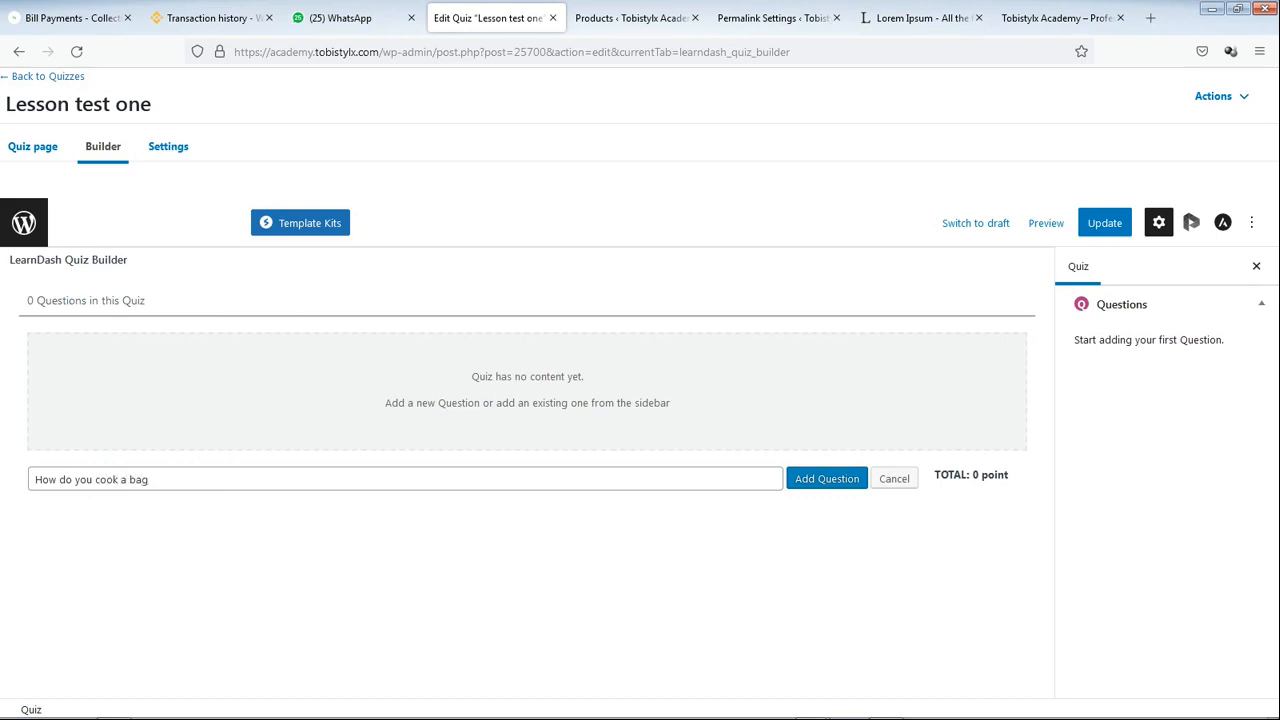
pyautogui.click(800, 478)
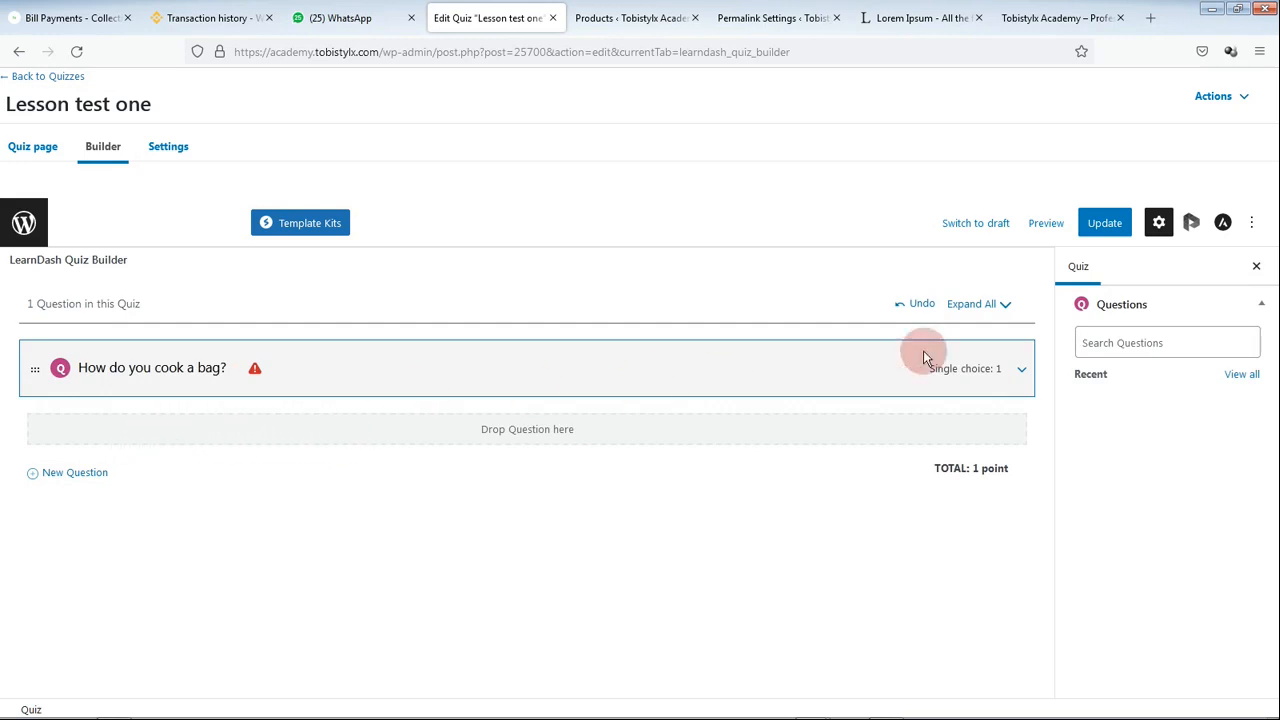
# Step: Add 'By frying' as an answer and mark 'By boiling' as the correct answer
pyautogui.click(1022, 372)
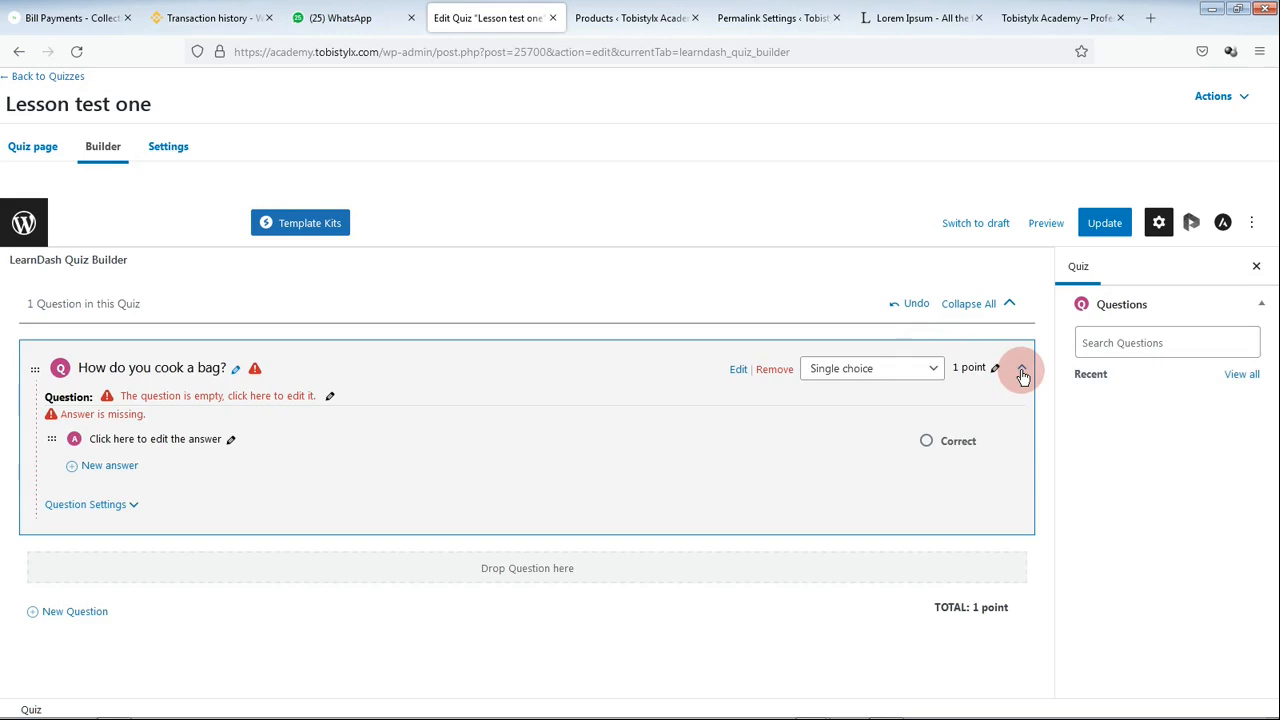
pyautogui.click(110, 466)
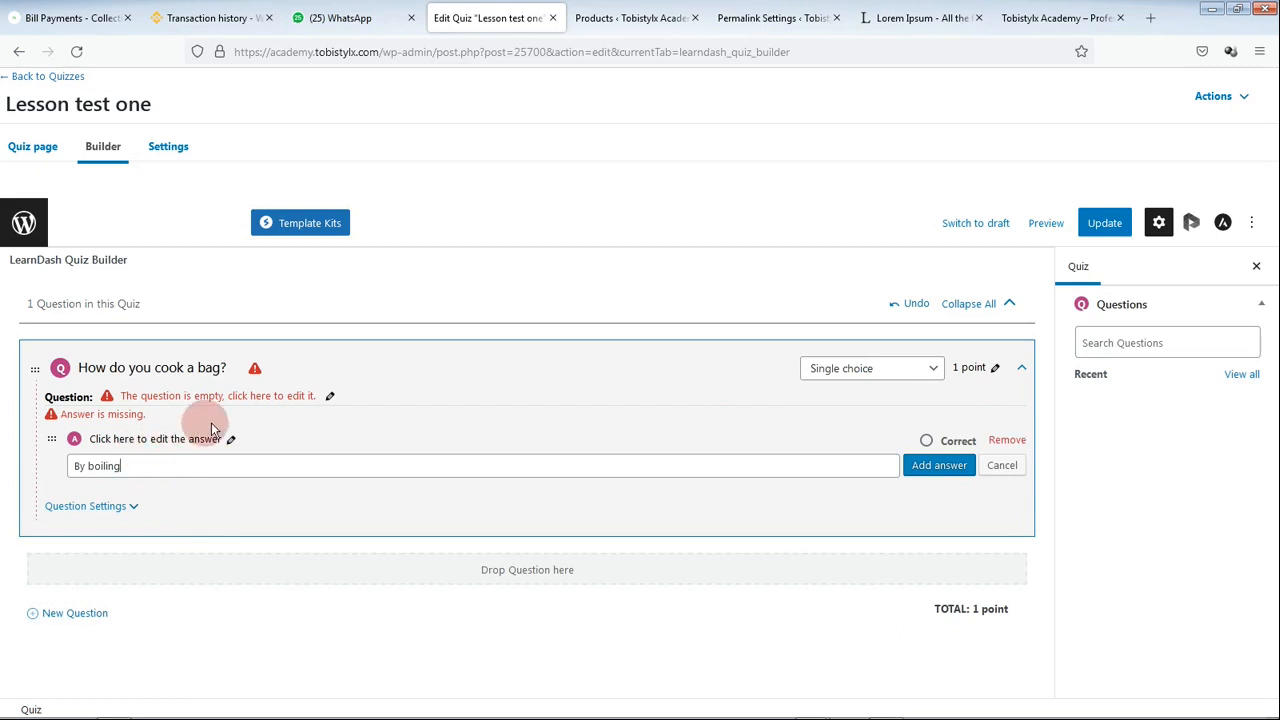
pyautogui.click(927, 441)
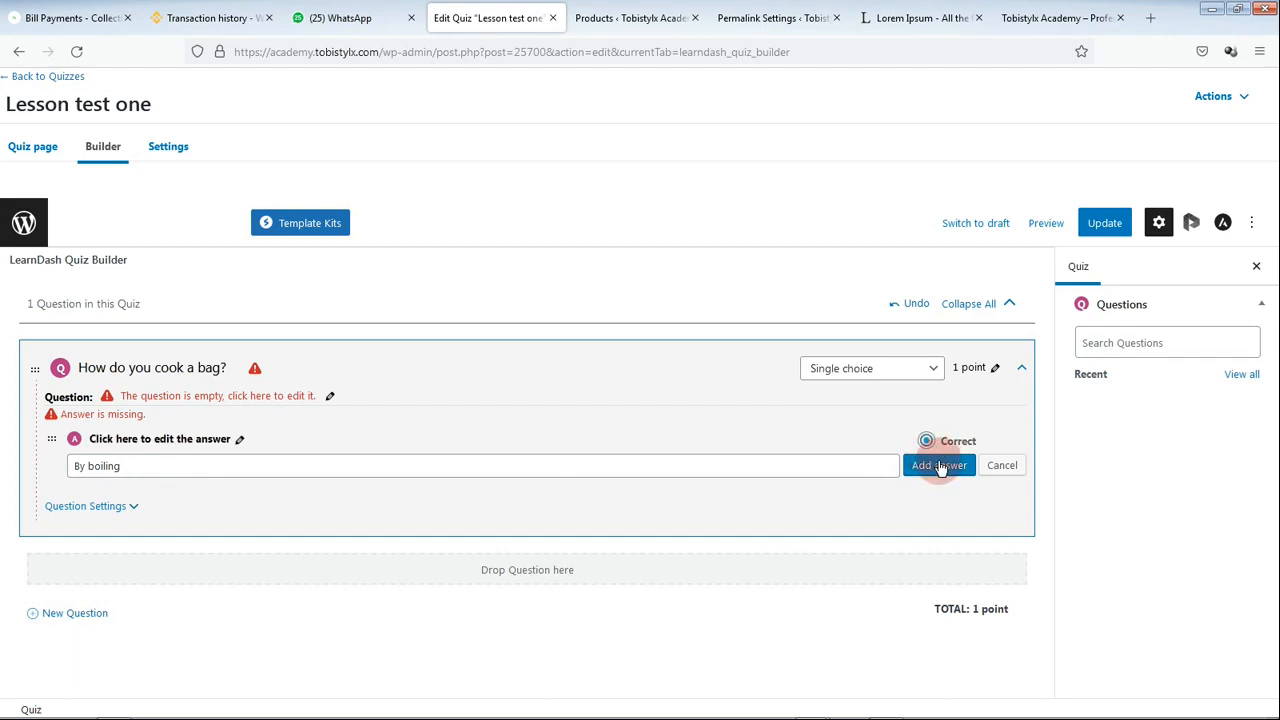
pyautogui.click(919, 487)
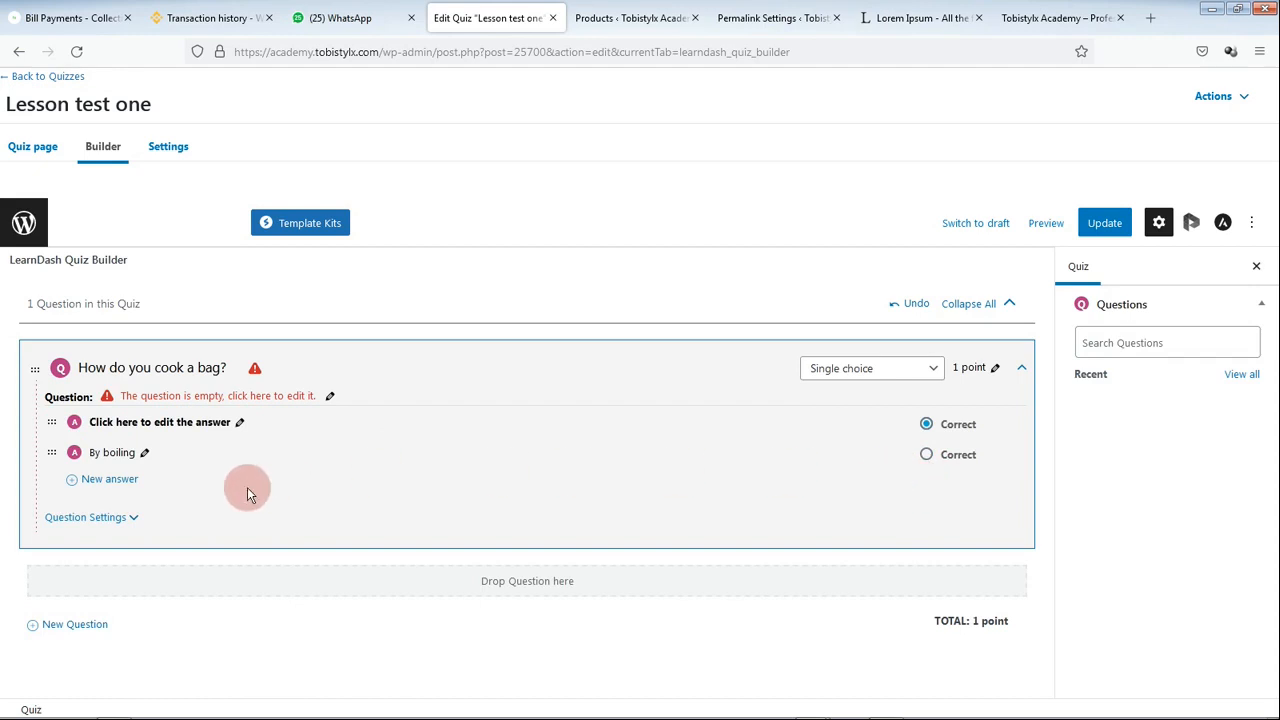
pyautogui.click(112, 481)
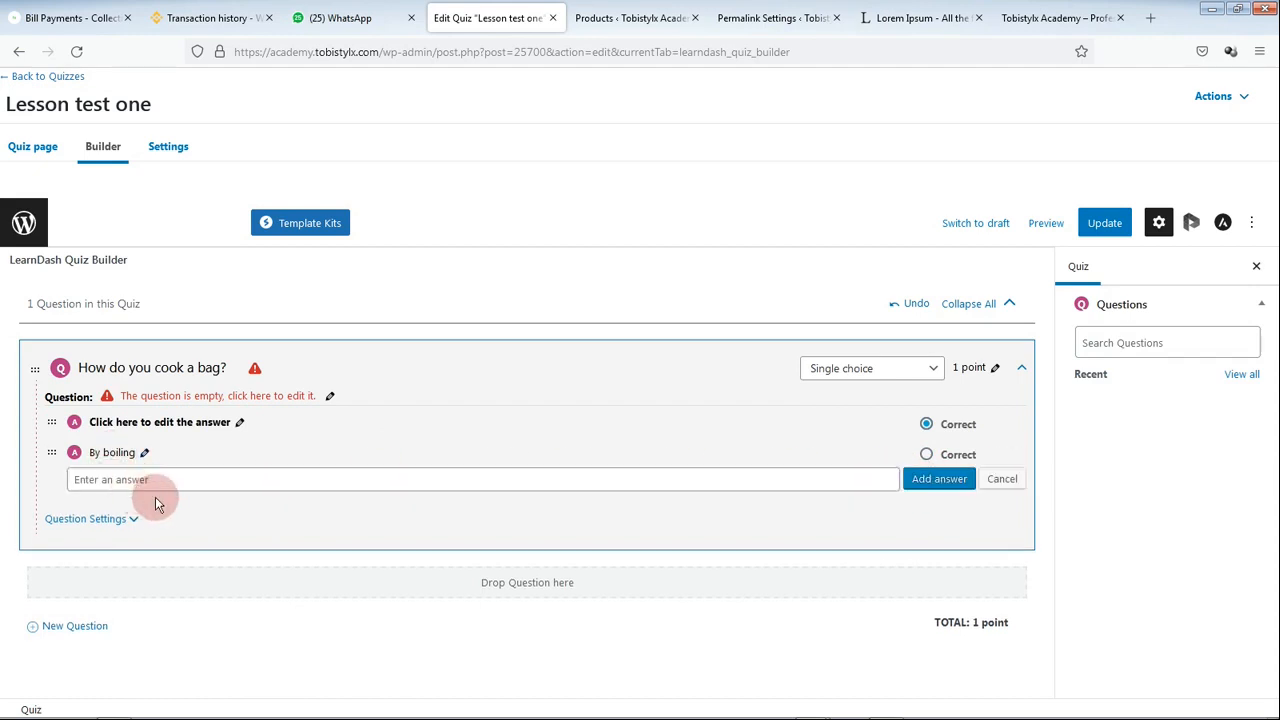
pyautogui.write('By frying')
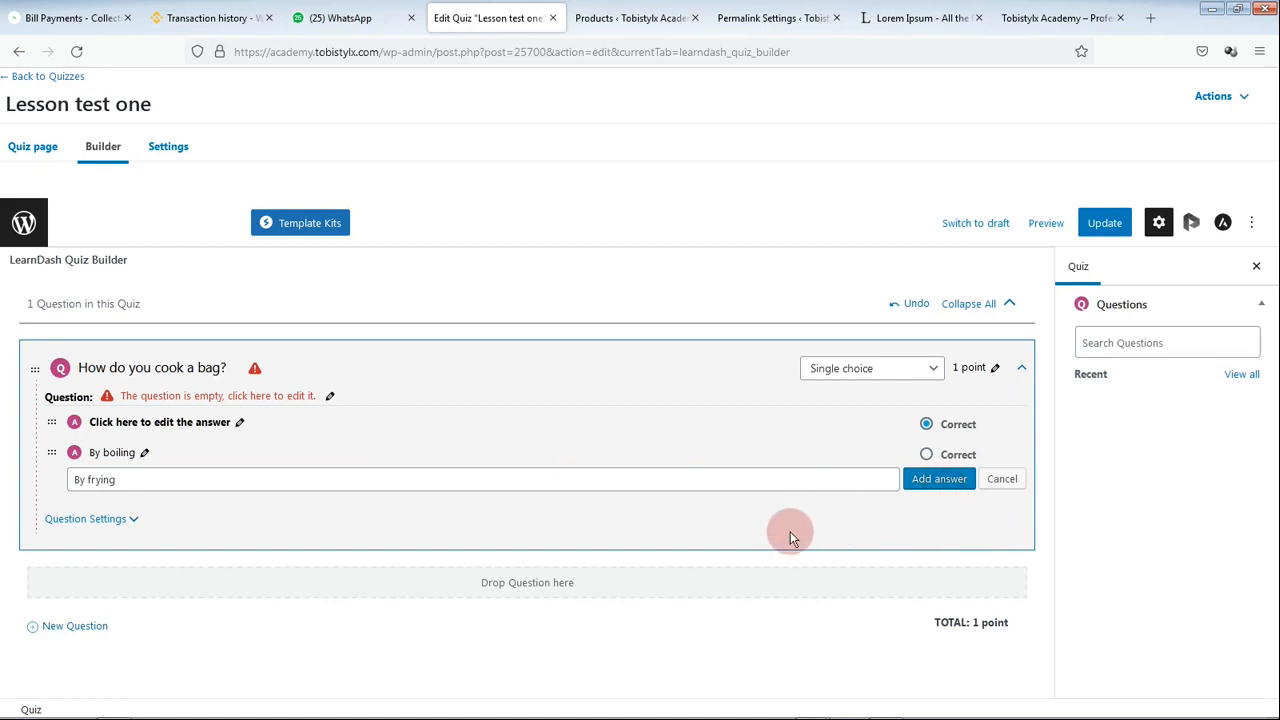
pyautogui.press('Return')
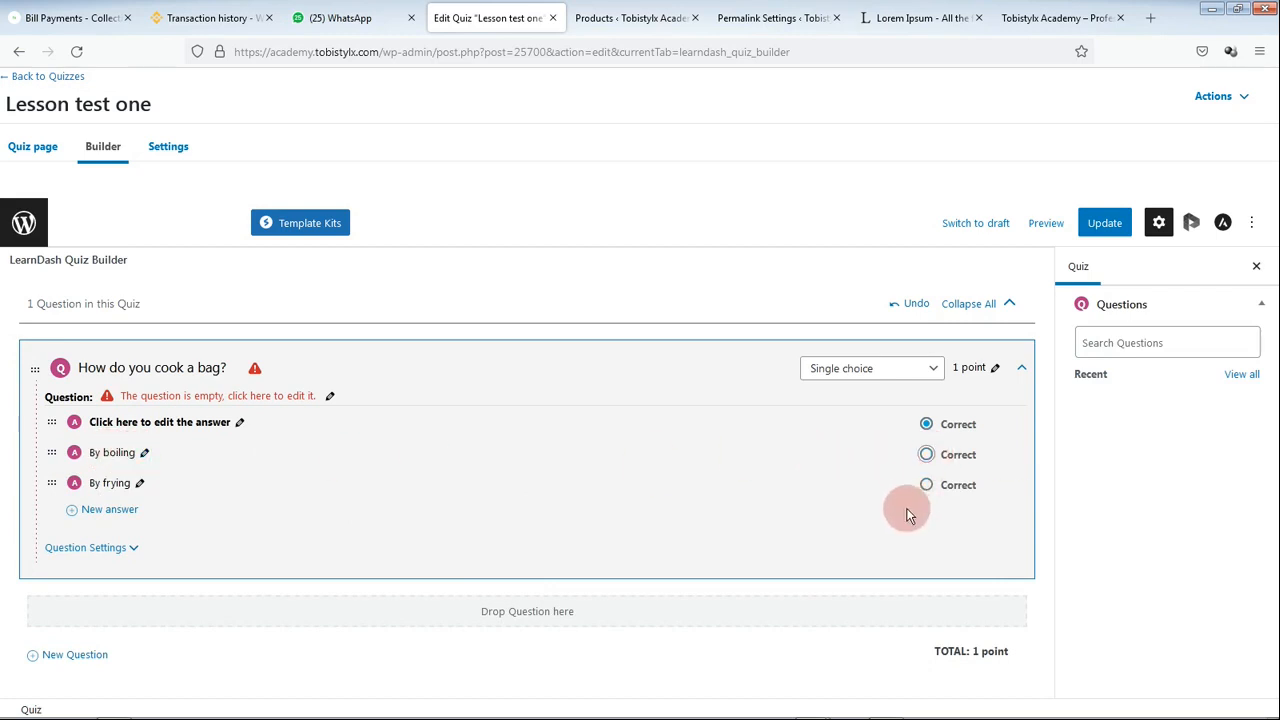
pyautogui.click(926, 454)
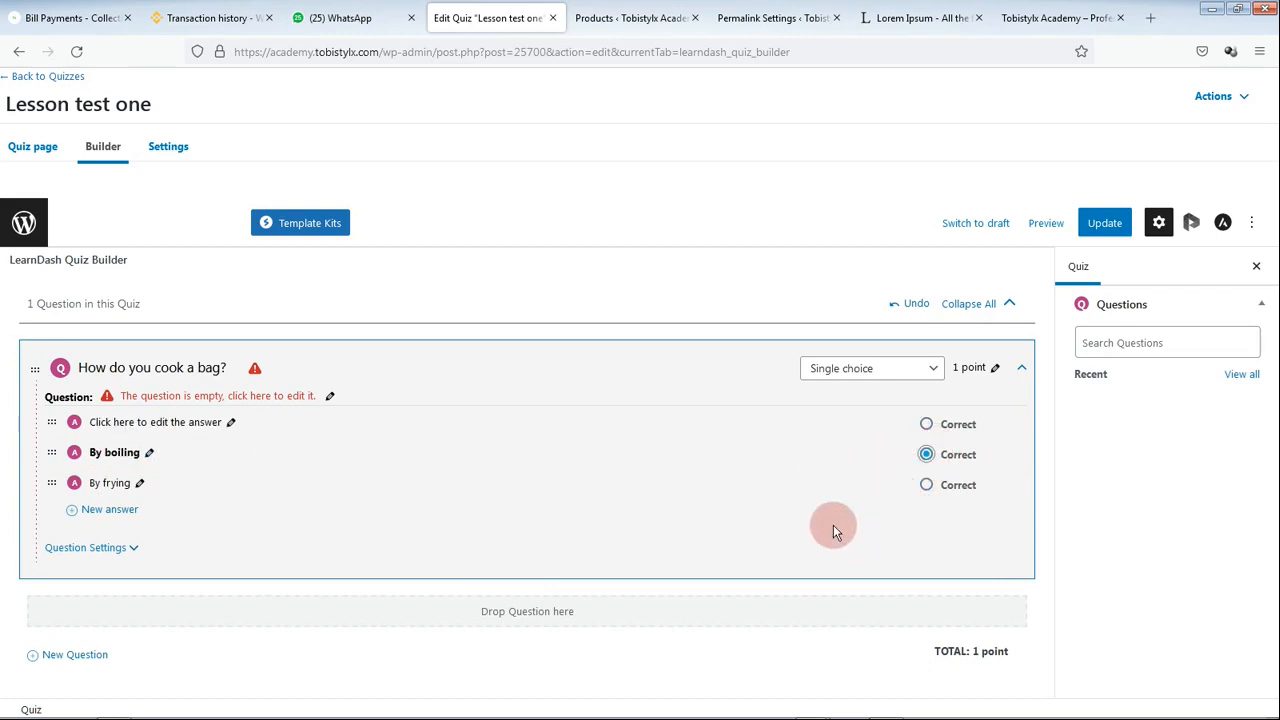
# Step: Save Lesson test one and return to the Quizzes list
pyautogui.click(1105, 222)
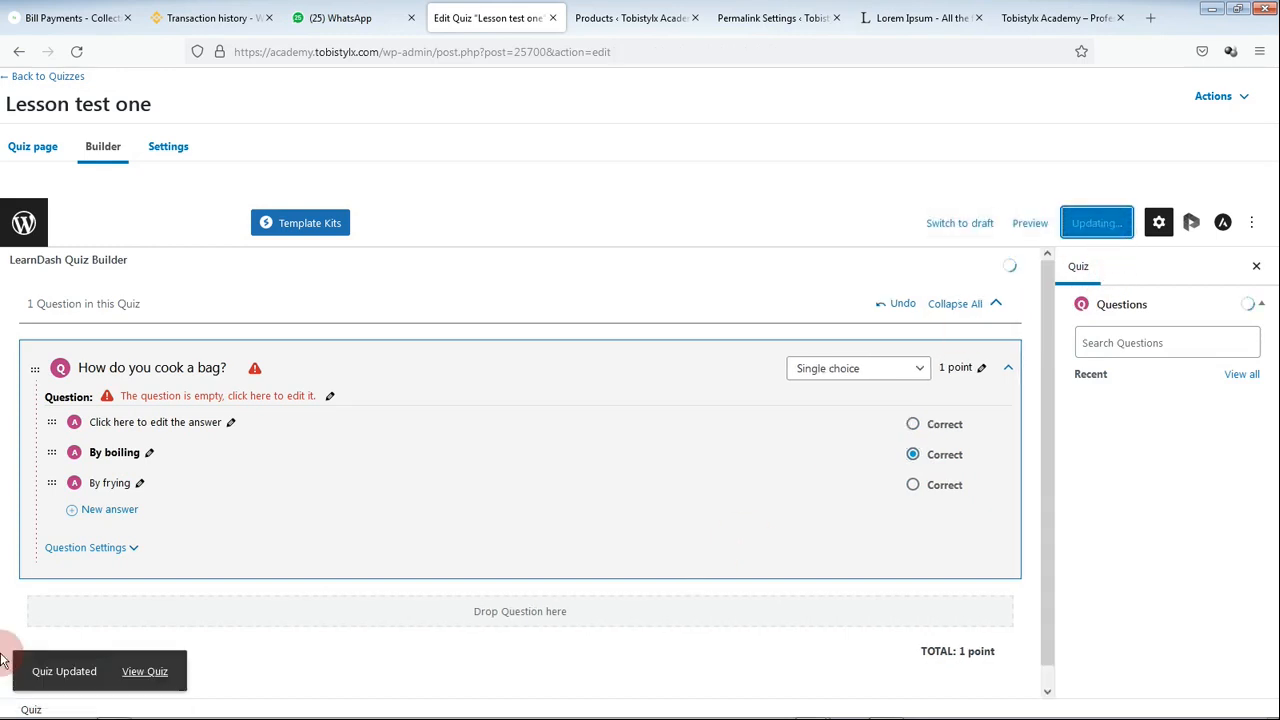
pyautogui.scroll(-1, 103, 586)
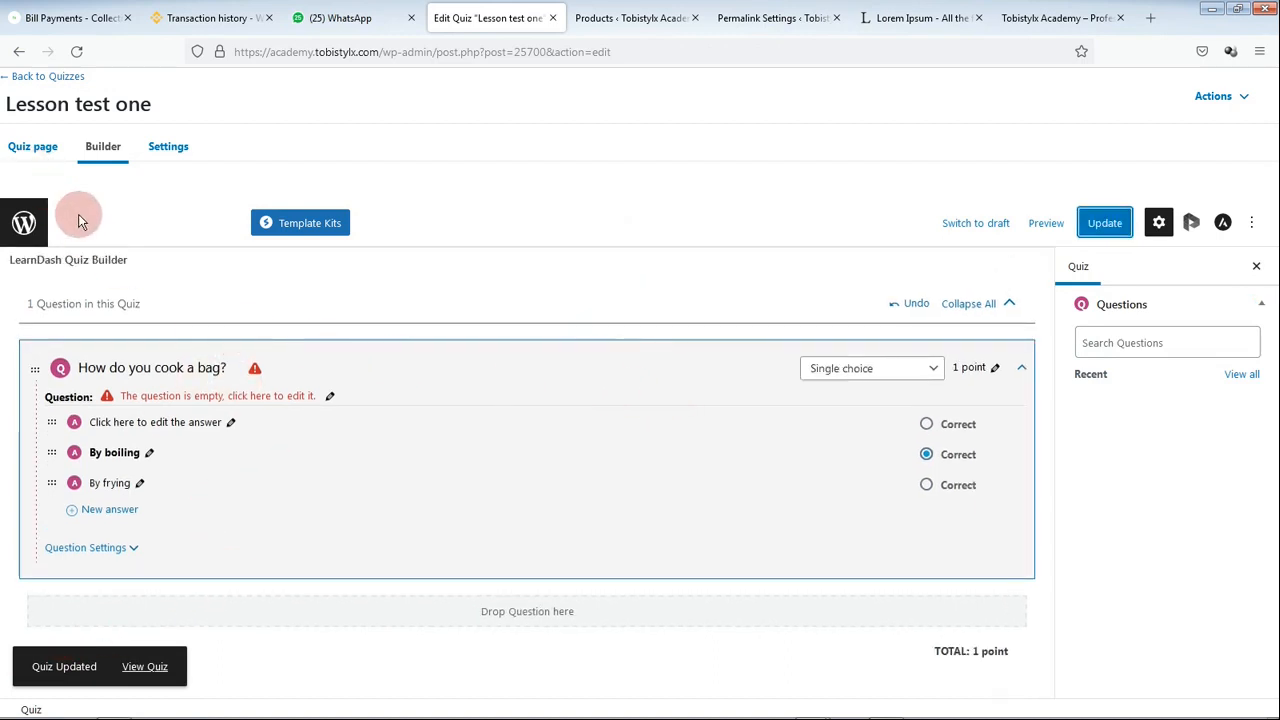
pyautogui.click(40, 77)
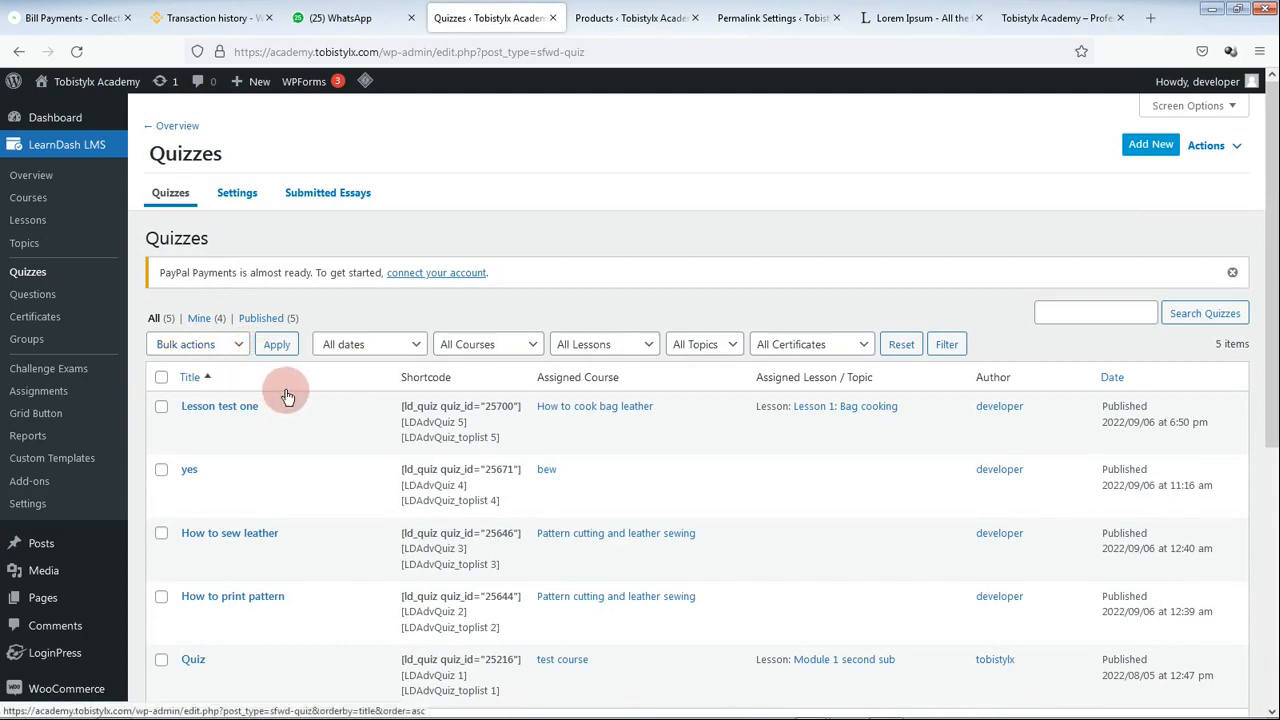
# Step: Start a blank WooCommerce product via Products > Add New
pyautogui.moveTo(400, 420)
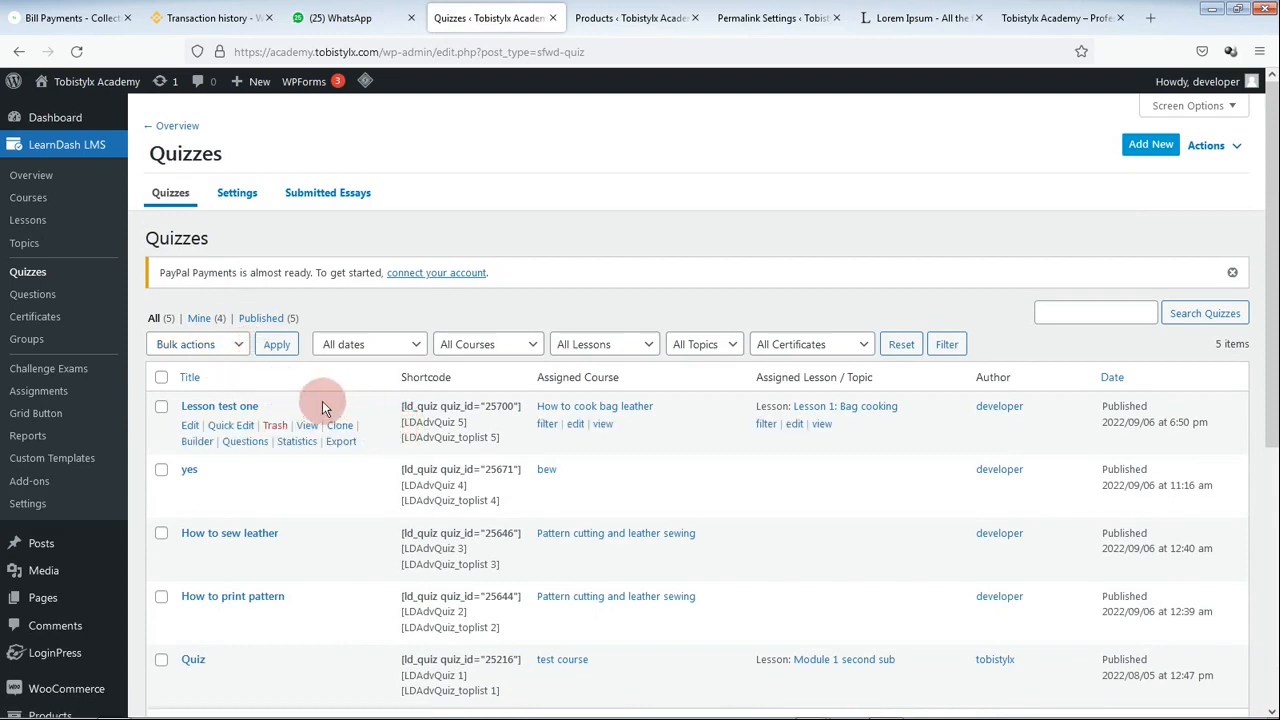
pyautogui.scroll(-2, 230, 390)
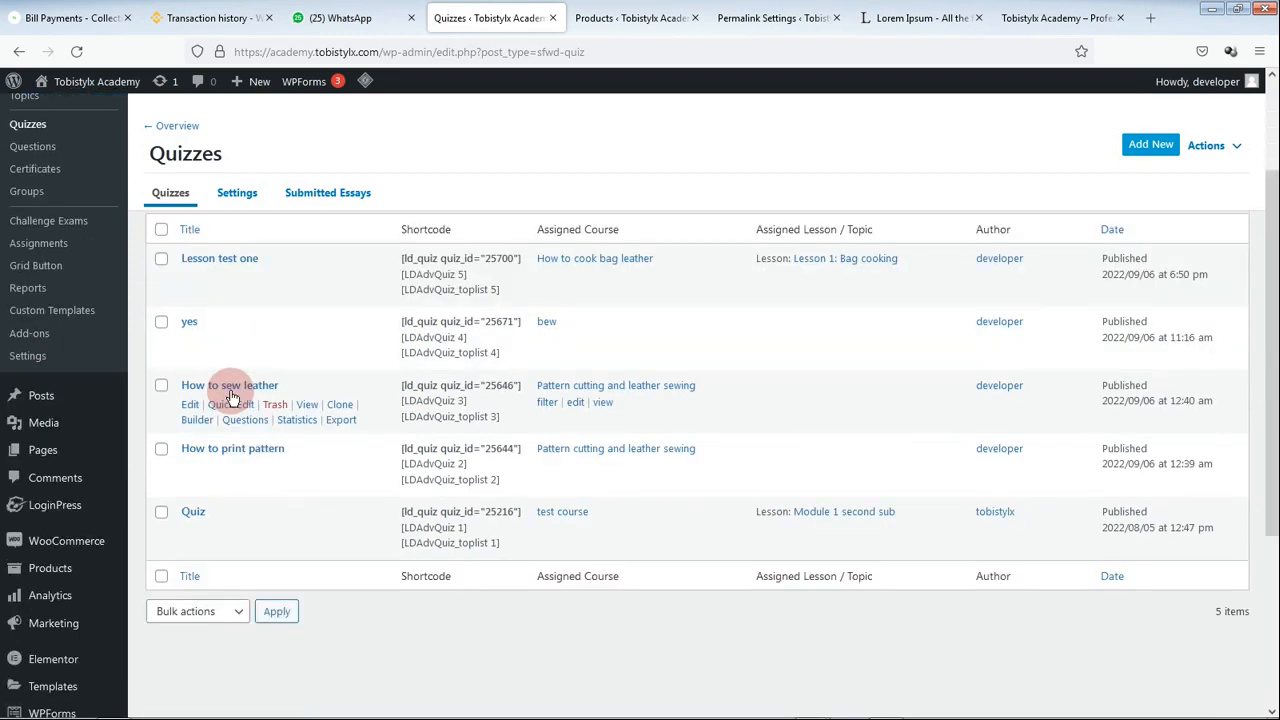
pyautogui.scroll(-1, 200, 405)
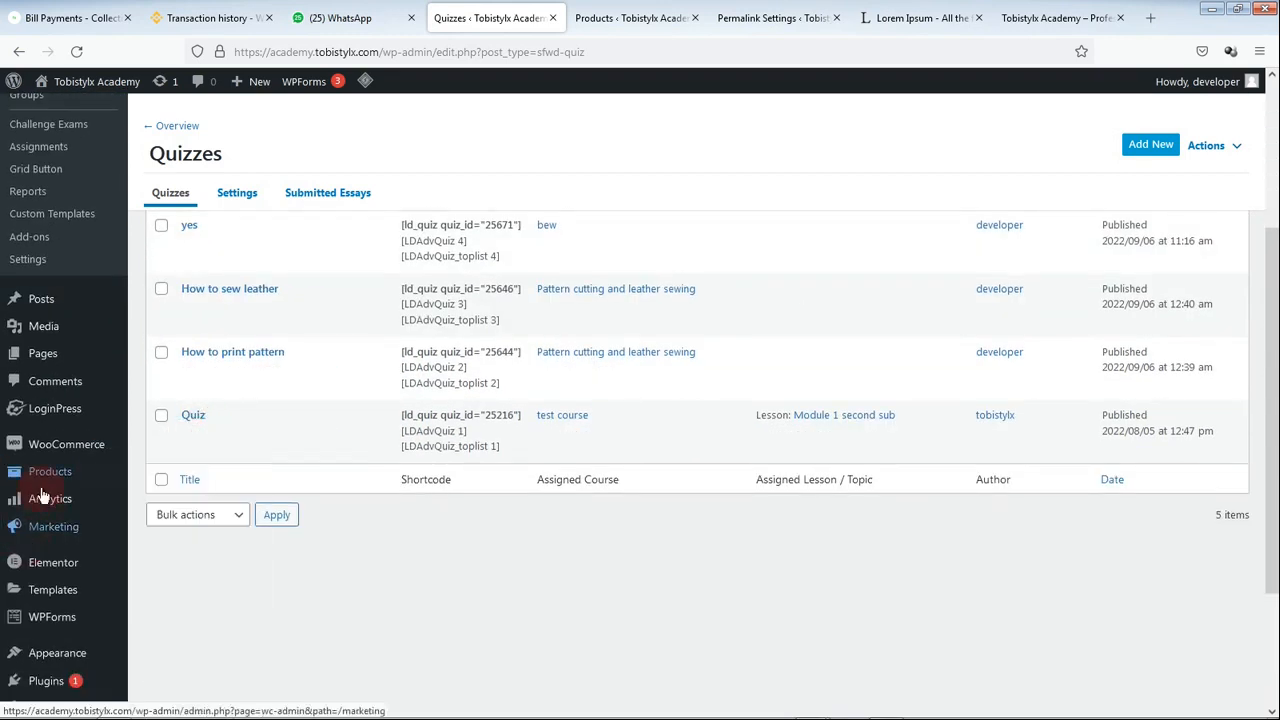
pyautogui.moveTo(55, 455)
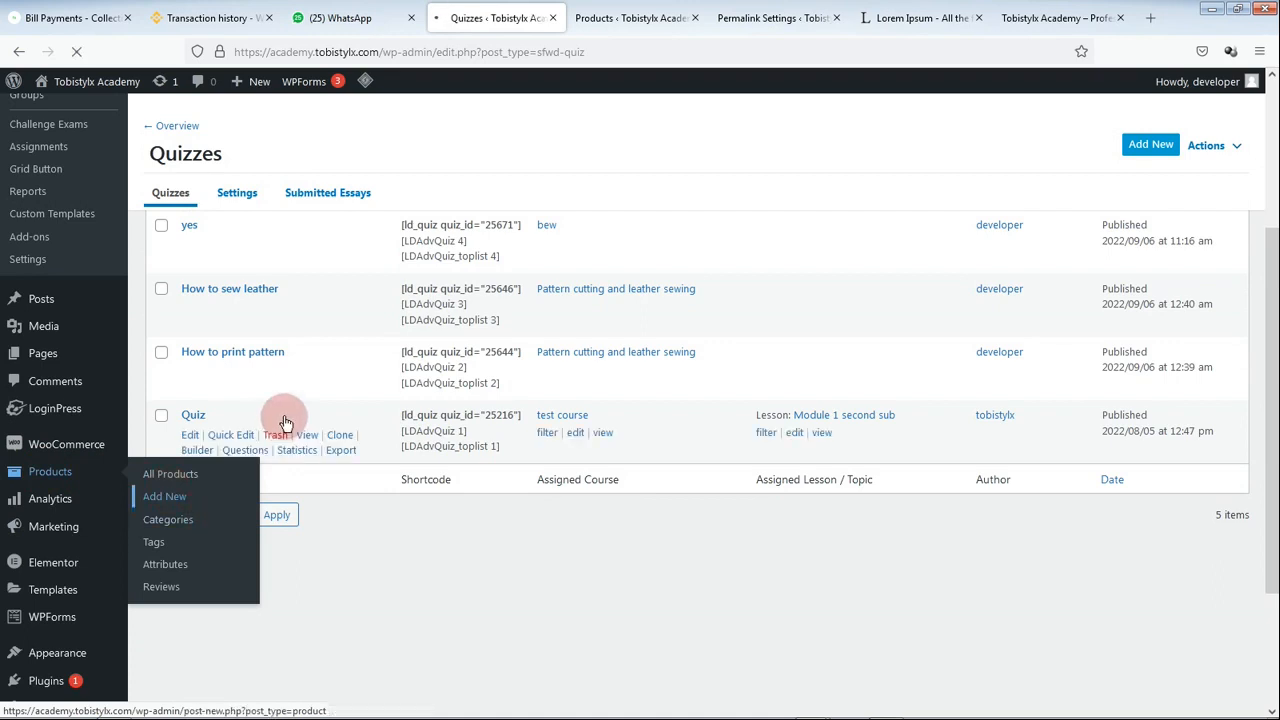
pyautogui.click(343, 243)
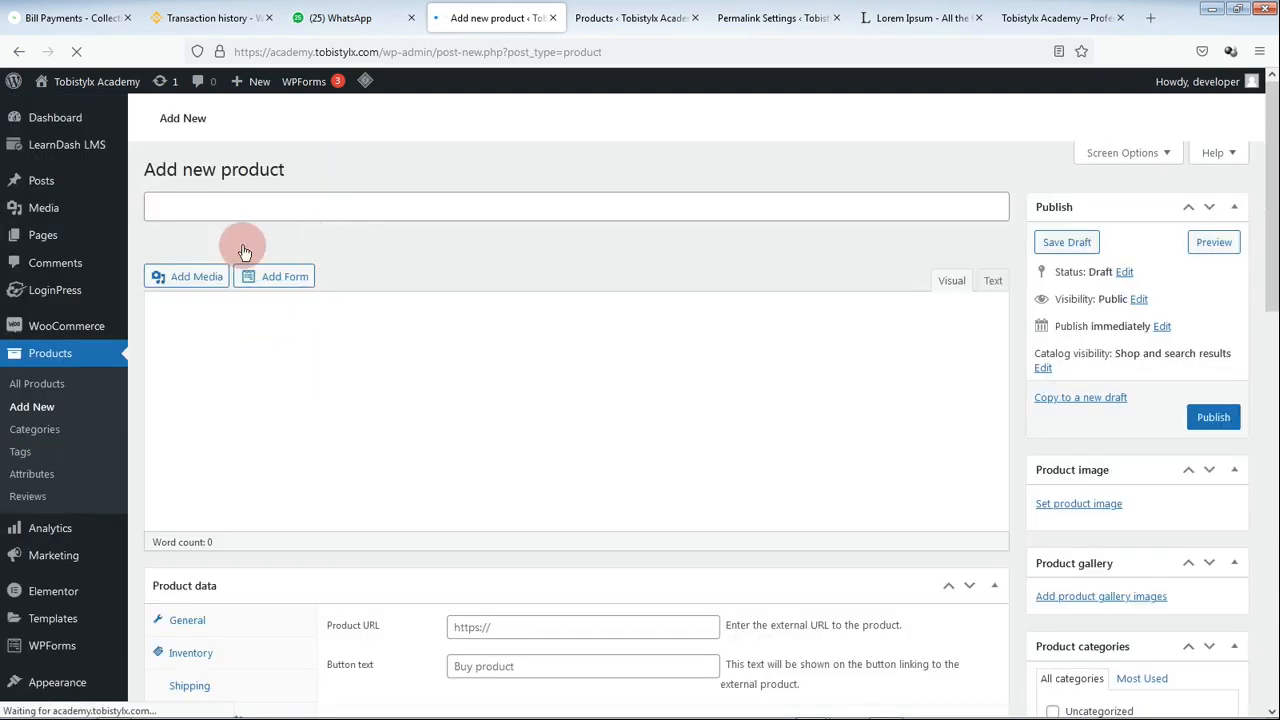
# Step: Copy the title 'How to cook bag leather' from the LearnDash Courses list and return to the new product form
pyautogui.click(254, 211)
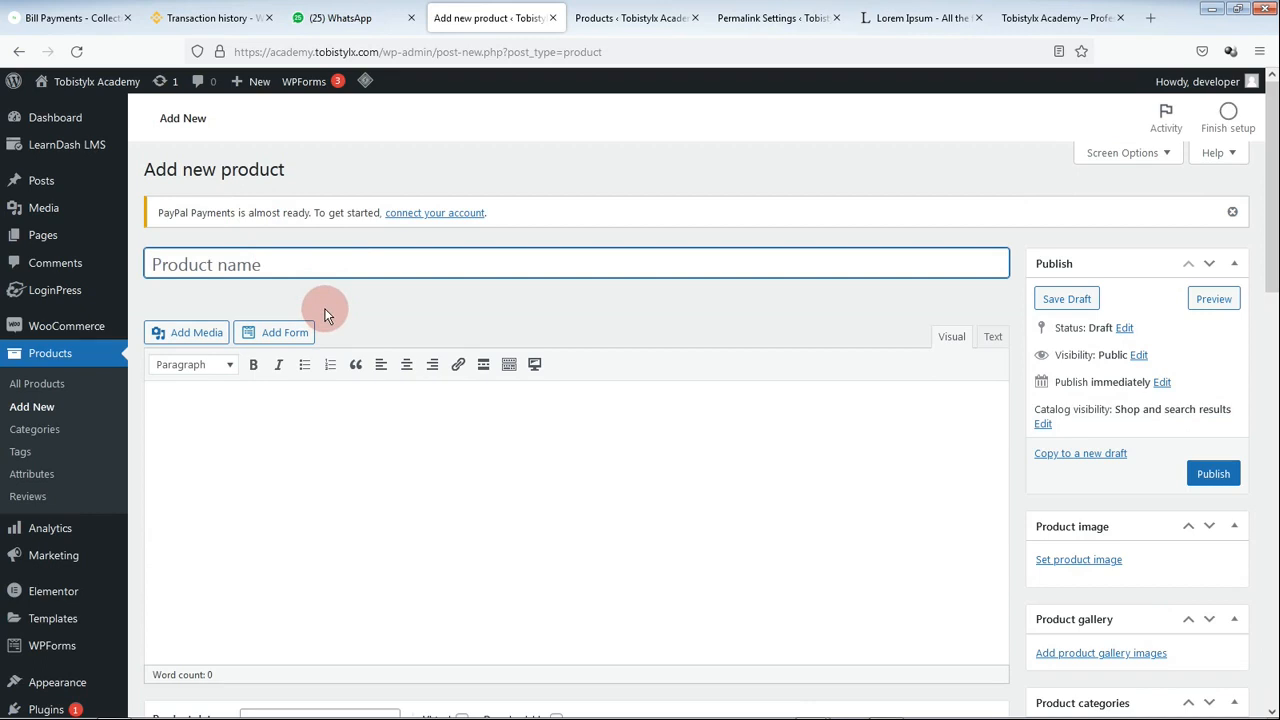
pyautogui.click(612, 17)
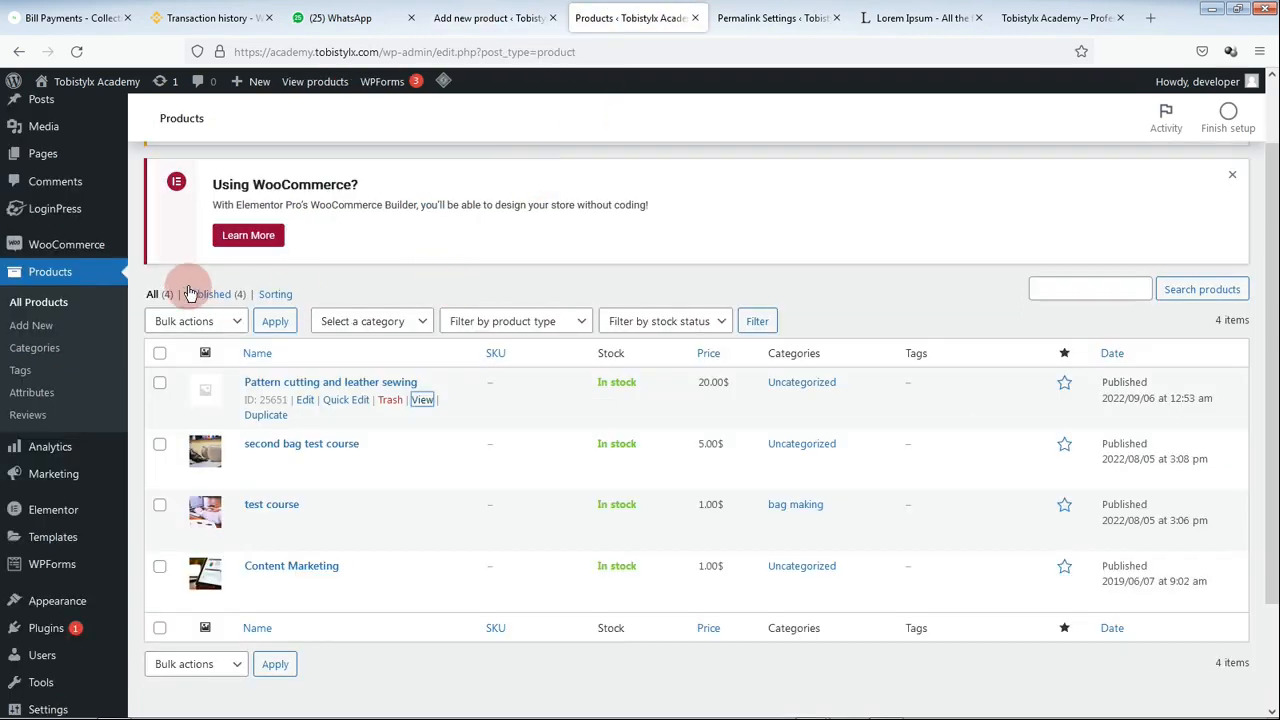
pyautogui.scroll(1, 216, 314)
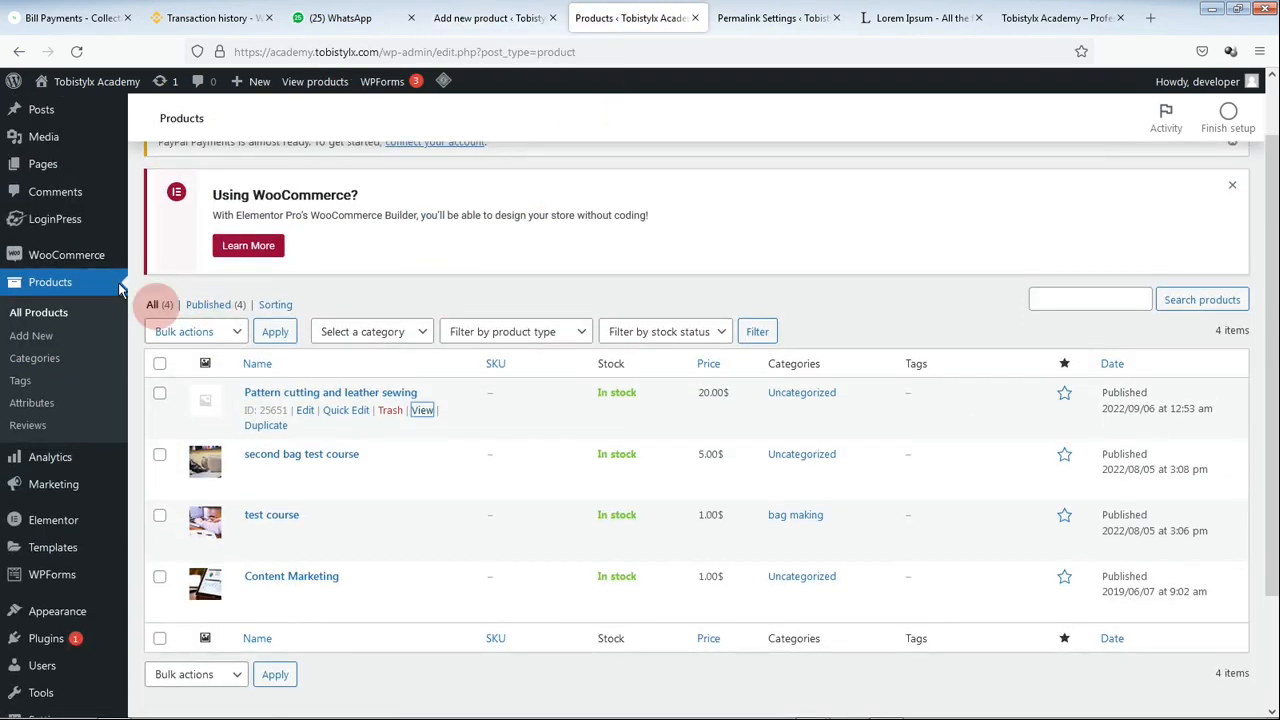
pyautogui.moveTo(60, 120)
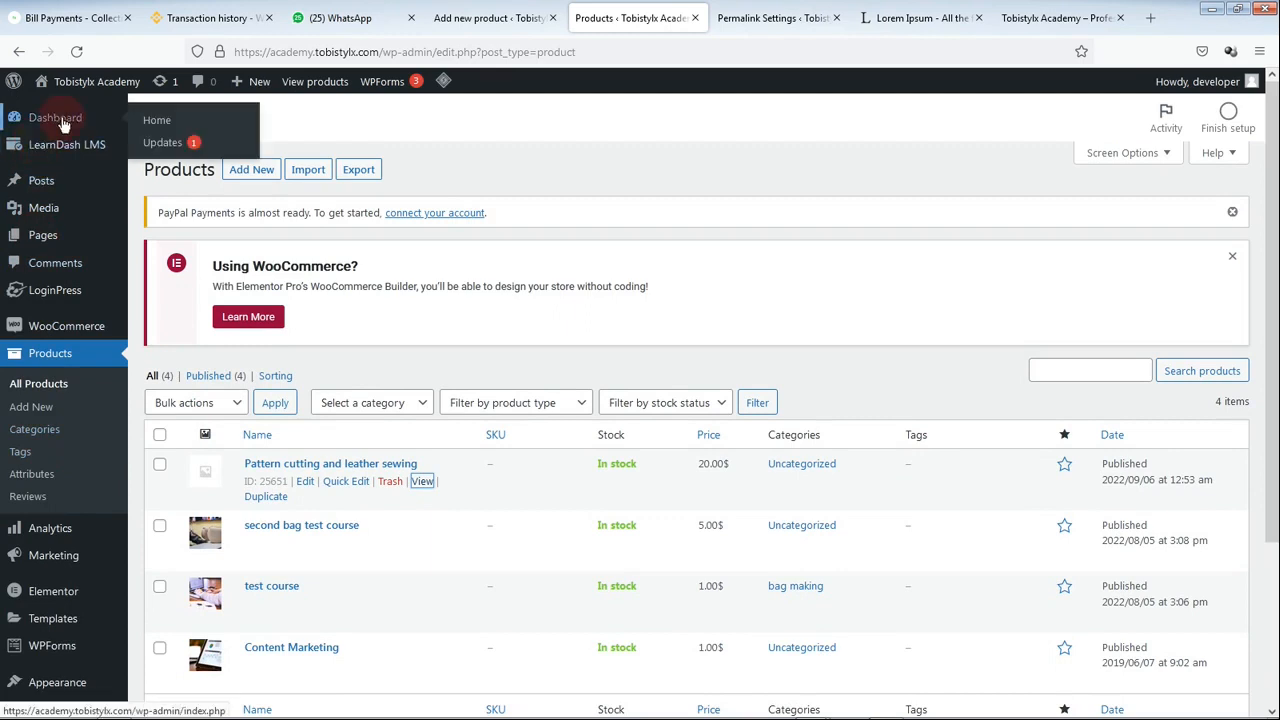
pyautogui.moveTo(67, 144)
pyautogui.click(161, 169)
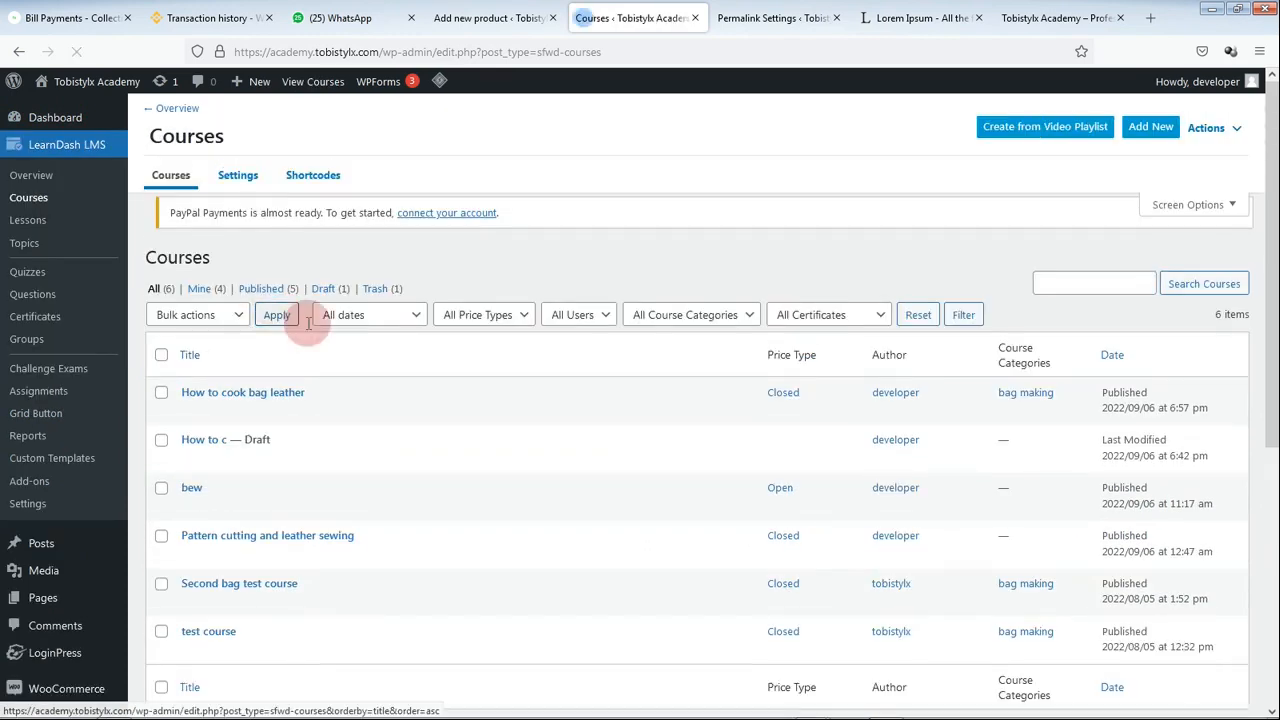
pyautogui.moveTo(312, 422); pyautogui.dragTo(187, 432)
pyautogui.hotkey('ctrl', 'c')
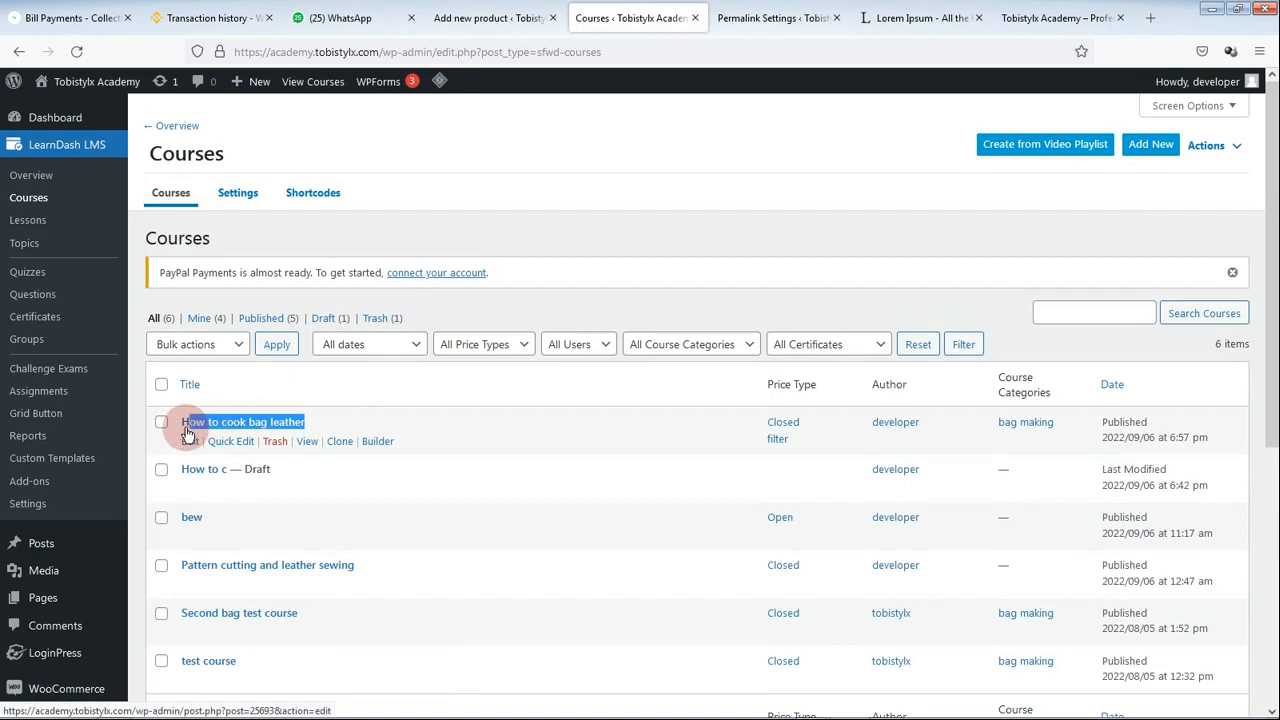
pyautogui.click(518, 15)
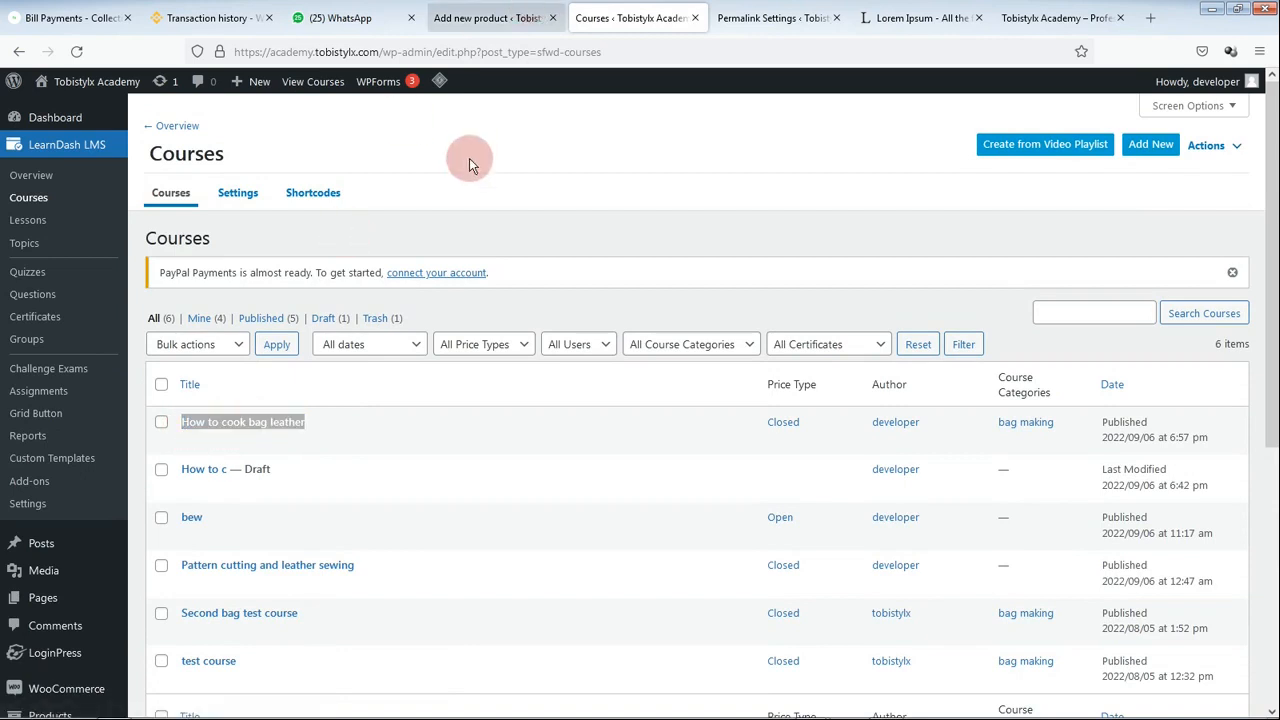
pyautogui.click(451, 15)
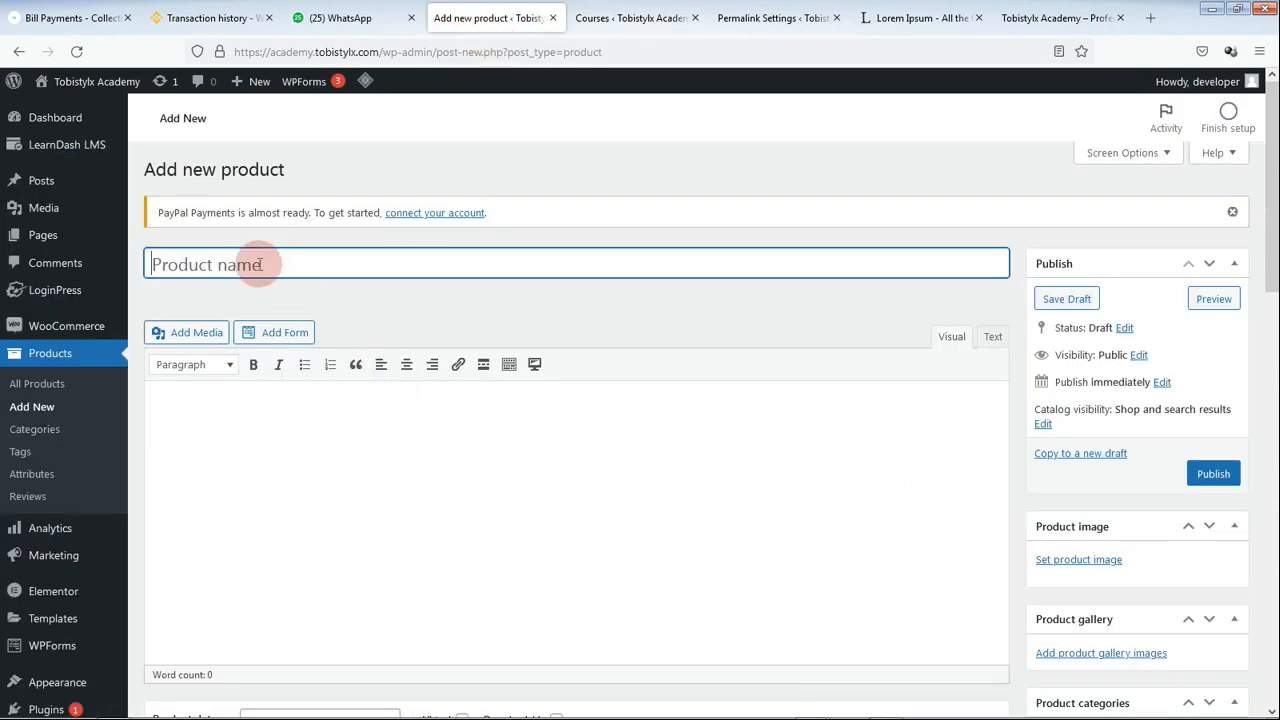
# Step: Name the product 'How to cook bag leather' by pasting the course title
pyautogui.hotkey('ctrl', 'v')
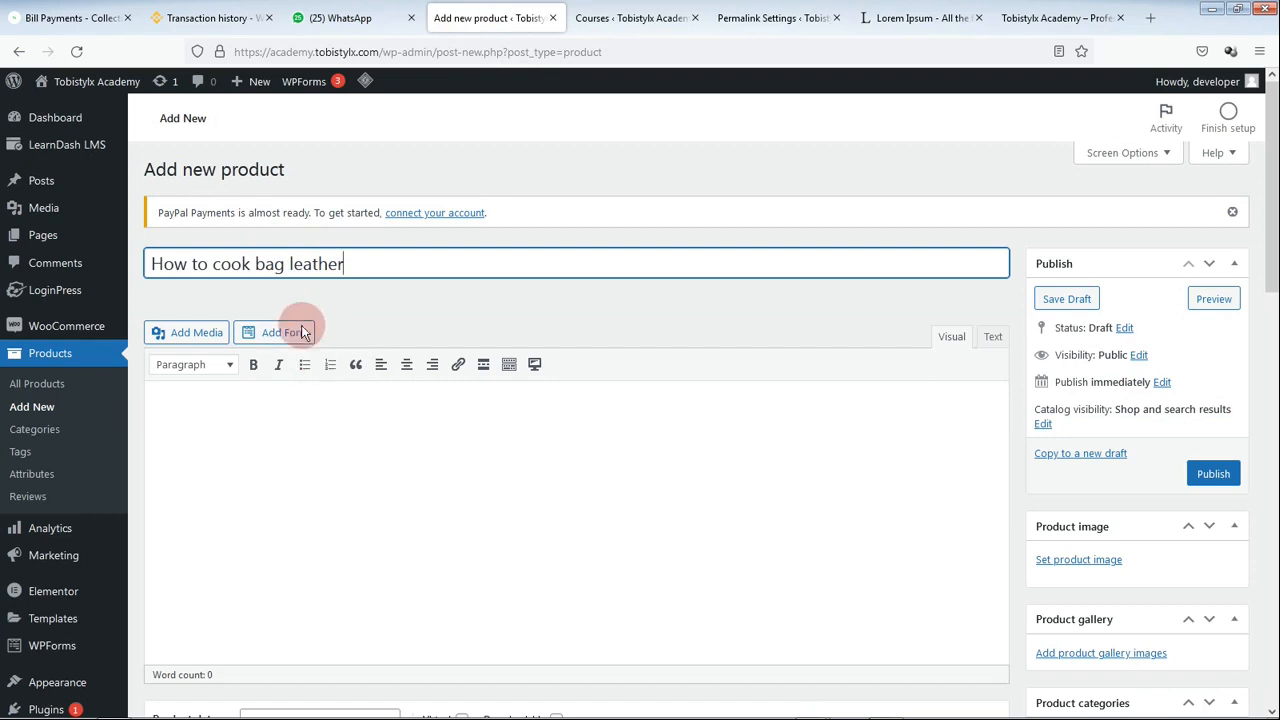
pyautogui.click(340, 407)
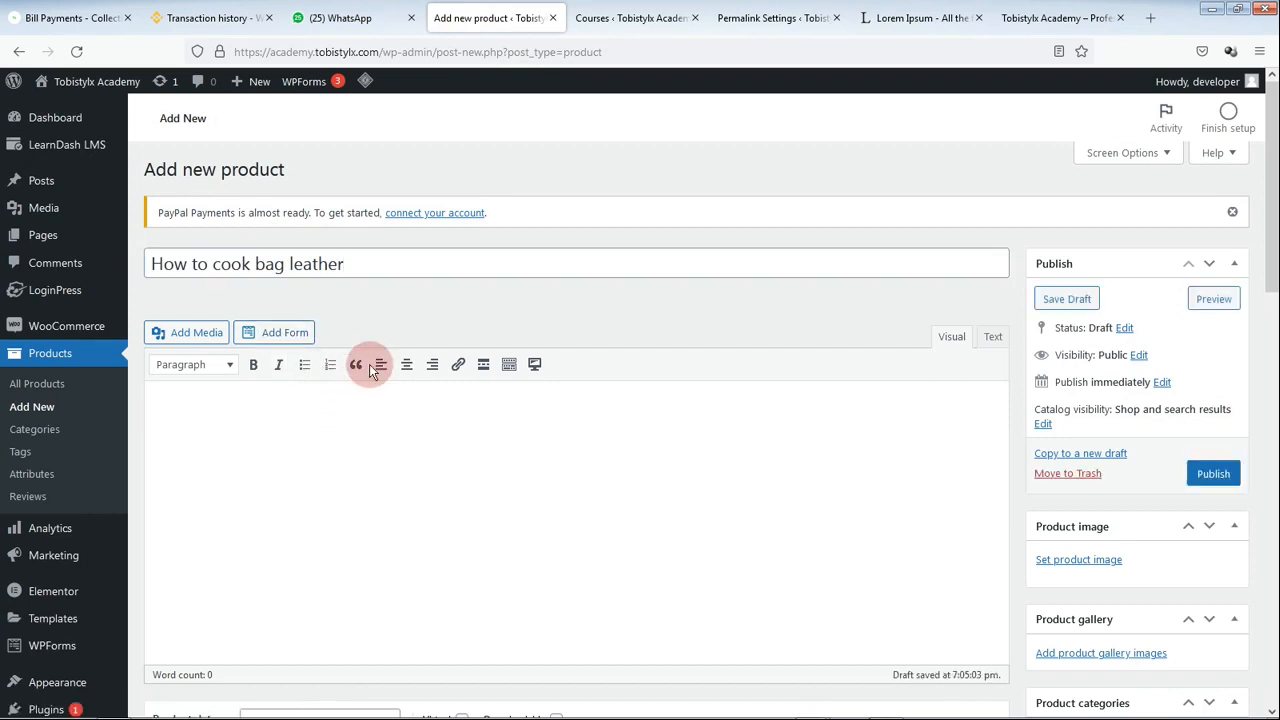
pyautogui.scroll(-1, 305, 403)
pyautogui.scroll(-1, 300, 380)
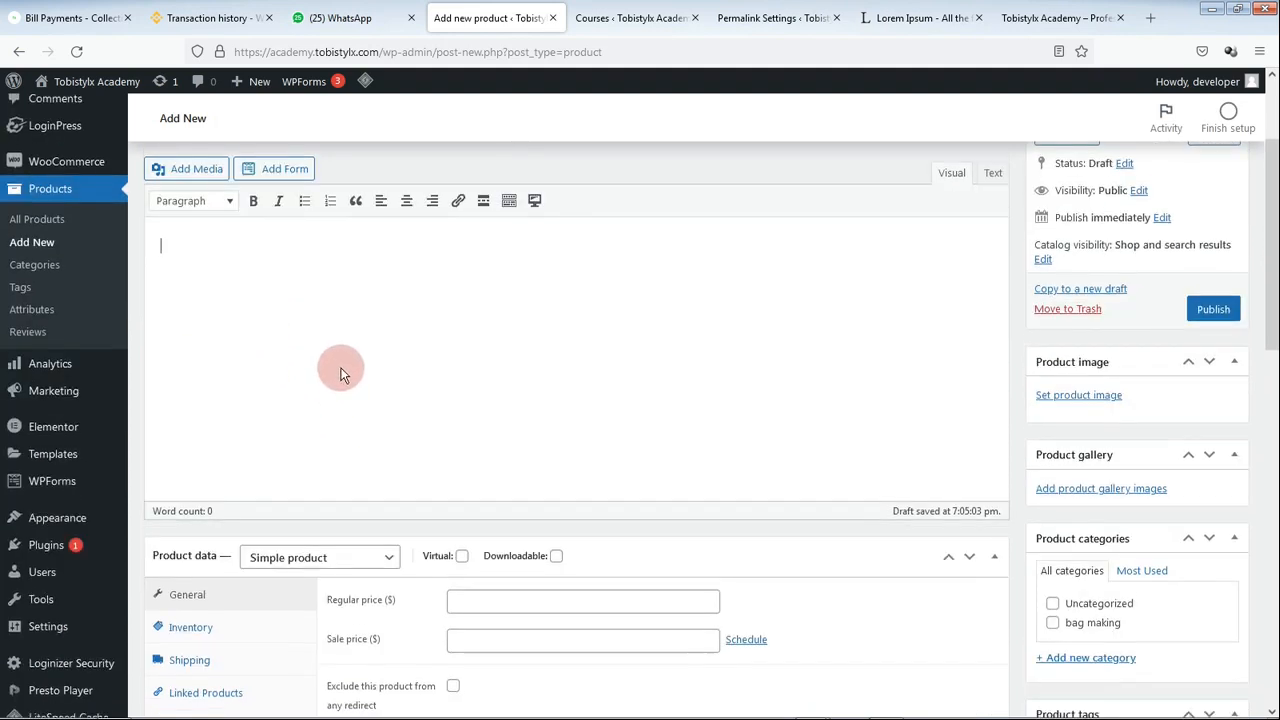
pyautogui.scroll(-6, 340, 371)
pyautogui.scroll(-2, 431, 573)
pyautogui.click(193, 408)
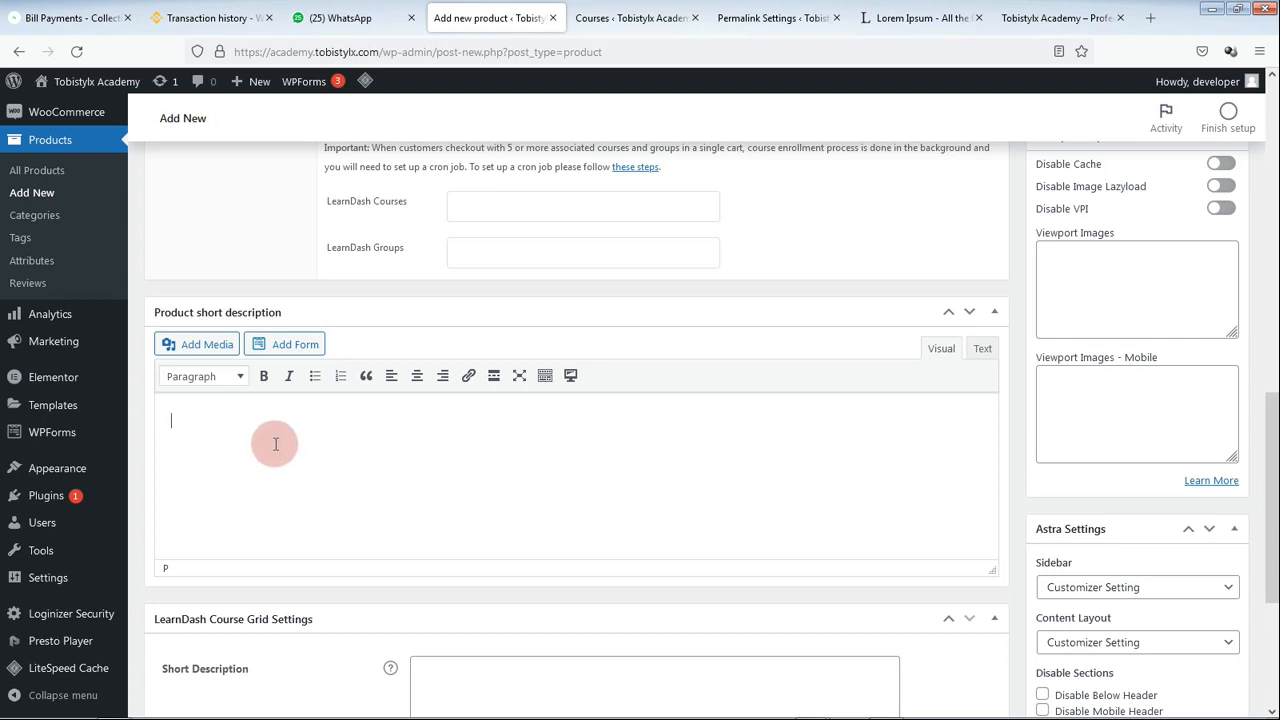
# Step: Fill the short description with a copied Lorem Ipsum paragraph
pyautogui.click(915, 17)
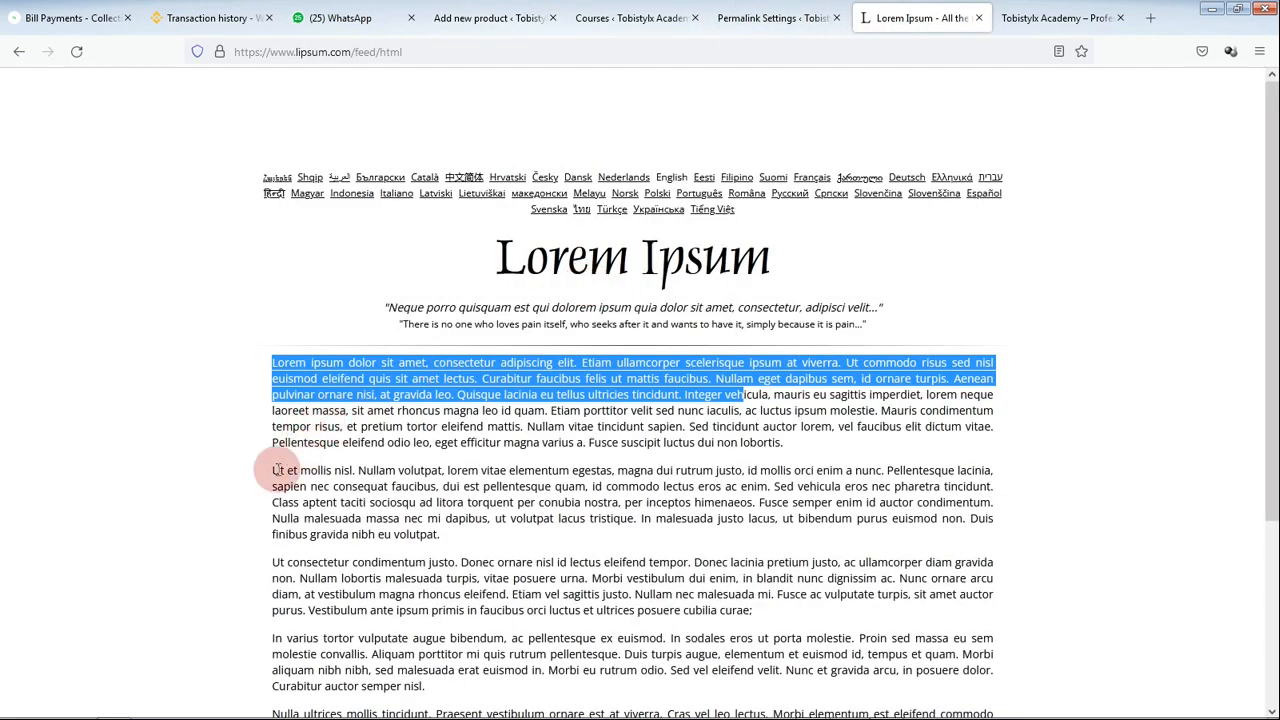
pyautogui.moveTo(271, 470); pyautogui.dragTo(298, 470)
pyautogui.moveTo(543, 538); pyautogui.dragTo(262, 468)
pyautogui.hotkey('ctrl', 'c')
pyautogui.click(432, 526)
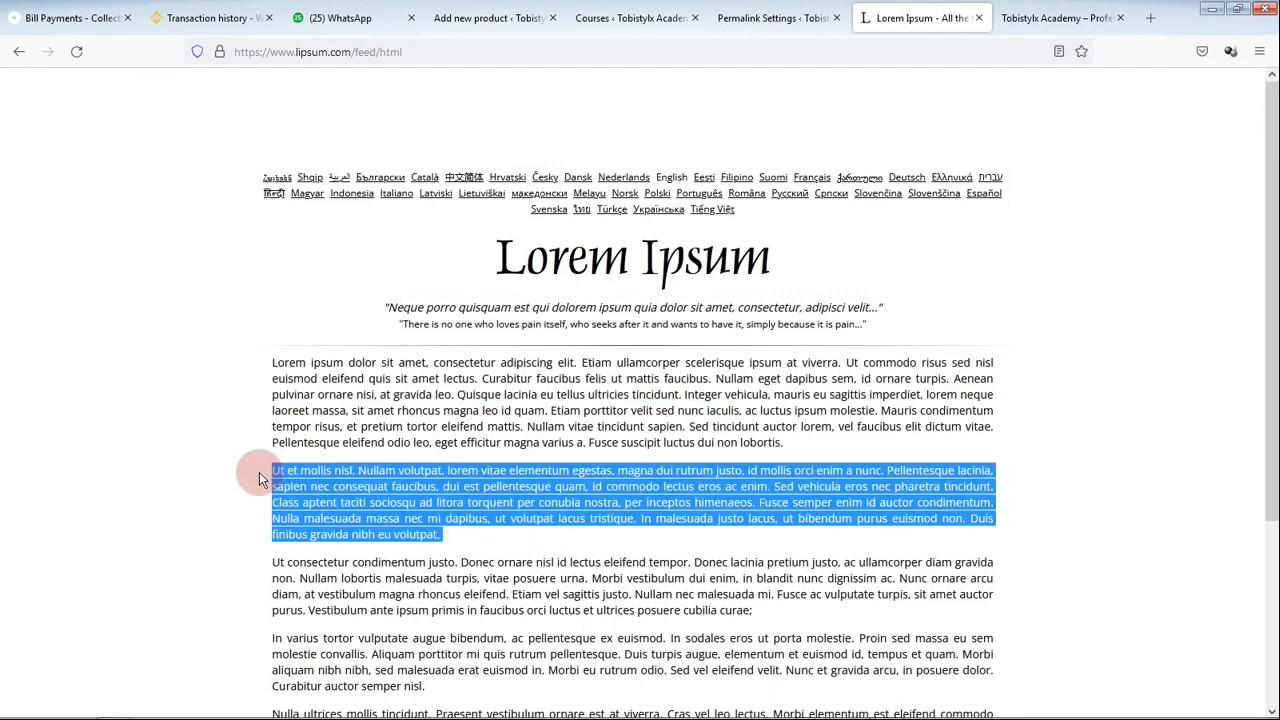
pyautogui.click(470, 17)
pyautogui.click(270, 434)
pyautogui.hotkey('ctrl', 'v')
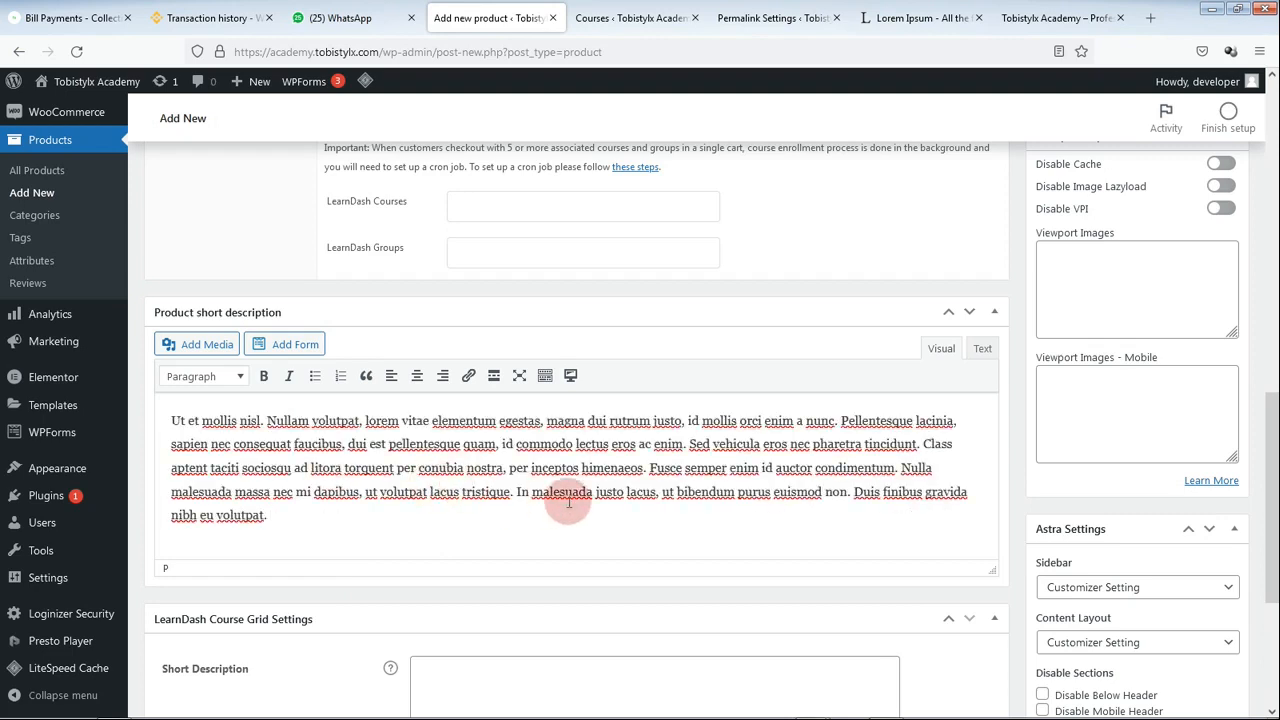
pyautogui.scroll(1, 566, 460)
pyautogui.scroll(1, 700, 580)
pyautogui.scroll(1, 707, 592)
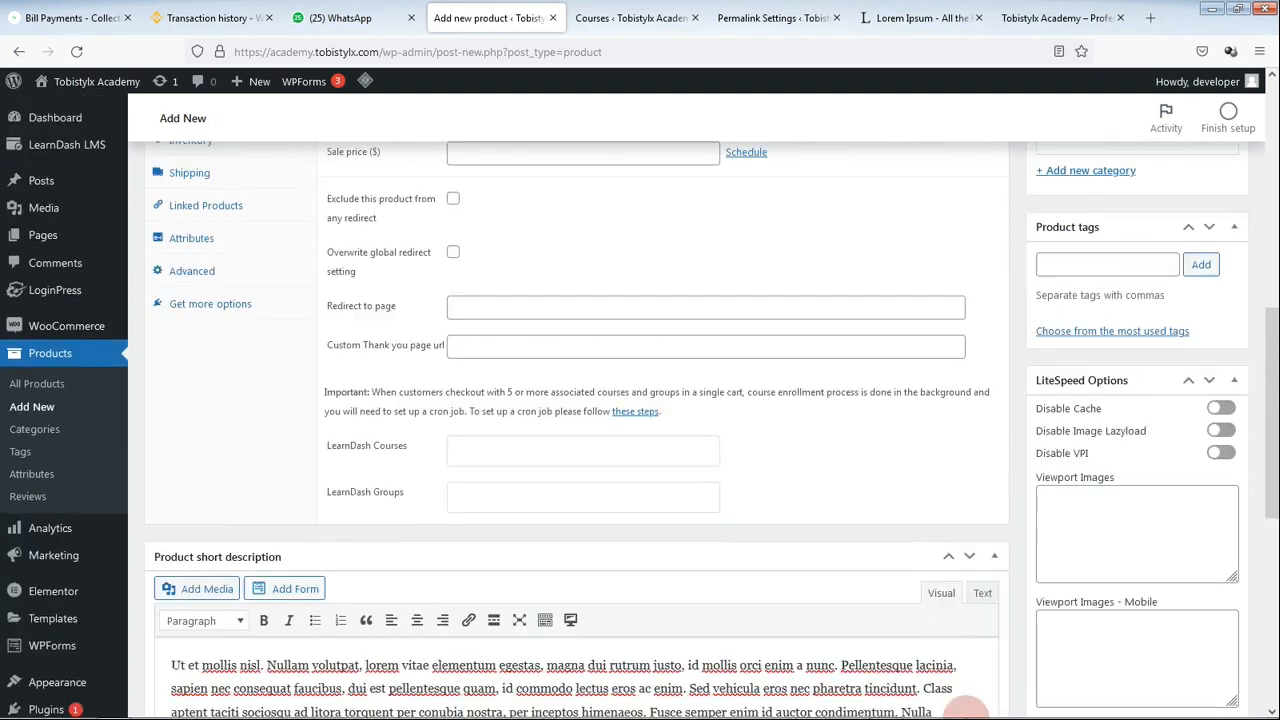
pyautogui.scroll(3, 314, 611)
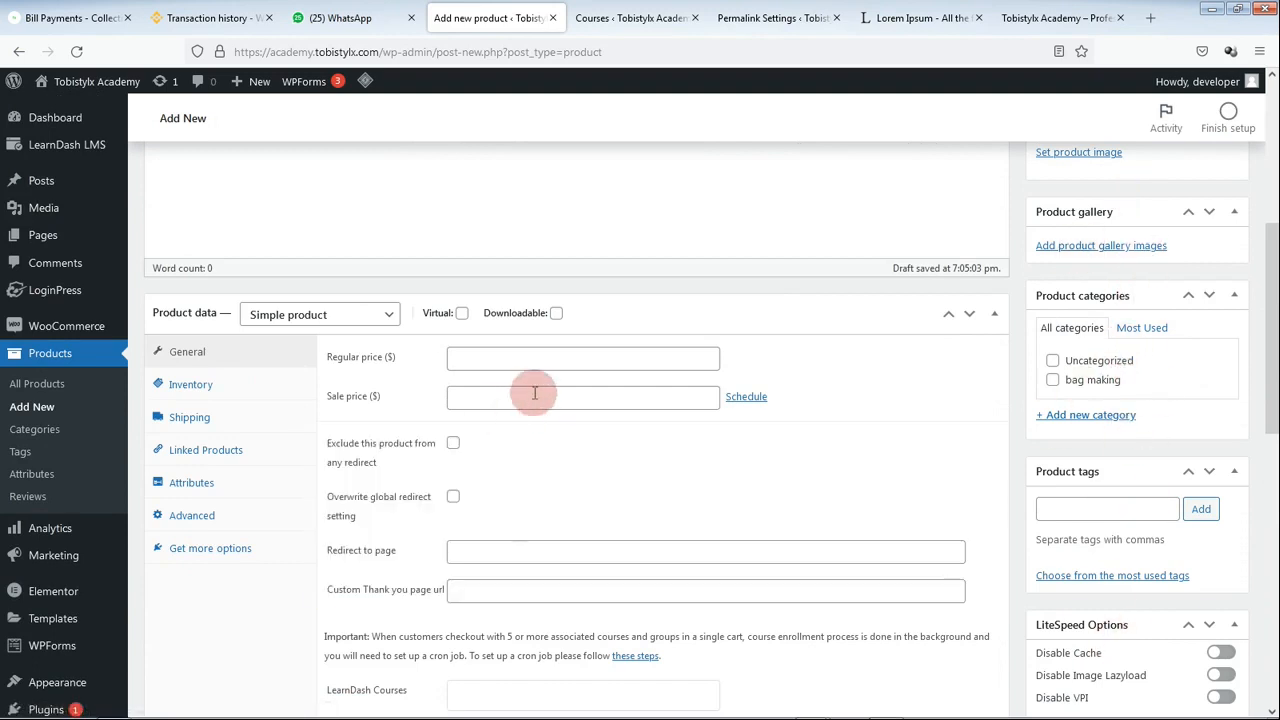
pyautogui.scroll(2, 550, 388)
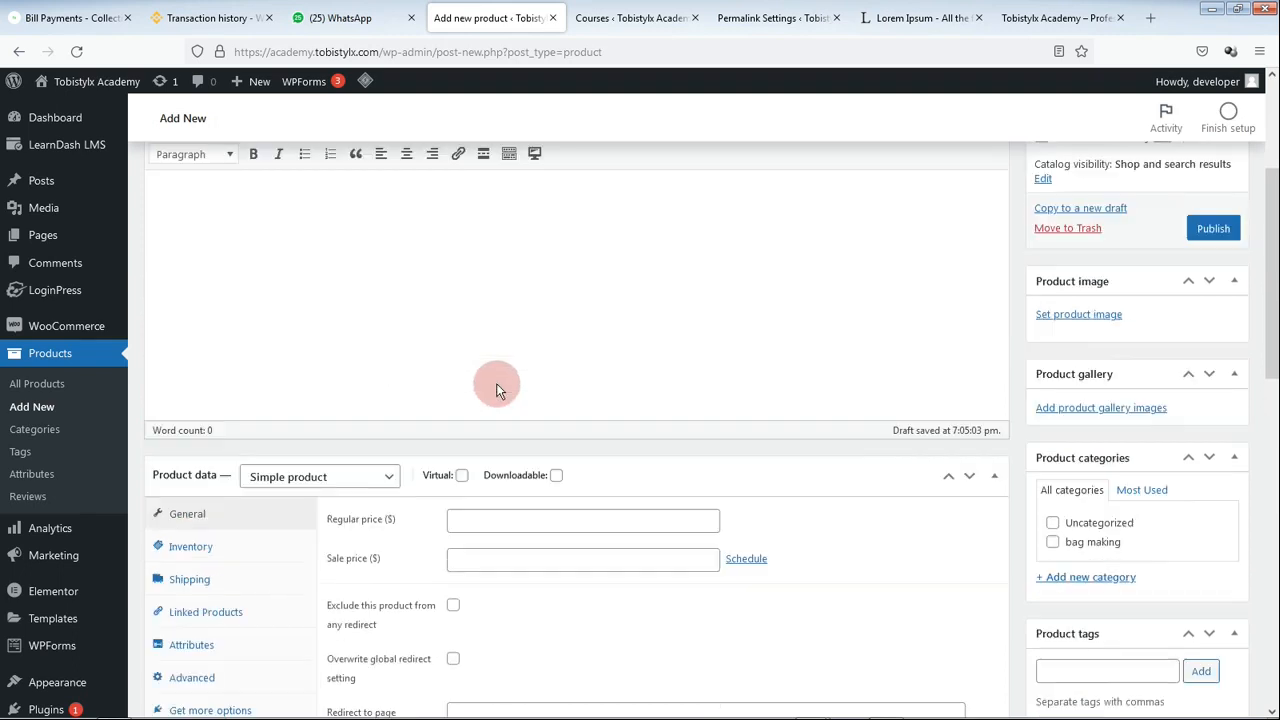
# Step: Set the product data type to Course with a regular price of 20
pyautogui.click(344, 487)
pyautogui.click(280, 604)
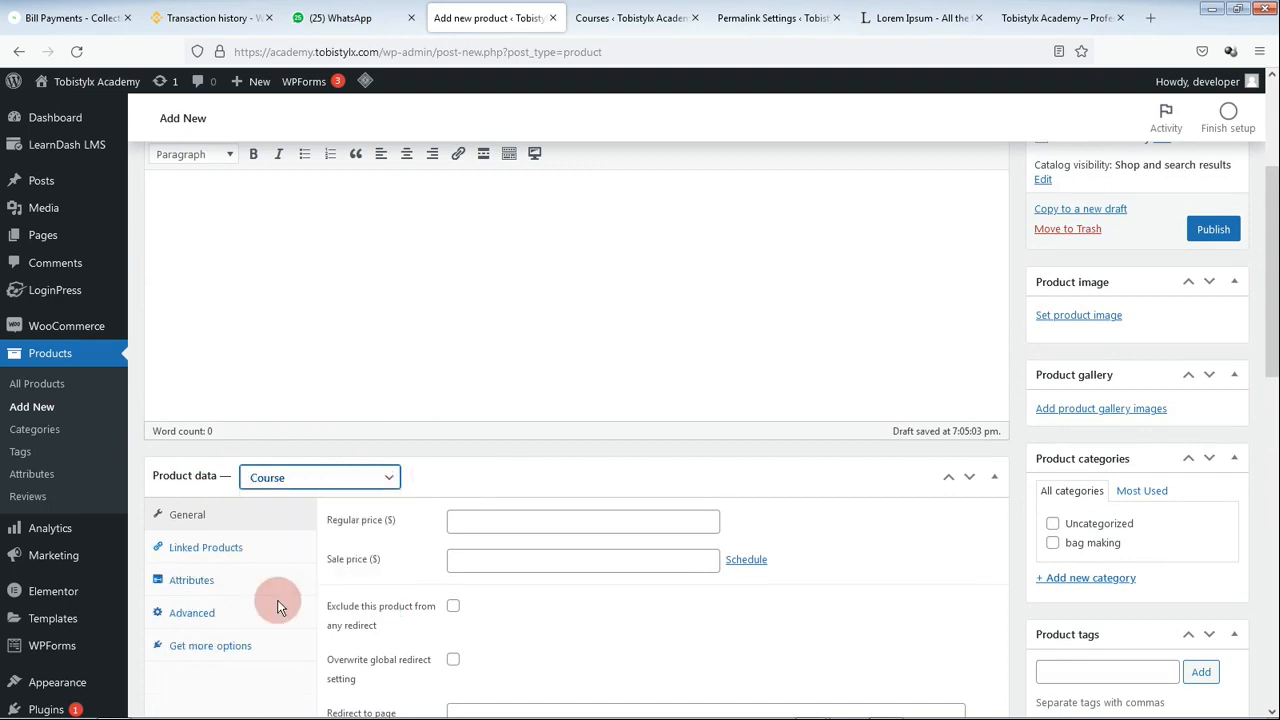
pyautogui.click(509, 521)
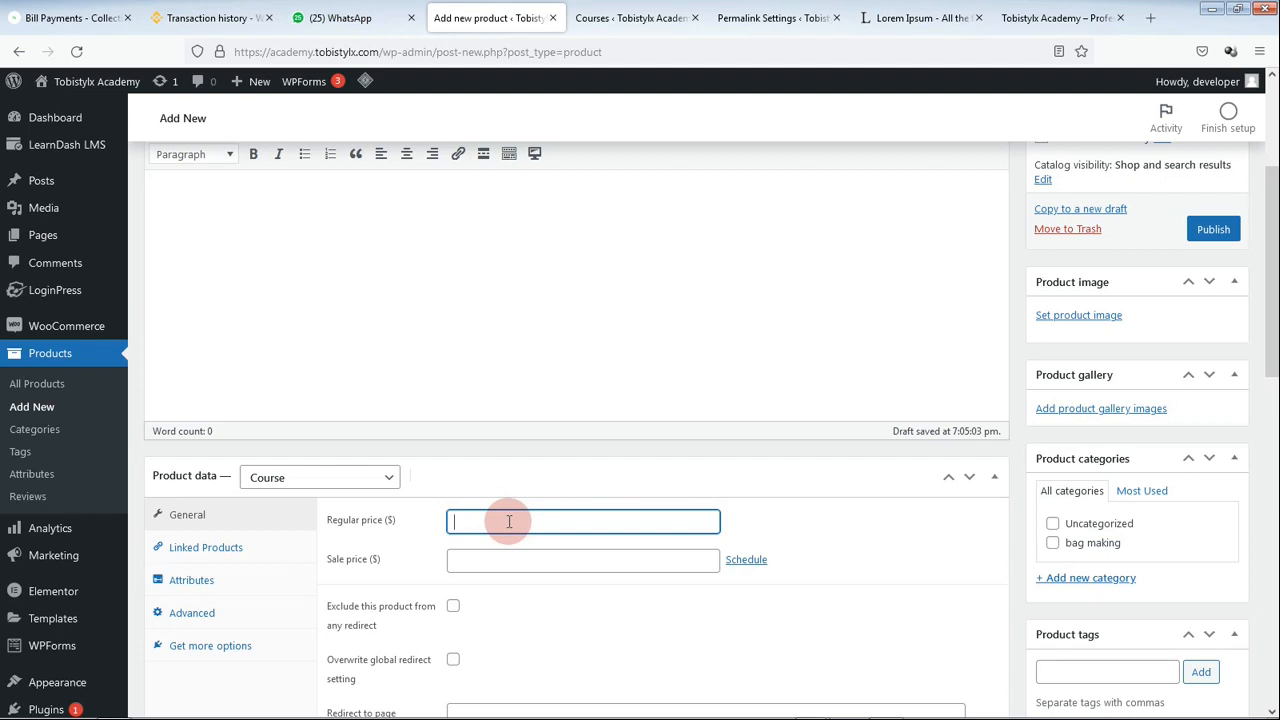
pyautogui.click(603, 10)
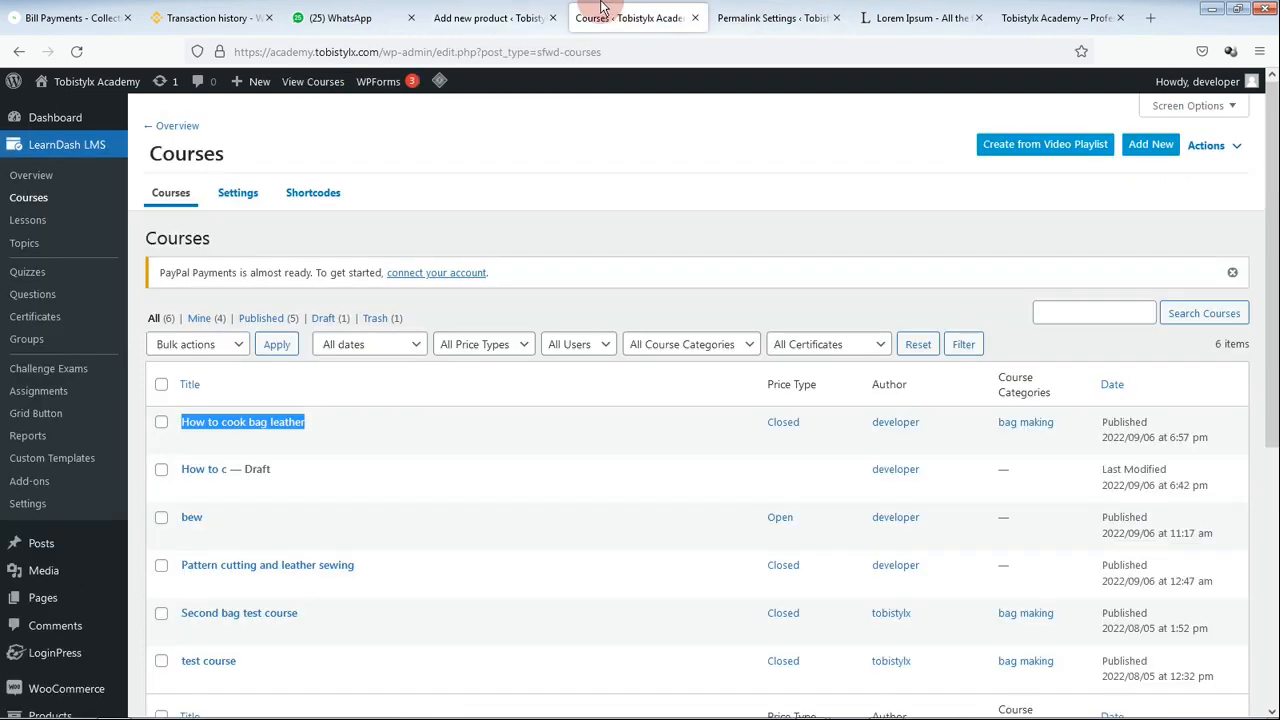
pyautogui.click(500, 12)
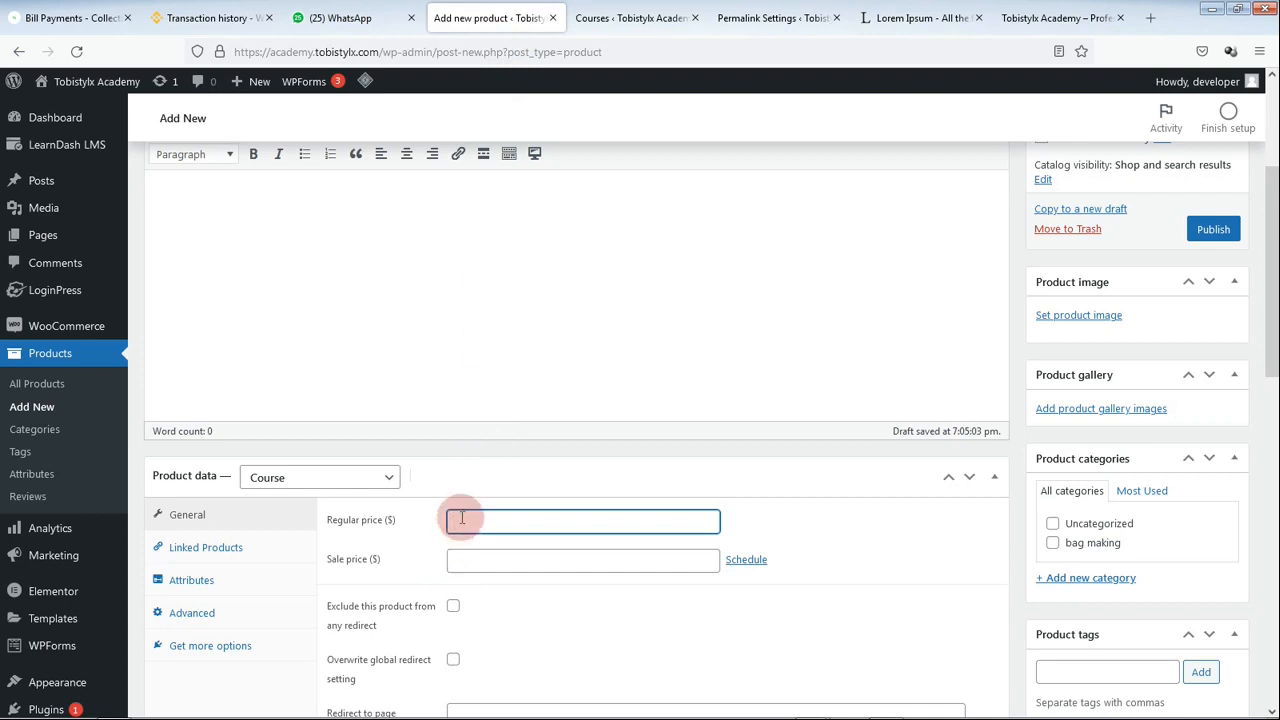
pyautogui.write('20')
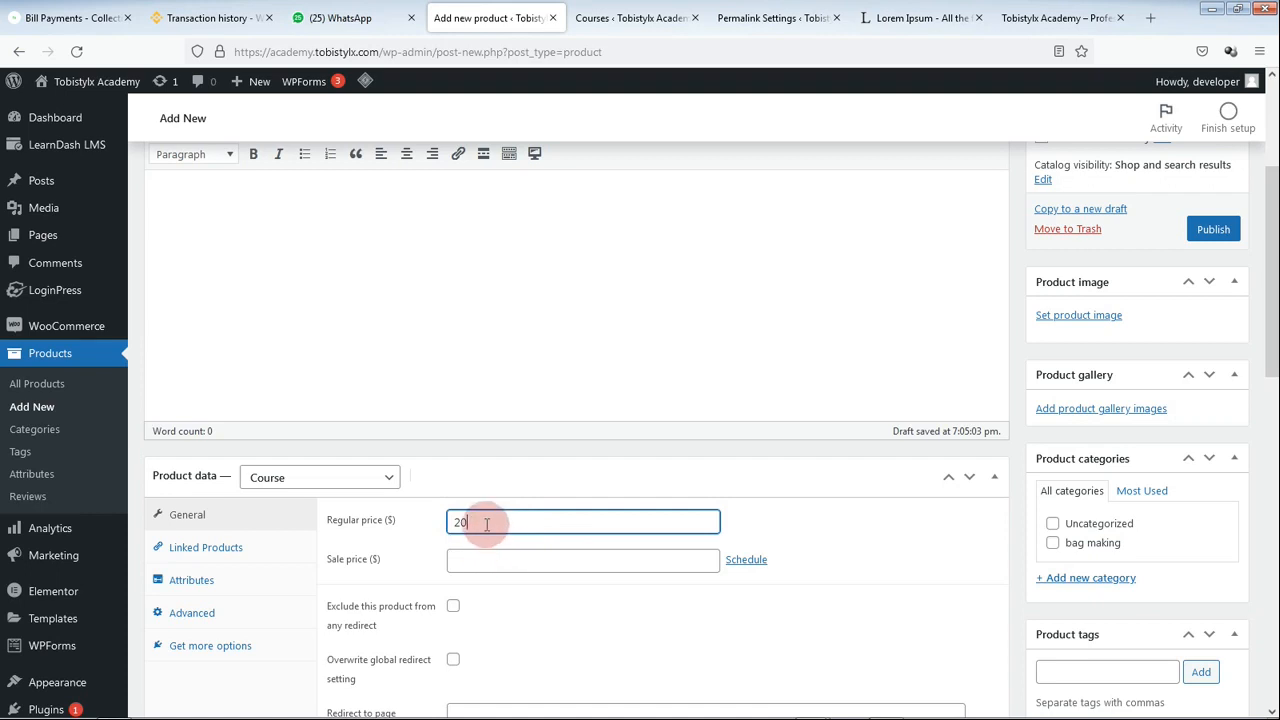
# Step: Publish the How to cook bag leather product
pyautogui.scroll(-2, 740, 430)
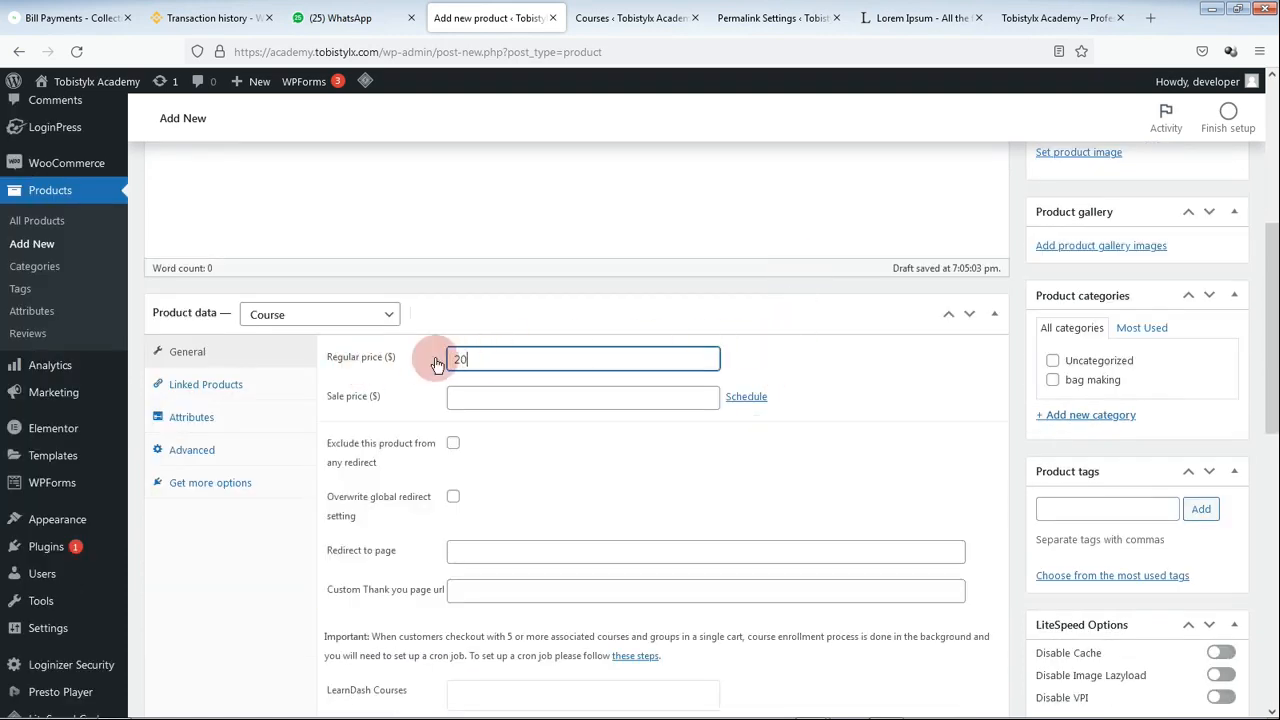
pyautogui.scroll(1, 510, 456)
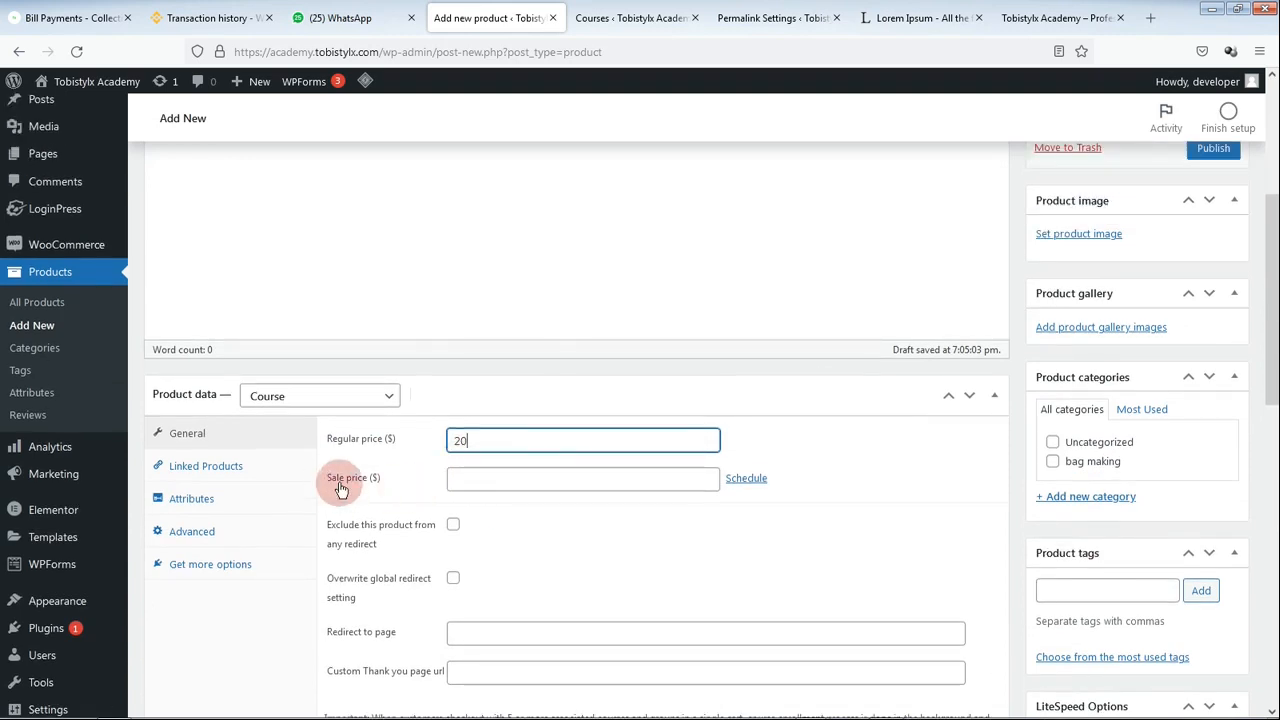
pyautogui.click(478, 487)
pyautogui.scroll(1, 873, 365)
pyautogui.scroll(2, 873, 365)
pyautogui.click(1214, 312)
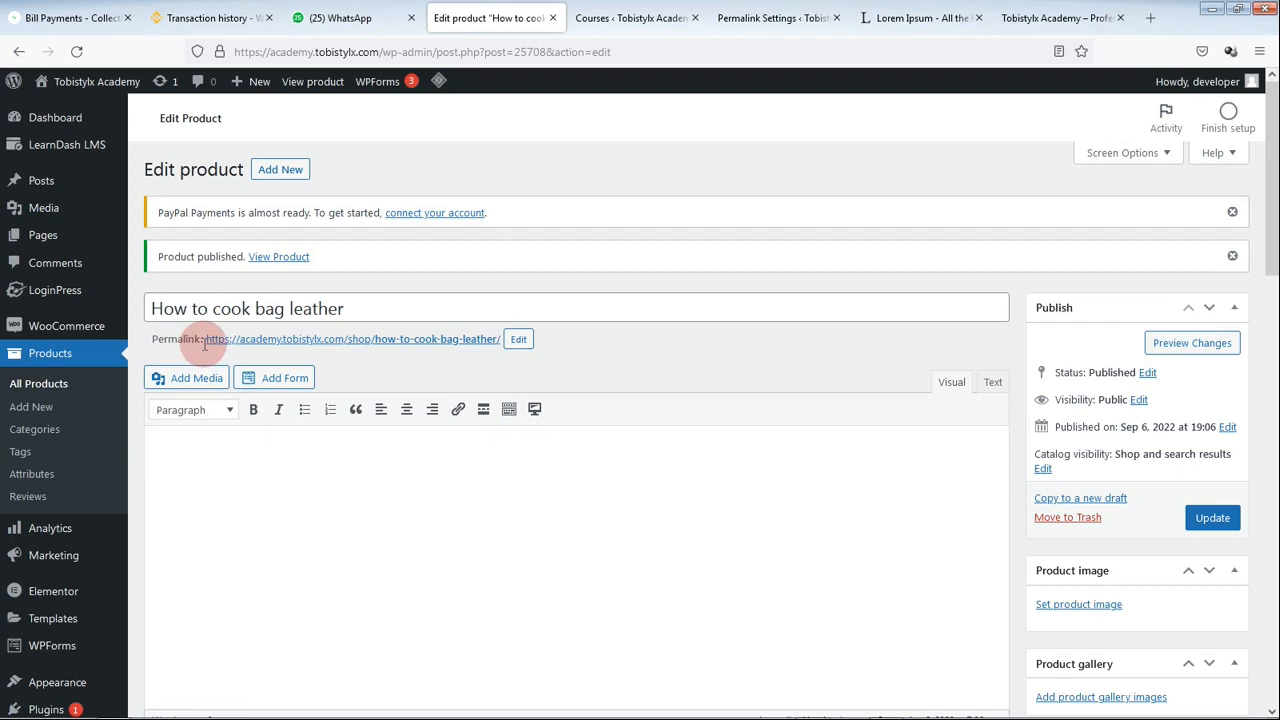
# Step: Select the product's shop permalink, /shop/how-to-cook-bag-leather/, for copying
pyautogui.moveTo(205, 343); pyautogui.dragTo(287, 338)
pyautogui.click(372, 357)
pyautogui.moveTo(206, 342); pyautogui.dragTo(495, 345)
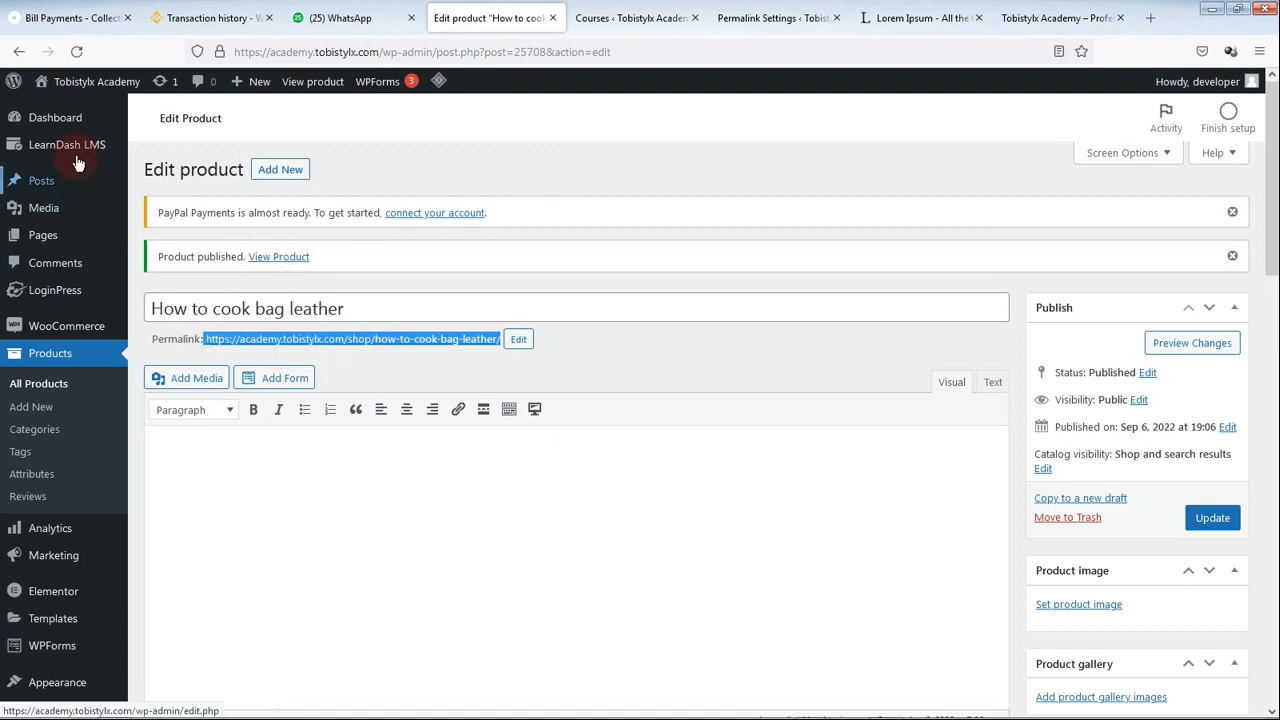
# Step: Open the How to cook bag leather course from LearnDash Courses for editing
pyautogui.moveTo(76, 162)
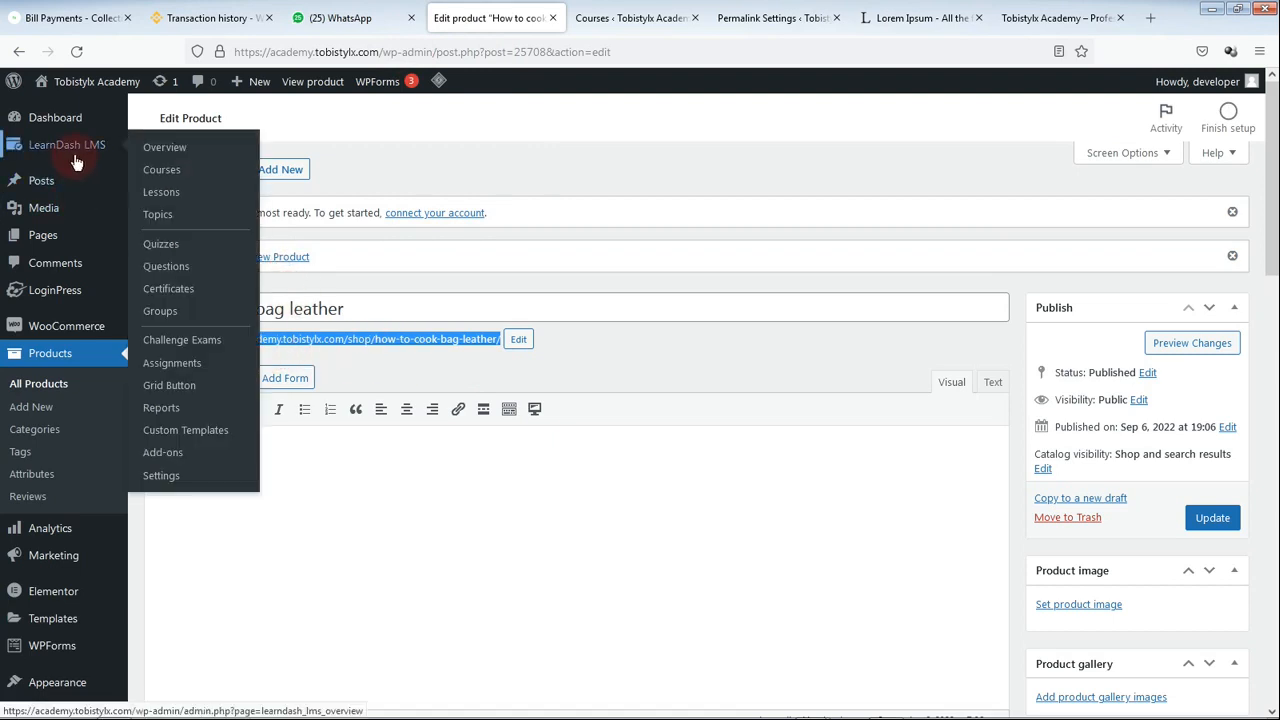
pyautogui.click(228, 184)
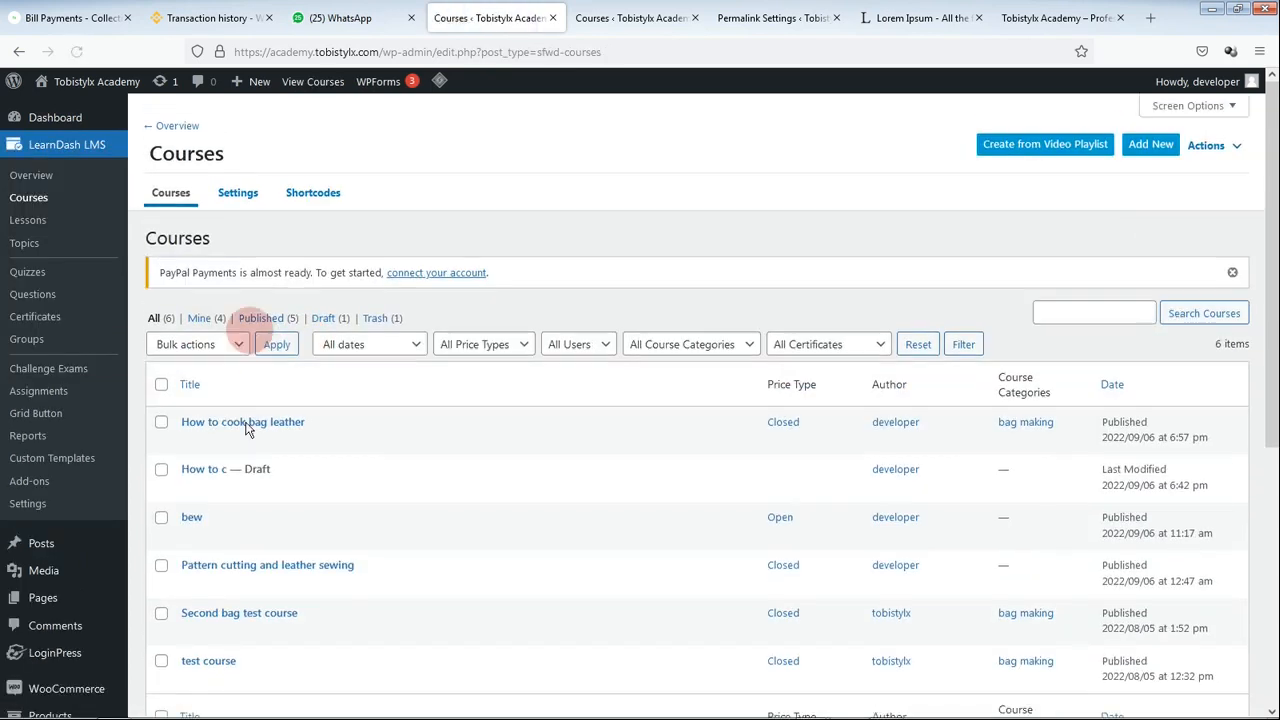
pyautogui.moveTo(257, 445)
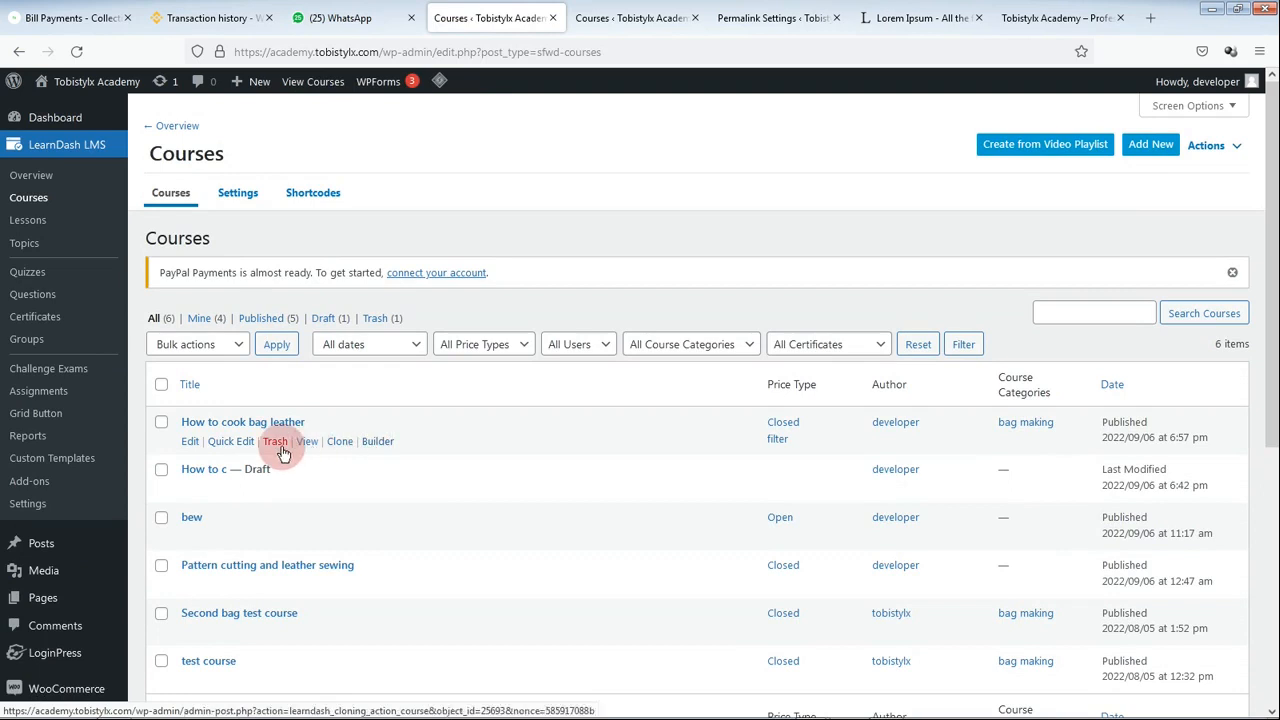
pyautogui.click(376, 447)
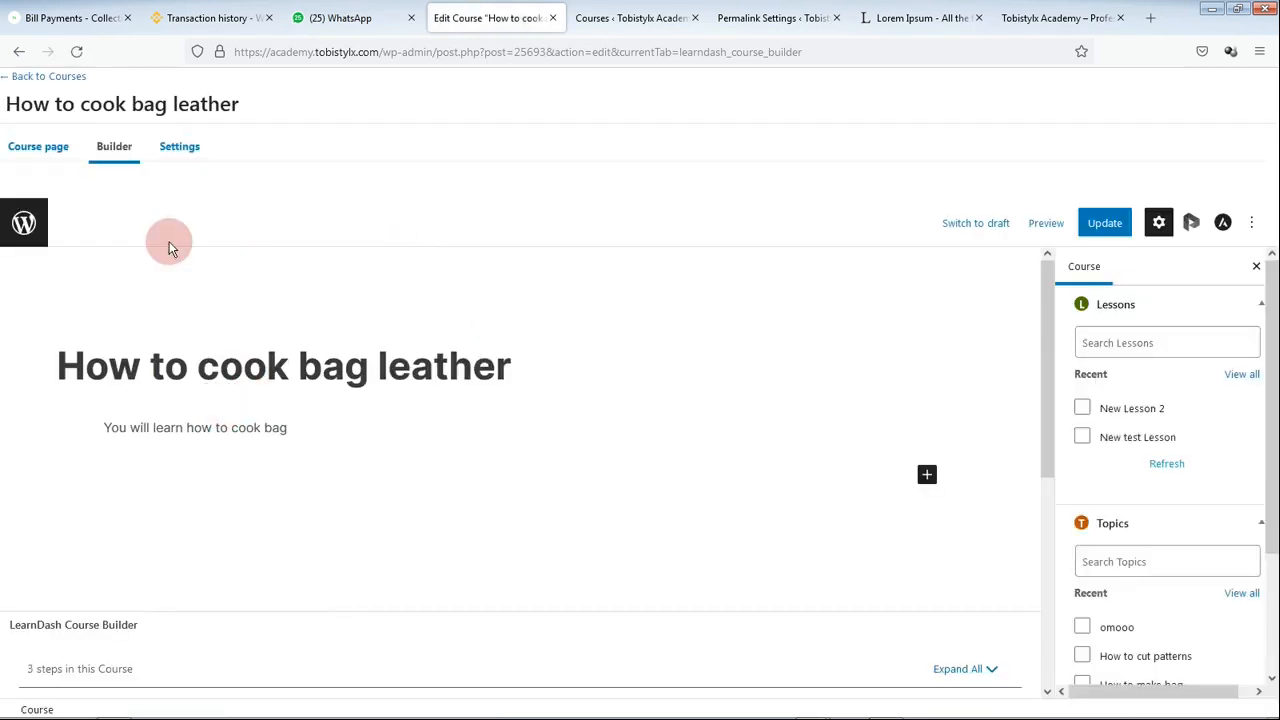
# Step: Change the course price to 20, paste the product link as Button URL, and update
pyautogui.click(180, 160)
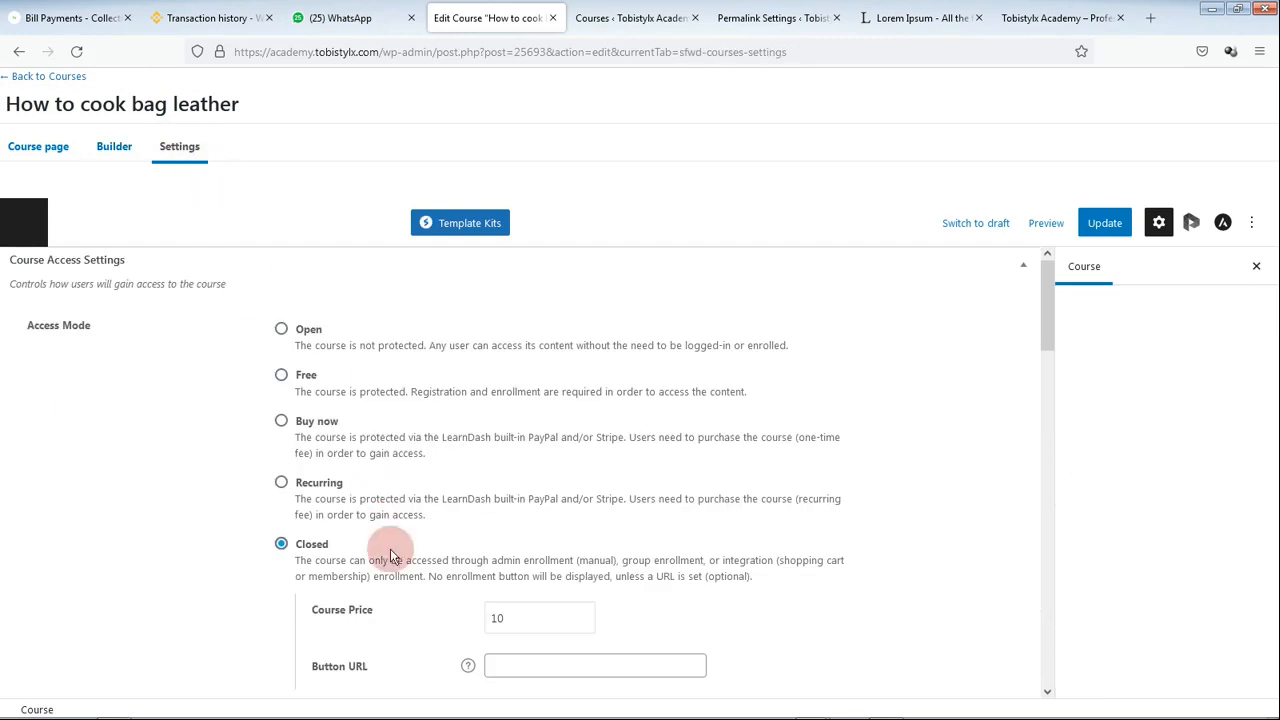
pyautogui.scroll(-2, 430, 560)
pyautogui.doubleClick(500, 456)
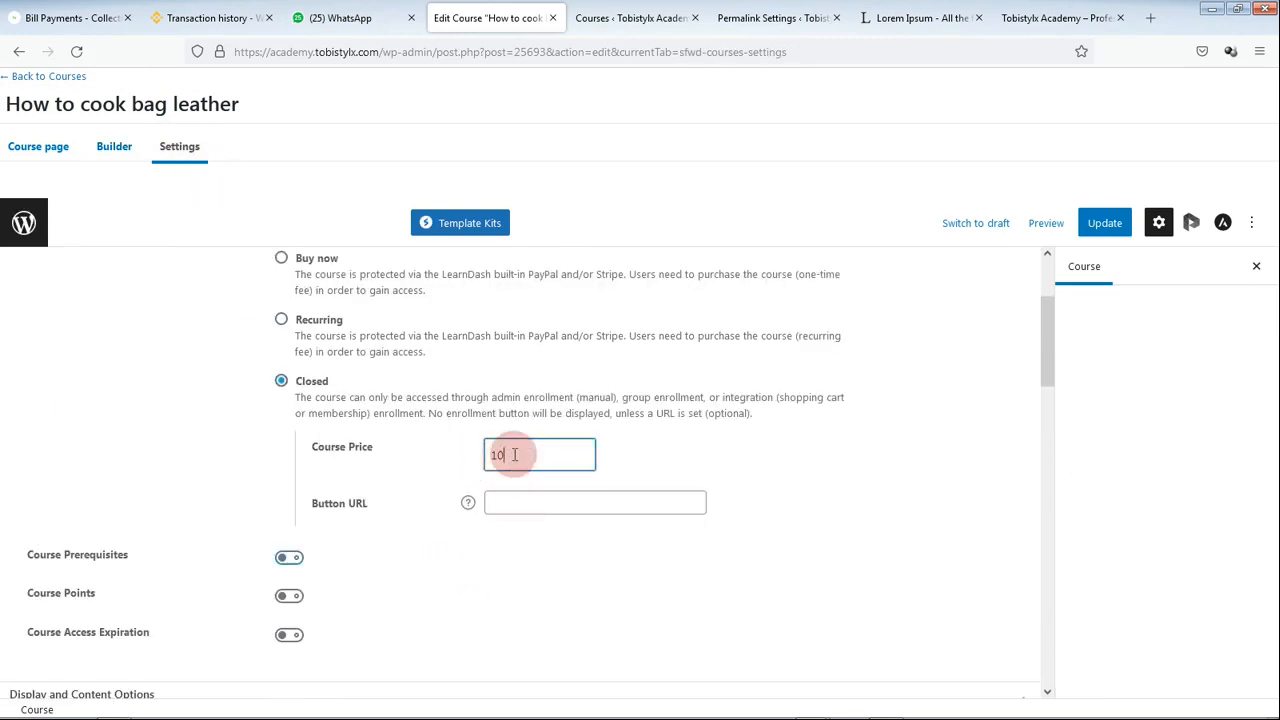
pyautogui.write('2')
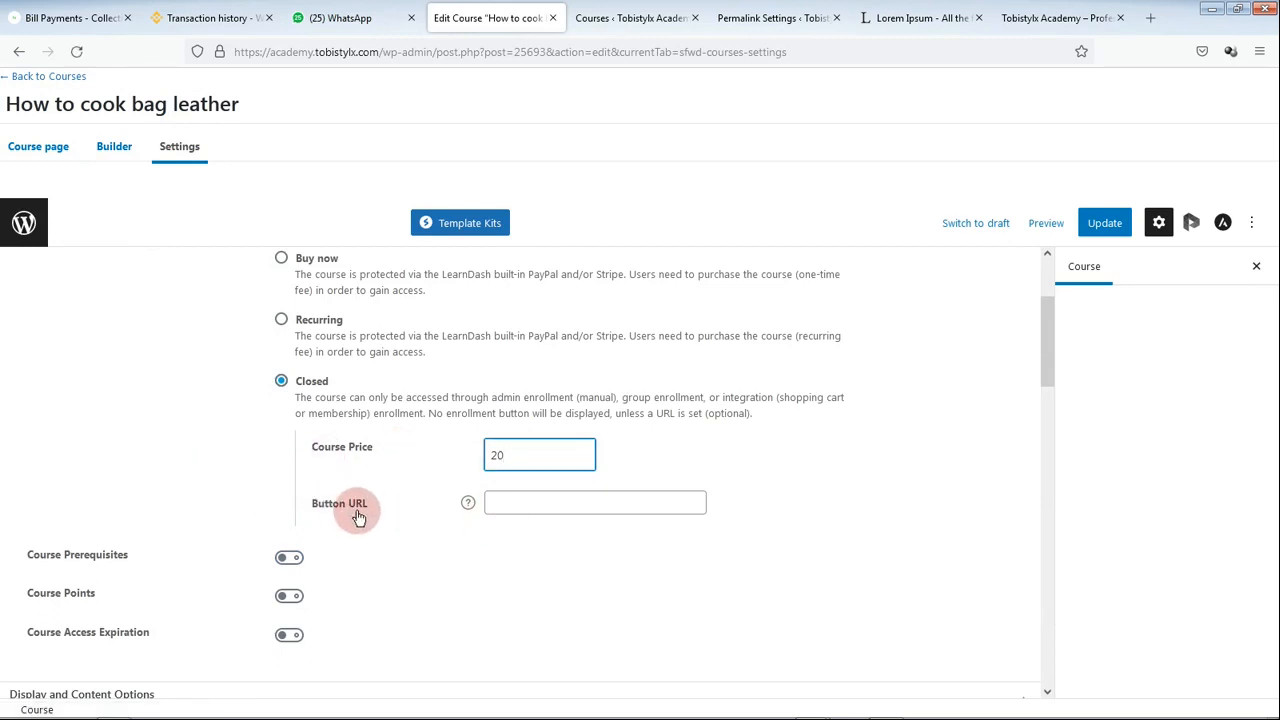
pyautogui.click(512, 502)
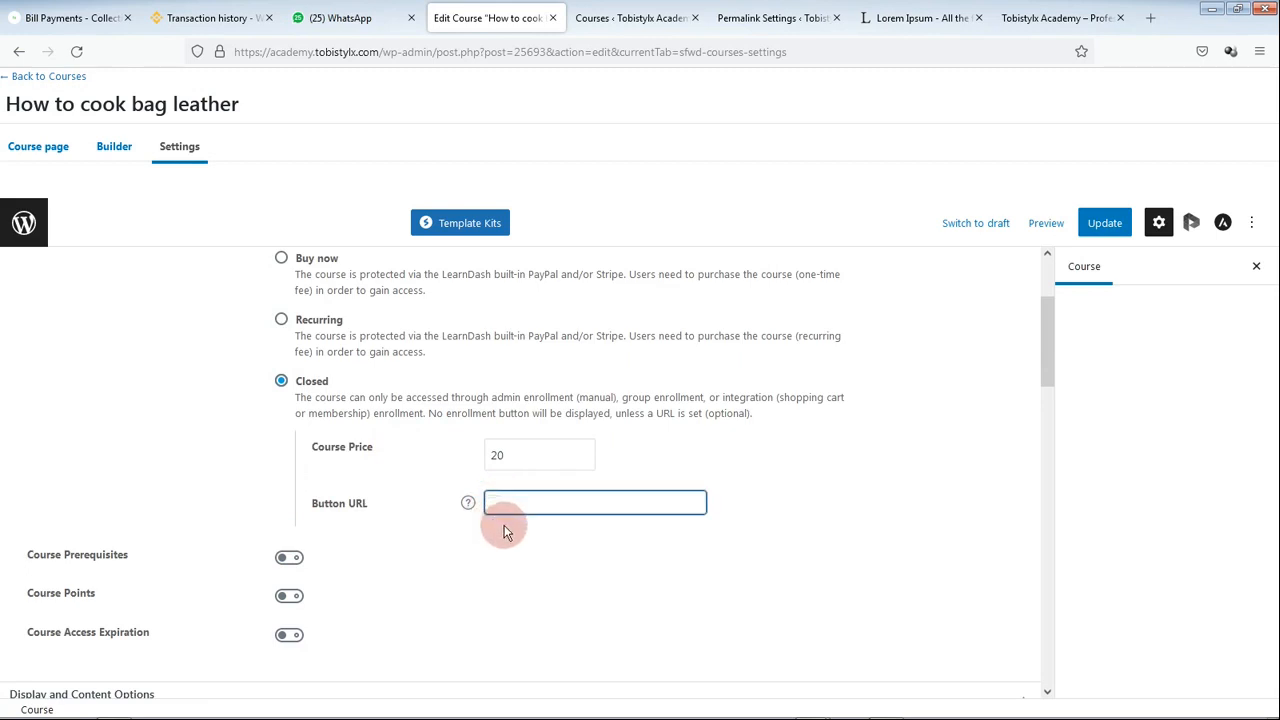
pyautogui.hotkey('ctrl', 'v')
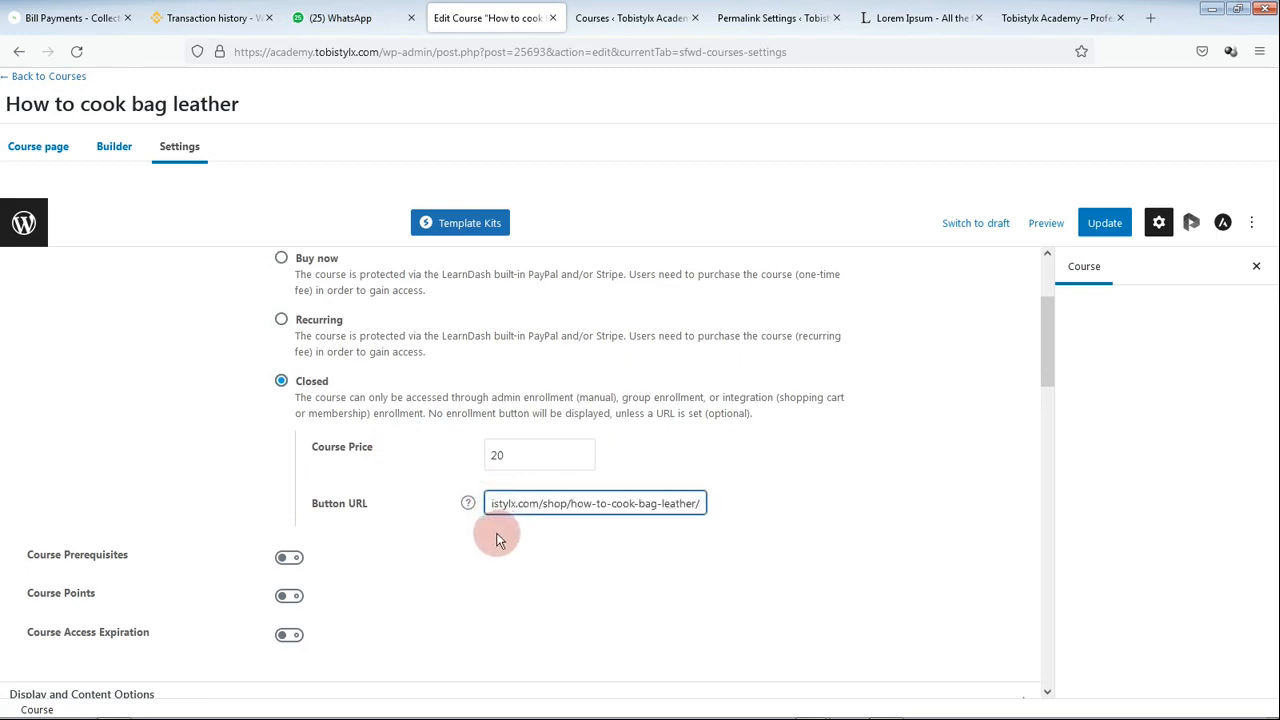
pyautogui.click(1112, 226)
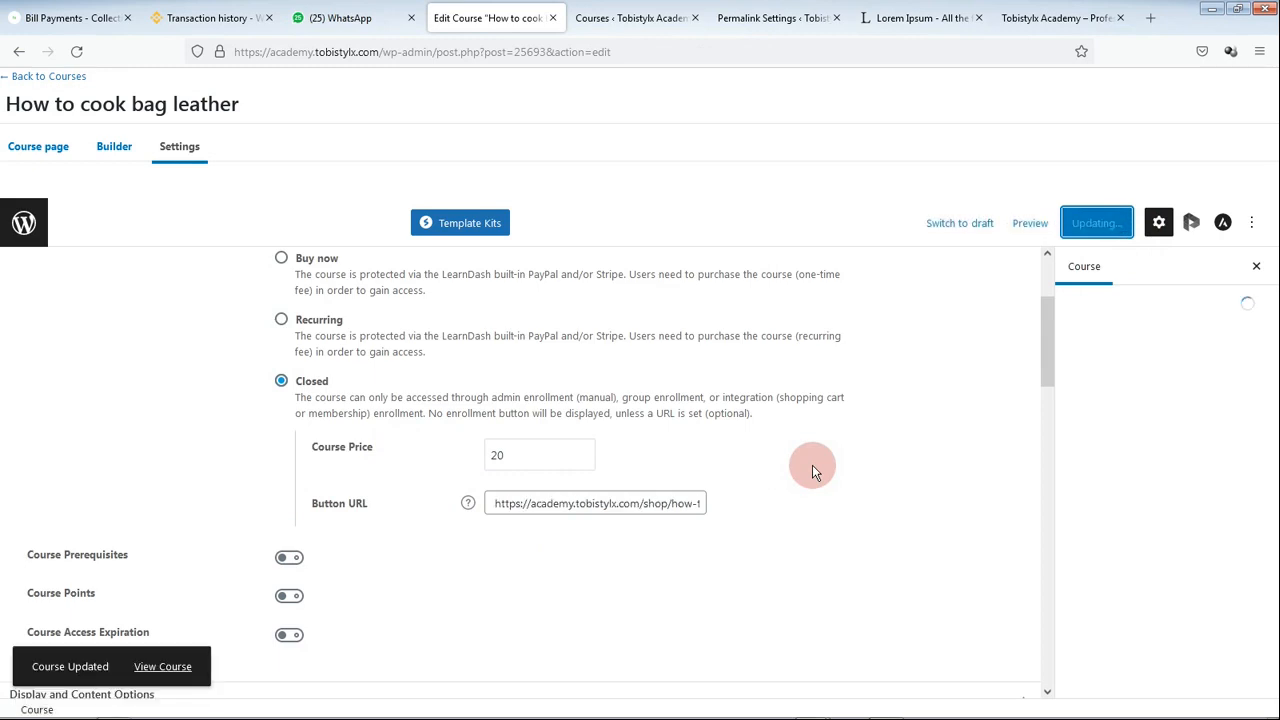
pyautogui.click(618, 18)
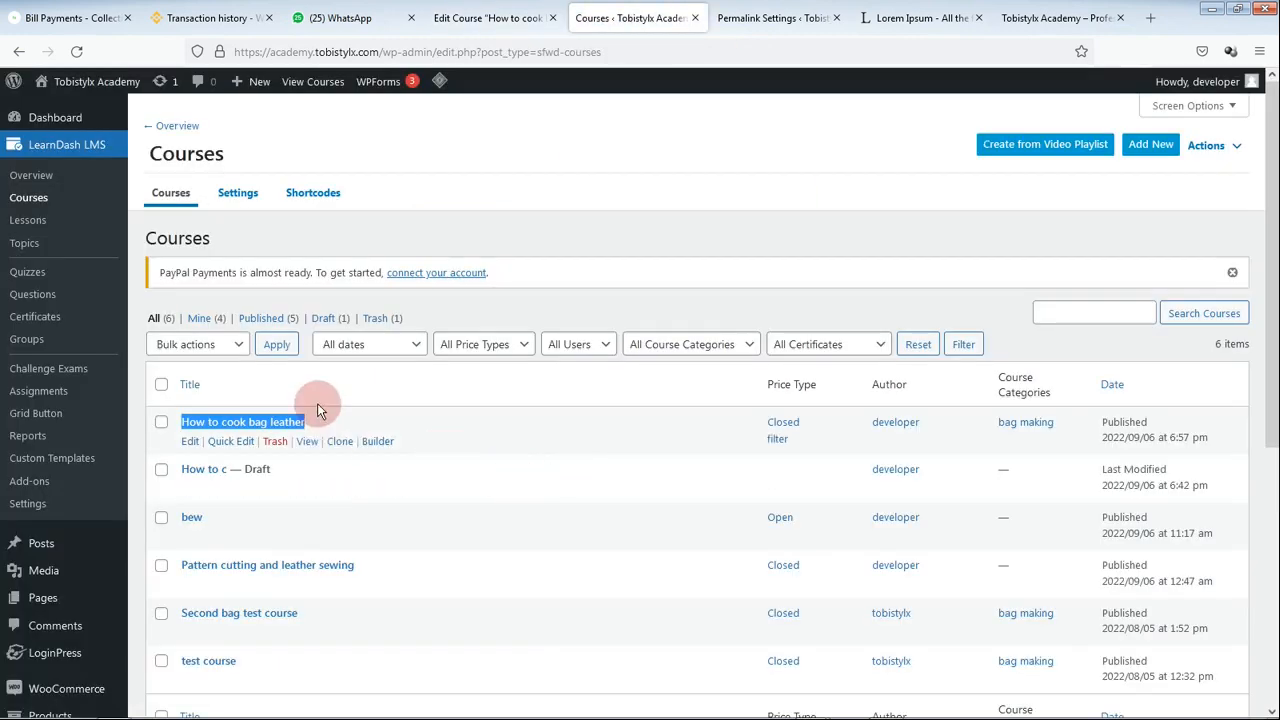
# Step: Reload the academy home page and compare the course card's $20 price with the course settings
pyautogui.click(1005, 20)
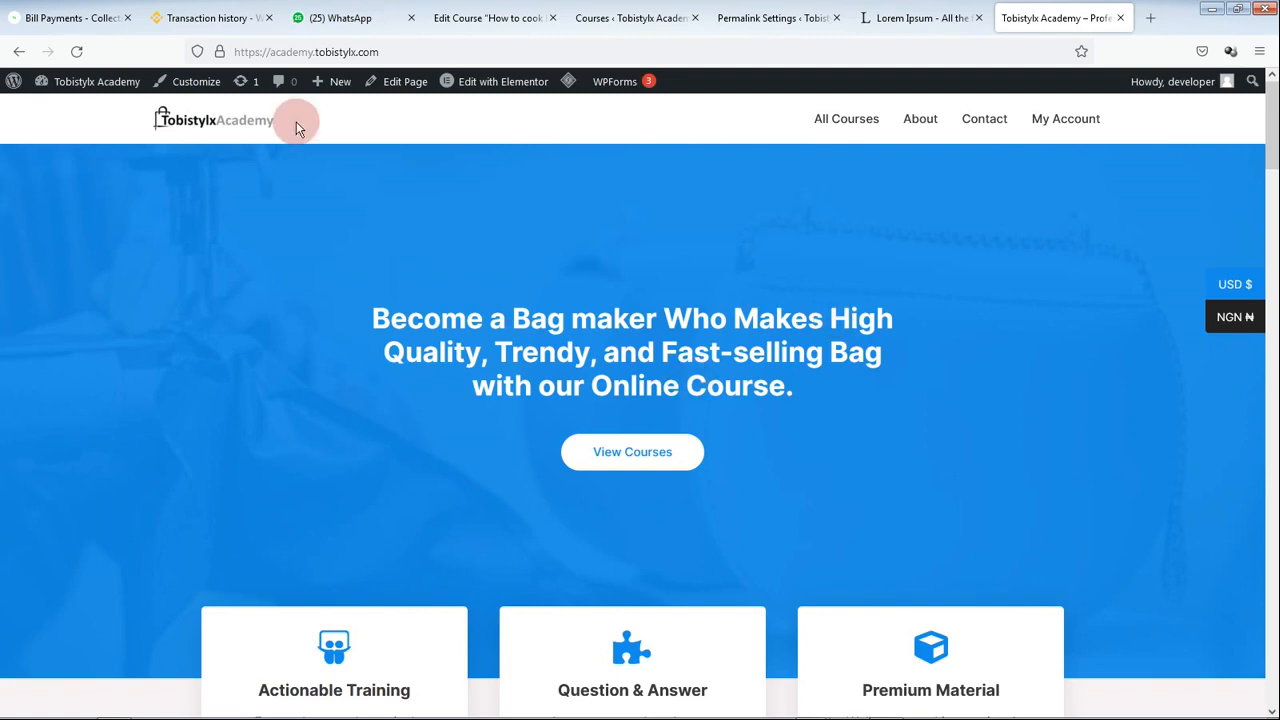
pyautogui.click(196, 121)
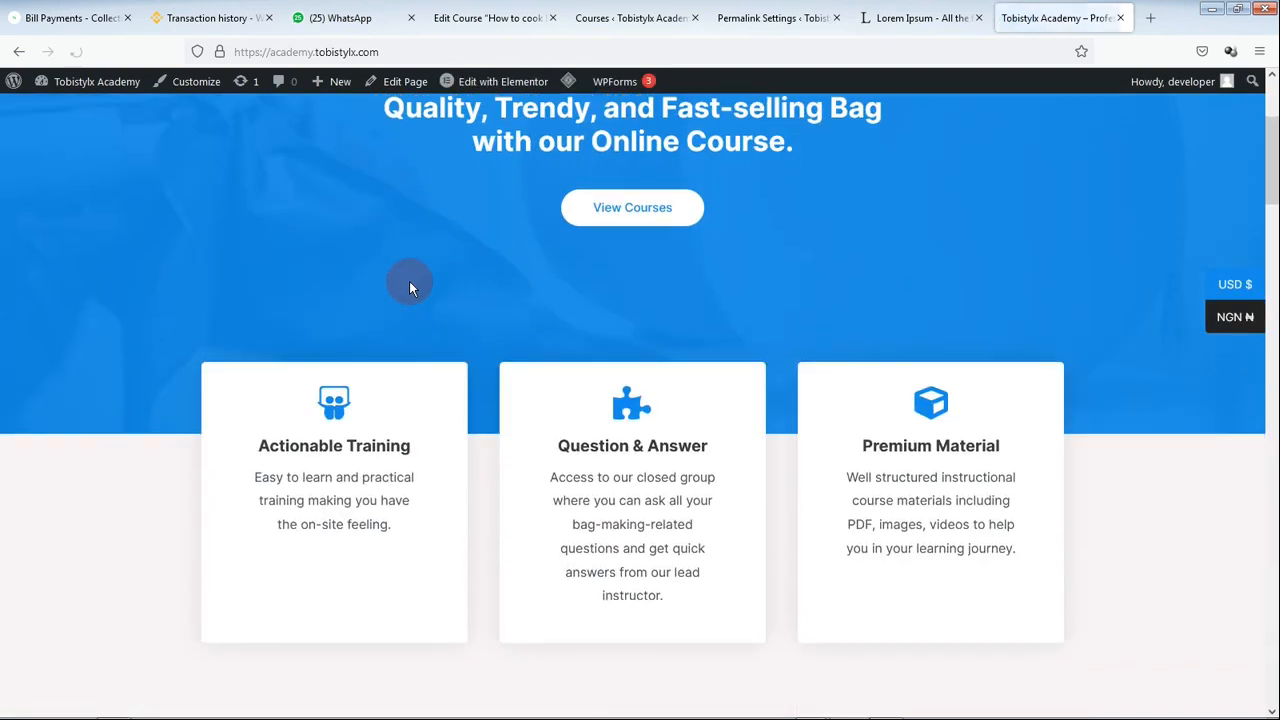
pyautogui.scroll(-10, 409, 288)
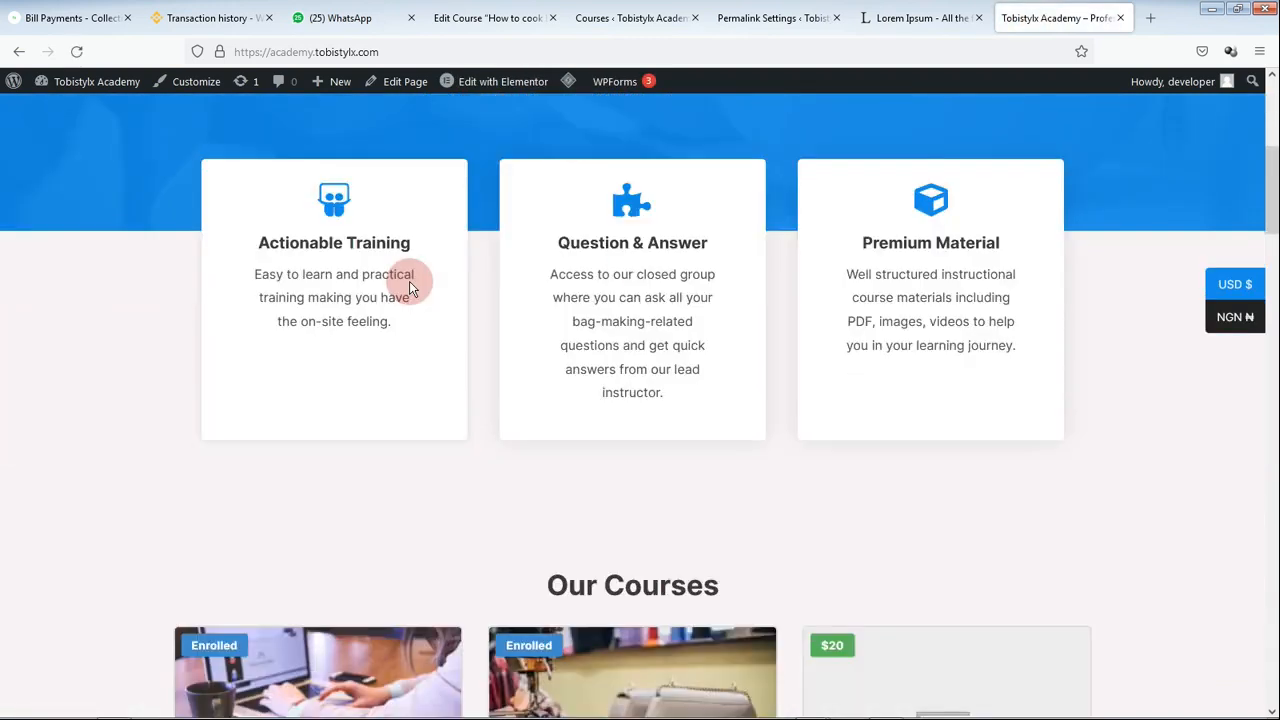
pyautogui.scroll(-1, 409, 288)
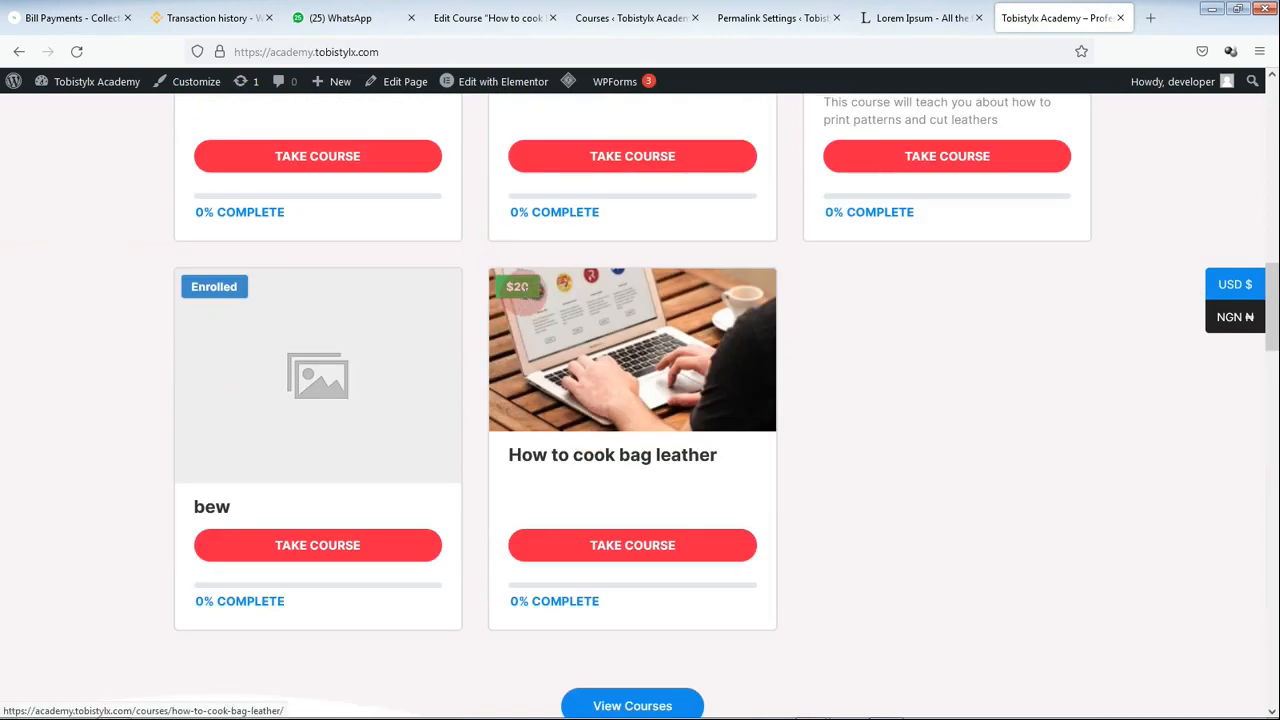
pyautogui.click(465, 19)
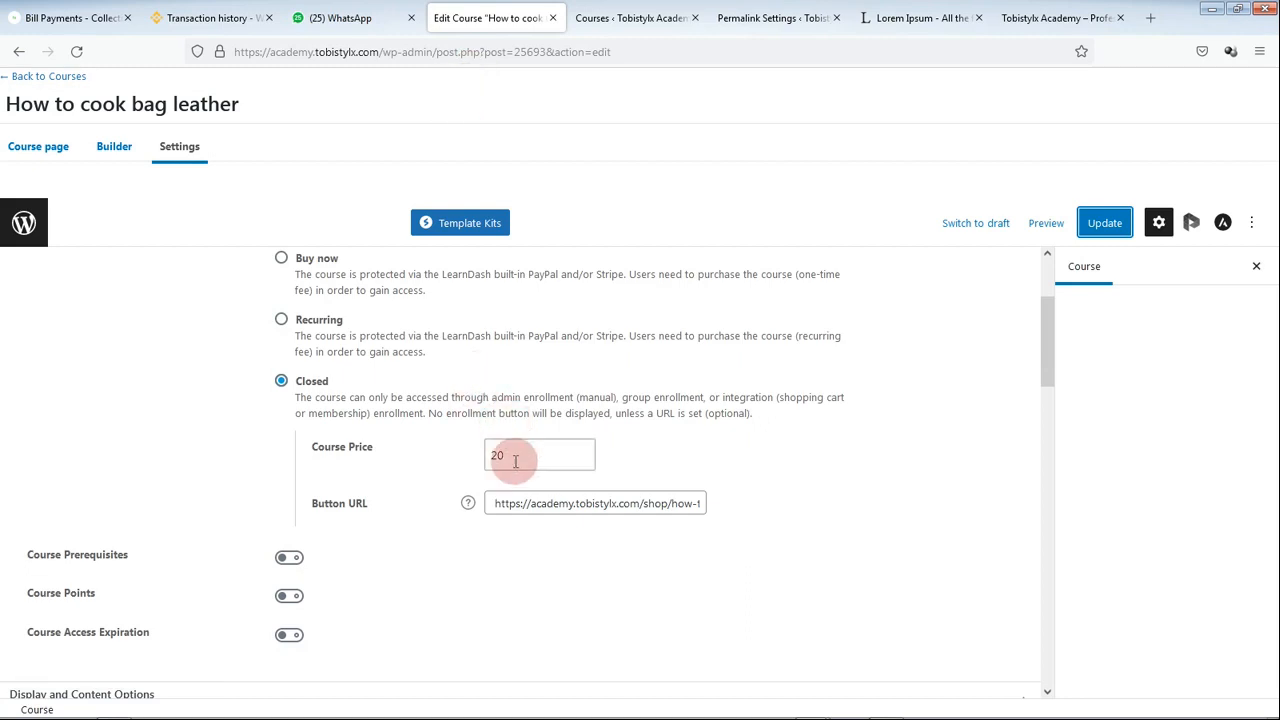
pyautogui.click(1024, 14)
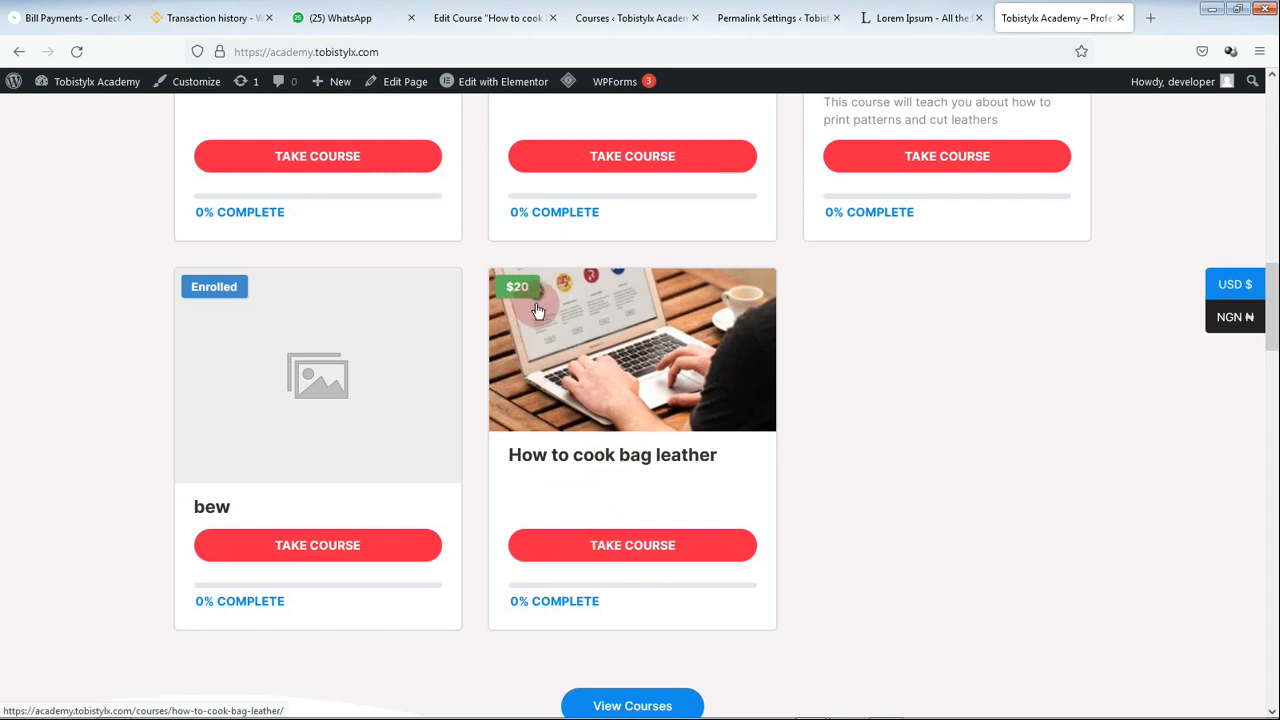
pyautogui.click(470, 18)
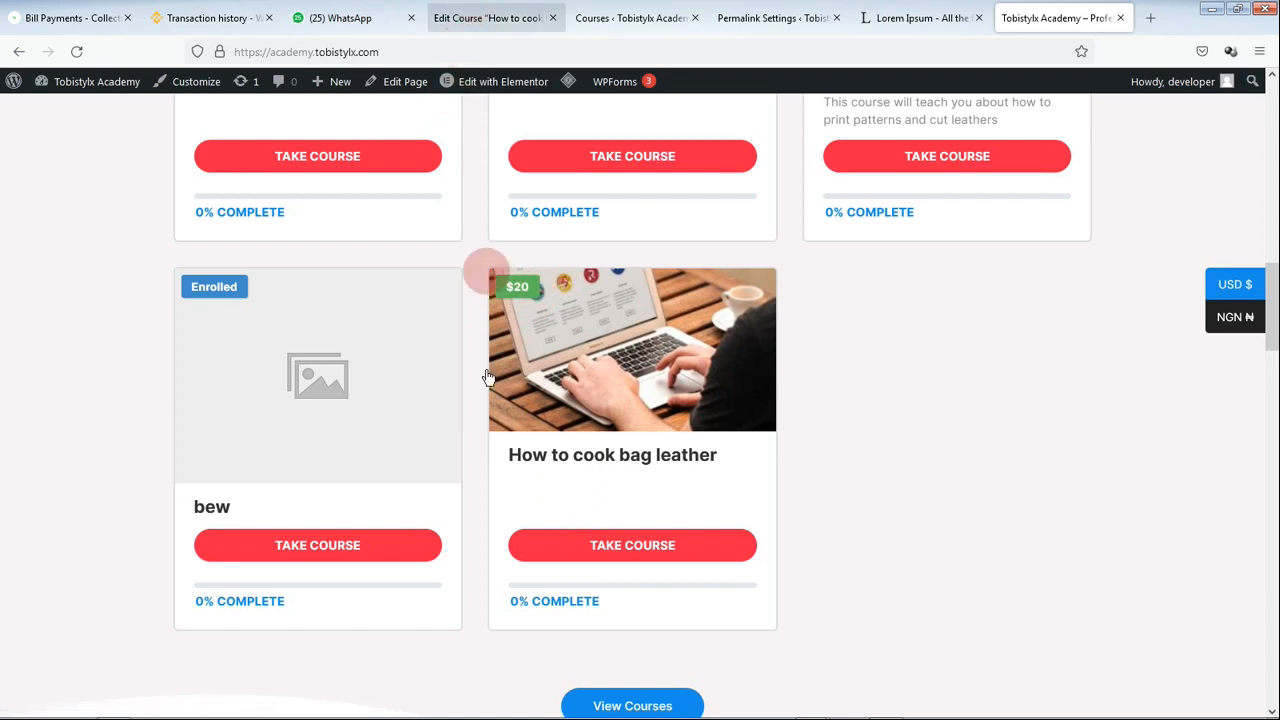
pyautogui.click(1037, 13)
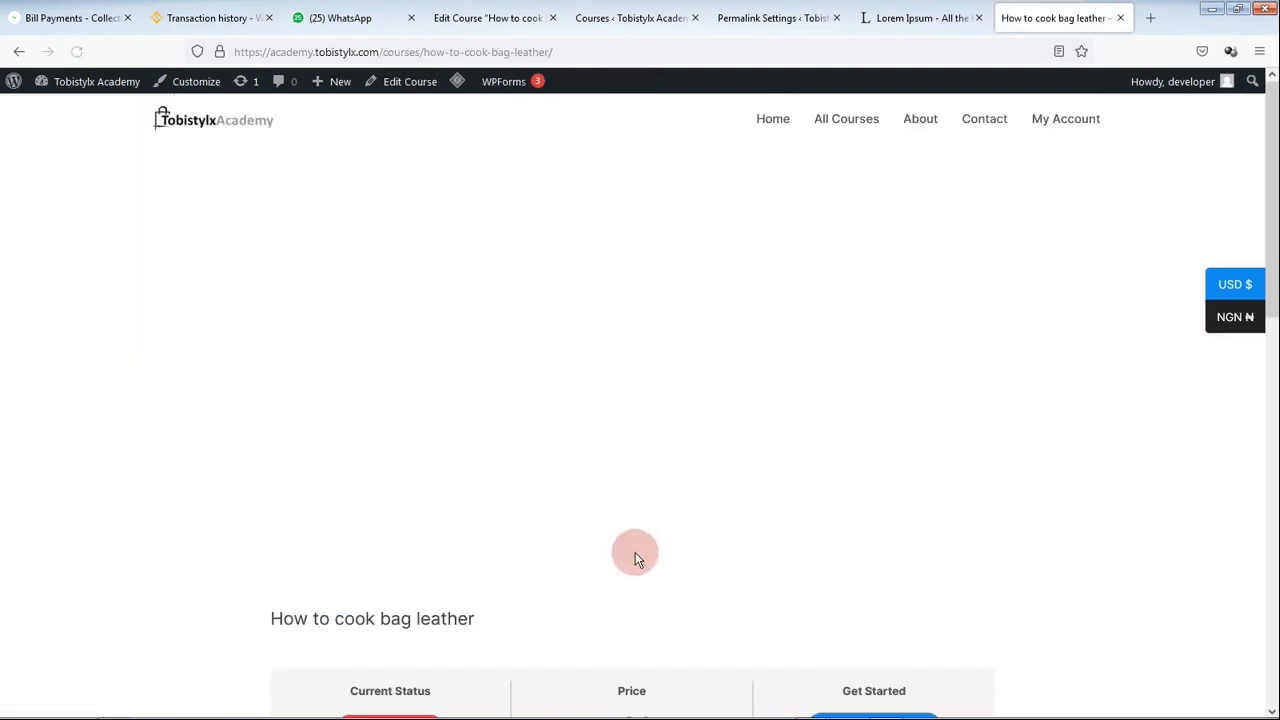
# Step: Review the course page's $20 price and three-lesson list, collapsing the first lesson
pyautogui.scroll(-3, 641, 541)
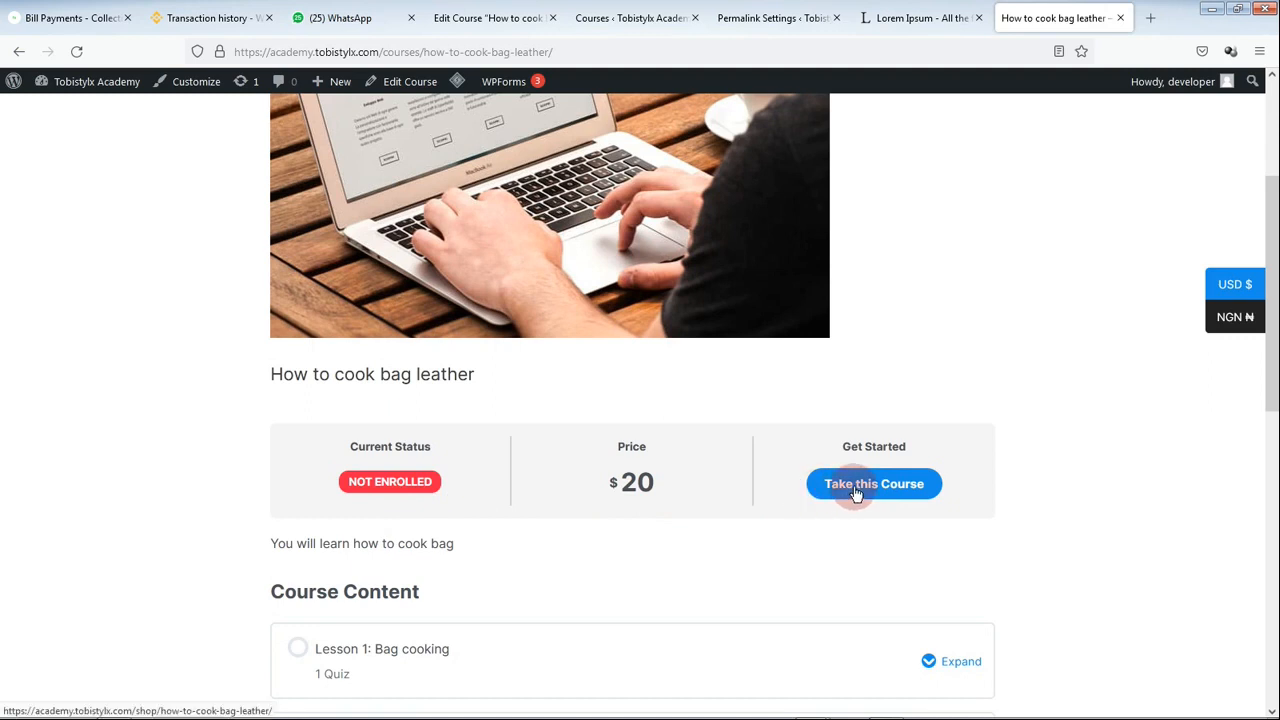
pyautogui.scroll(-3, 843, 497)
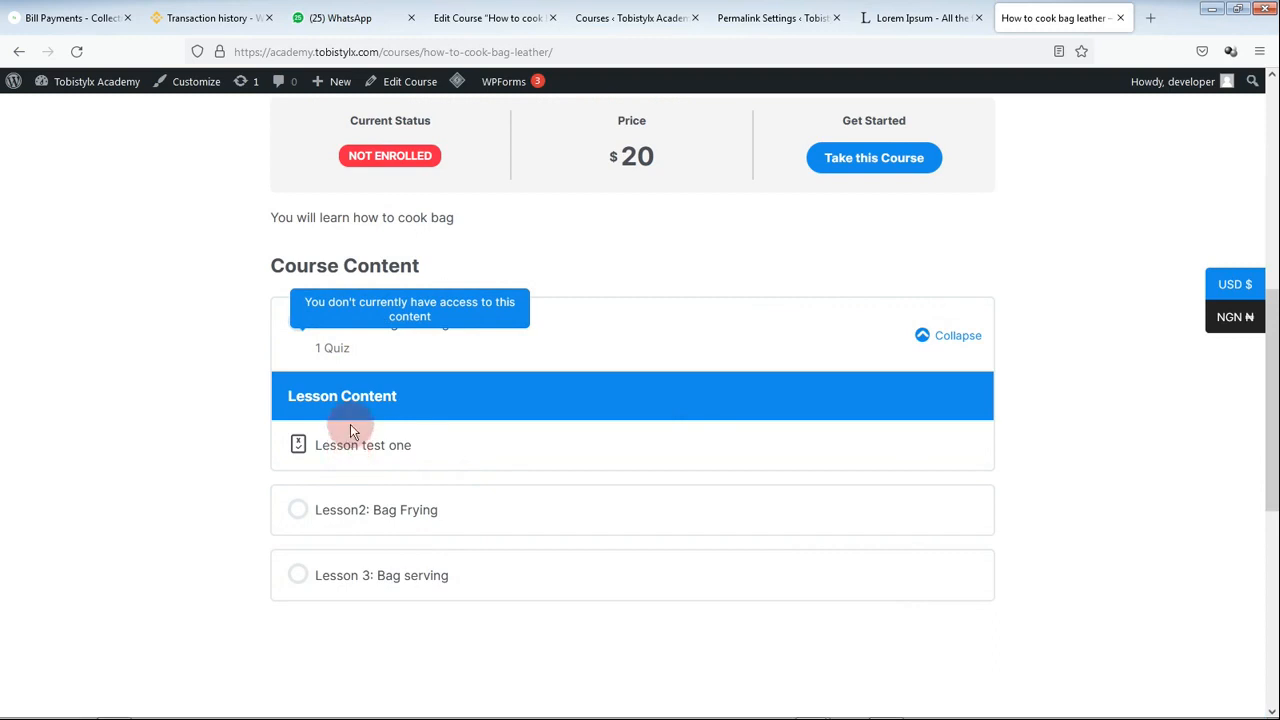
pyautogui.click(923, 338)
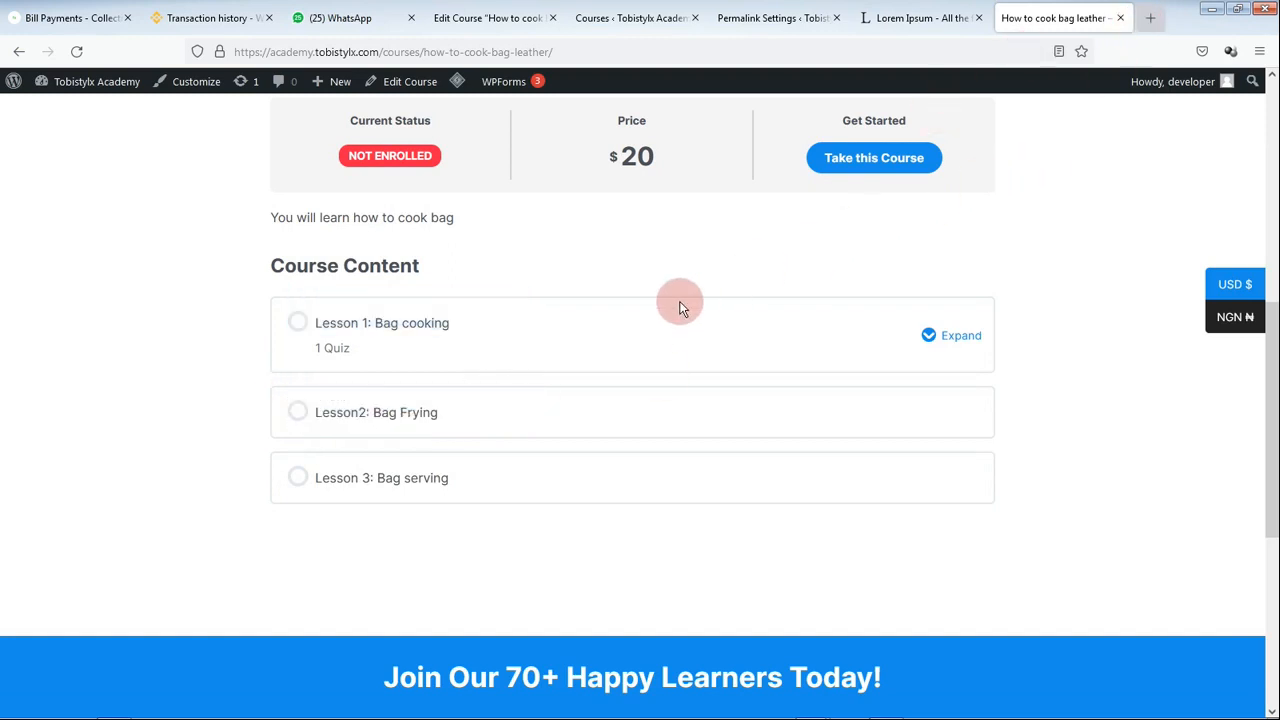
pyautogui.hotkey('ctrl', 't')
# Step: Search Google for 'flutterwave test' card details
pyautogui.write('flutterw')
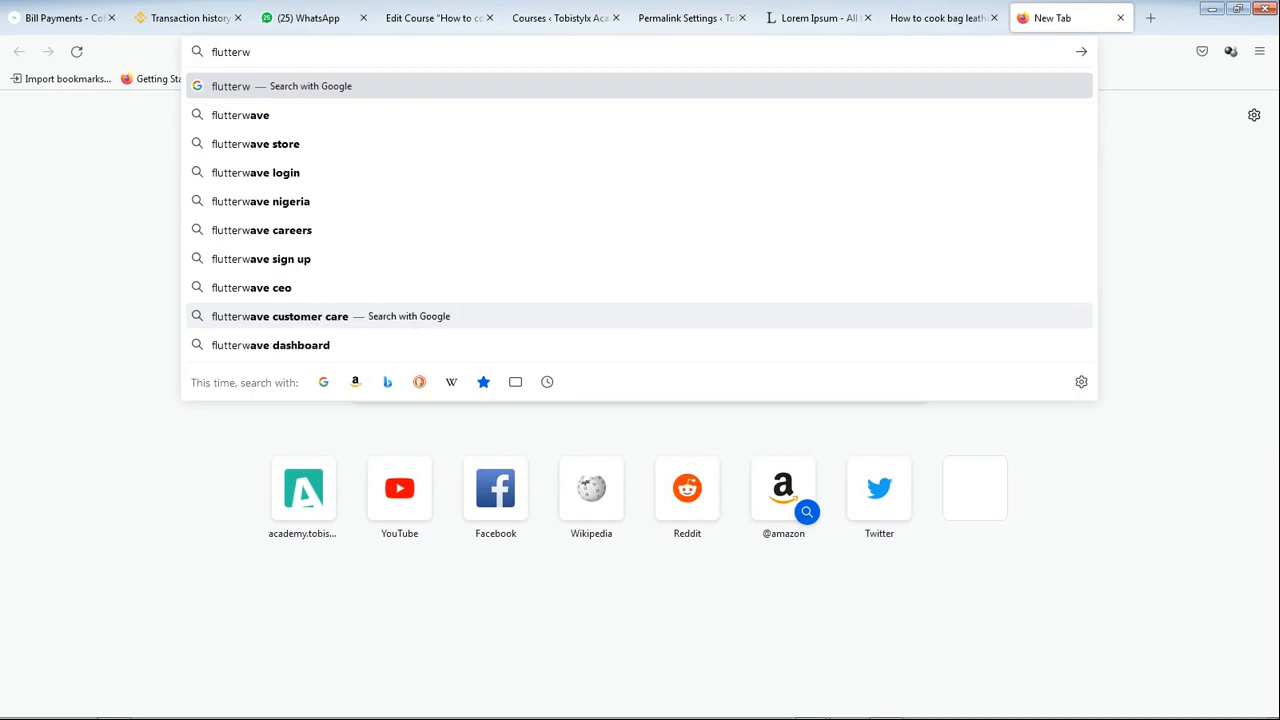
pyautogui.click(509, 340)
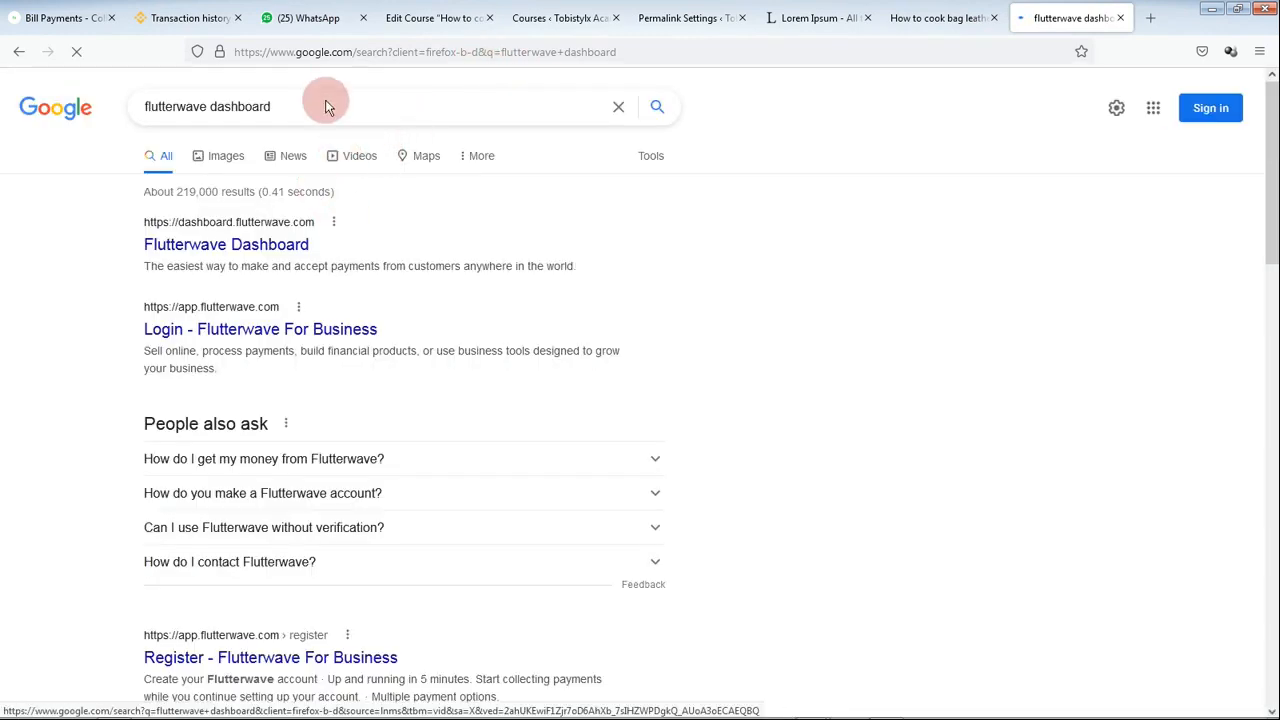
pyautogui.click(315, 52)
pyautogui.write('flutterwave')
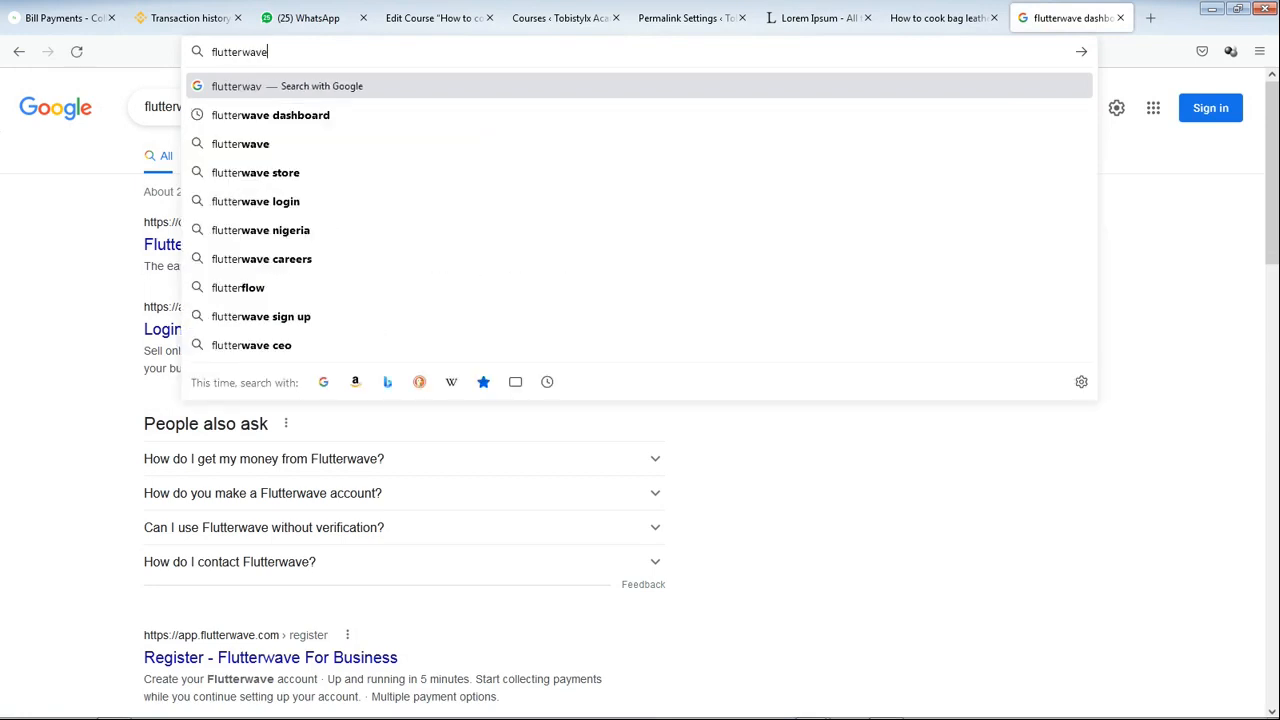
pyautogui.write(' test card')
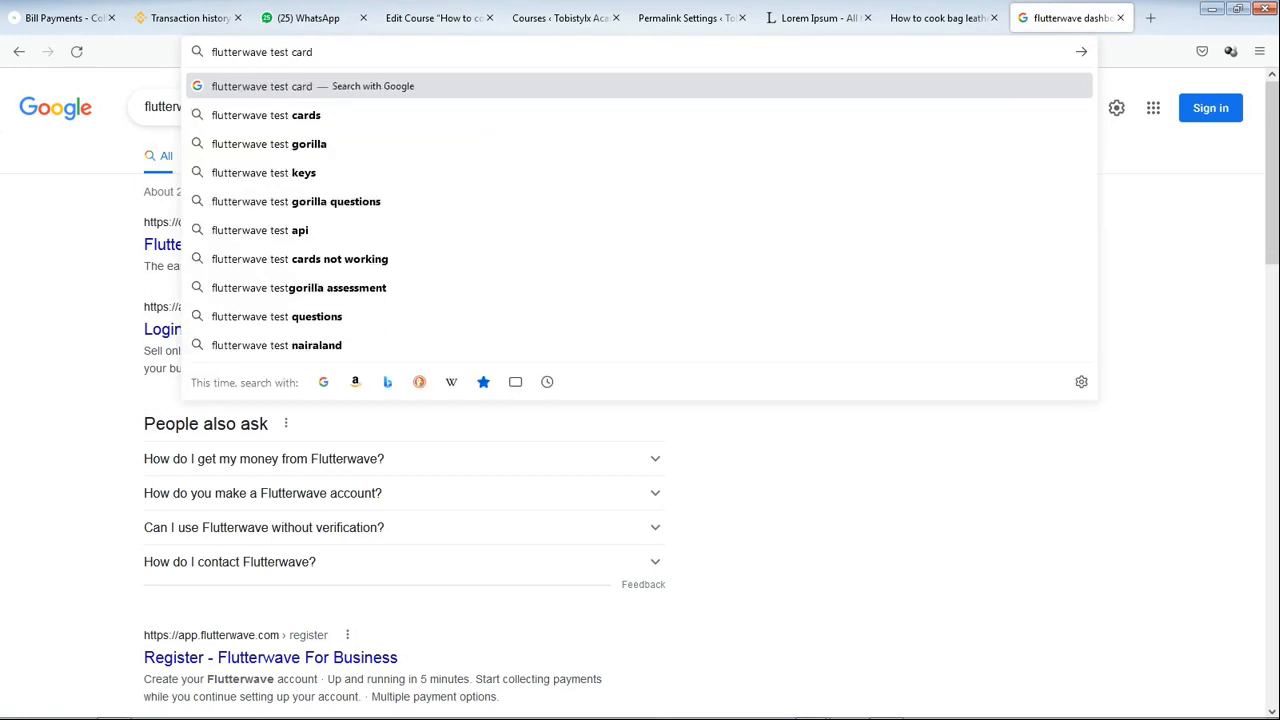
pyautogui.press('Return')
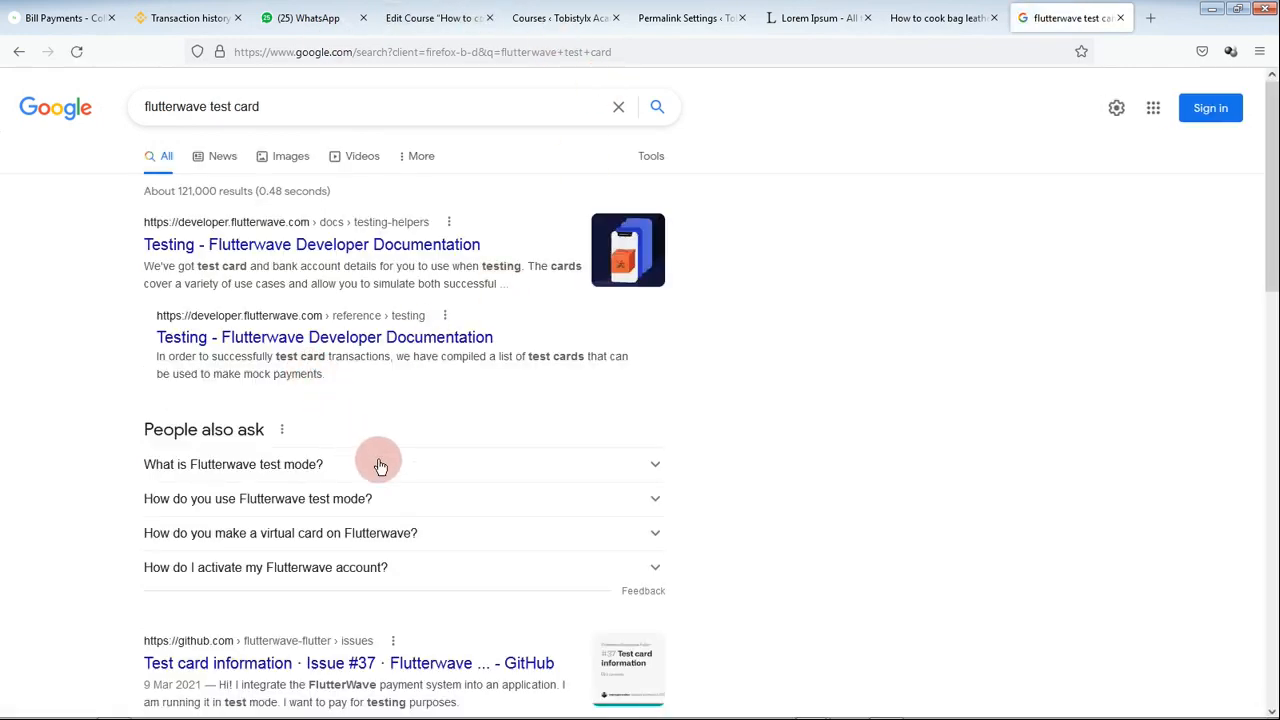
# Step: Check the codegrepper result, then open Flutterwave's Testing developer documentation page
pyautogui.scroll(-4, 340, 400)
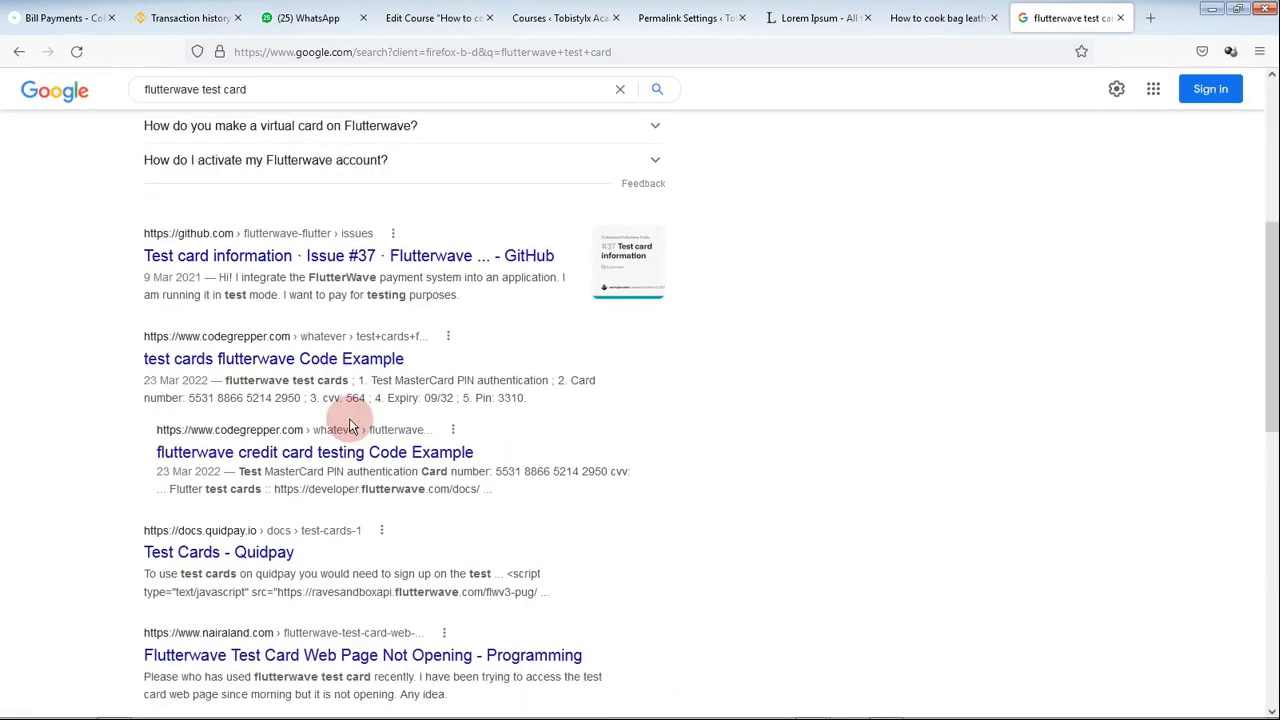
pyautogui.scroll(2, 300, 515)
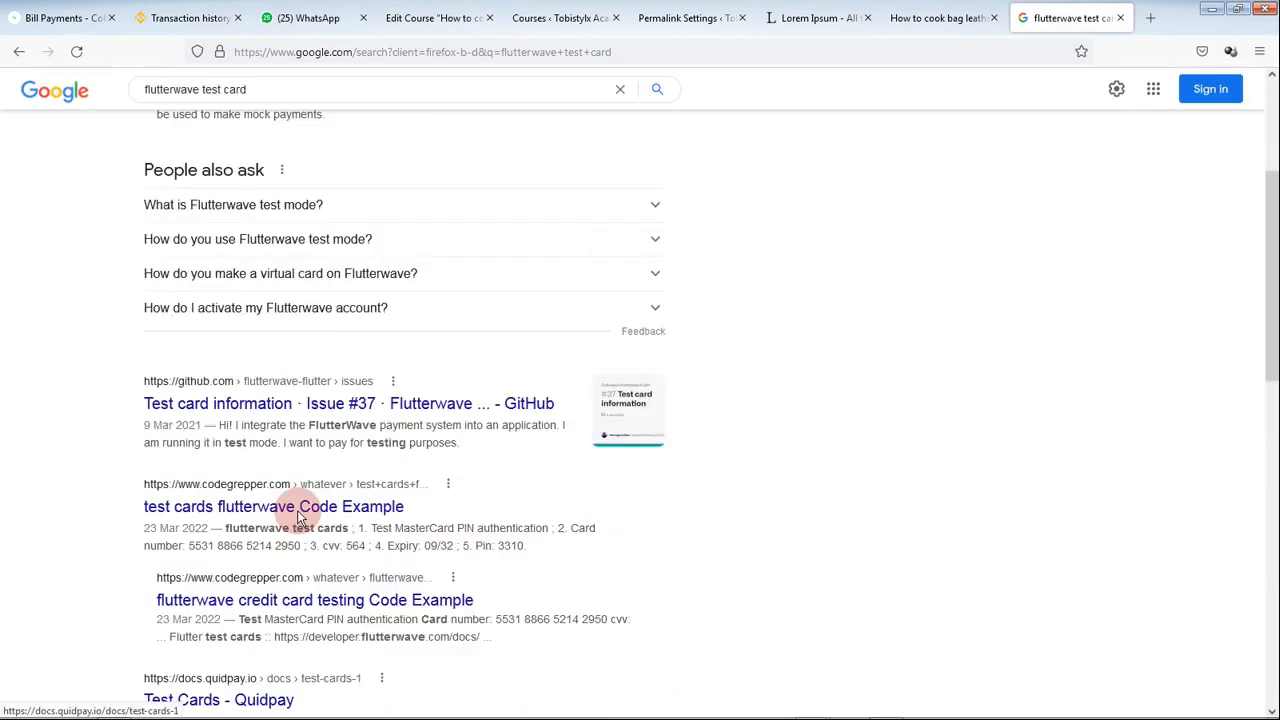
pyautogui.scroll(1, 298, 516)
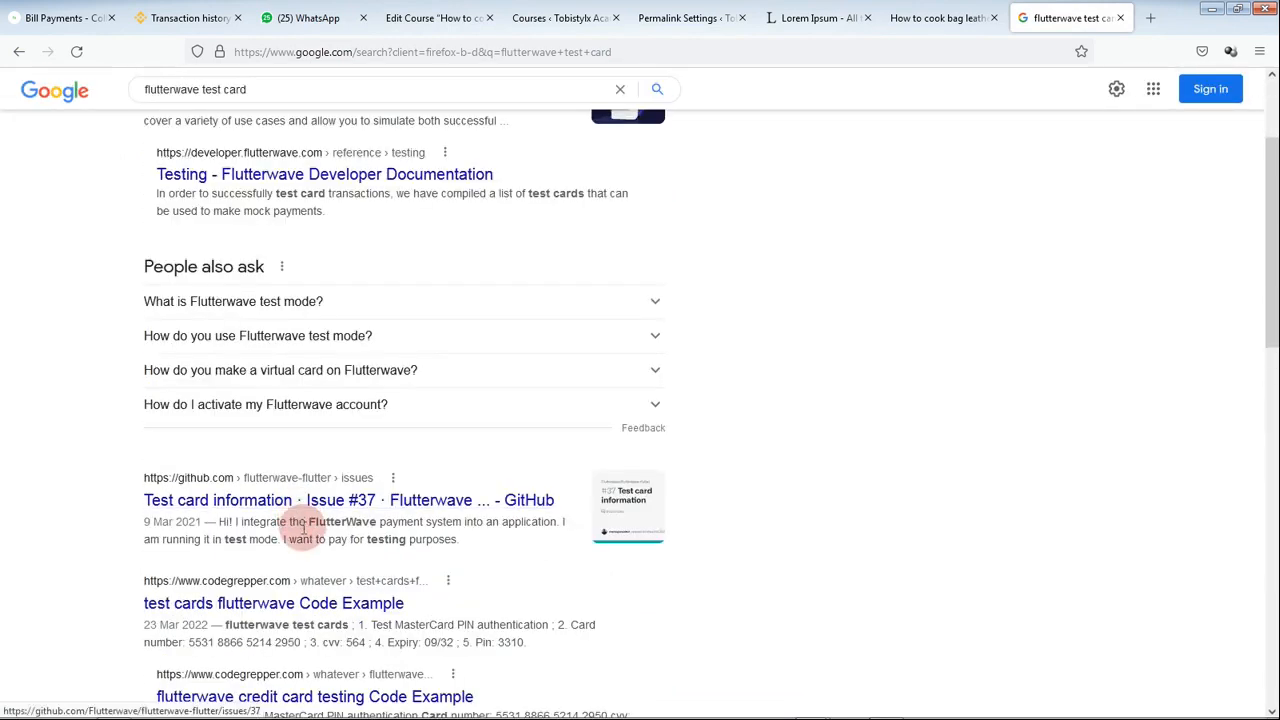
pyautogui.click(340, 608)
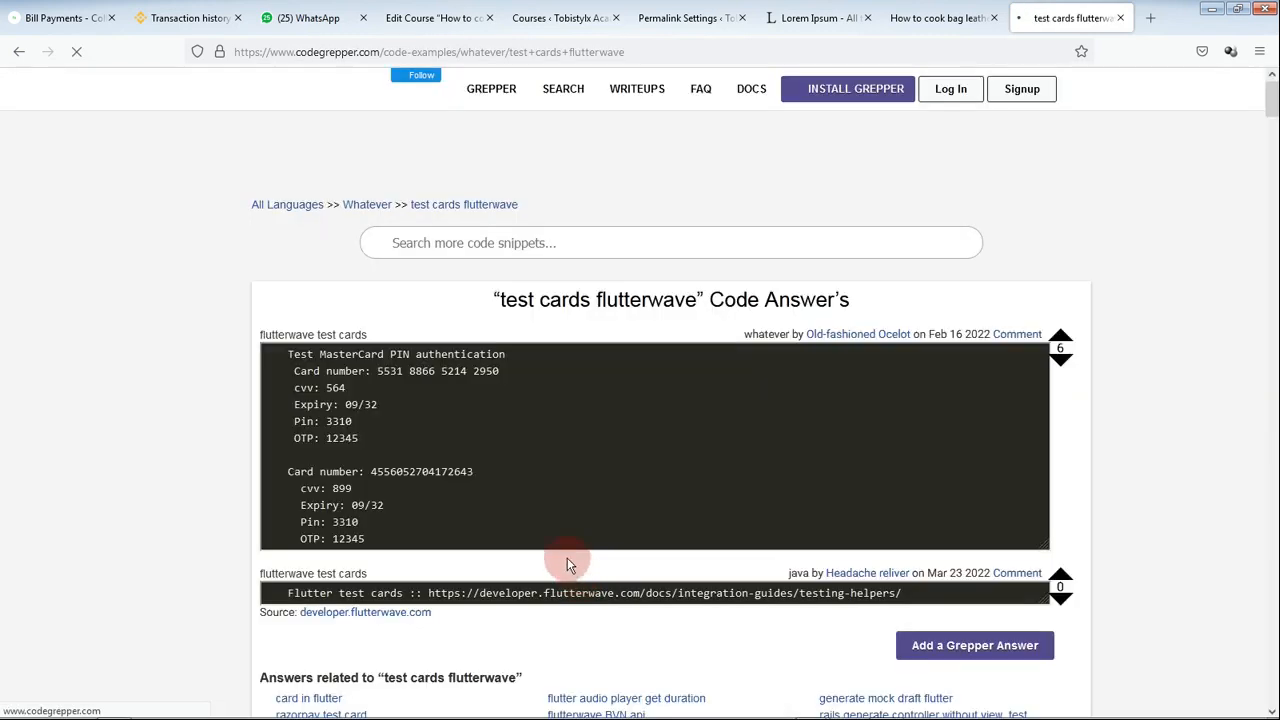
pyautogui.click(17, 52)
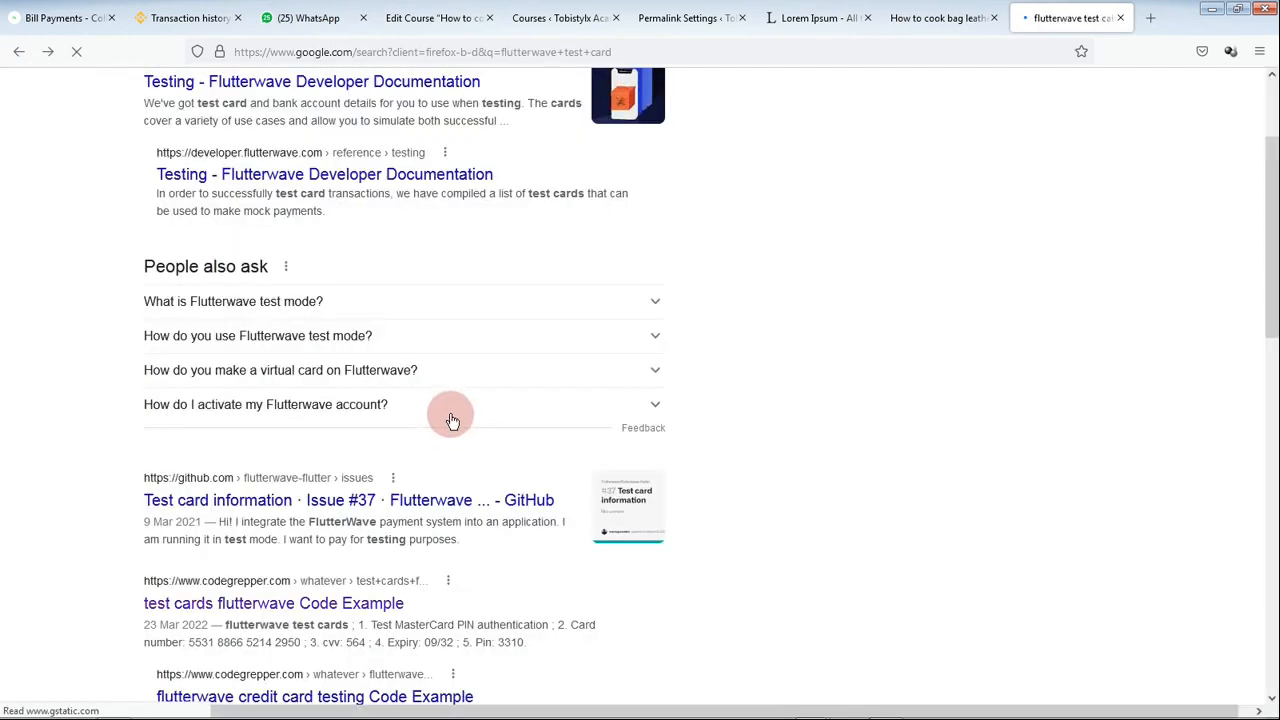
pyautogui.scroll(3, 445, 420)
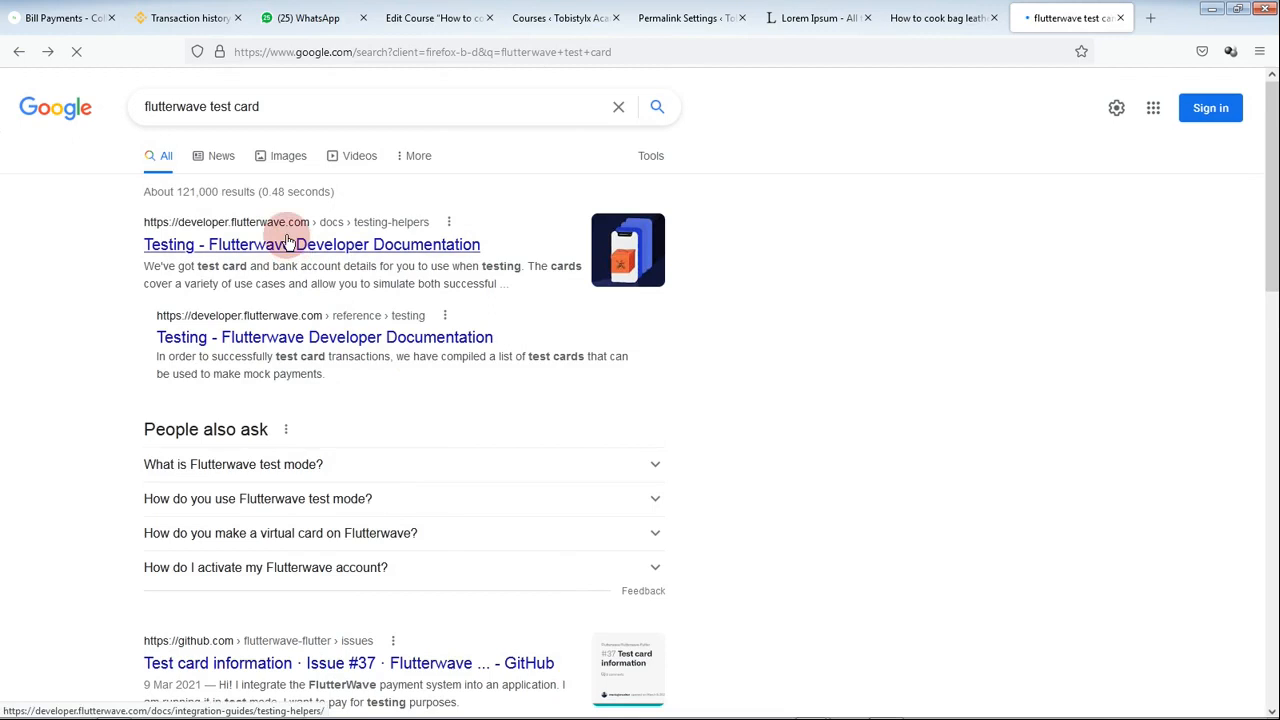
pyautogui.click(420, 373)
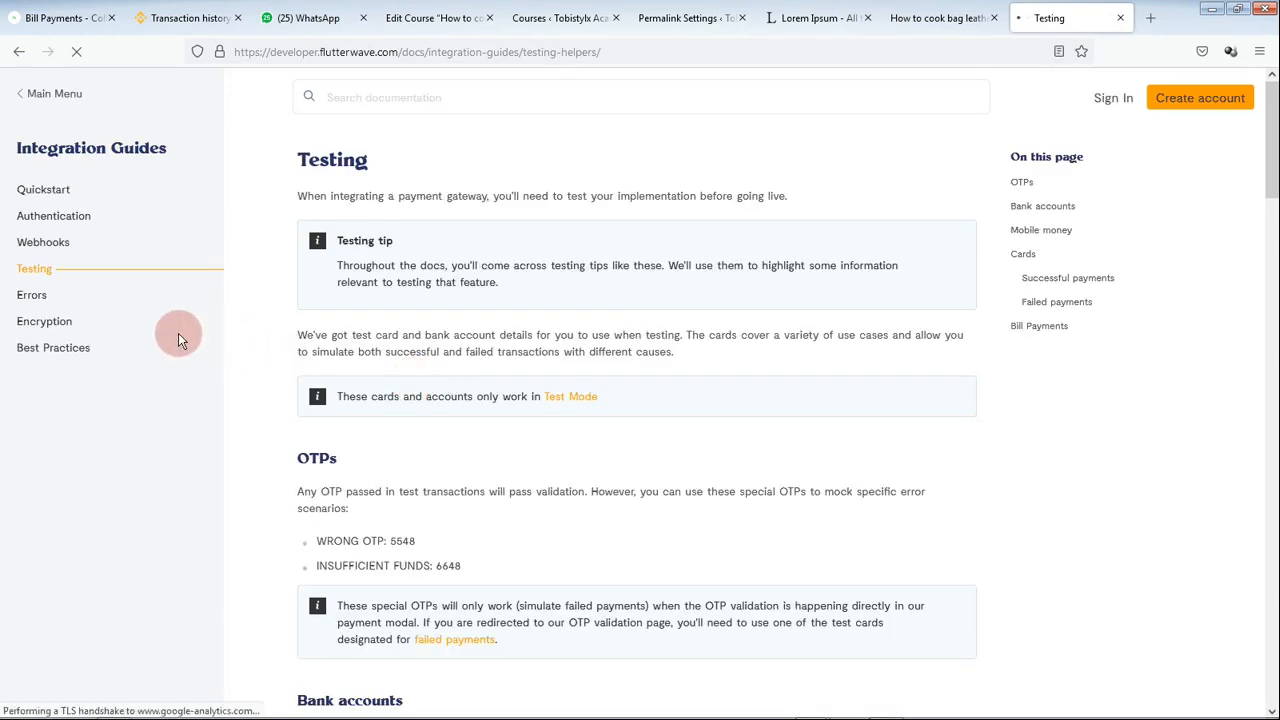
# Step: Find the Flutterwave test cards table, then return to the How to cook bag leather course editor
pyautogui.scroll(-10, 478, 462)
pyautogui.scroll(-5, 485, 457)
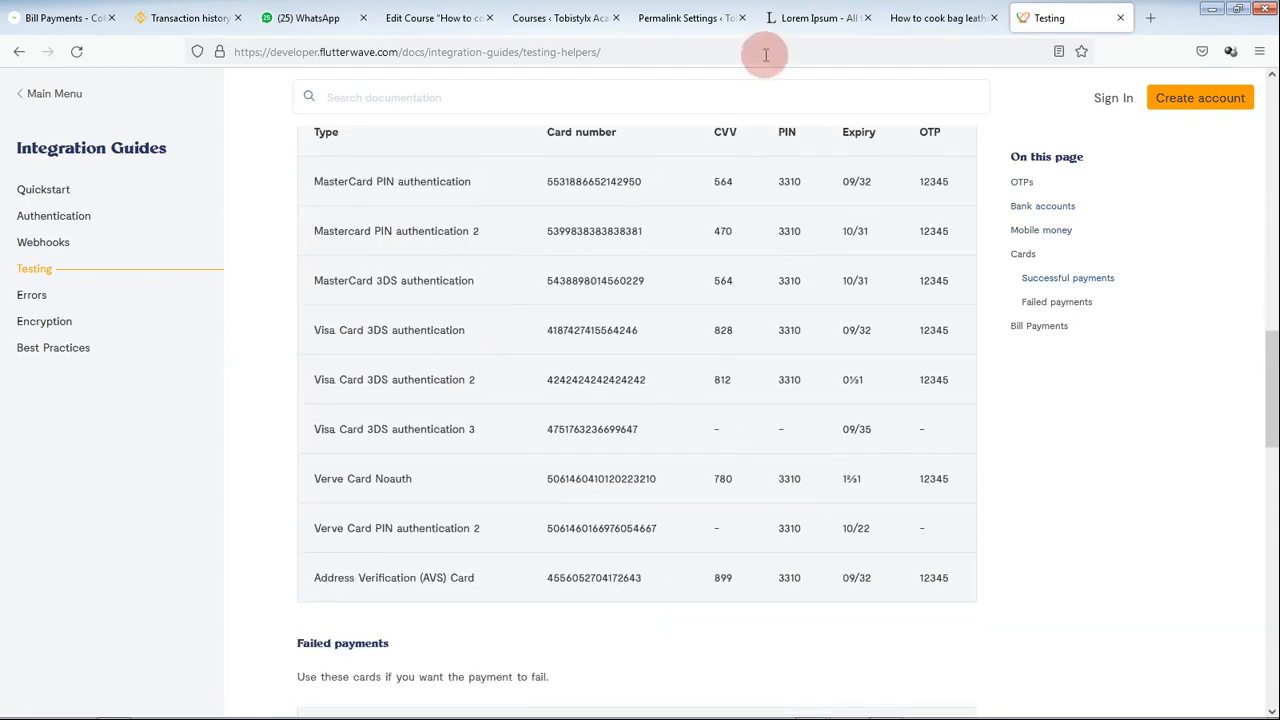
pyautogui.click(565, 18)
pyautogui.click(435, 18)
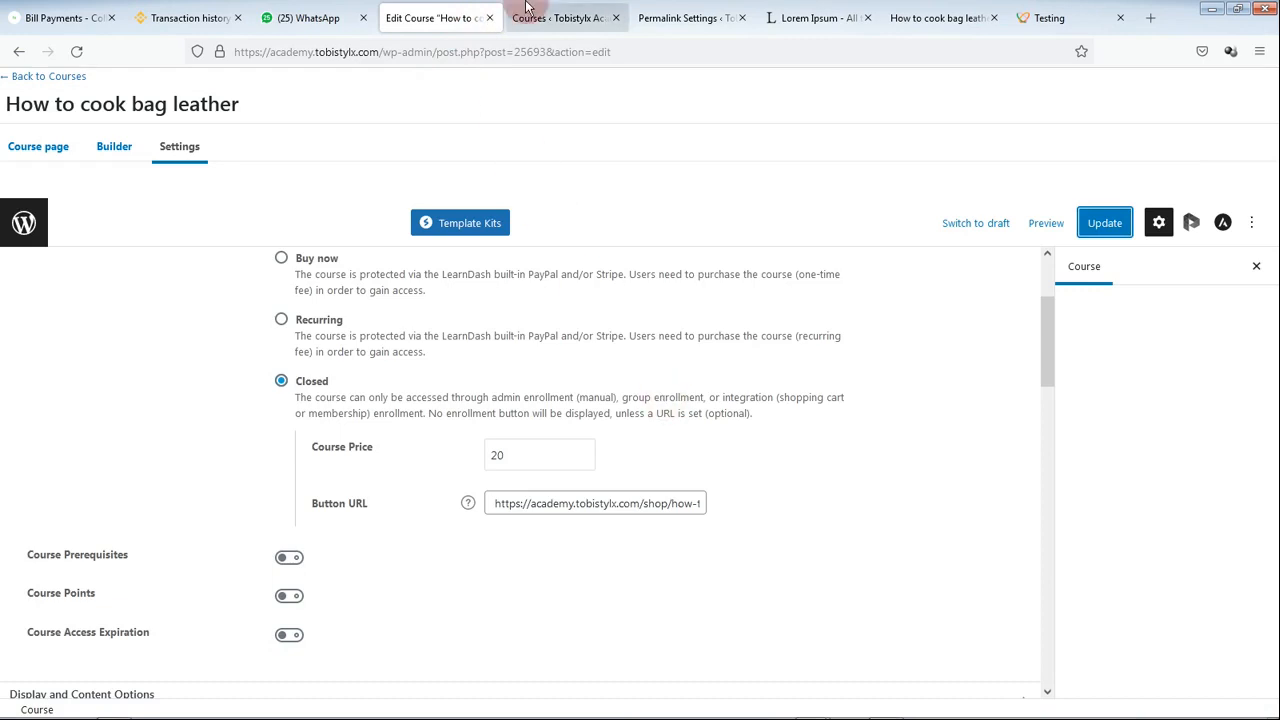
# Step: Switch back to the How to cook bag leather course page showing $20 and Not Enrolled
pyautogui.click(915, 18)
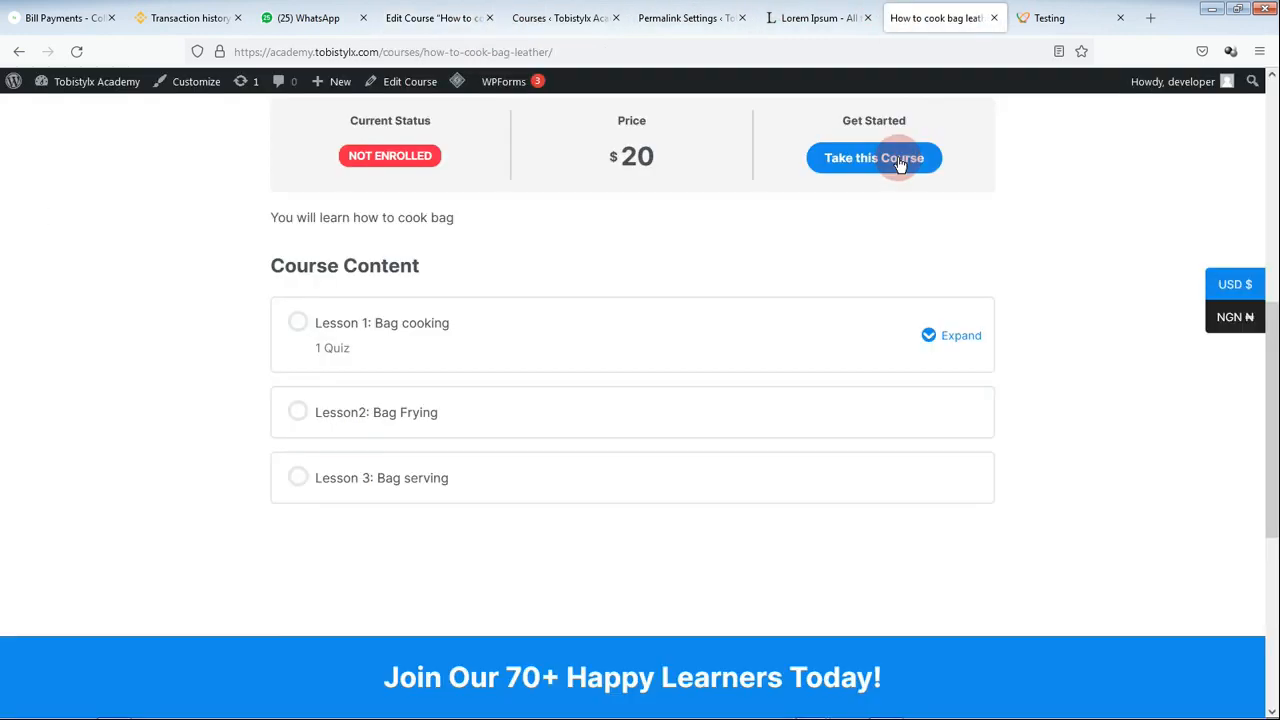
pyautogui.scroll(3, 687, 324)
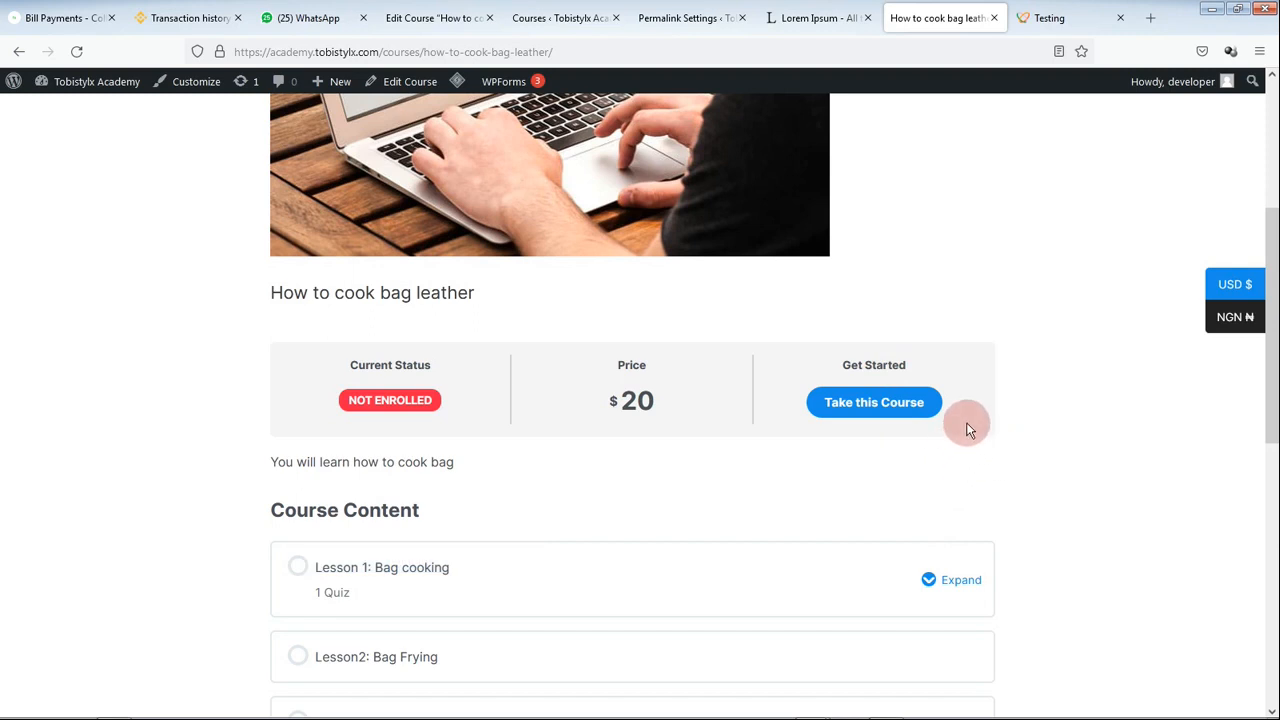
# Step: Take this Course to reach its WooCommerce product page and check the 20.00$ price
pyautogui.click(893, 411)
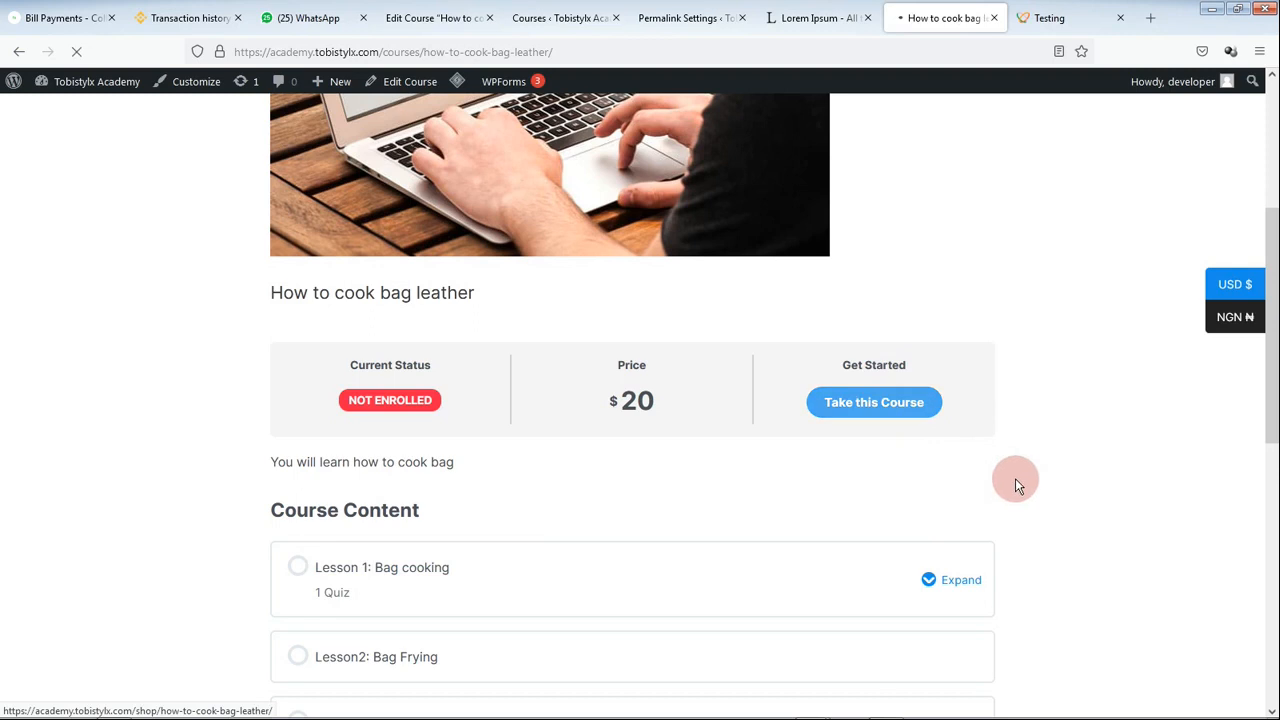
pyautogui.click(900, 402)
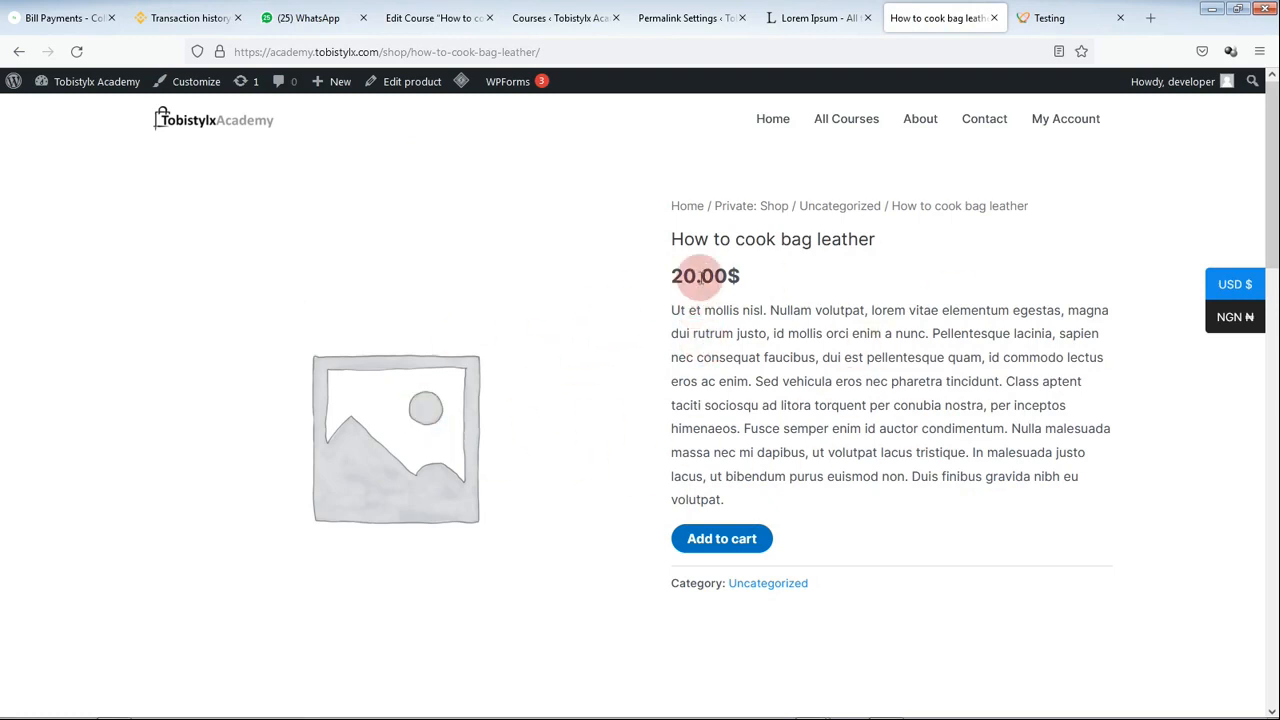
pyautogui.moveTo(671, 277); pyautogui.dragTo(737, 276)
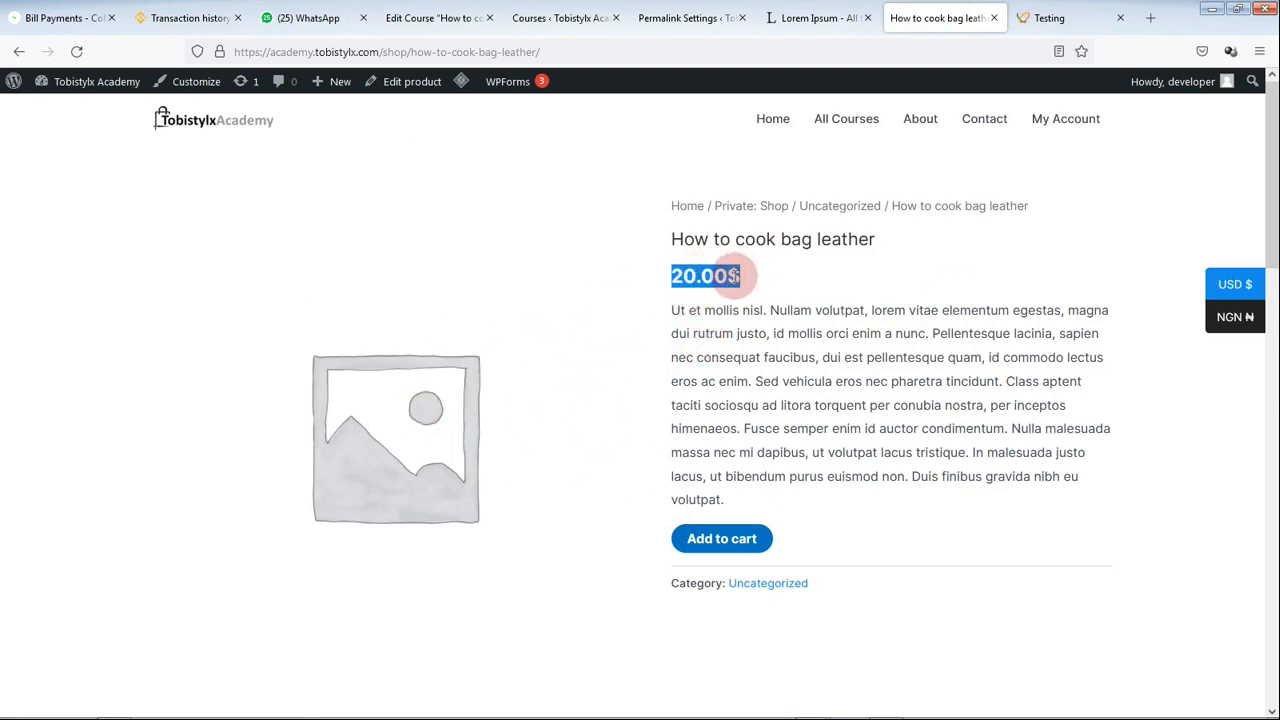
pyautogui.click(720, 277)
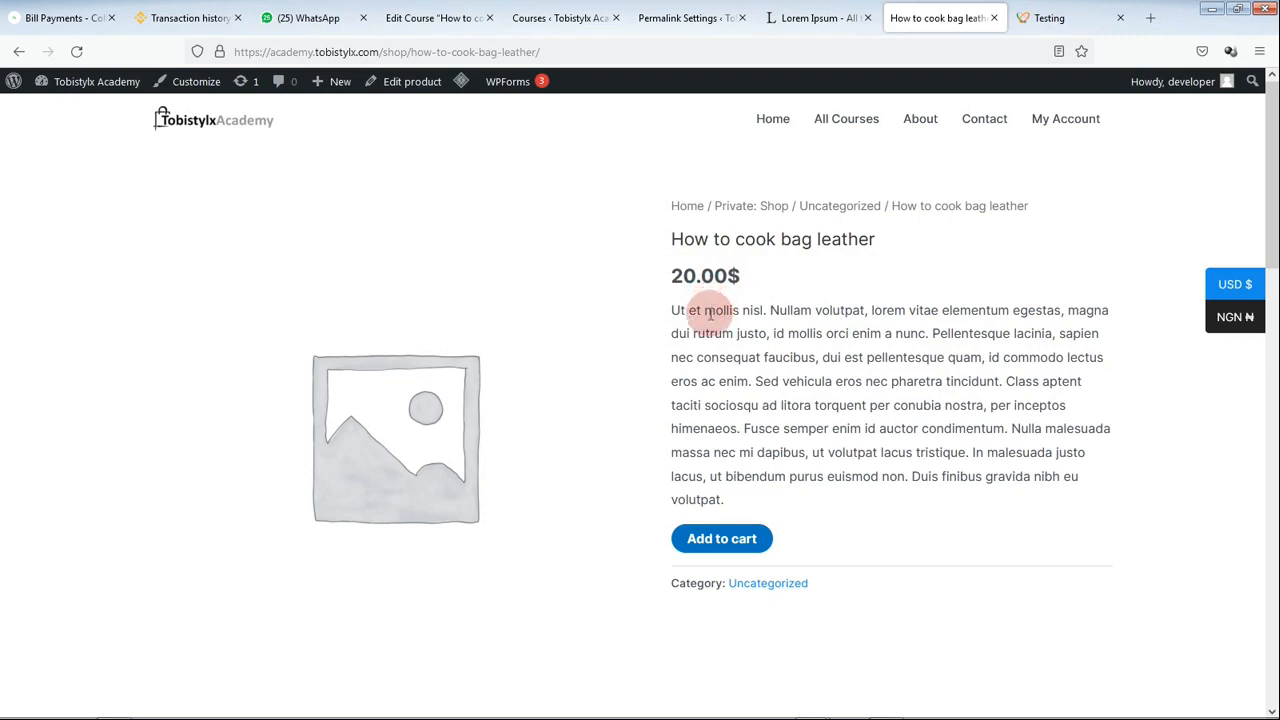
# Step: Glance at the Edit Course, Permalink and Lorem Ipsum tabs, then return to the product page
pyautogui.click(436, 18)
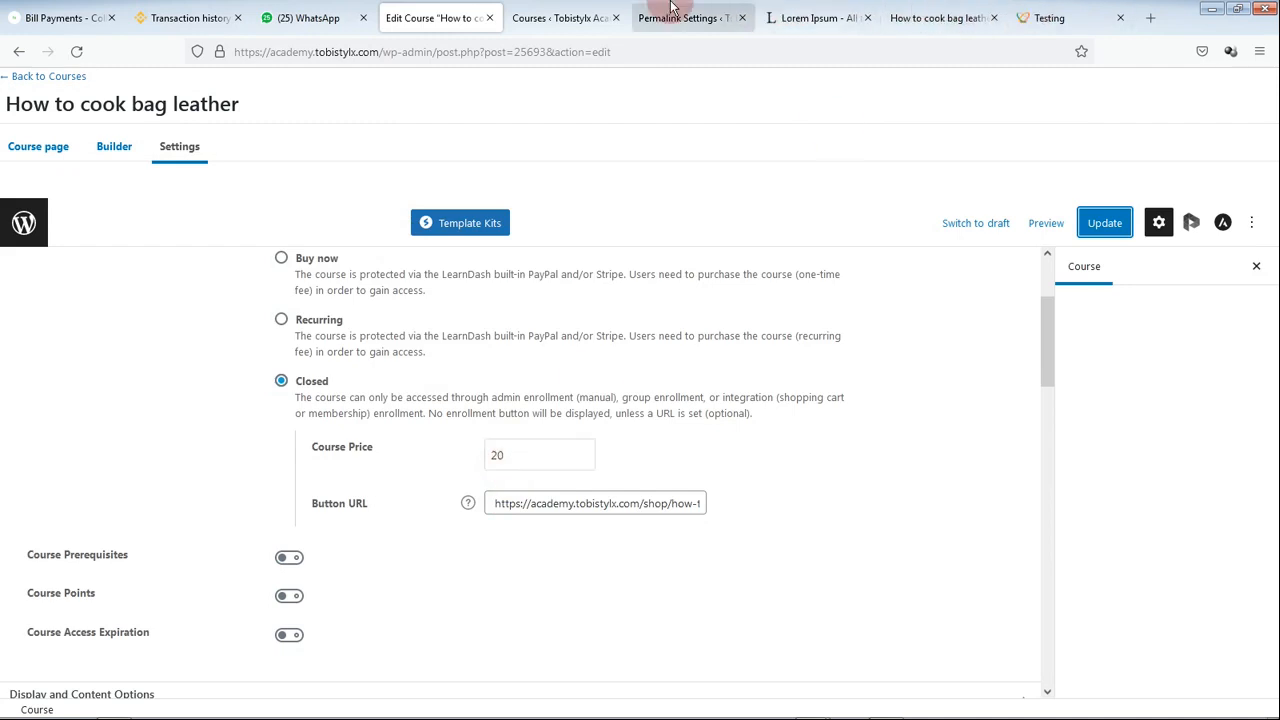
pyautogui.click(707, 29)
pyautogui.click(810, 16)
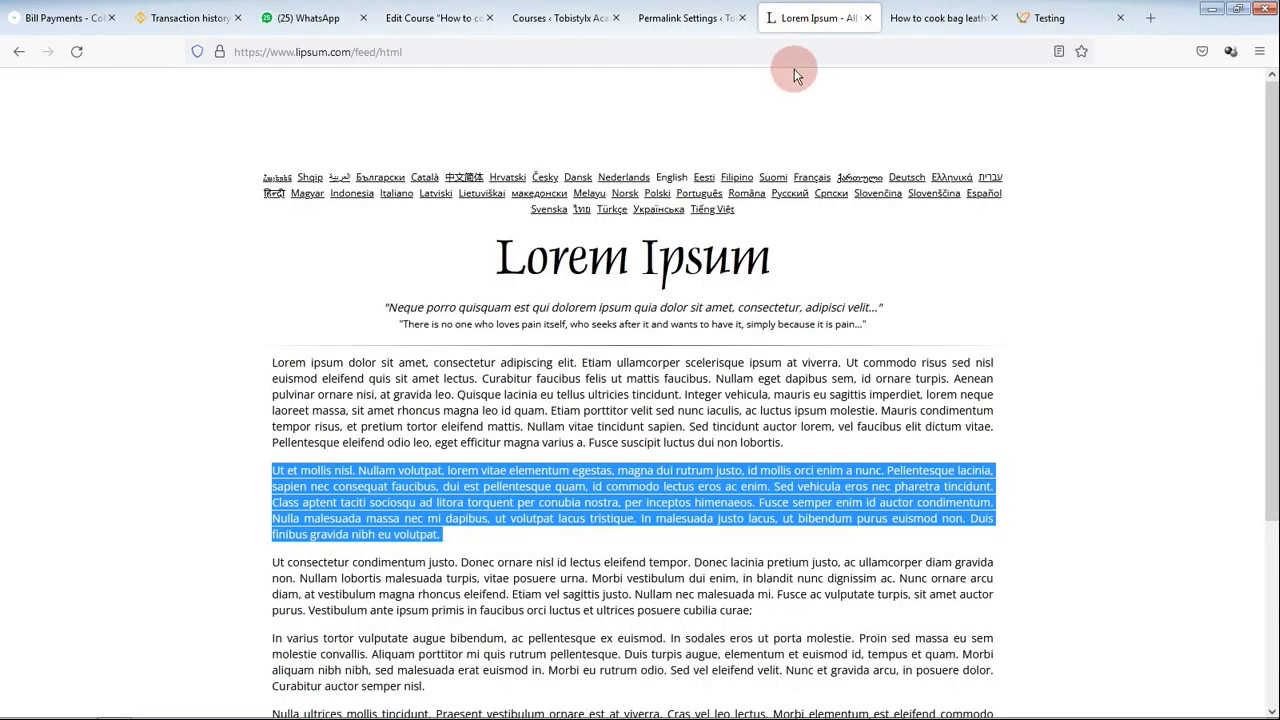
pyautogui.click(935, 18)
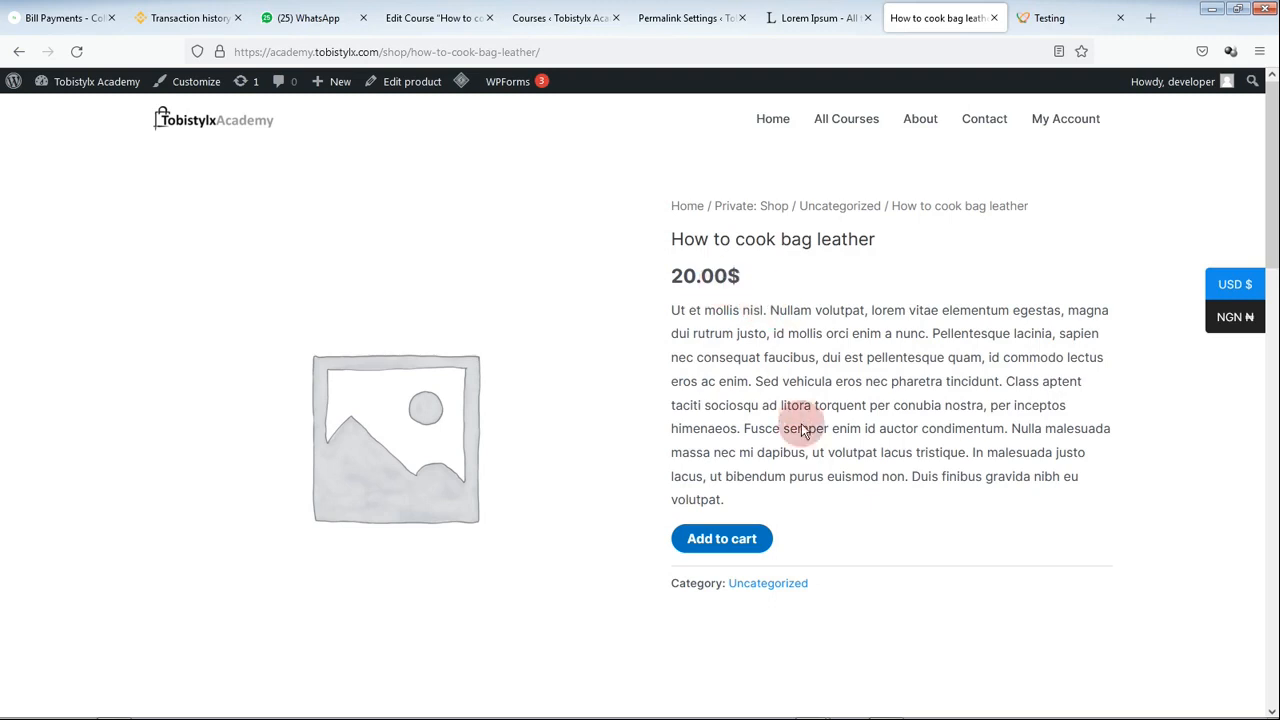
# Step: Add How to cook bag leather to the cart and review the 20.00$ checkout billing and order summary
pyautogui.click(732, 545)
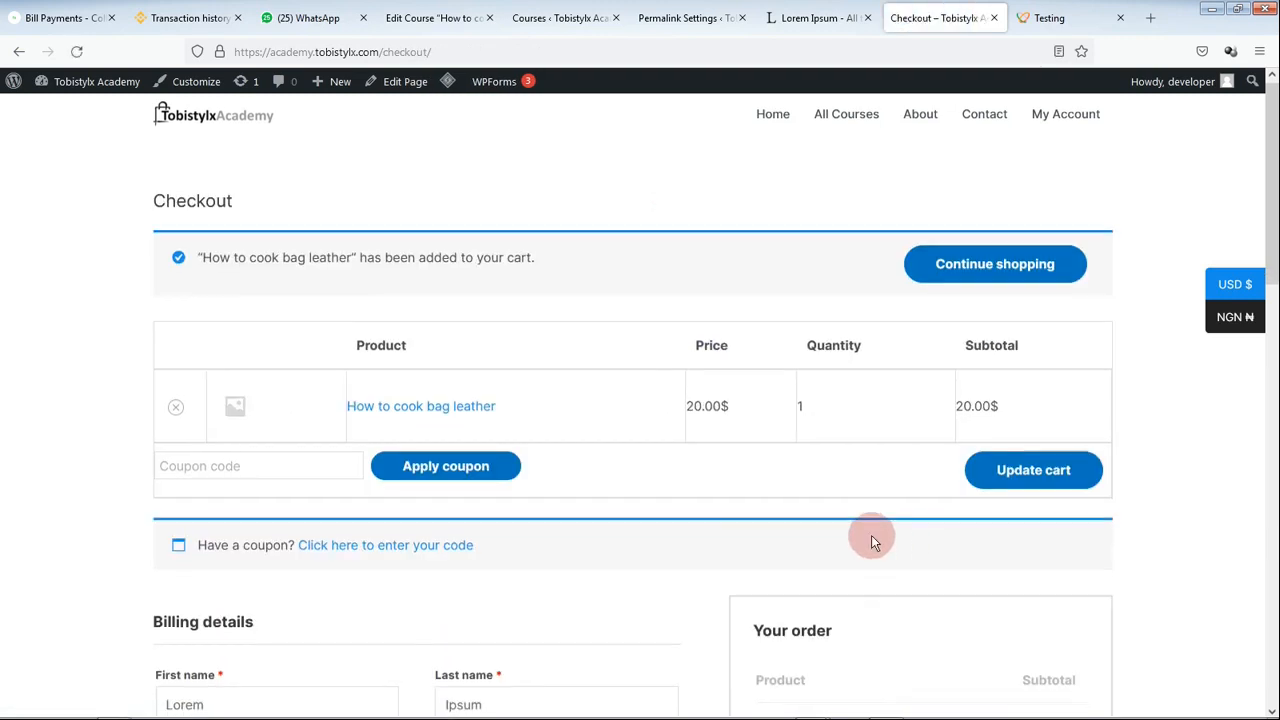
pyautogui.scroll(-1, 871, 535)
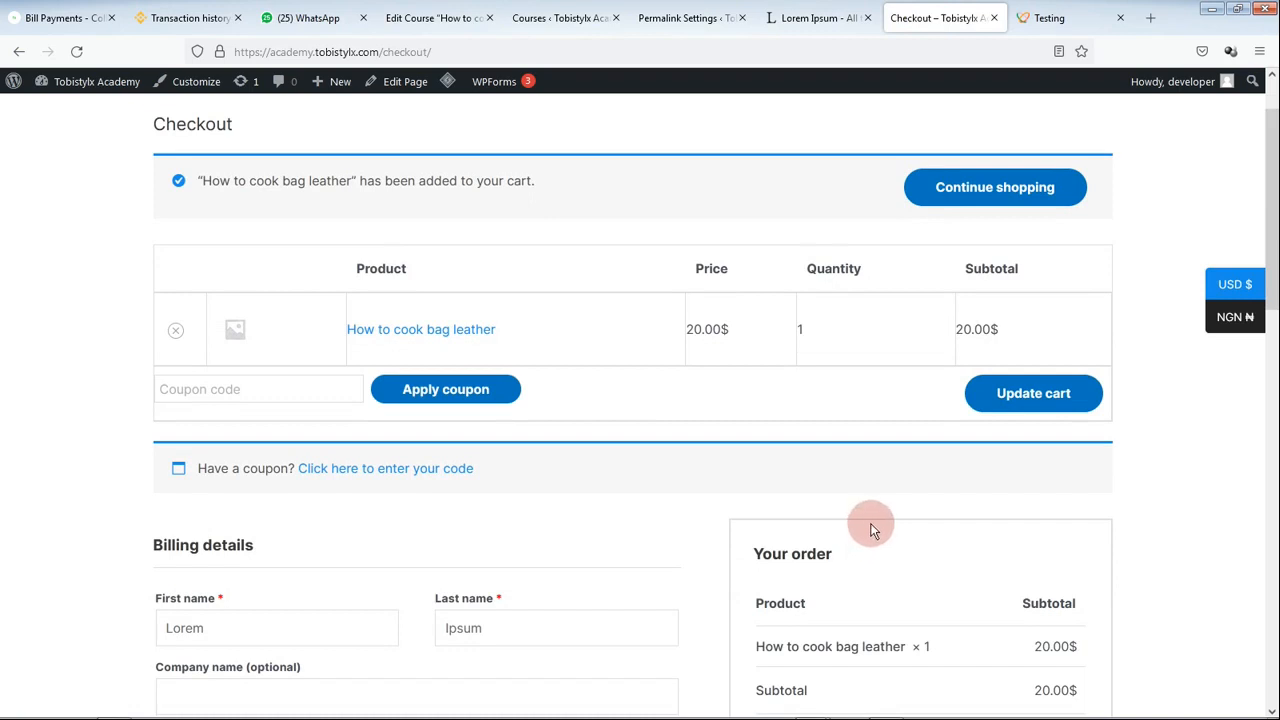
pyautogui.scroll(-2, 865, 536)
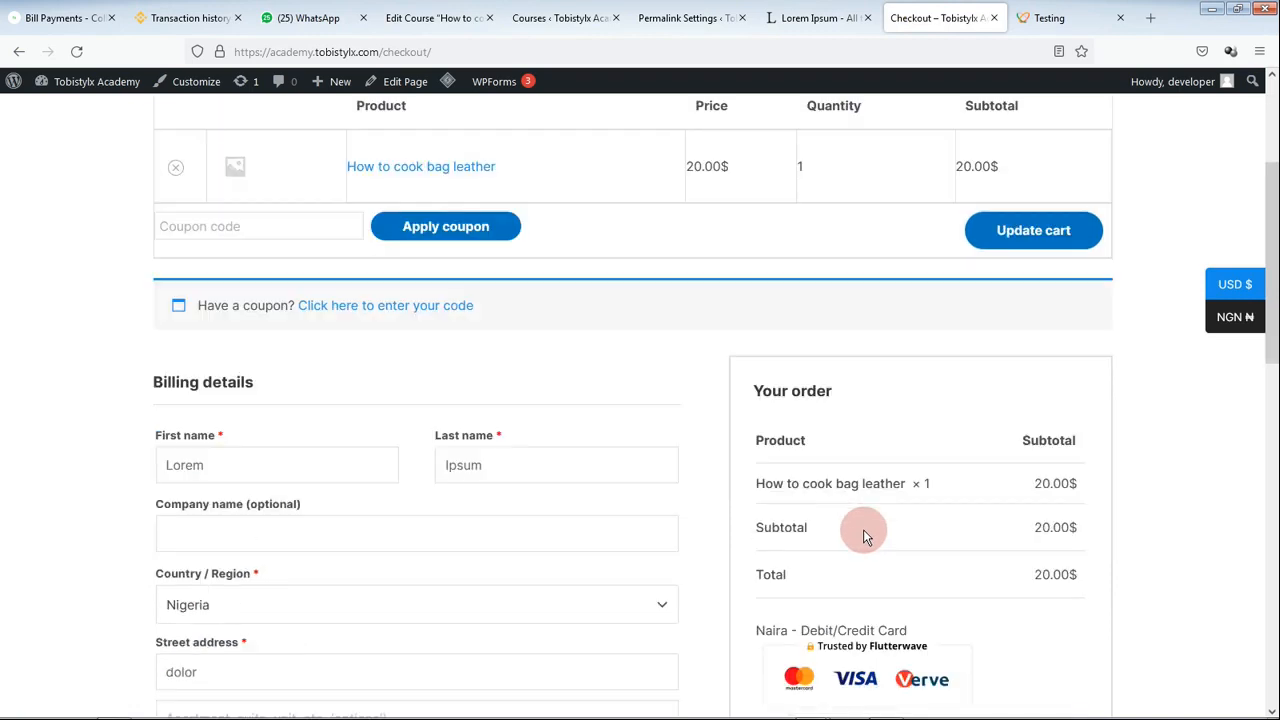
pyautogui.scroll(1, 863, 529)
pyautogui.scroll(1, 863, 529)
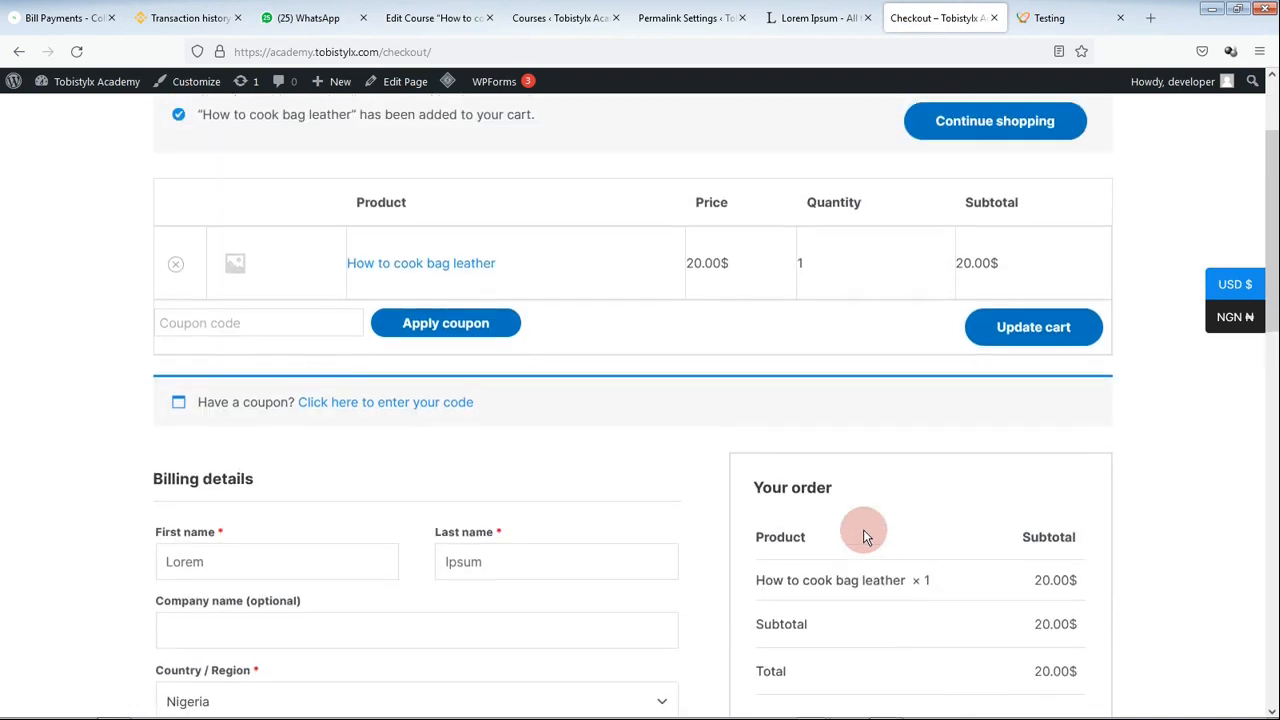
pyautogui.click(1238, 320)
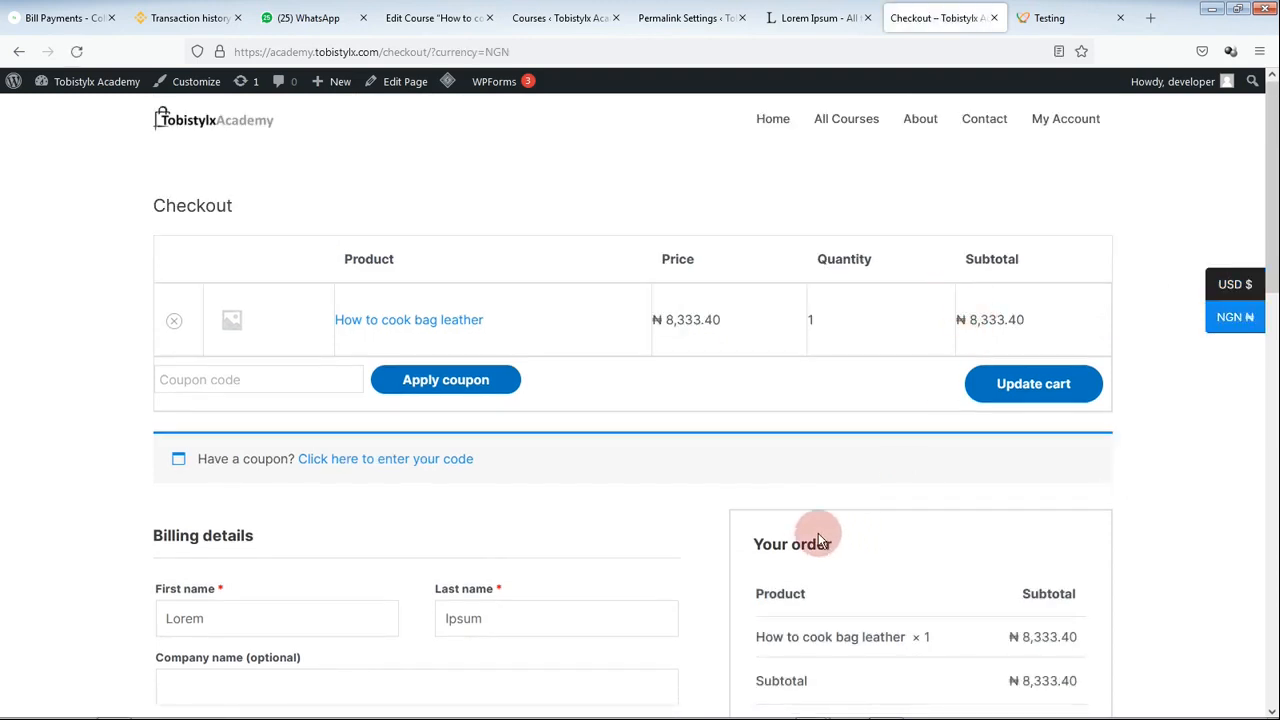
pyautogui.scroll(-1, 700, 540)
pyautogui.scroll(-2, 201, 536)
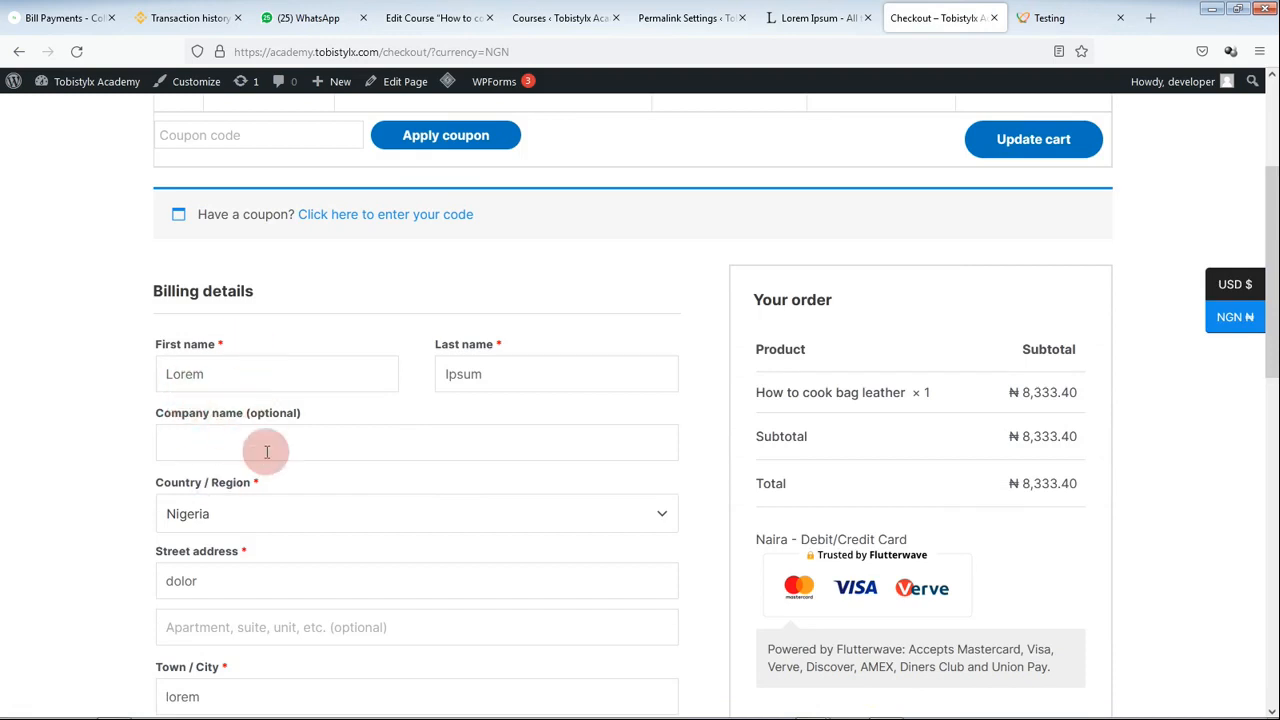
pyautogui.scroll(1, 272, 485)
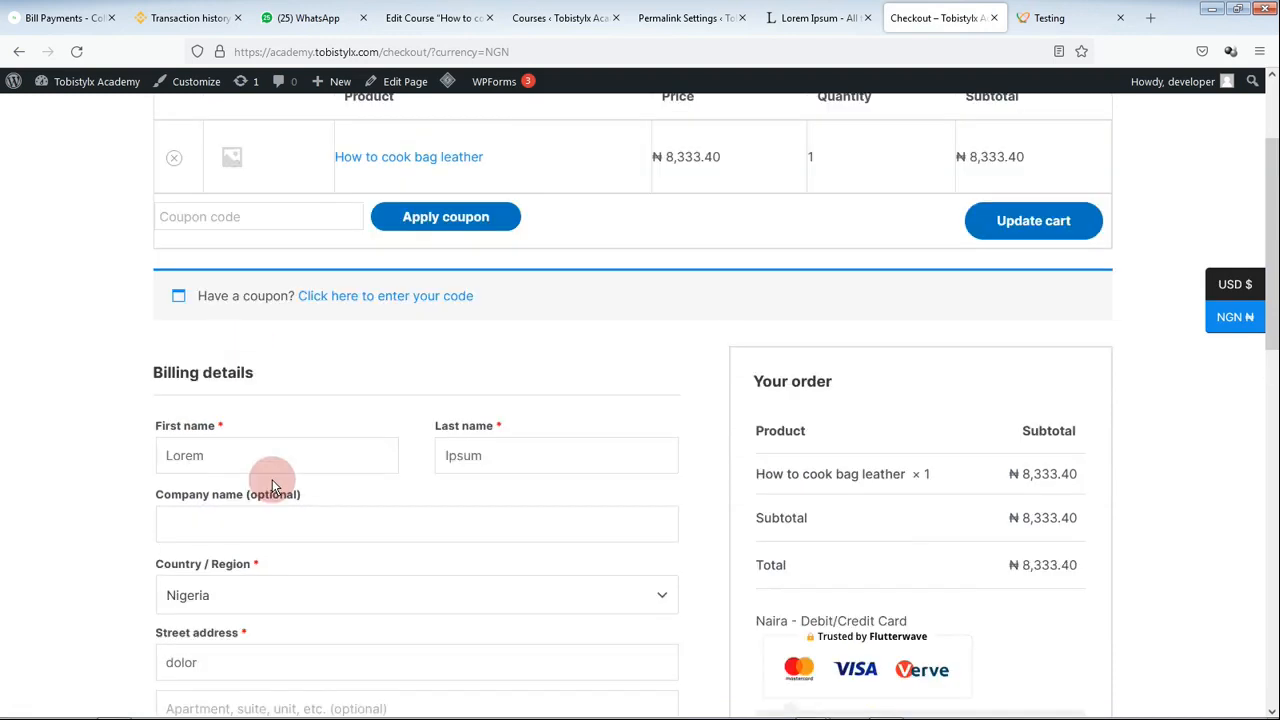
pyautogui.scroll(2, 272, 482)
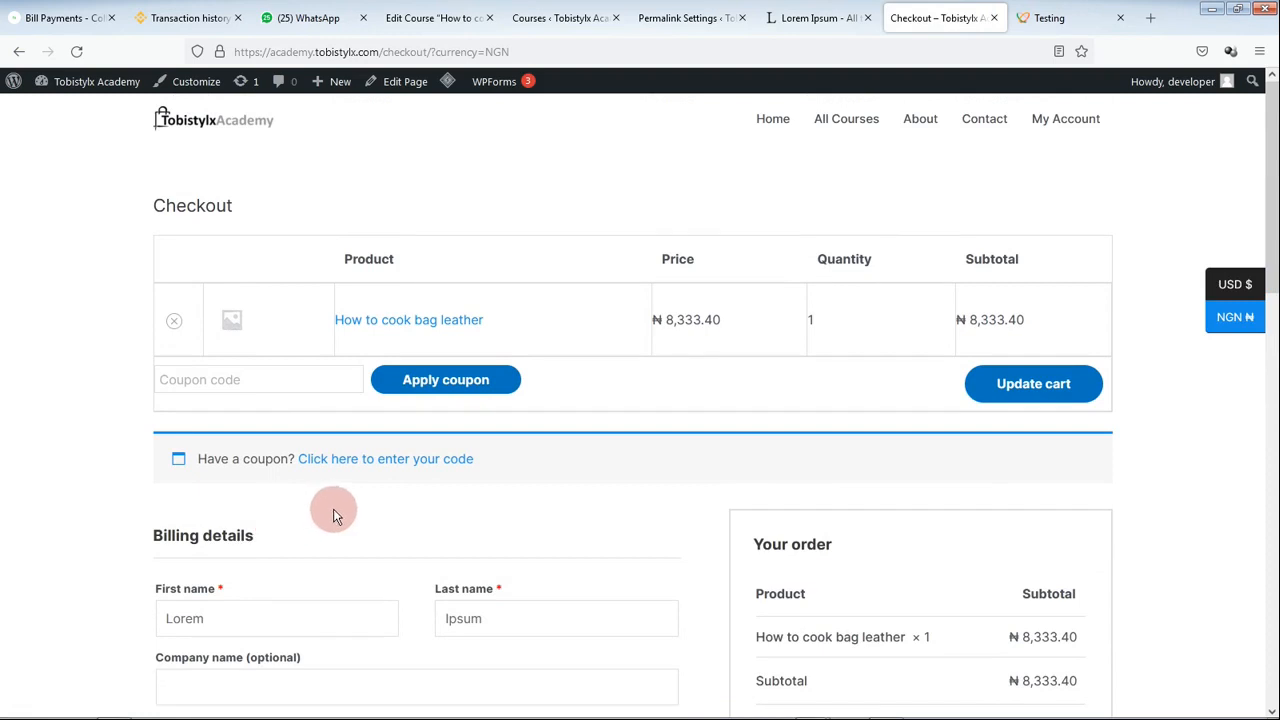
pyautogui.scroll(-2, 372, 526)
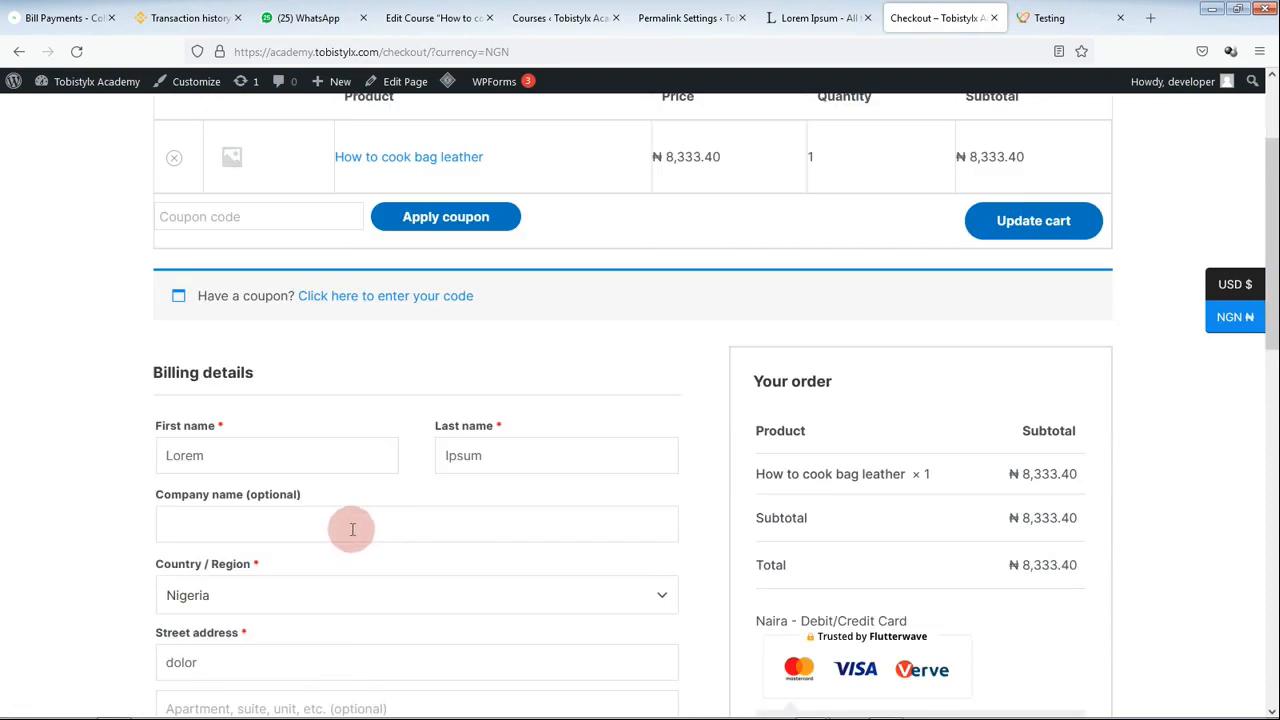
pyautogui.scroll(-2, 357, 517)
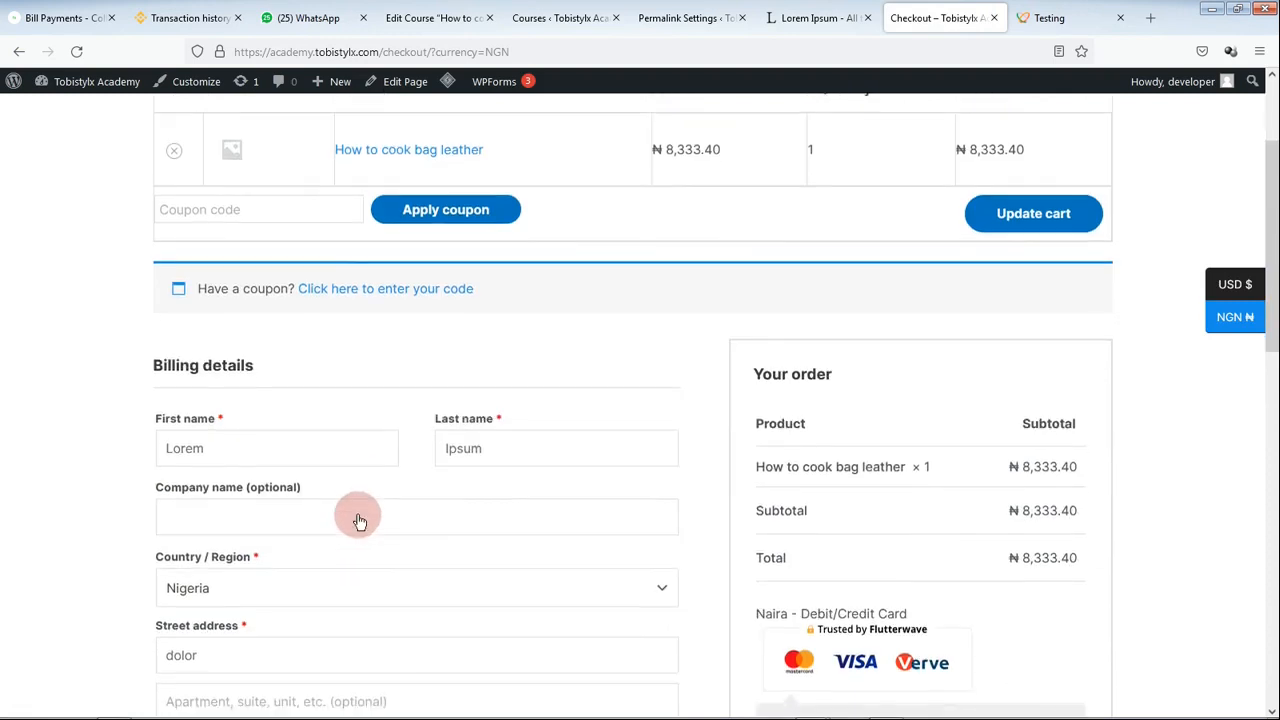
pyautogui.scroll(4, 362, 530)
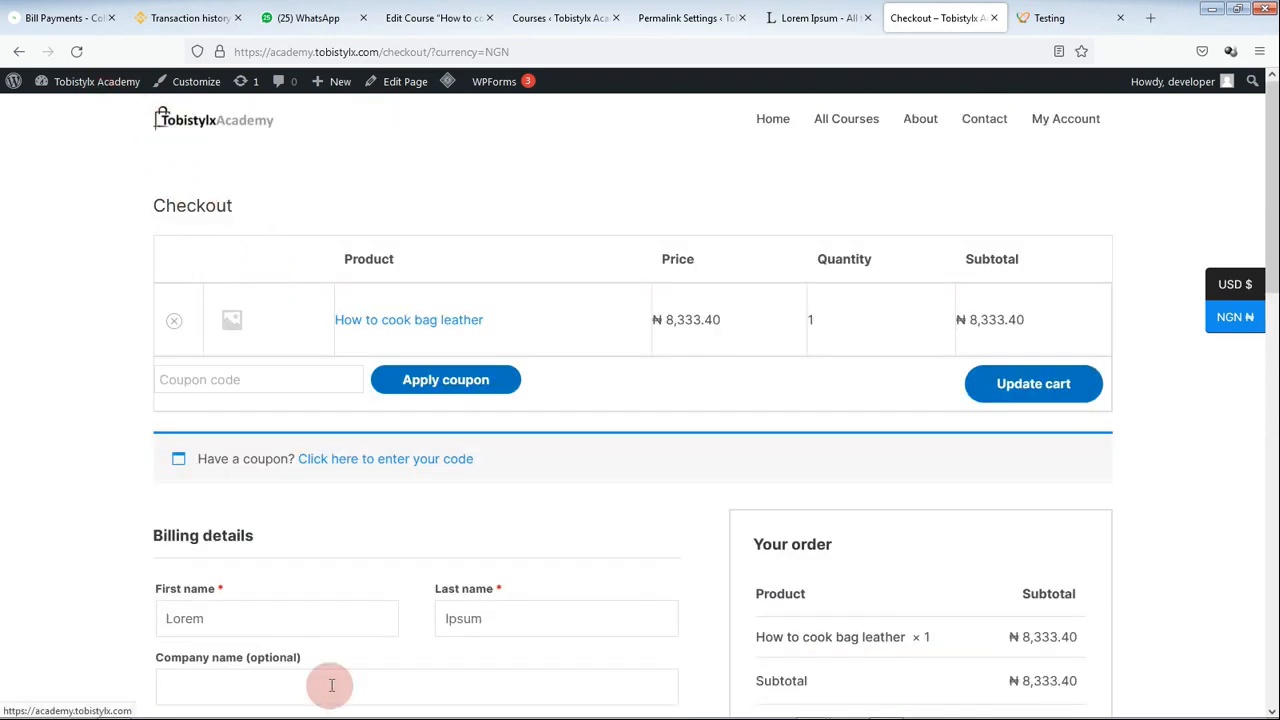
pyautogui.scroll(-3, 410, 490)
pyautogui.scroll(-3, 418, 510)
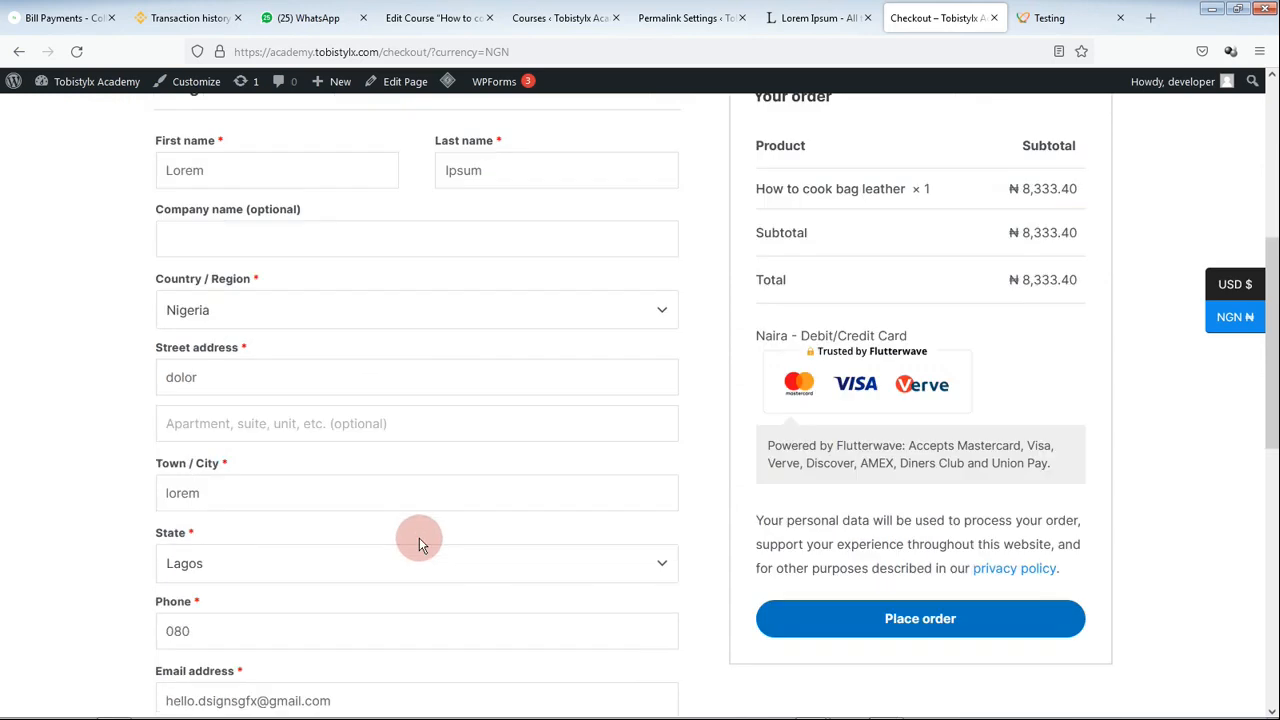
pyautogui.scroll(-2, 705, 585)
pyautogui.scroll(-1, 880, 414)
pyautogui.scroll(3, 840, 380)
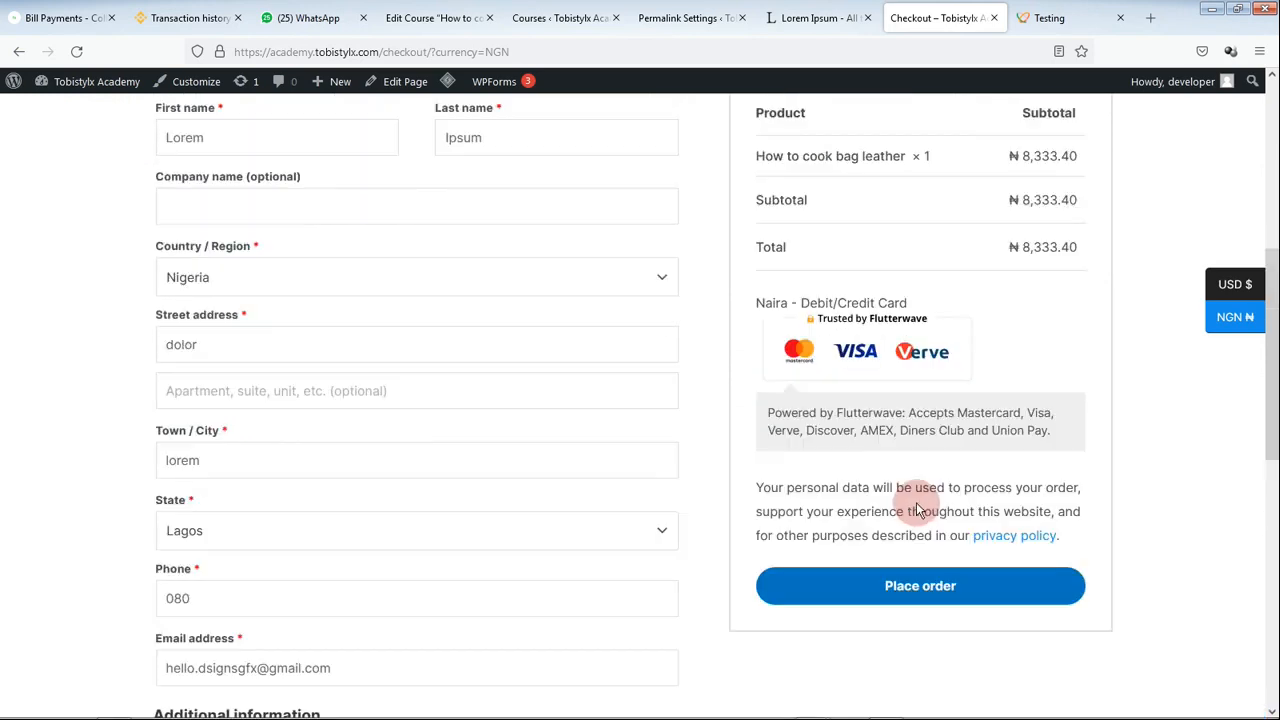
pyautogui.scroll(2, 808, 343)
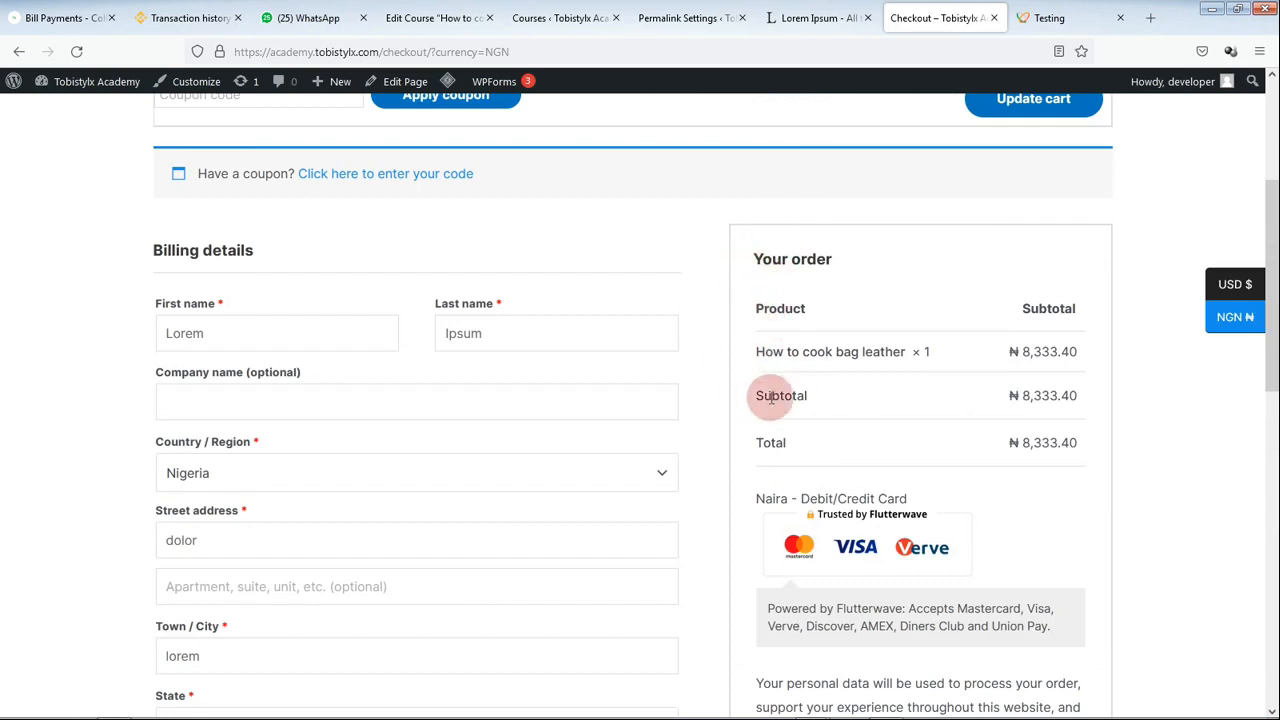
pyautogui.scroll(-3, 818, 511)
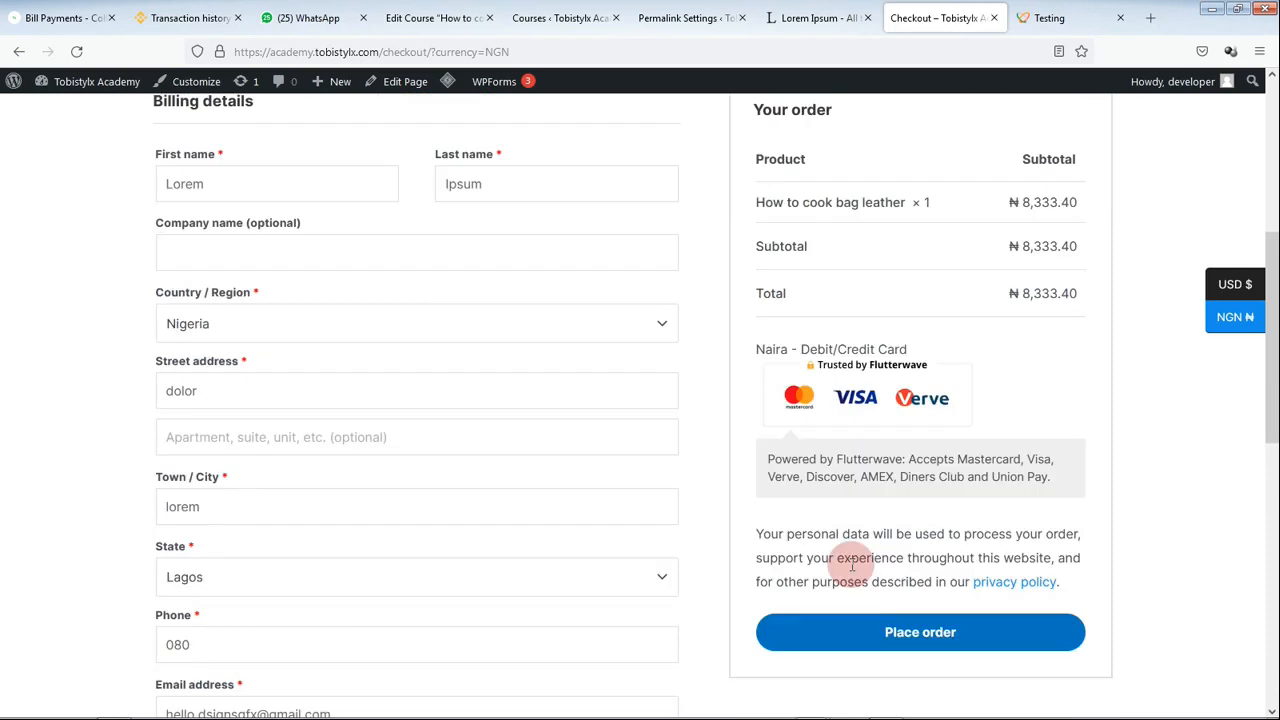
# Step: Place order 25709, start payment, and copy the MasterCard PIN authentication test card number
pyautogui.click(919, 619)
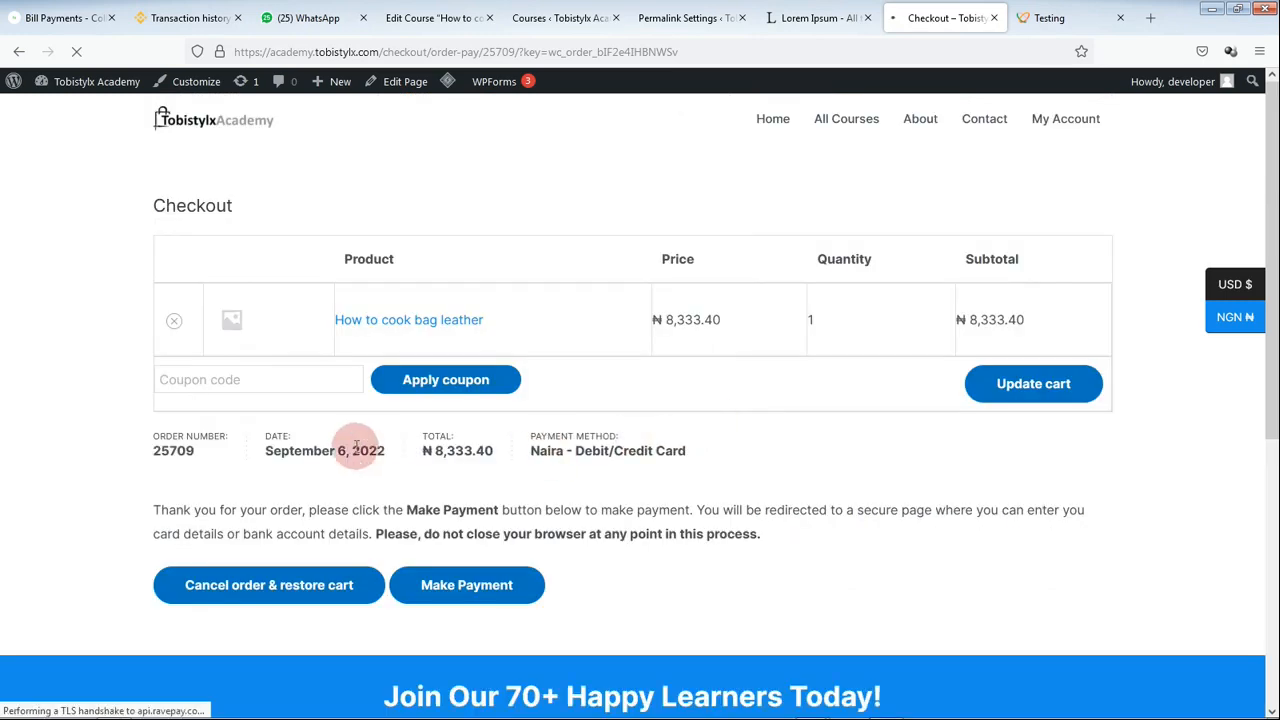
pyautogui.click(510, 585)
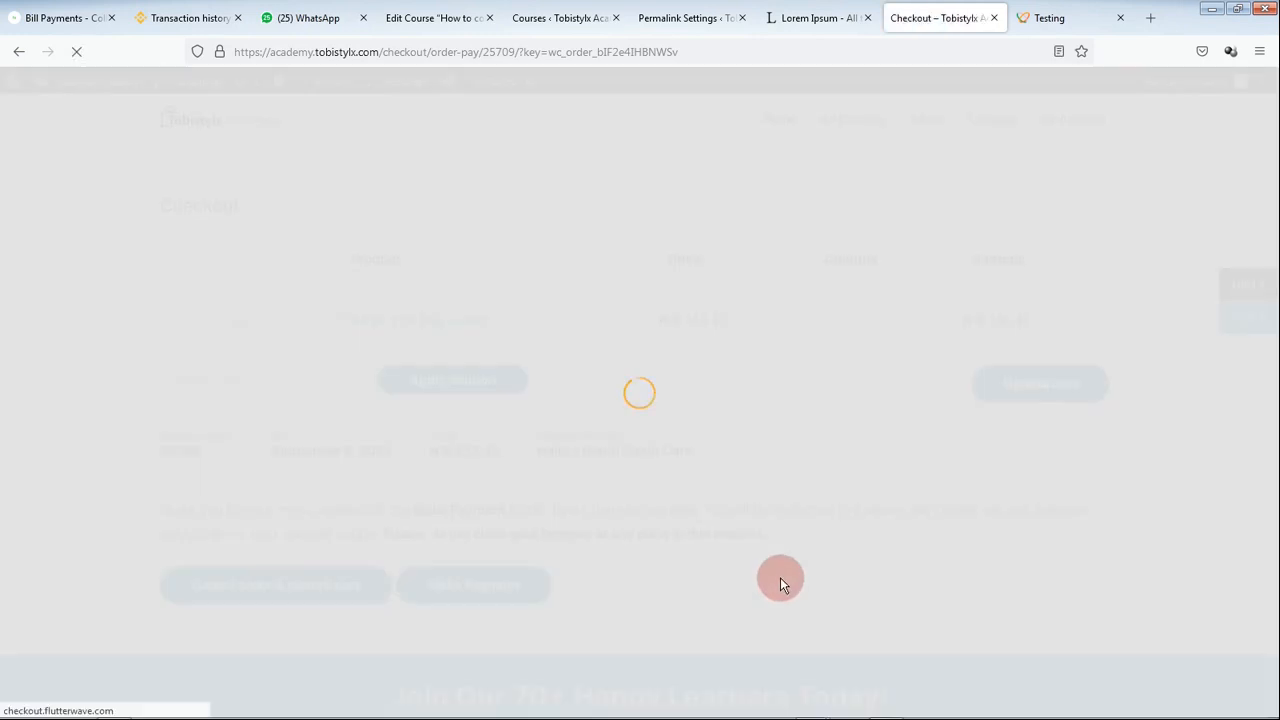
pyautogui.click(1040, 16)
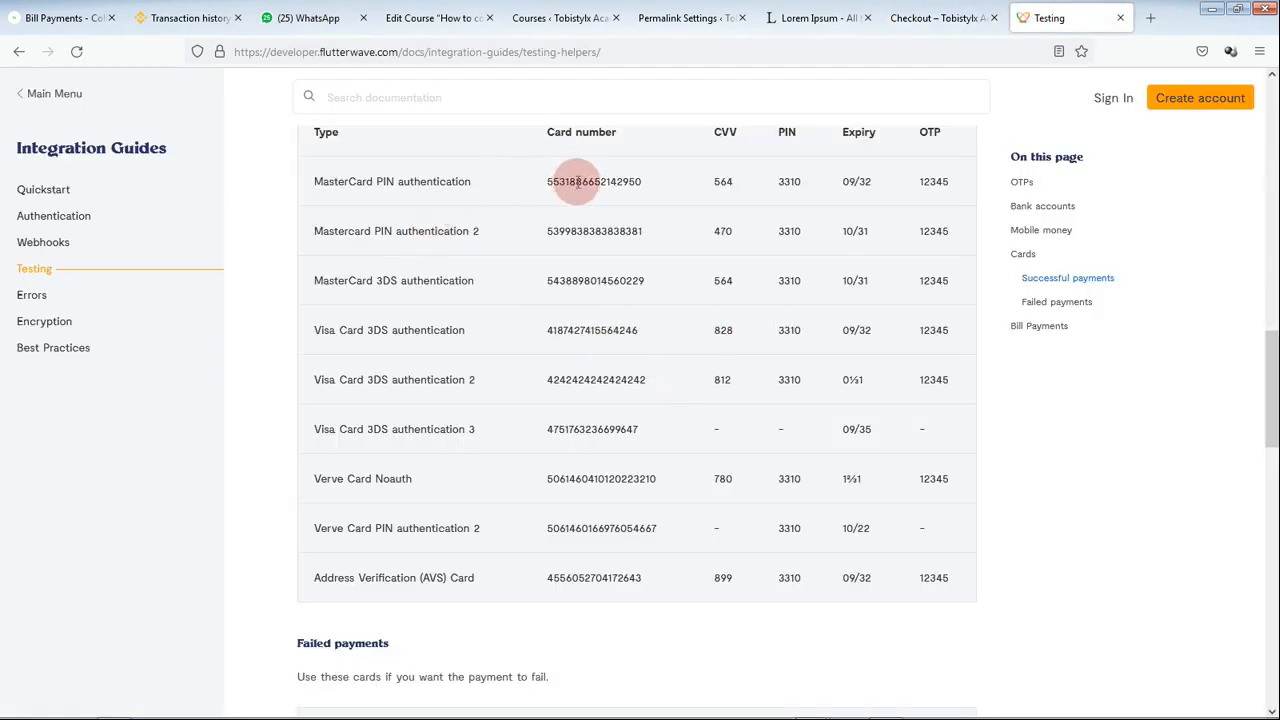
pyautogui.doubleClick(577, 182)
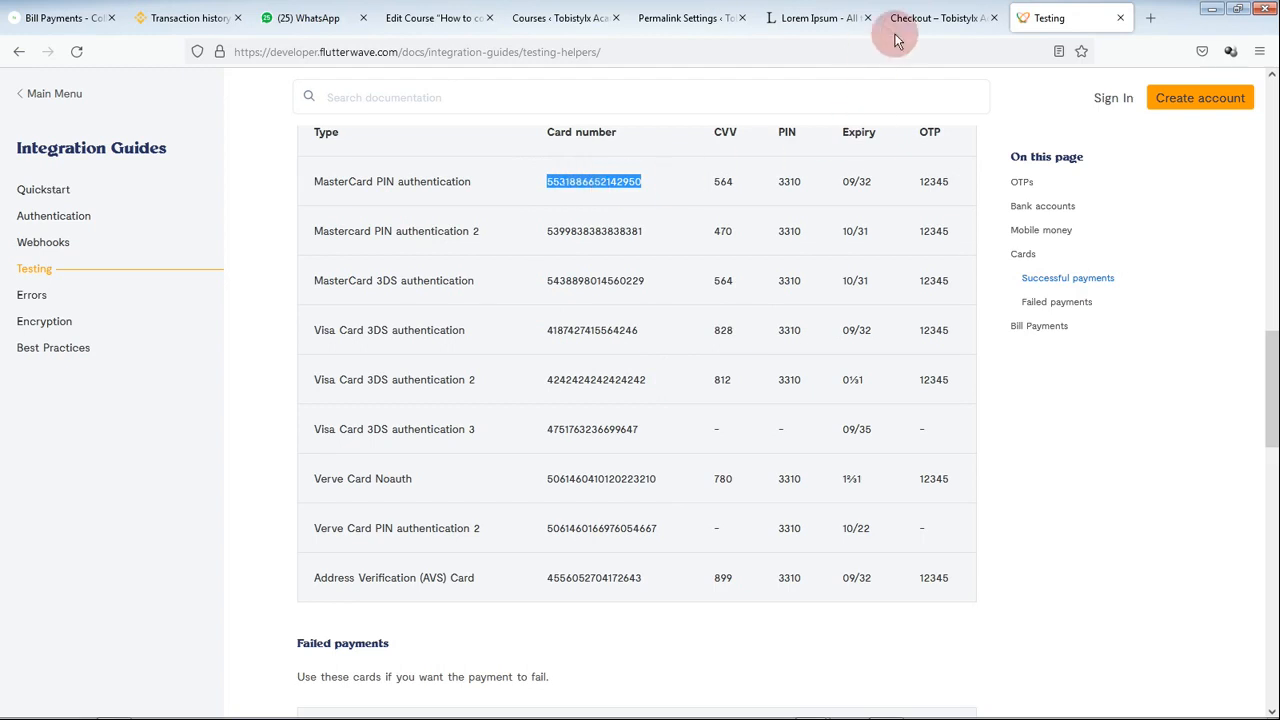
pyautogui.click(933, 8)
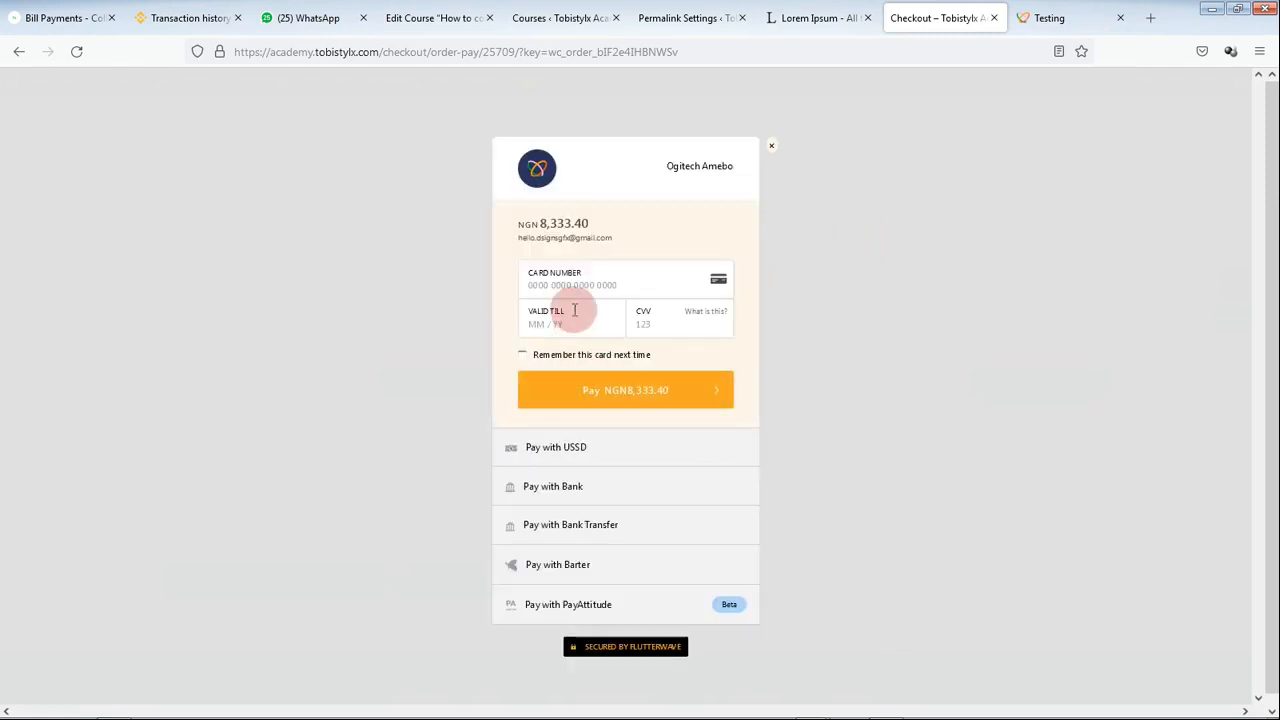
# Step: Enter the MasterCard test card number, expiry and CVV, then pay NGN 8,333.40
pyautogui.click(570, 286)
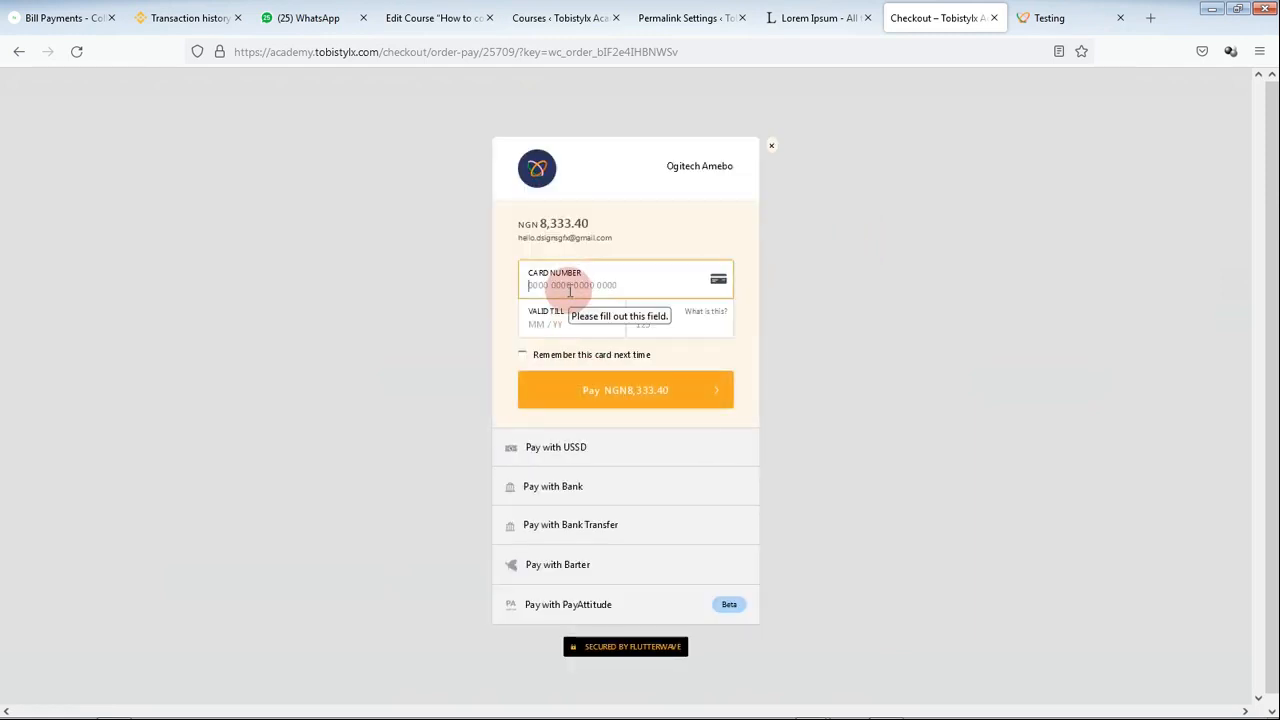
pyautogui.click(571, 320)
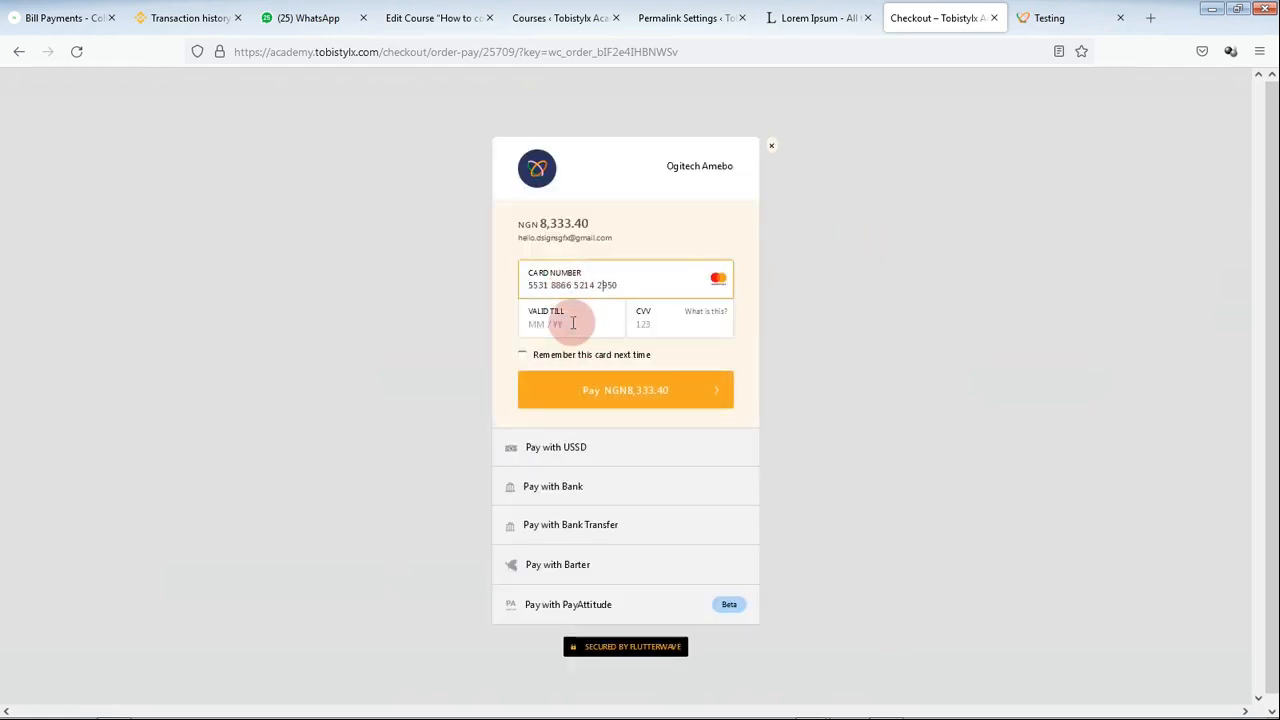
pyautogui.click(1010, 24)
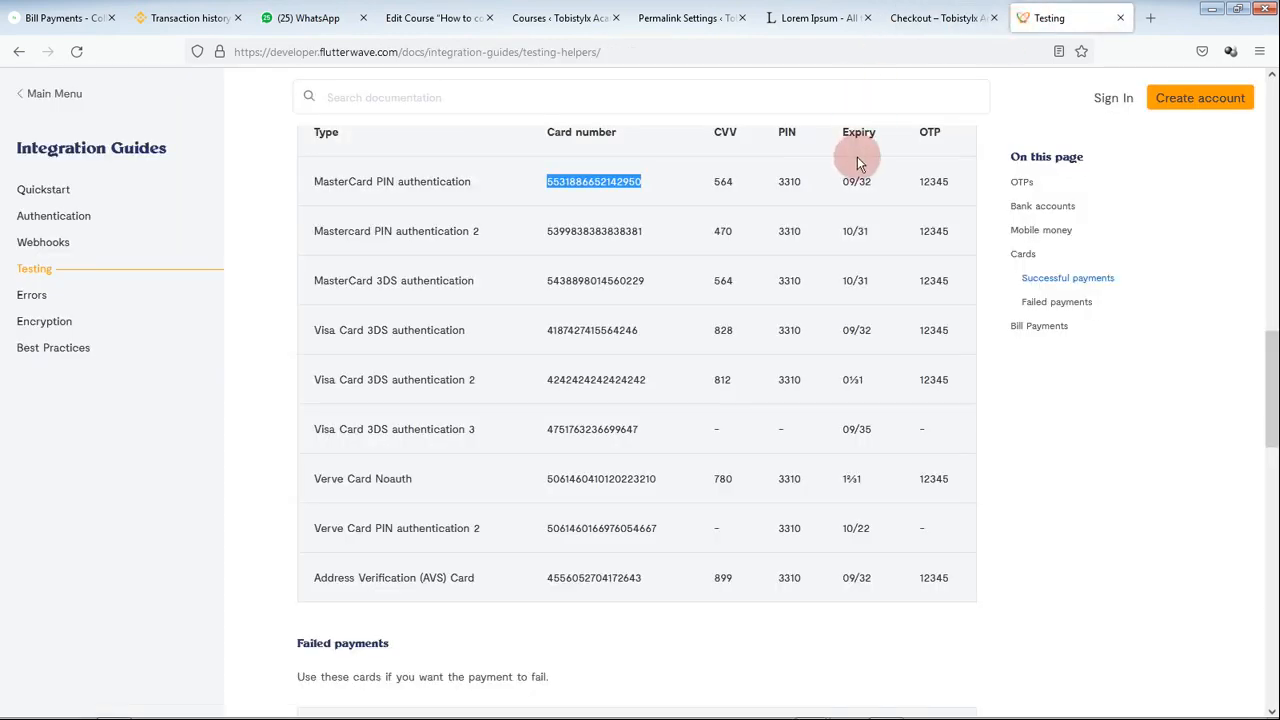
pyautogui.click(936, 17)
pyautogui.click(545, 352)
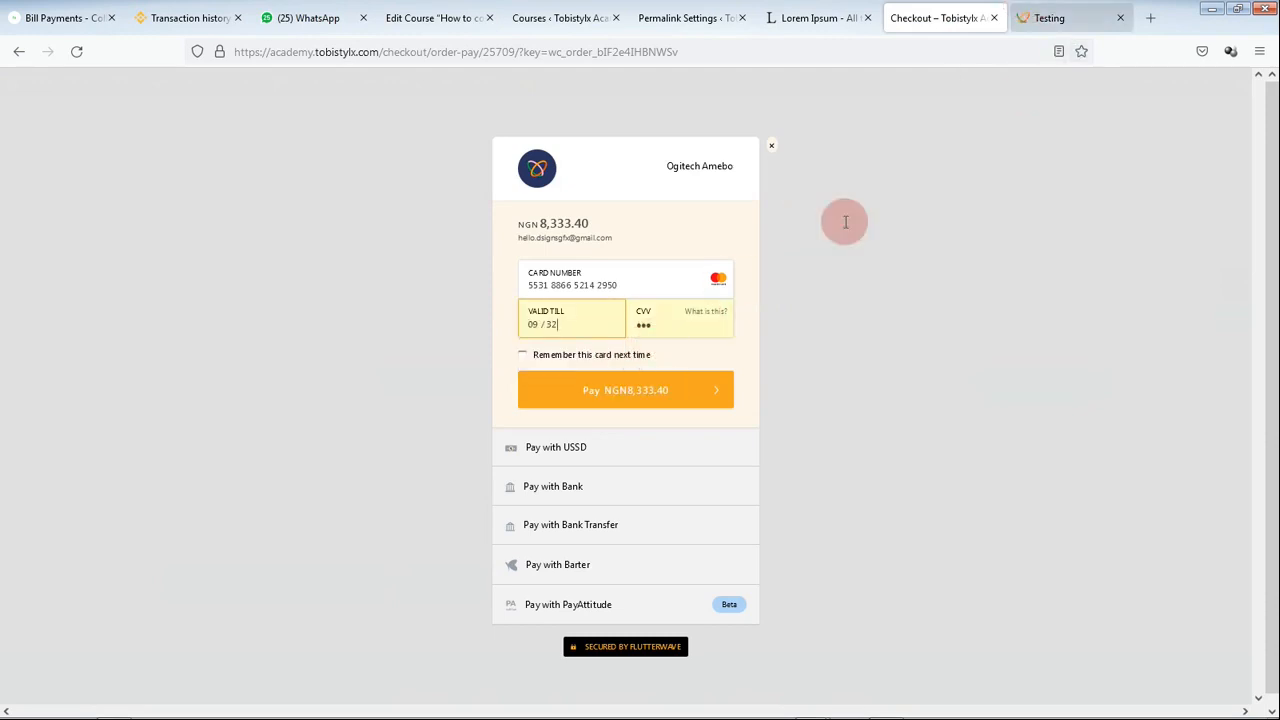
pyautogui.click(595, 390)
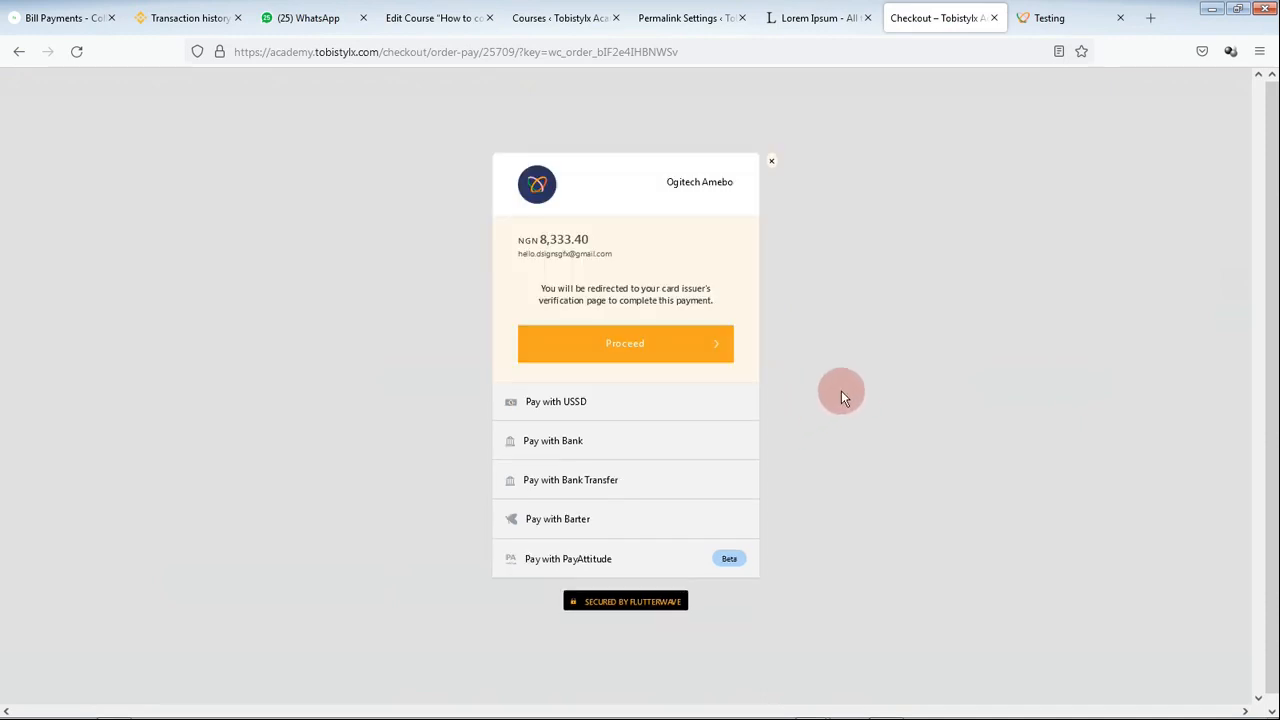
# Step: Proceed to issuer verification and submit the test OTP from the Flutterwave docs
pyautogui.click(670, 358)
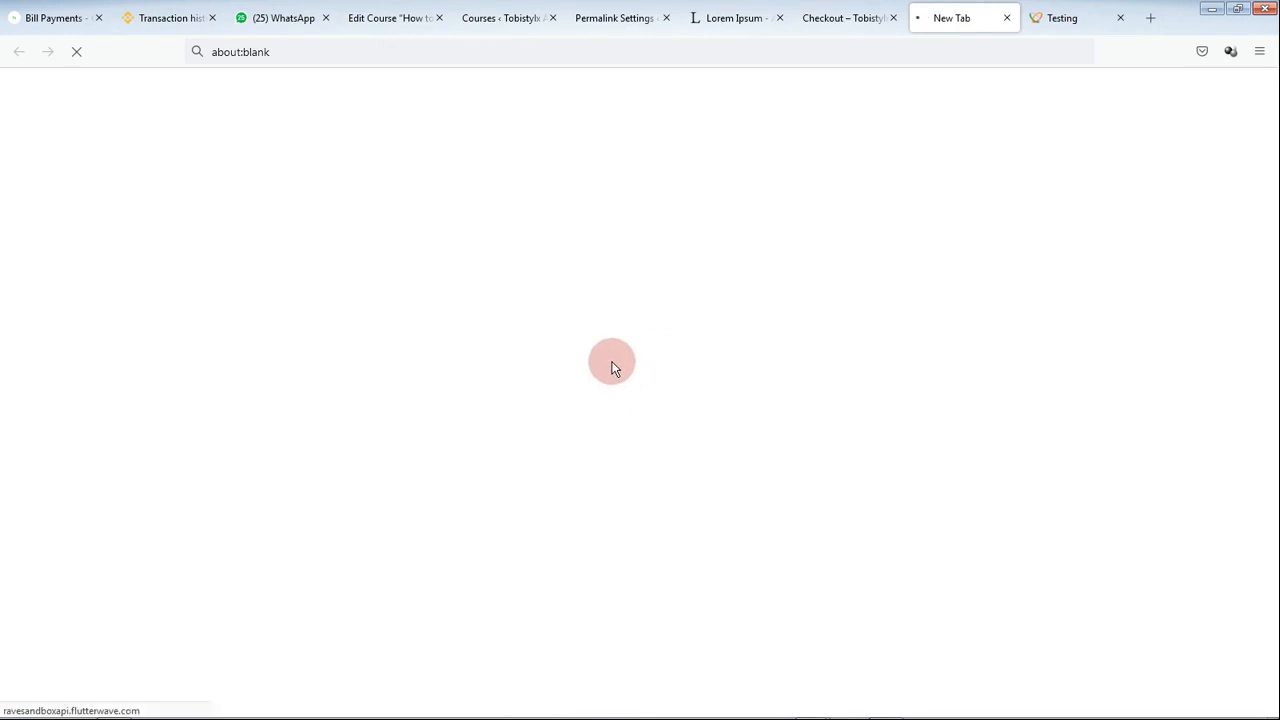
pyautogui.click(569, 286)
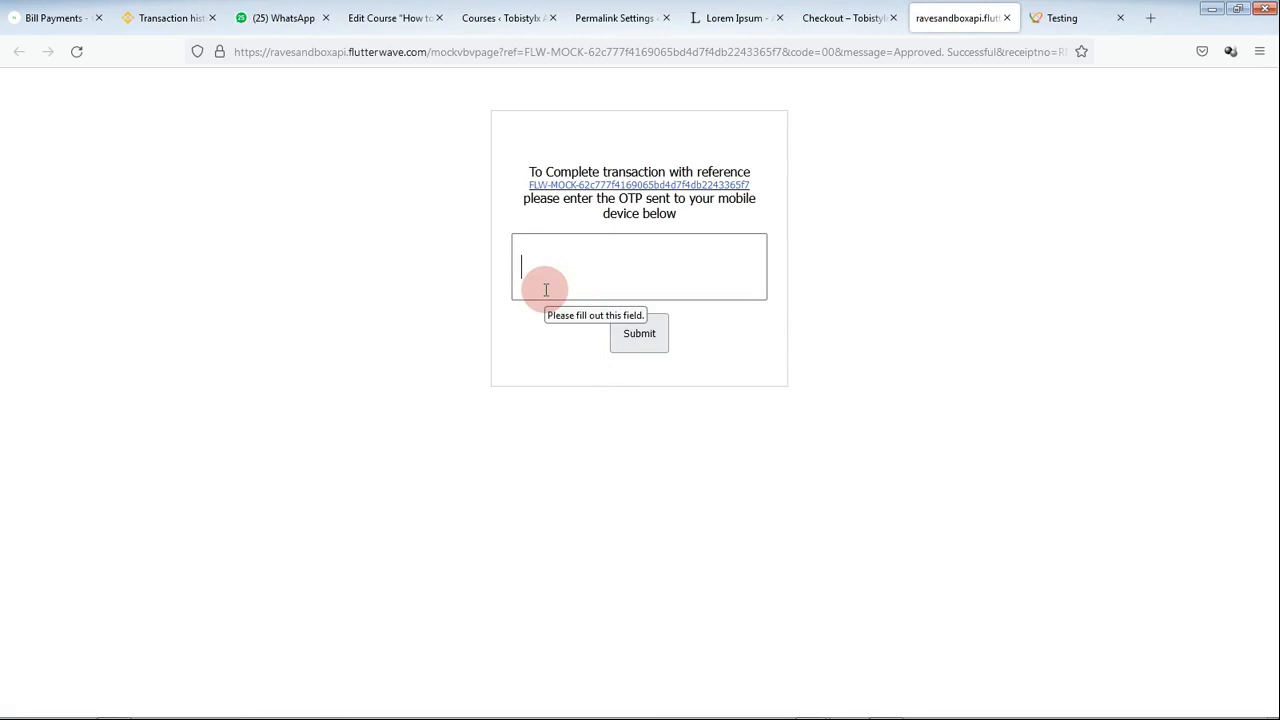
pyautogui.write('1234')
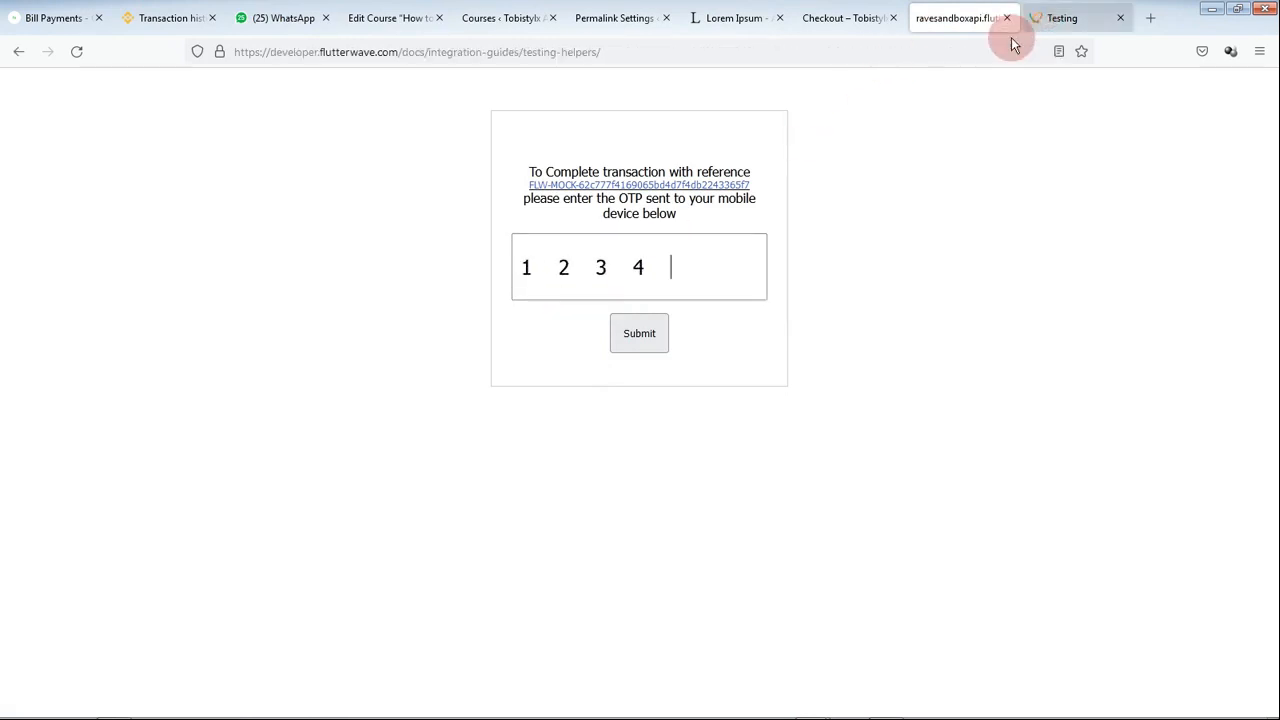
pyautogui.click(1050, 18)
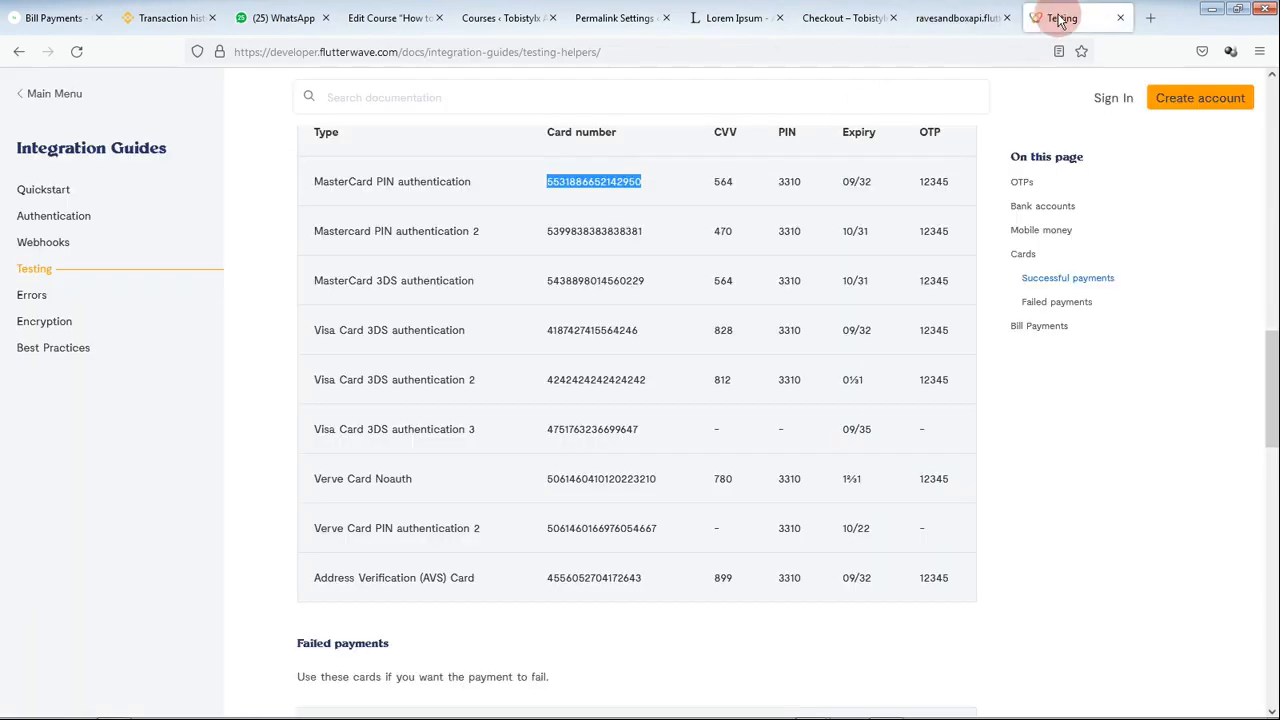
pyautogui.click(955, 17)
pyautogui.write('5')
pyautogui.click(651, 331)
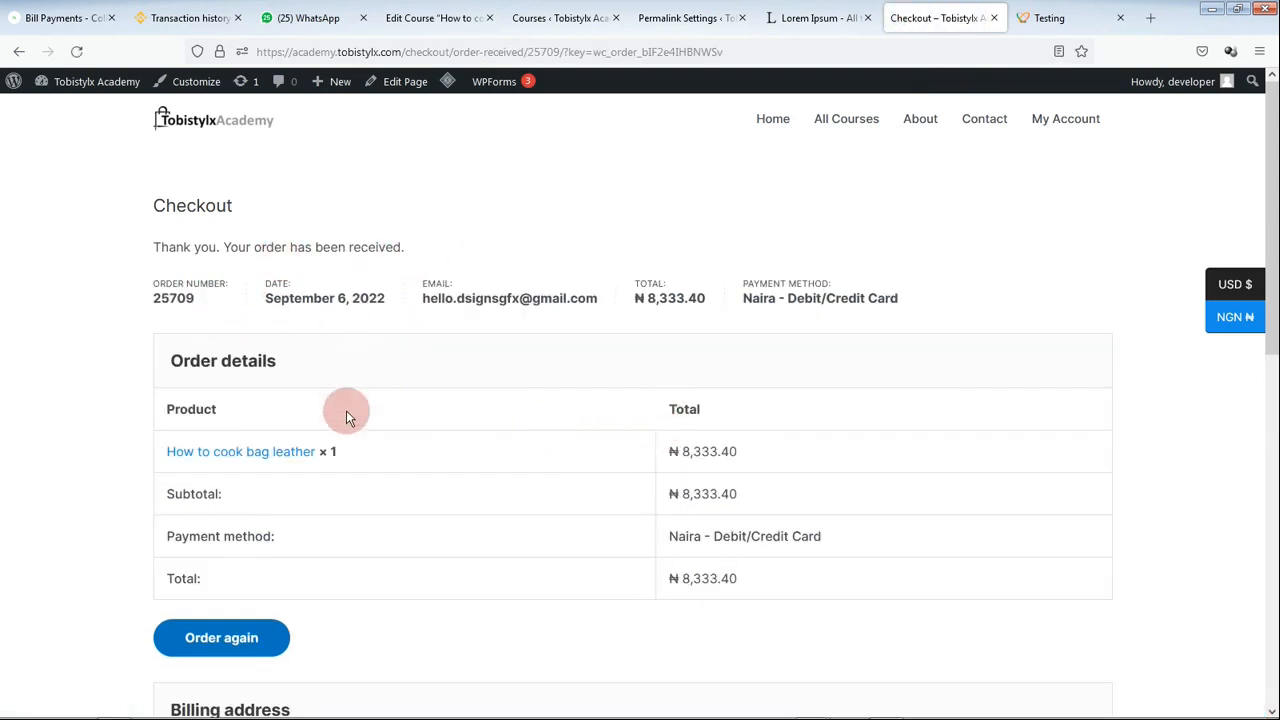
# Step: Check the order-received details, then go Home to the All Courses listing showing the $20 course
pyautogui.scroll(-3, 686, 509)
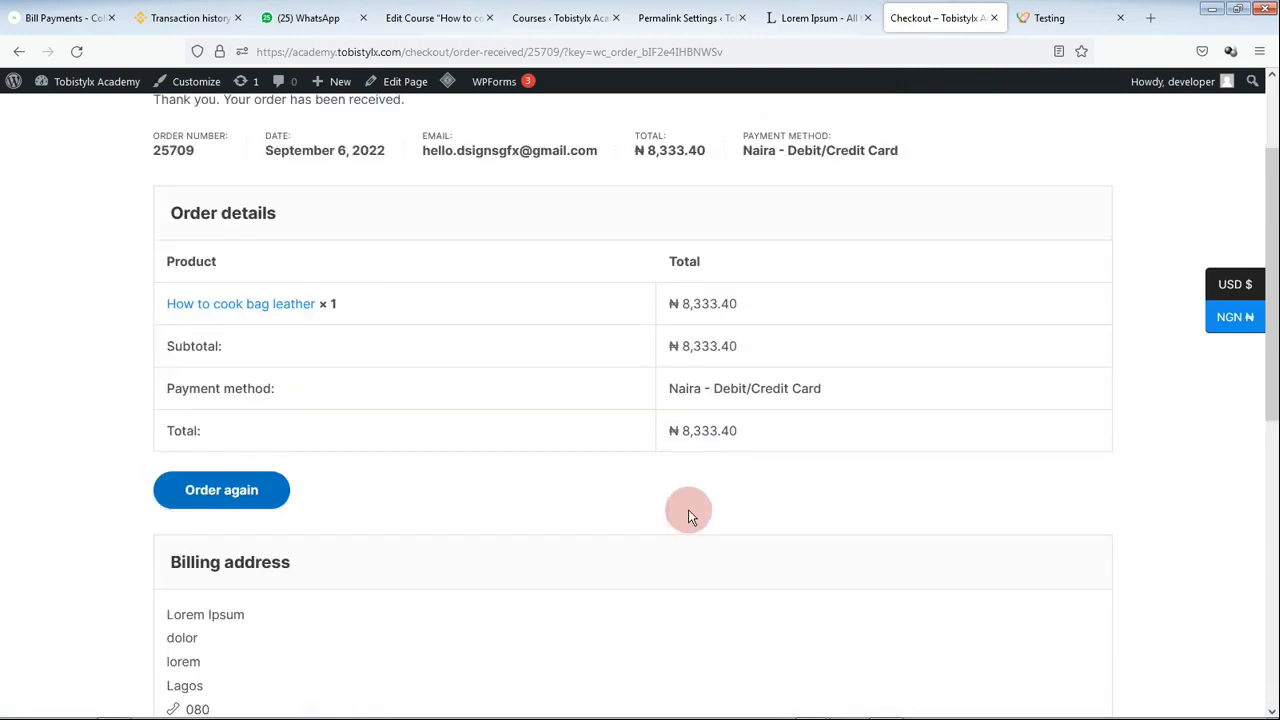
pyautogui.scroll(1, 700, 495)
pyautogui.scroll(1, 708, 482)
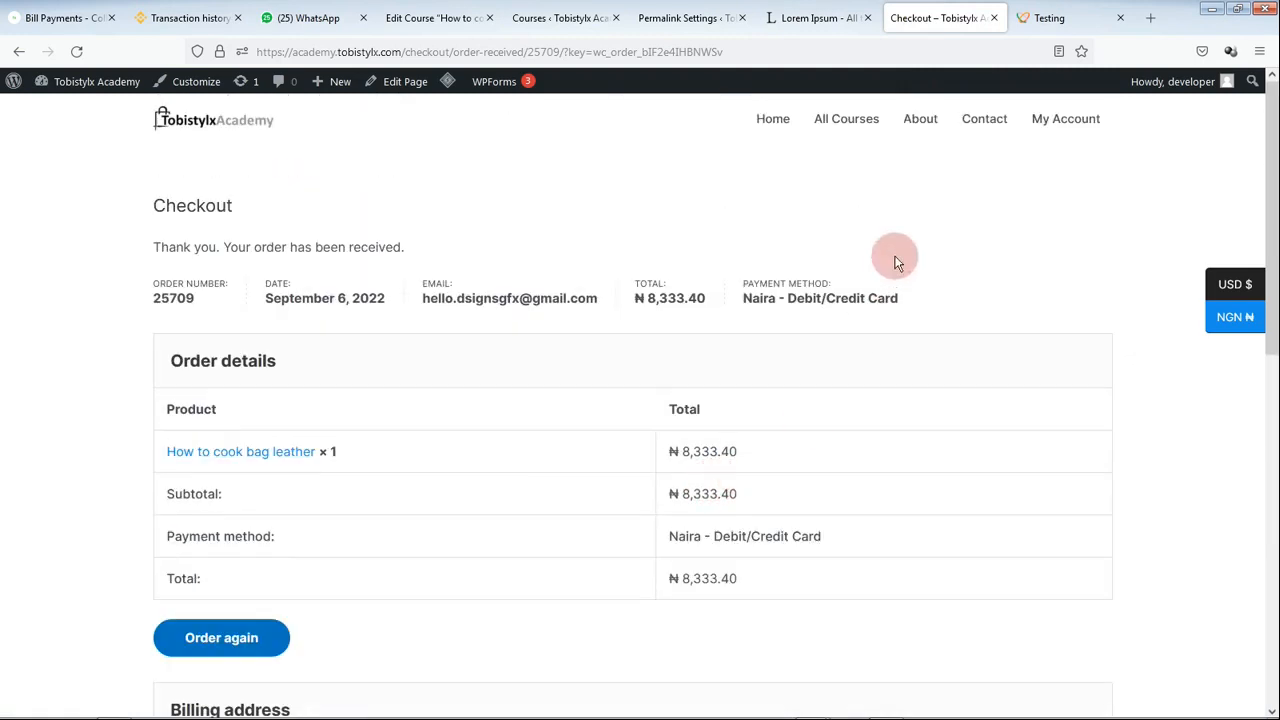
pyautogui.click(777, 120)
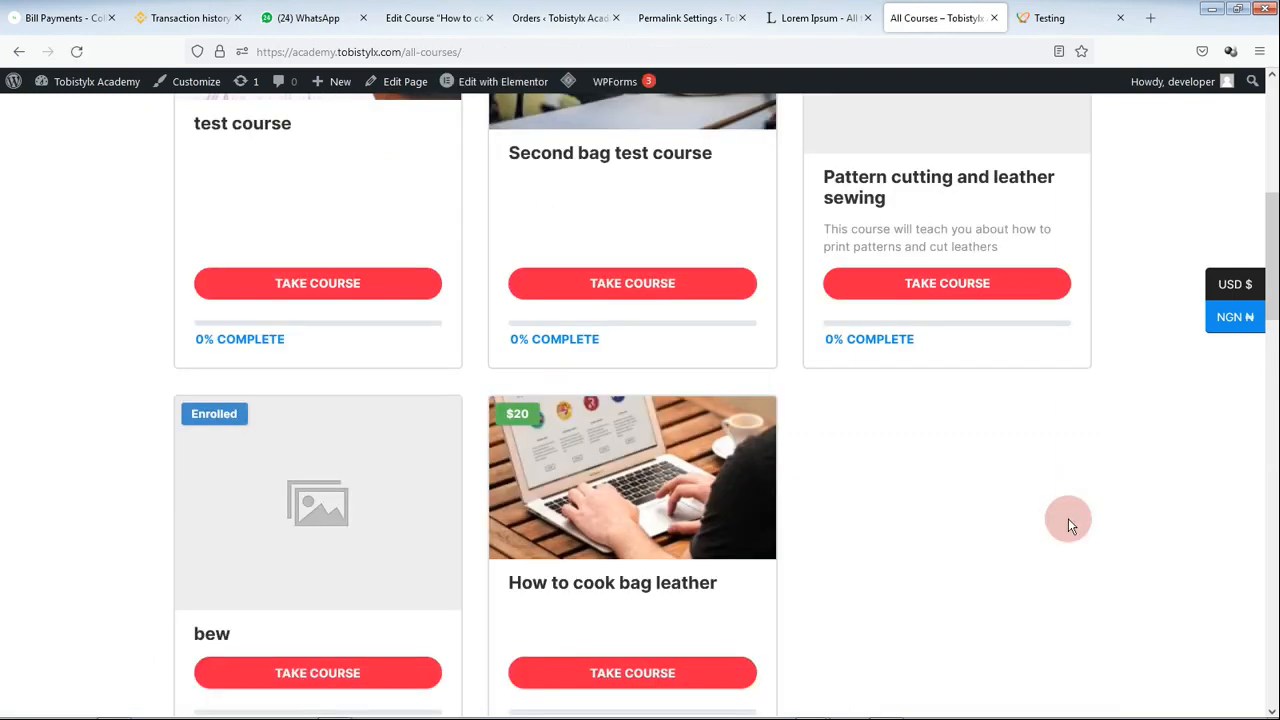
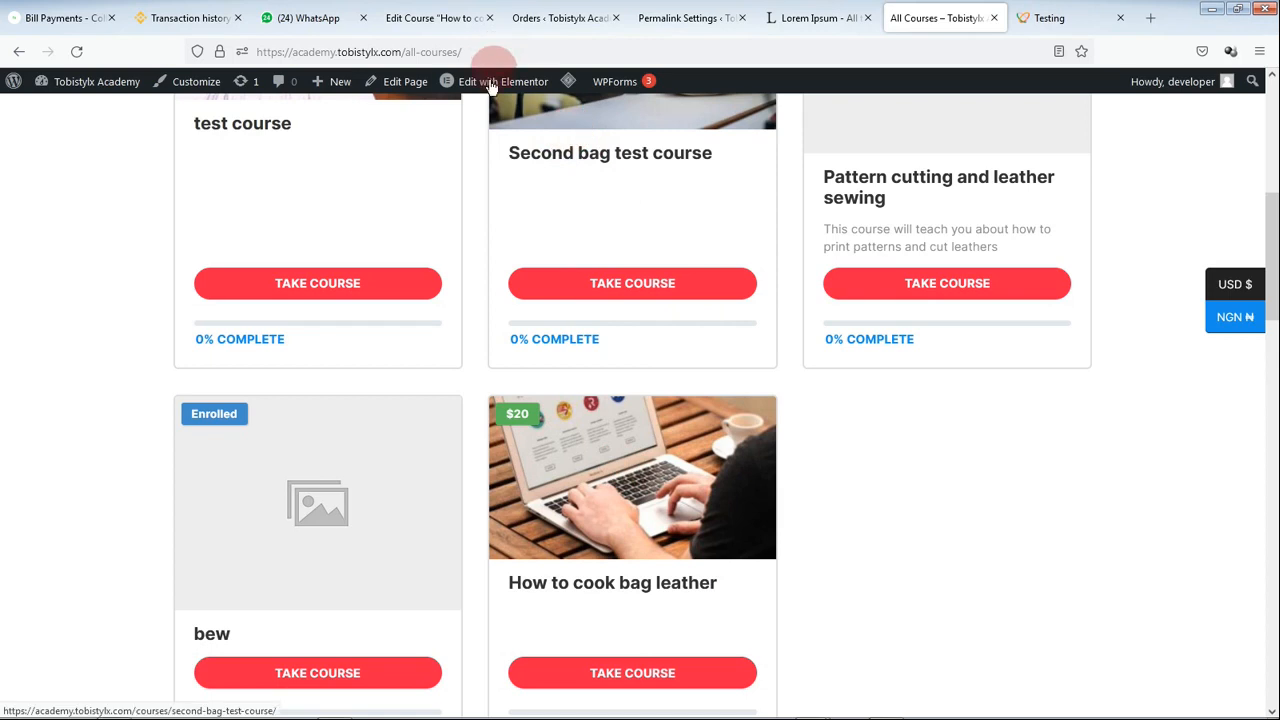
# Step: Leave the course editor and open Products > All Products to reach the How to cook bag leather product
pyautogui.moveTo(487, 88)
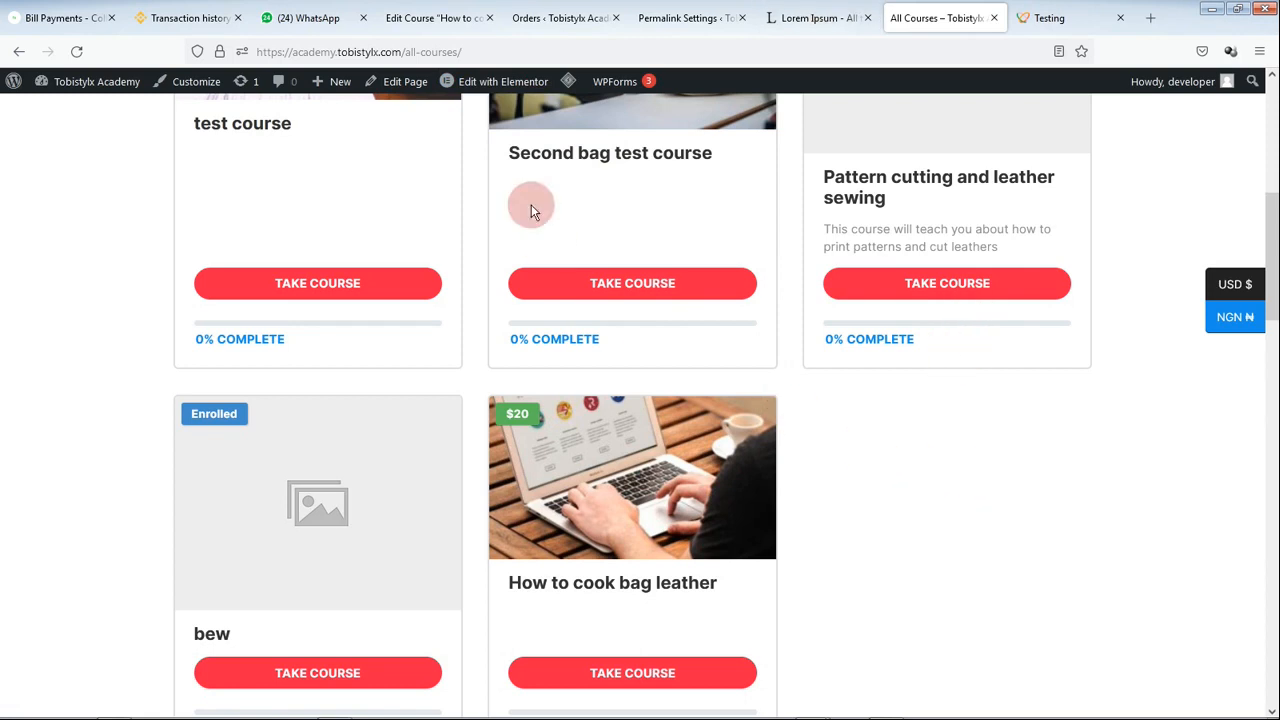
pyautogui.click(428, 18)
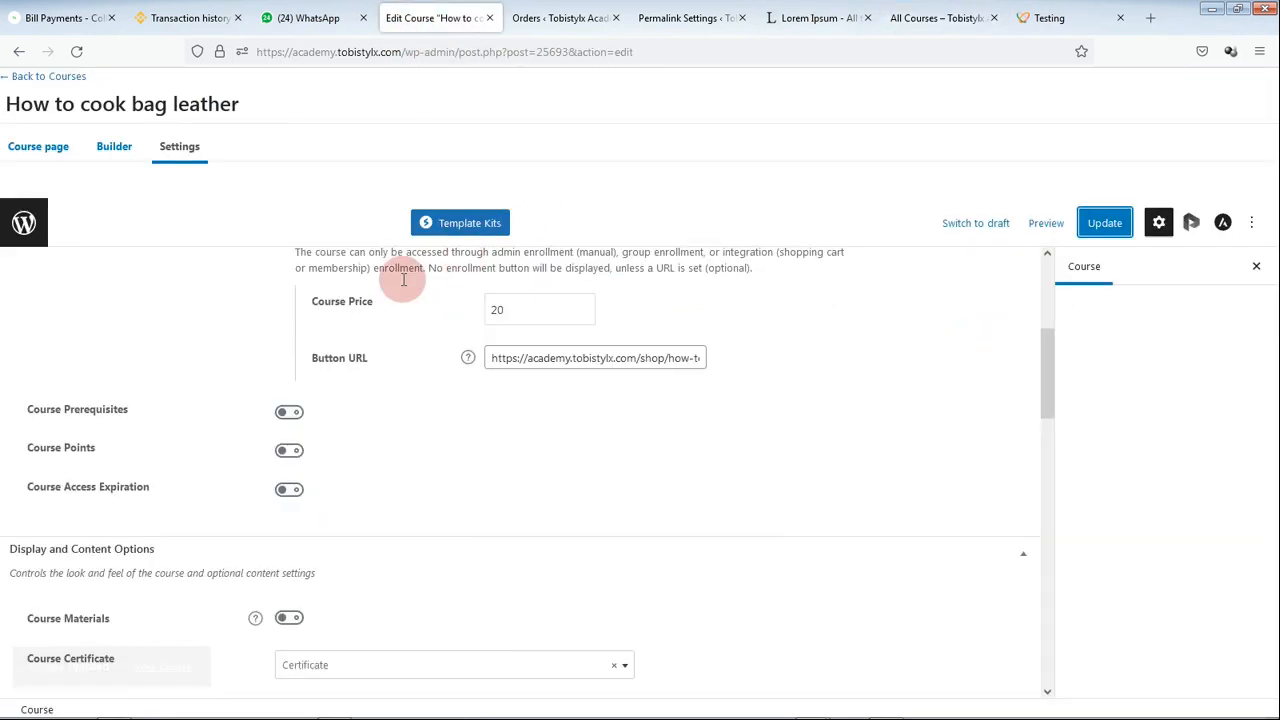
pyautogui.click(22, 76)
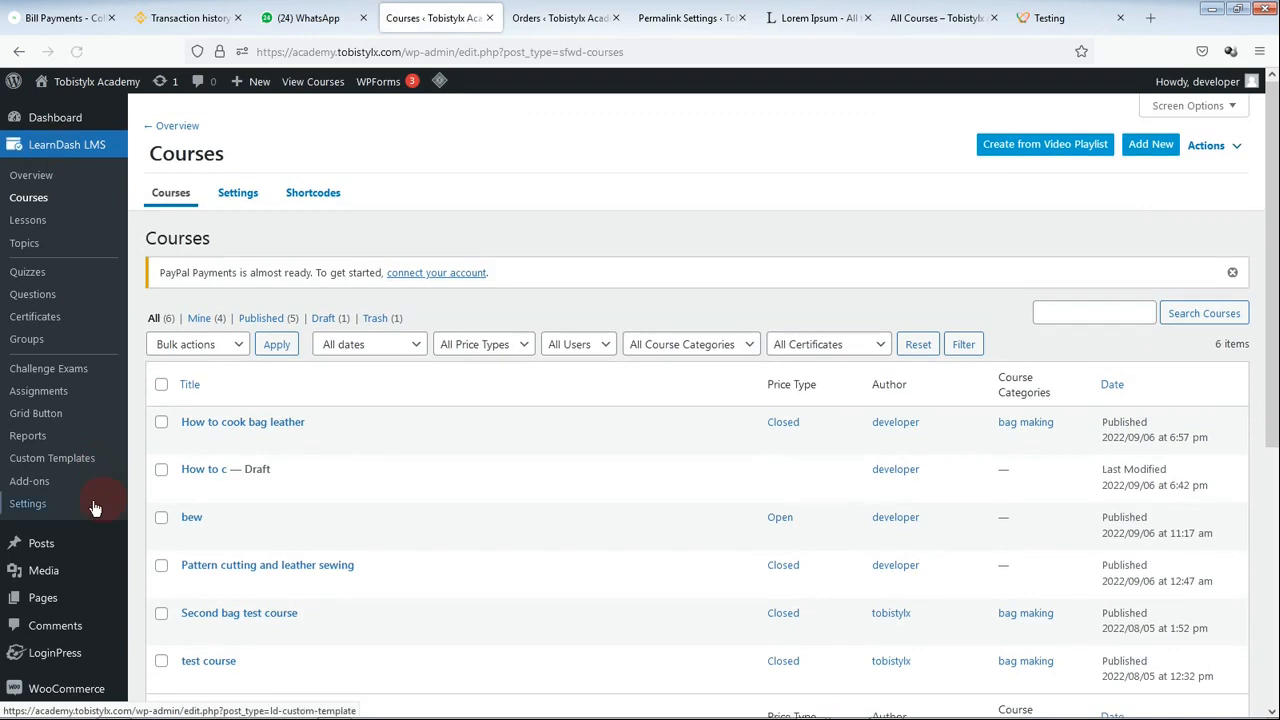
pyautogui.scroll(-2, 30, 515)
pyautogui.moveTo(50, 512)
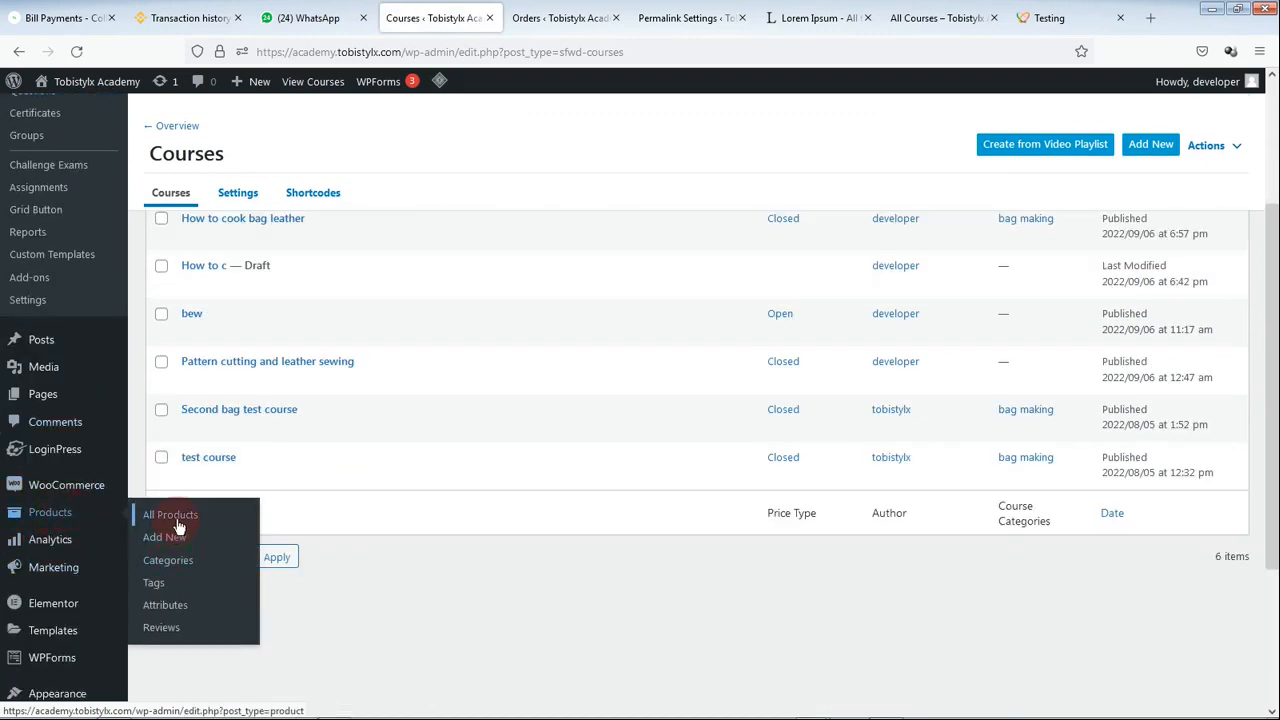
pyautogui.click(224, 543)
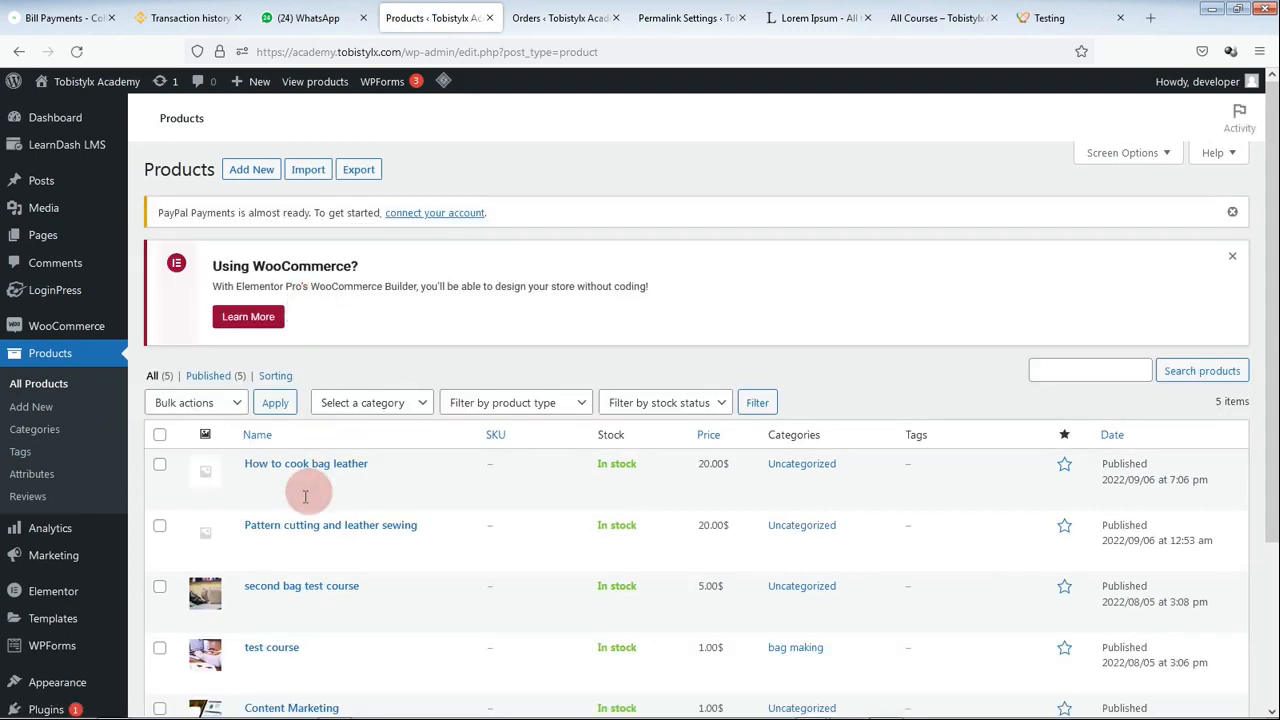
pyautogui.moveTo(302, 490)
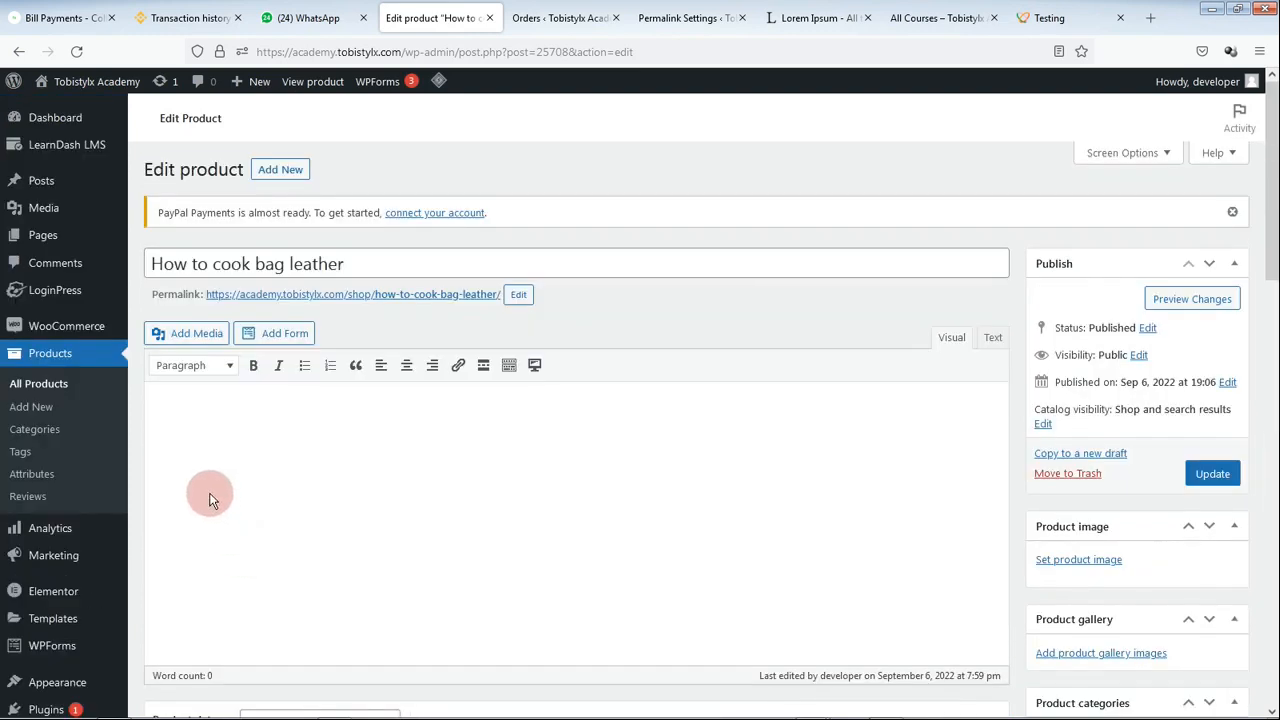
# Step: Select the How to cook bag leather course under LearnDash Courses in Product data, then update the product
pyautogui.scroll(-4, 208, 460)
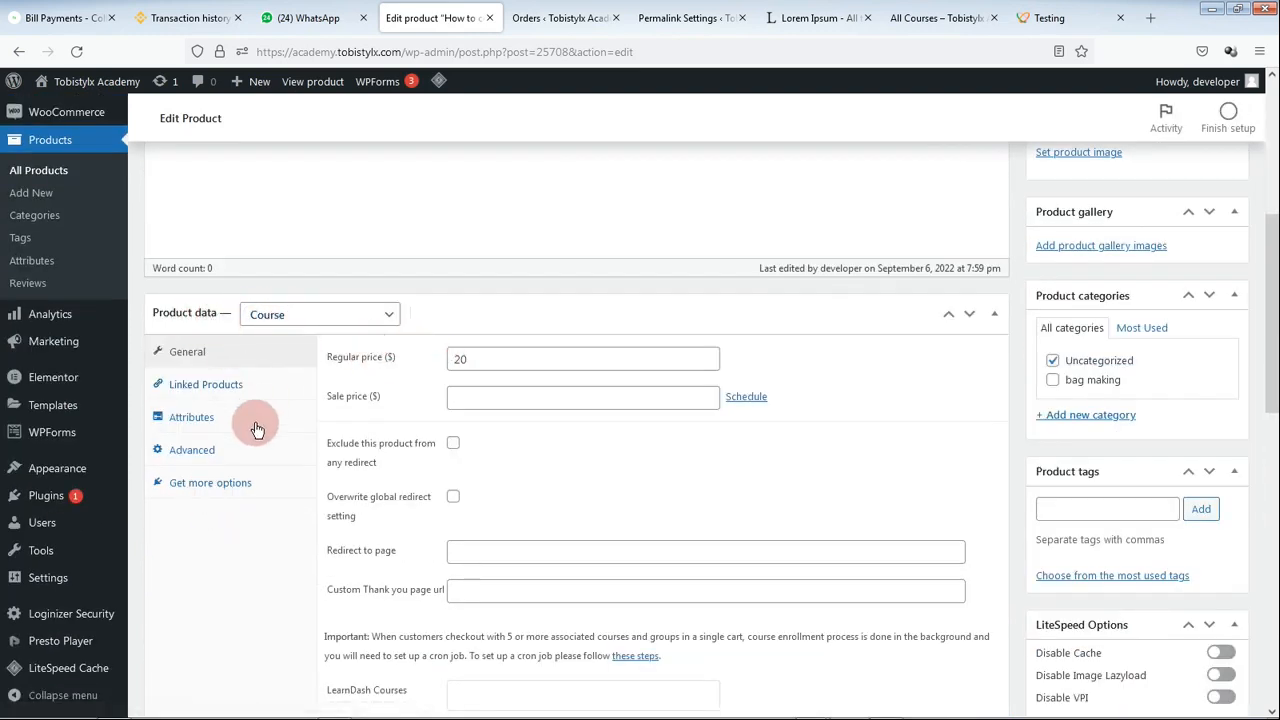
pyautogui.scroll(-5, 257, 428)
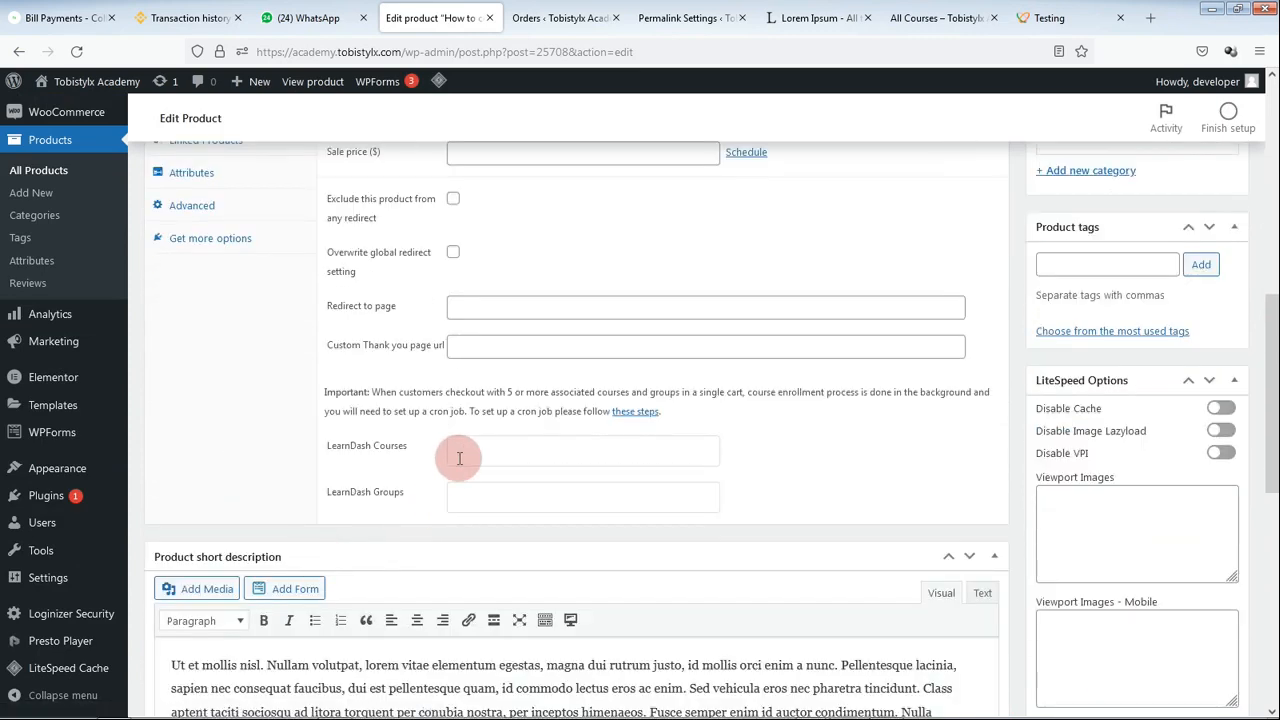
pyautogui.click(458, 455)
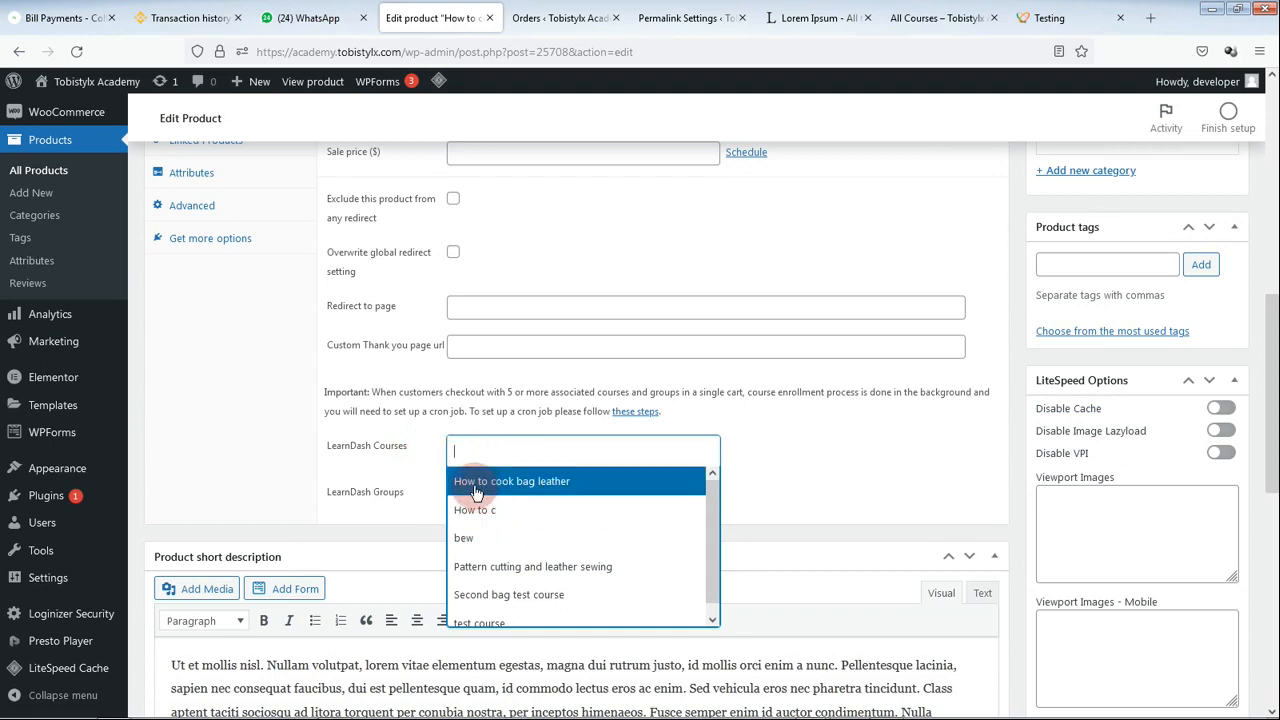
pyautogui.click(548, 488)
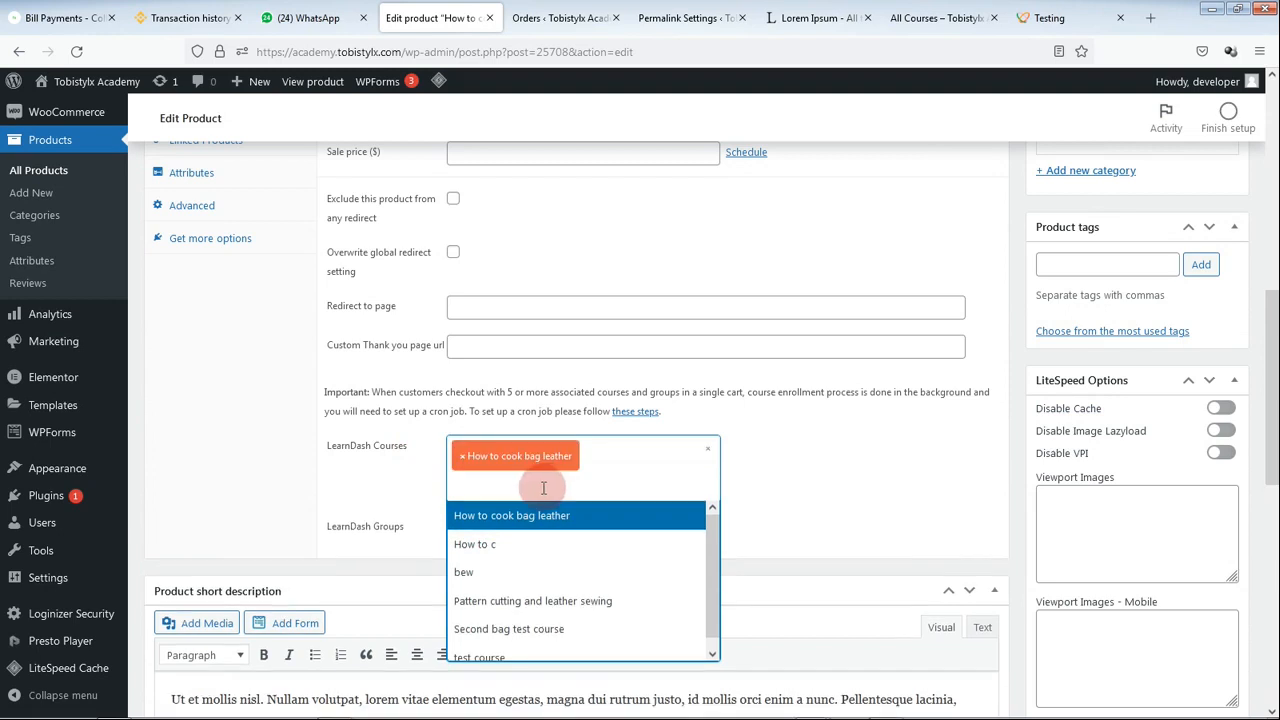
pyautogui.click(375, 490)
pyautogui.scroll(5, 1020, 540)
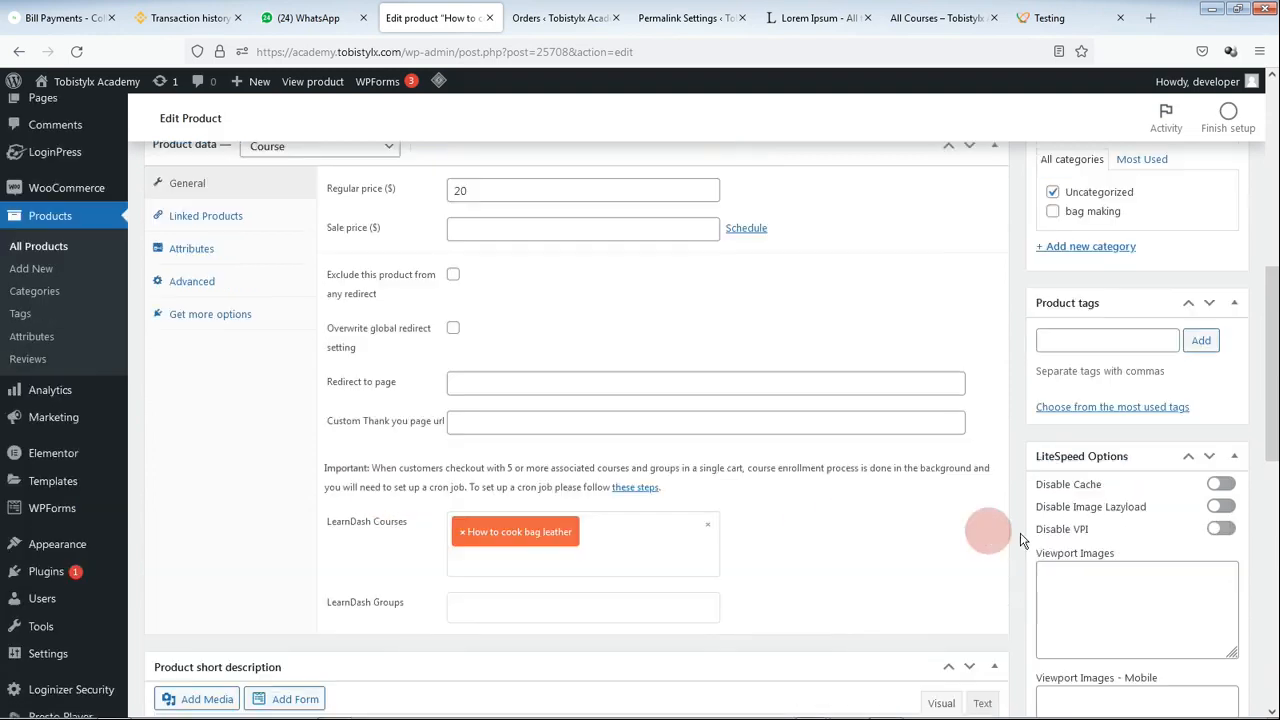
pyautogui.click(1215, 387)
pyautogui.scroll(-8, 1057, 523)
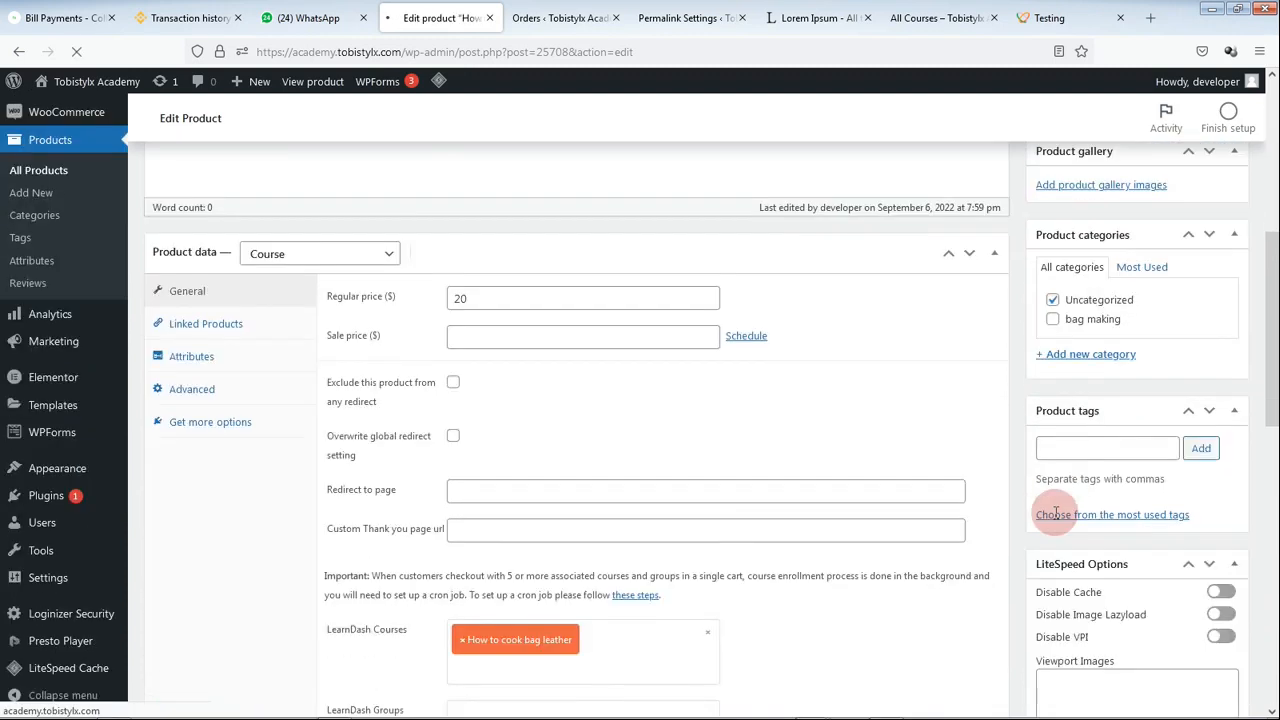
pyautogui.scroll(3, 1057, 525)
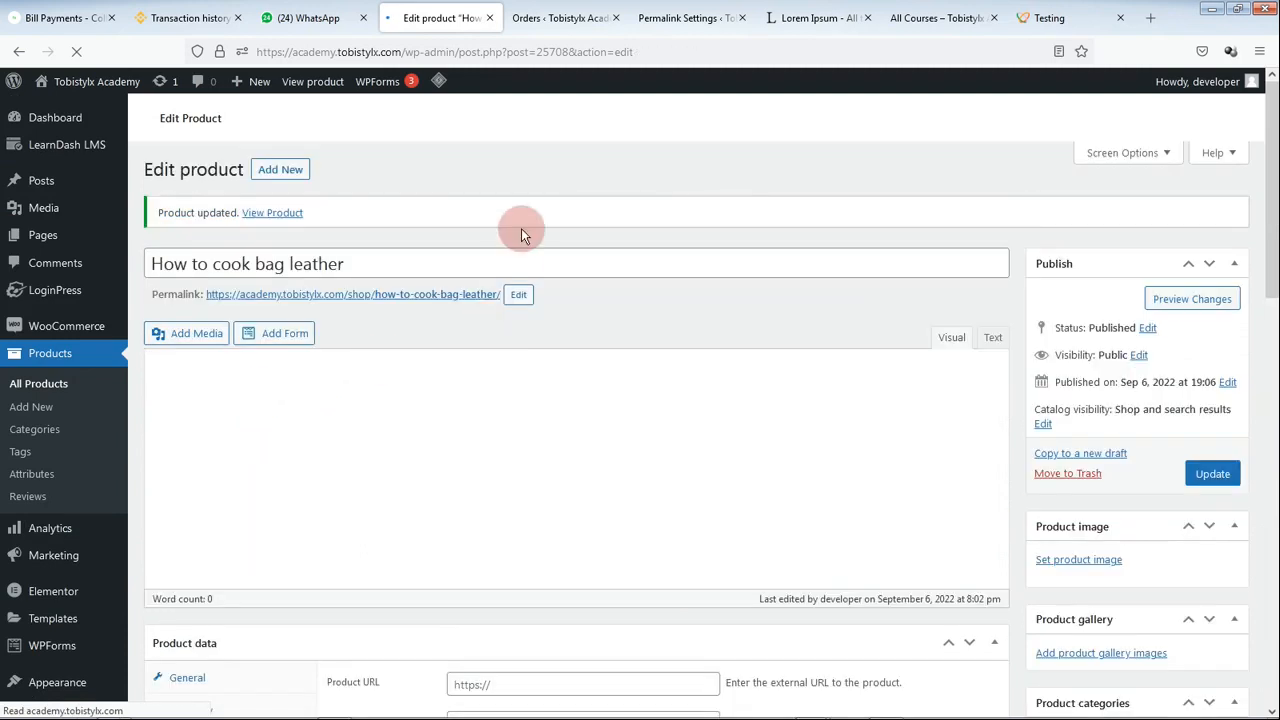
# Step: Reload All Courses and add How to cook bag leather to the cart via TAKE COURSE
pyautogui.click(940, 17)
pyautogui.click(76, 51)
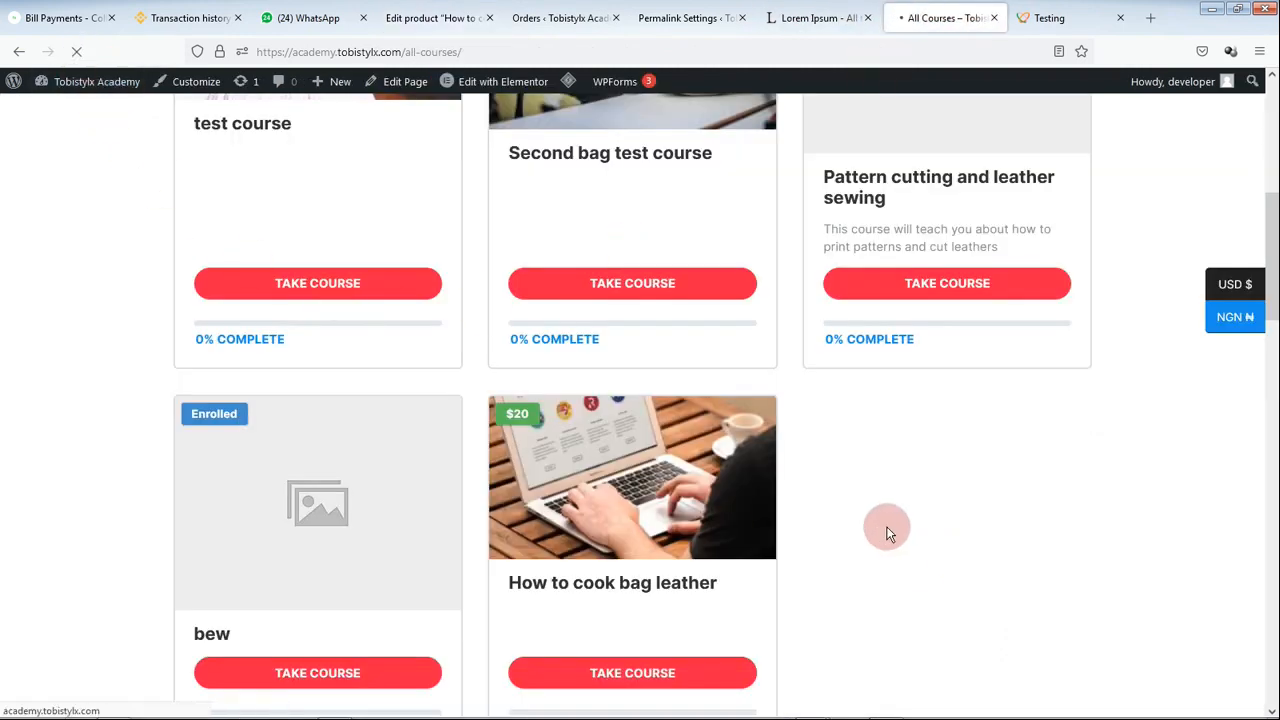
pyautogui.click(604, 678)
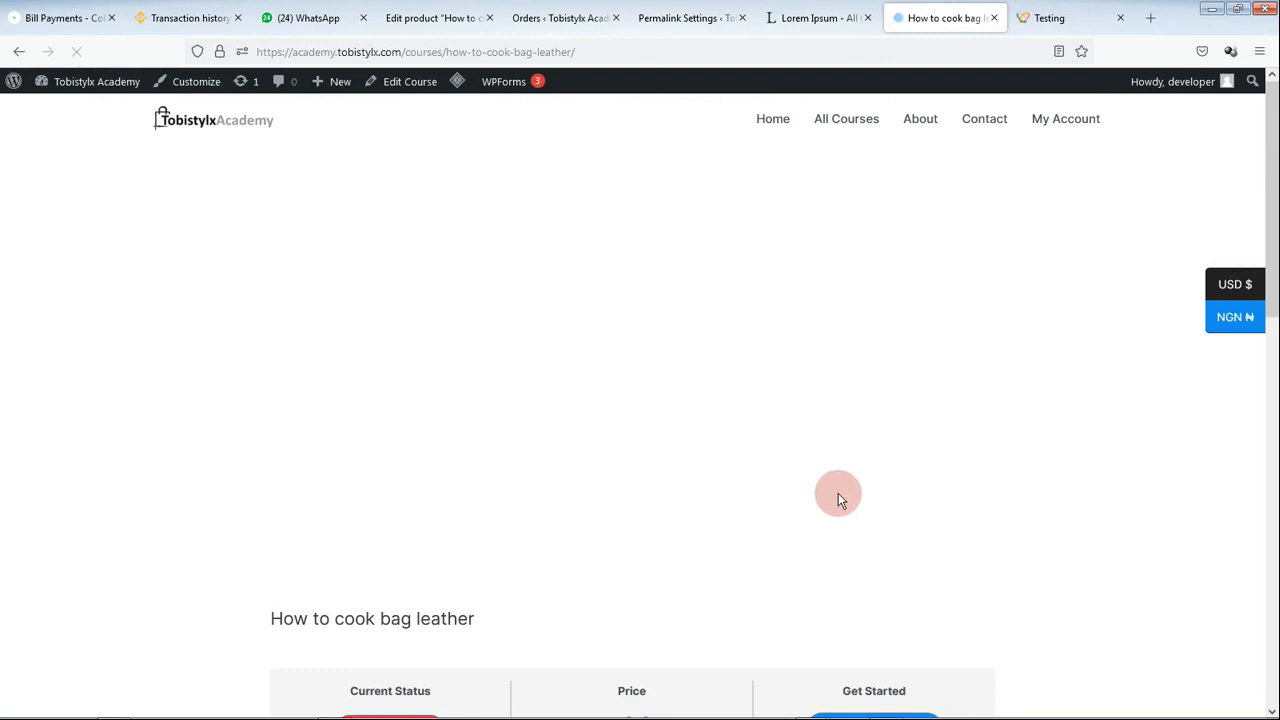
pyautogui.scroll(-5, 637, 500)
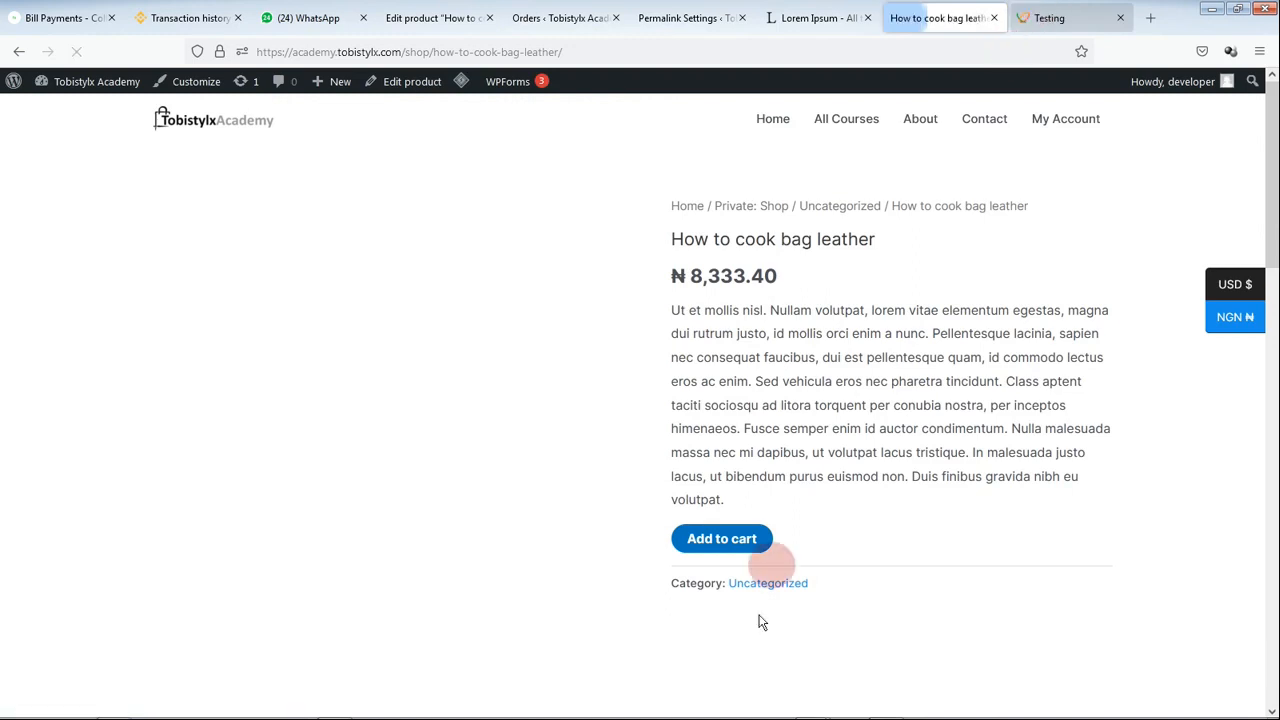
pyautogui.click(729, 545)
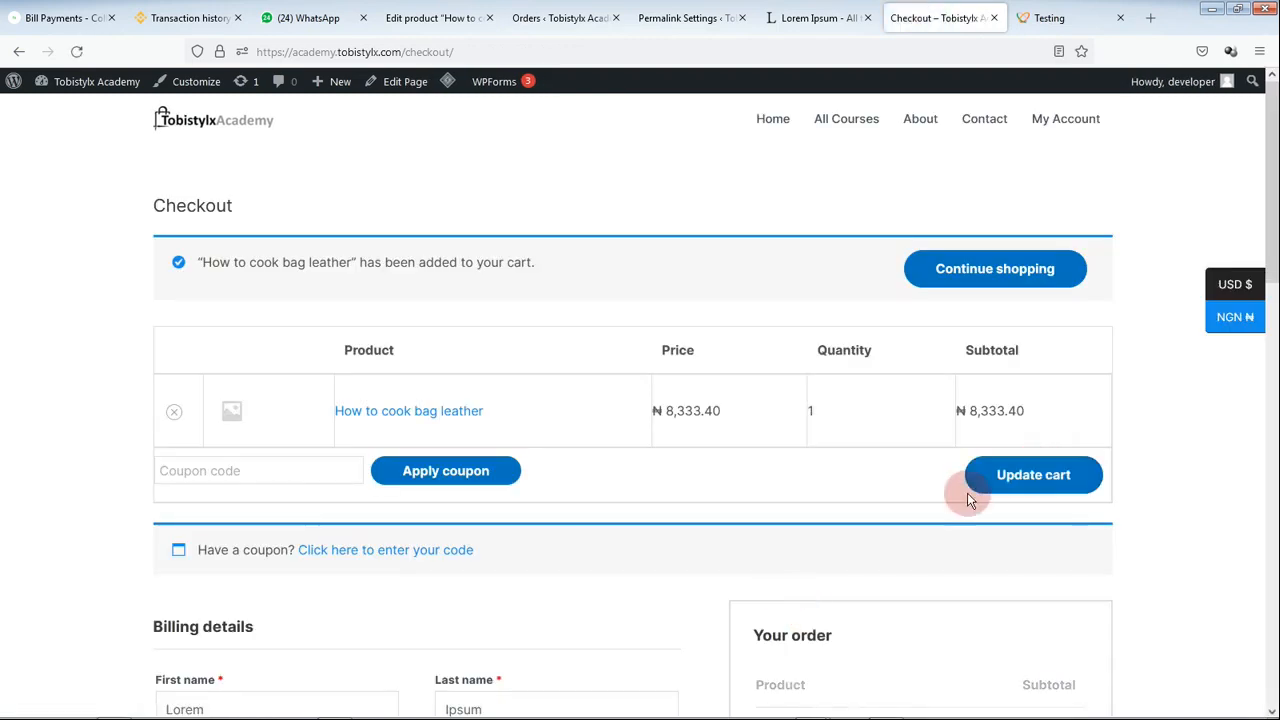
# Step: Place the ₦8,333.40 order at checkout
pyautogui.scroll(-3, 955, 515)
pyautogui.scroll(-2, 940, 530)
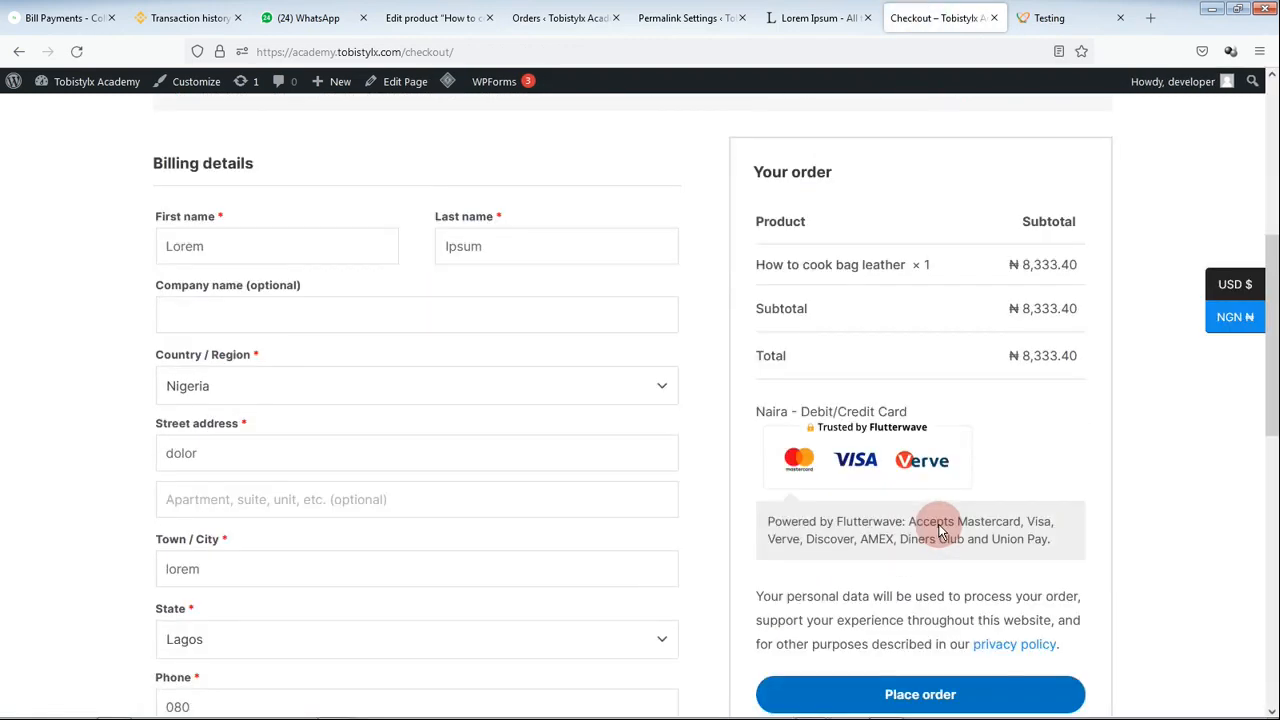
pyautogui.click(951, 588)
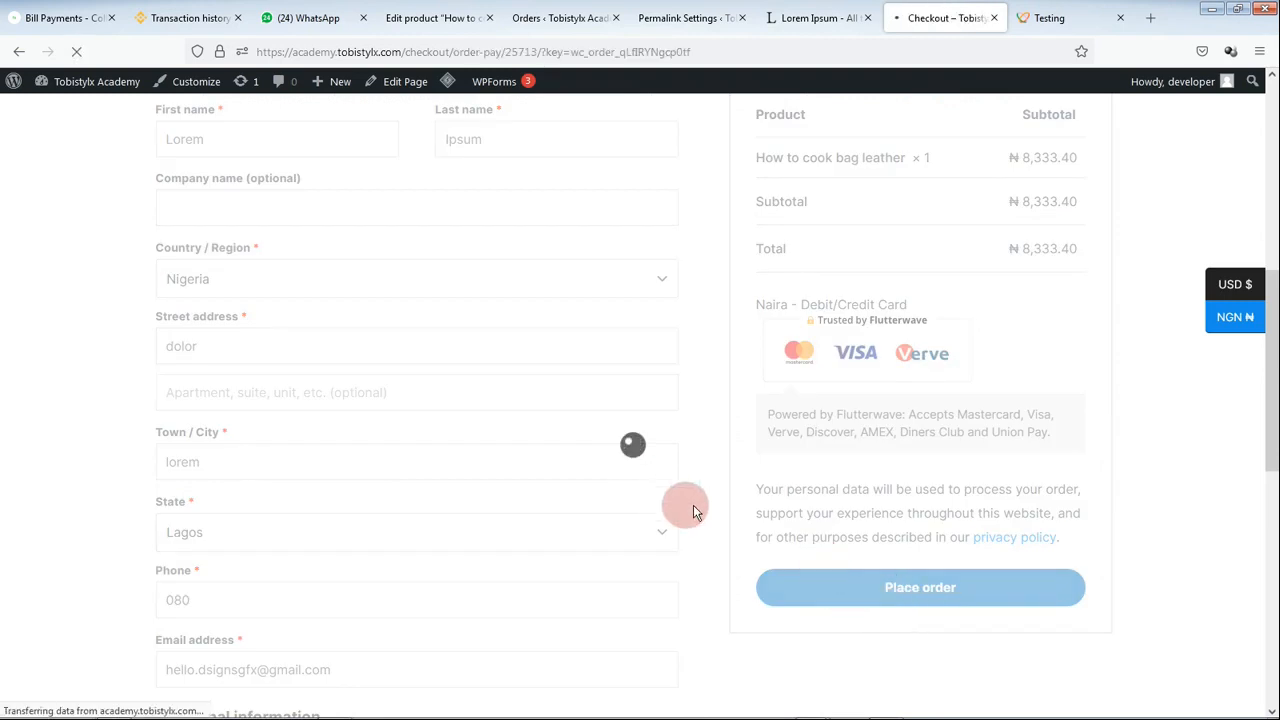
# Step: Fill in the saved test card number and expiry, then pay NGN 8,333.40
pyautogui.click(466, 585)
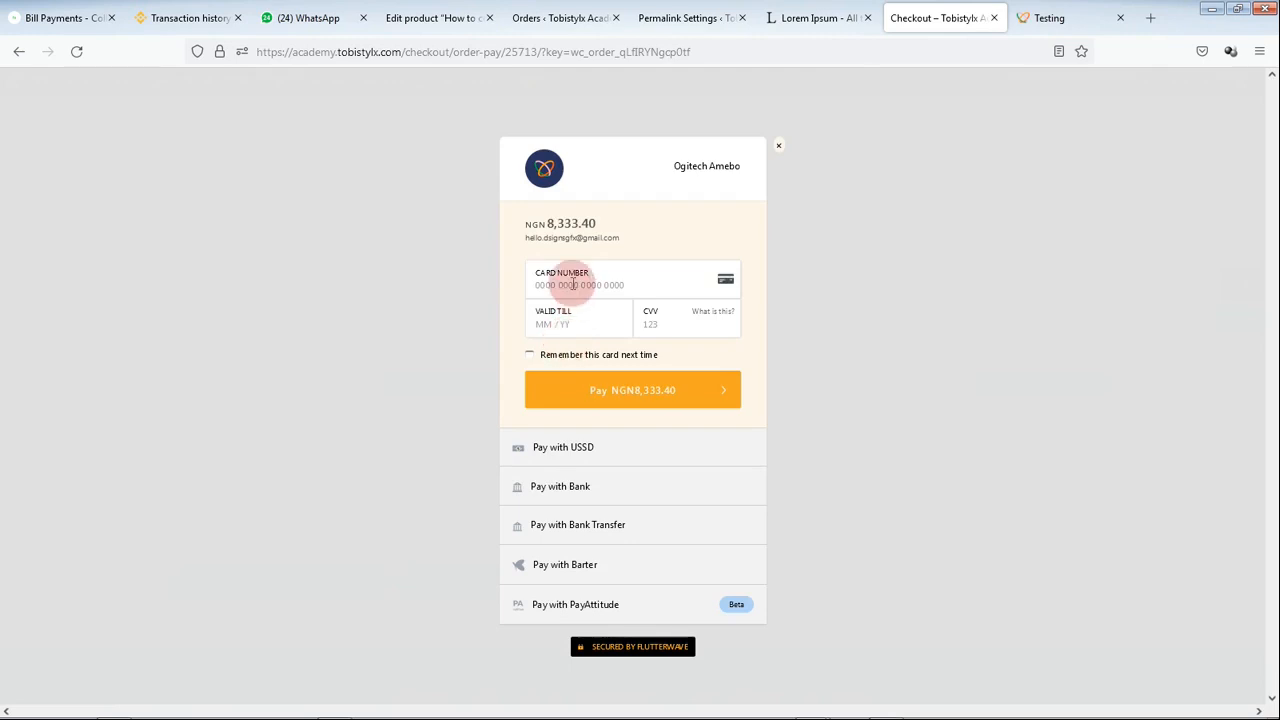
pyautogui.click(570, 293)
pyautogui.hotkey('ctrl', 'v')
pyautogui.click(571, 323)
pyautogui.click(570, 326)
pyautogui.click(569, 334)
pyautogui.click(578, 390)
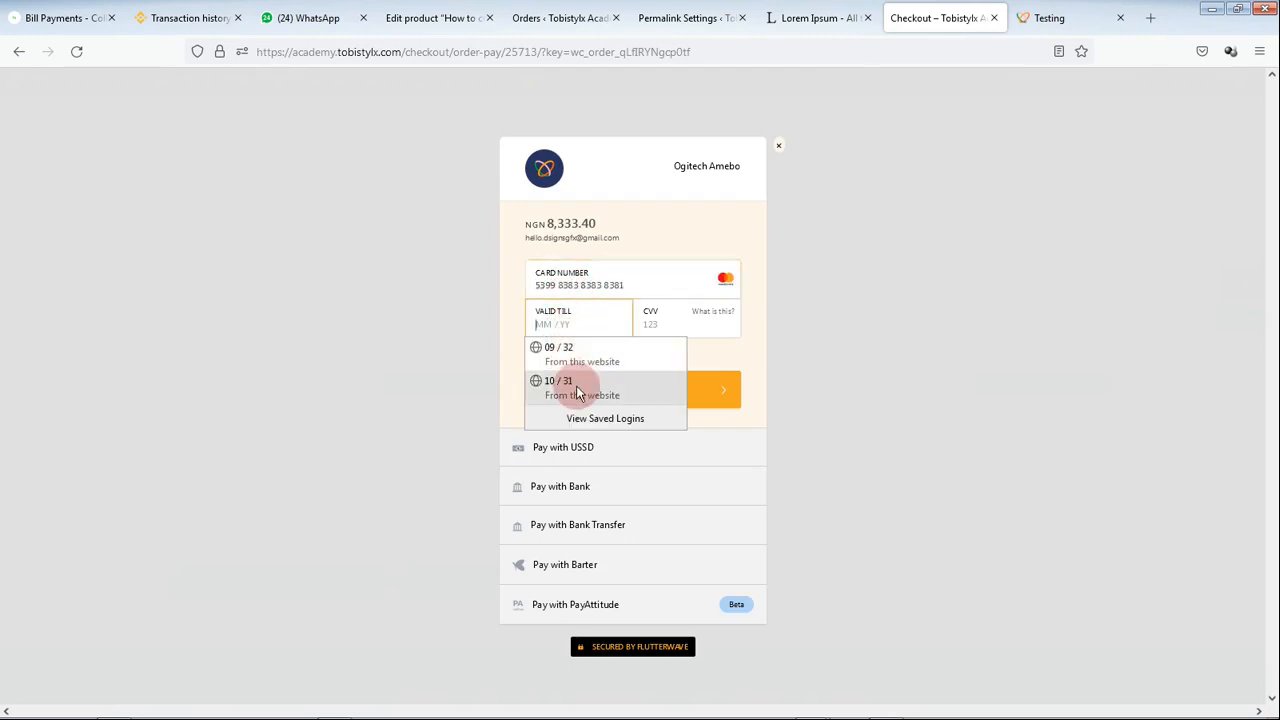
pyautogui.click(577, 389)
pyautogui.click(603, 392)
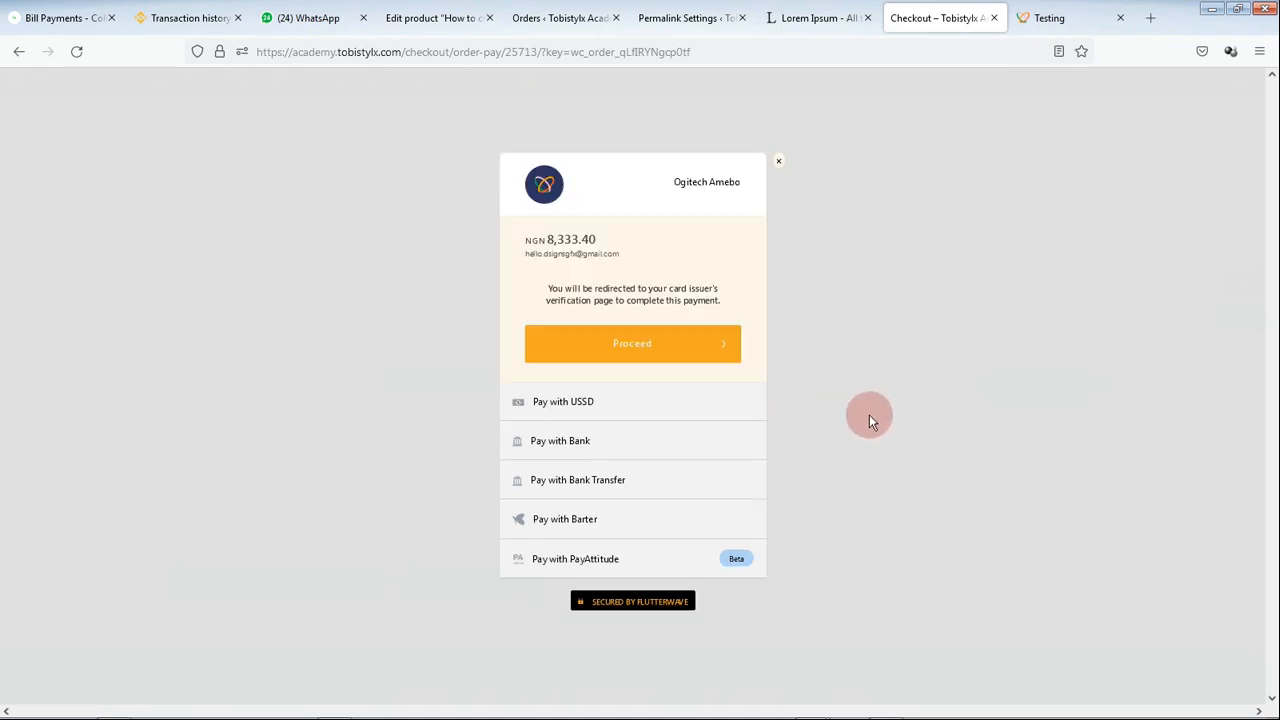
# Step: Proceed to card verification and submit the test one-time password
pyautogui.click(706, 358)
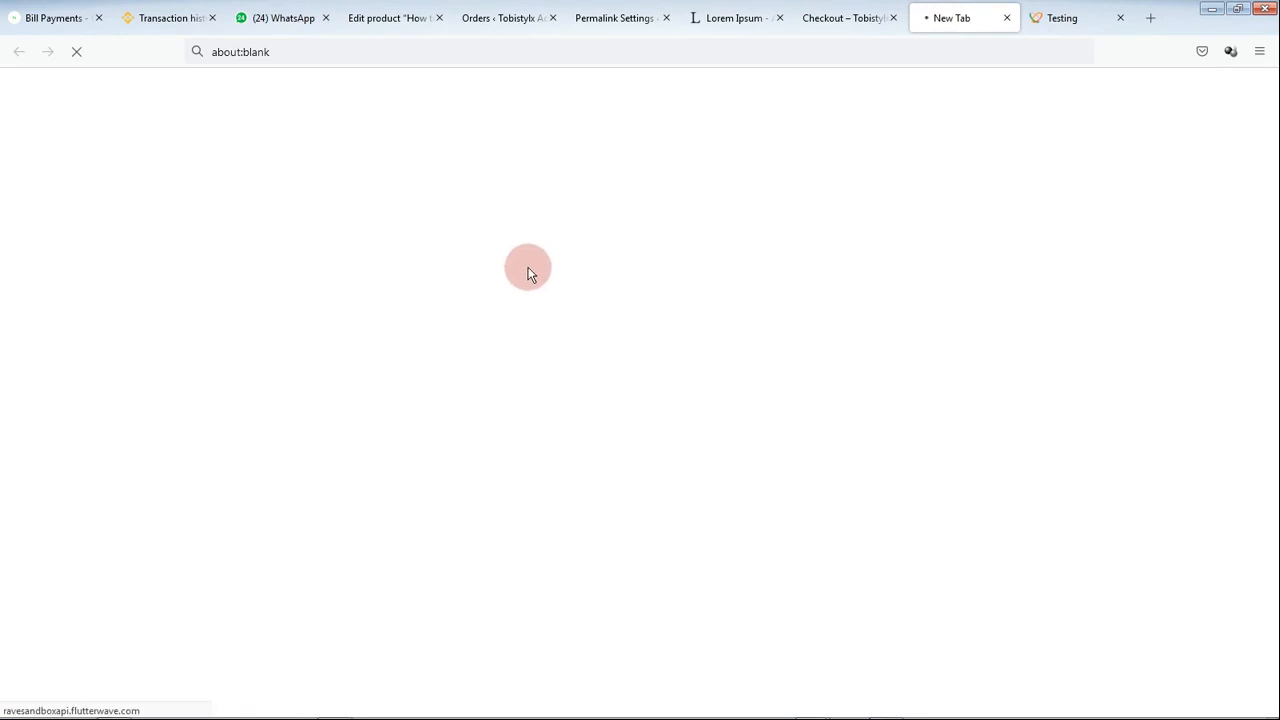
pyautogui.click(528, 267)
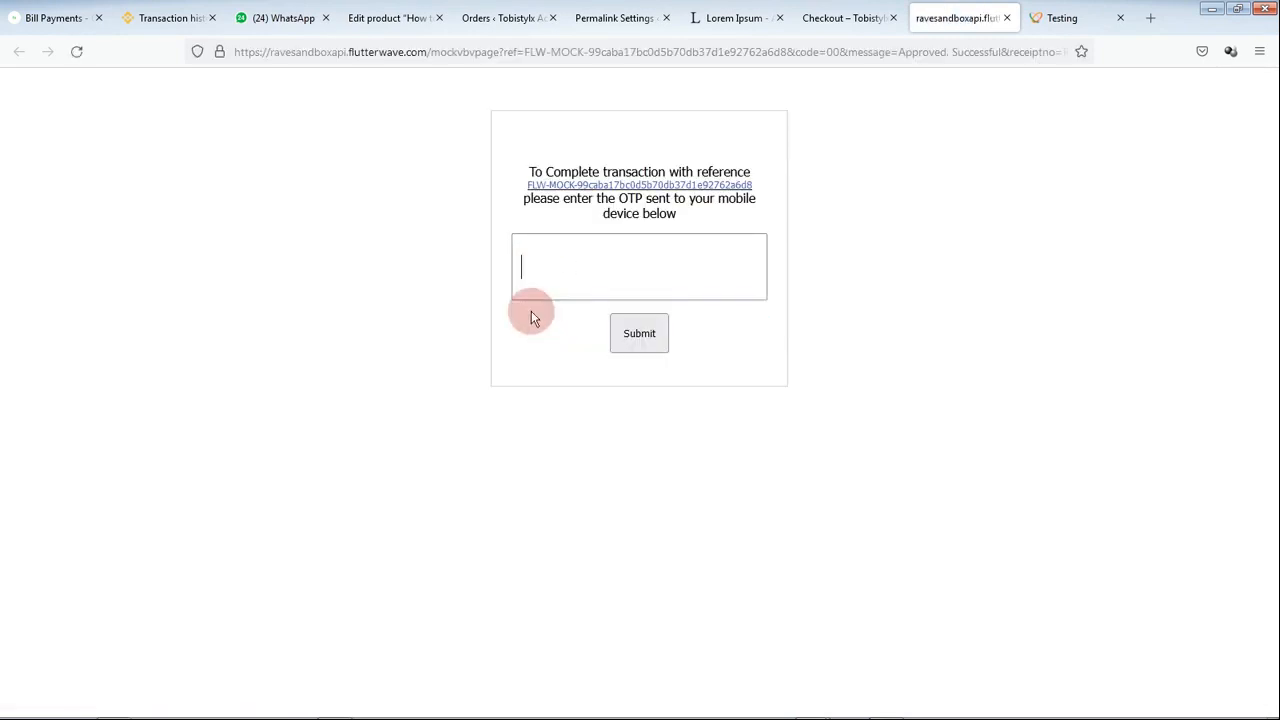
pyautogui.write('12345')
pyautogui.click(640, 334)
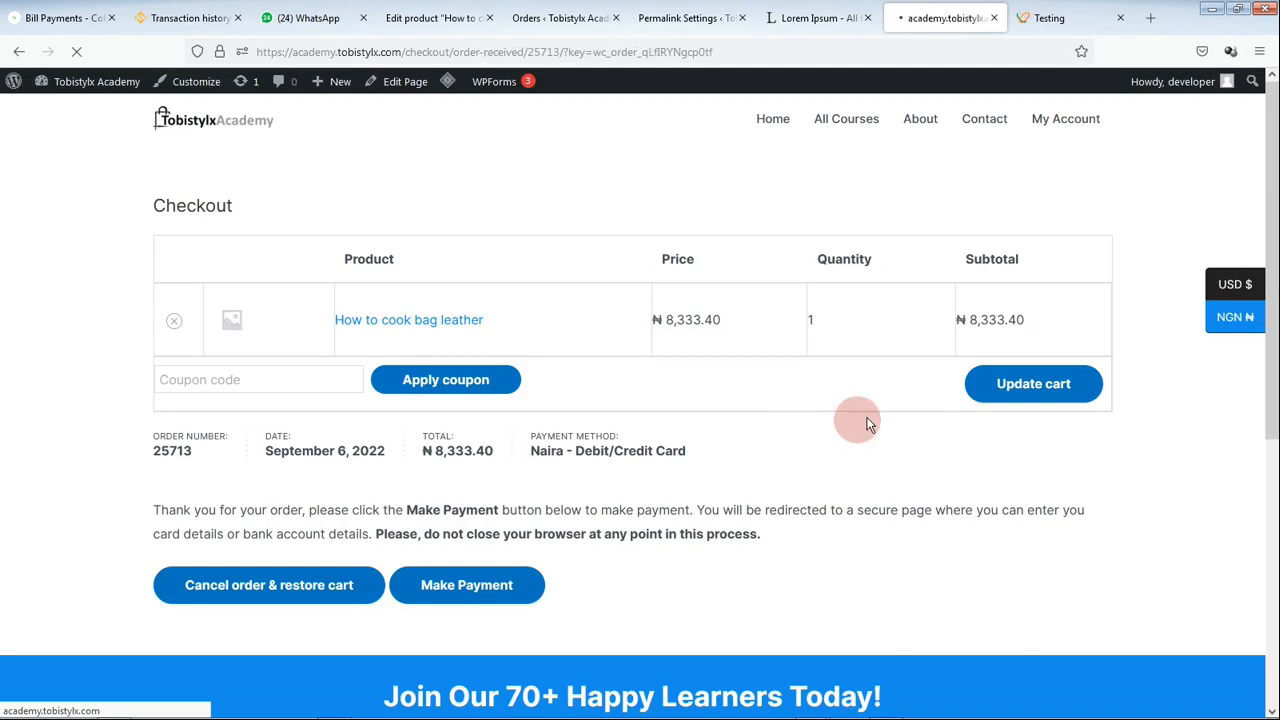
# Step: Return Home and confirm How to cook bag leather shows Enrolled at 0% complete
pyautogui.click(768, 119)
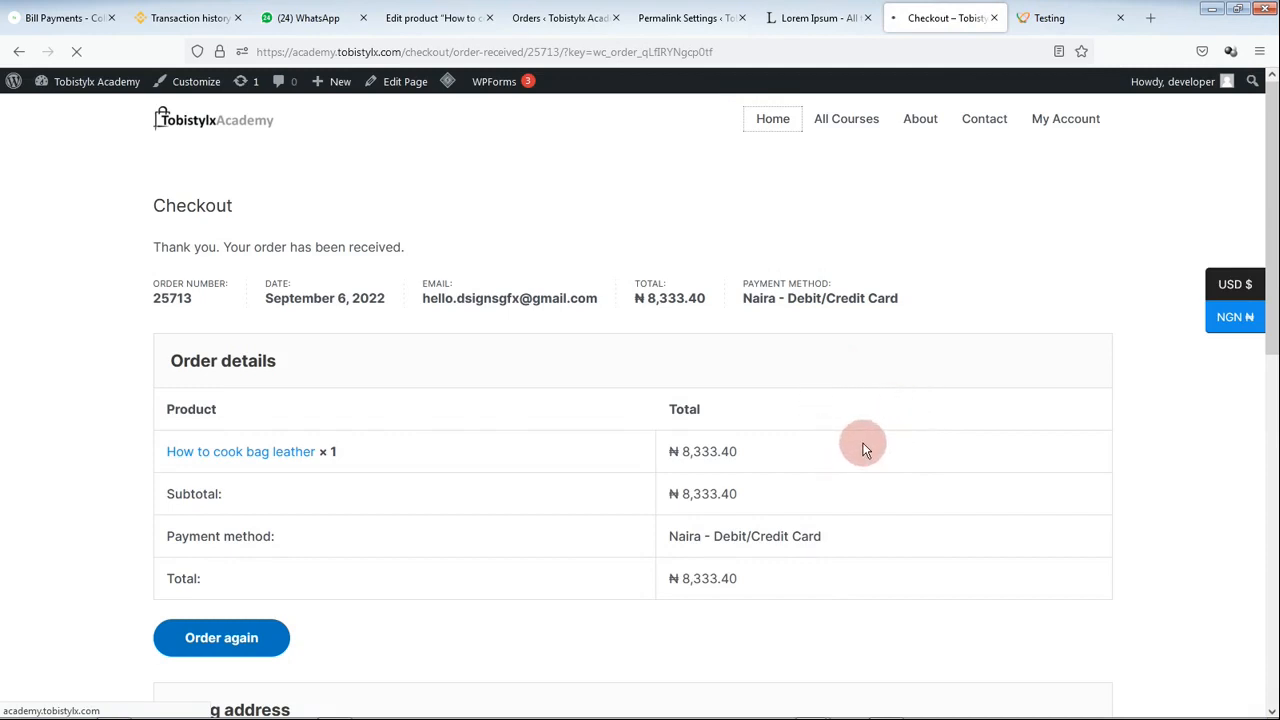
pyautogui.scroll(-2, 860, 450)
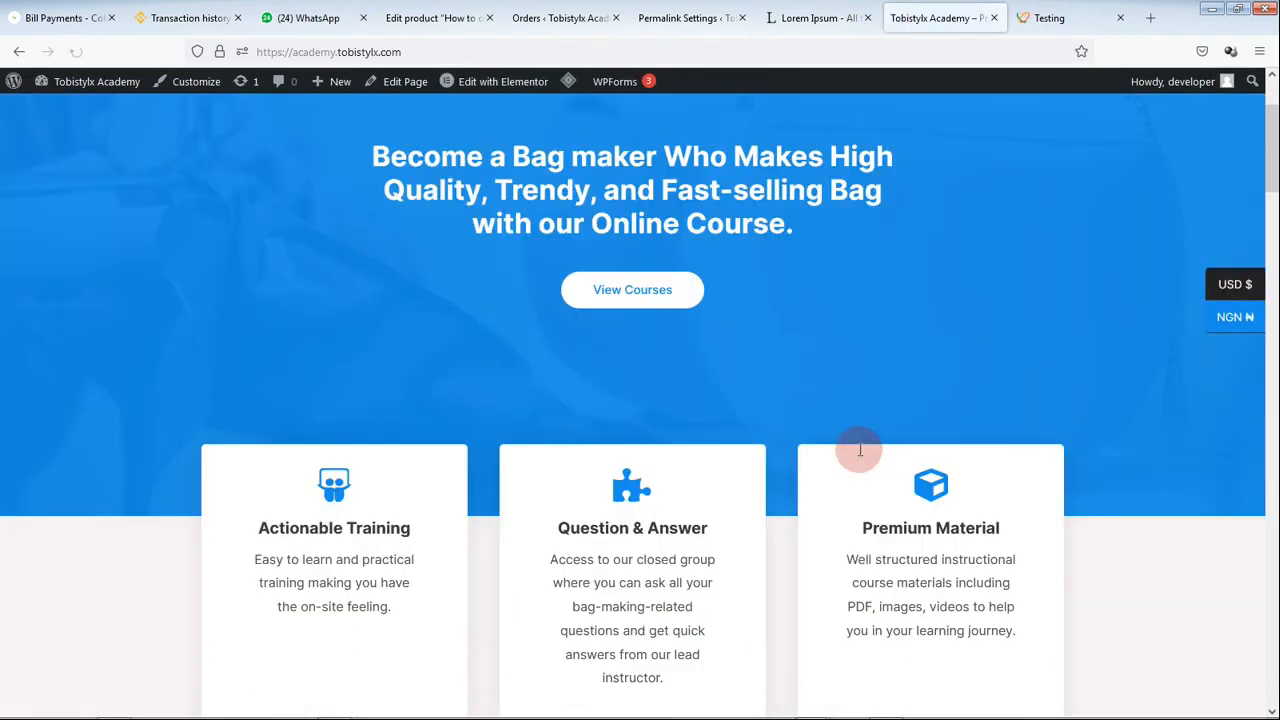
pyautogui.scroll(-10, 858, 449)
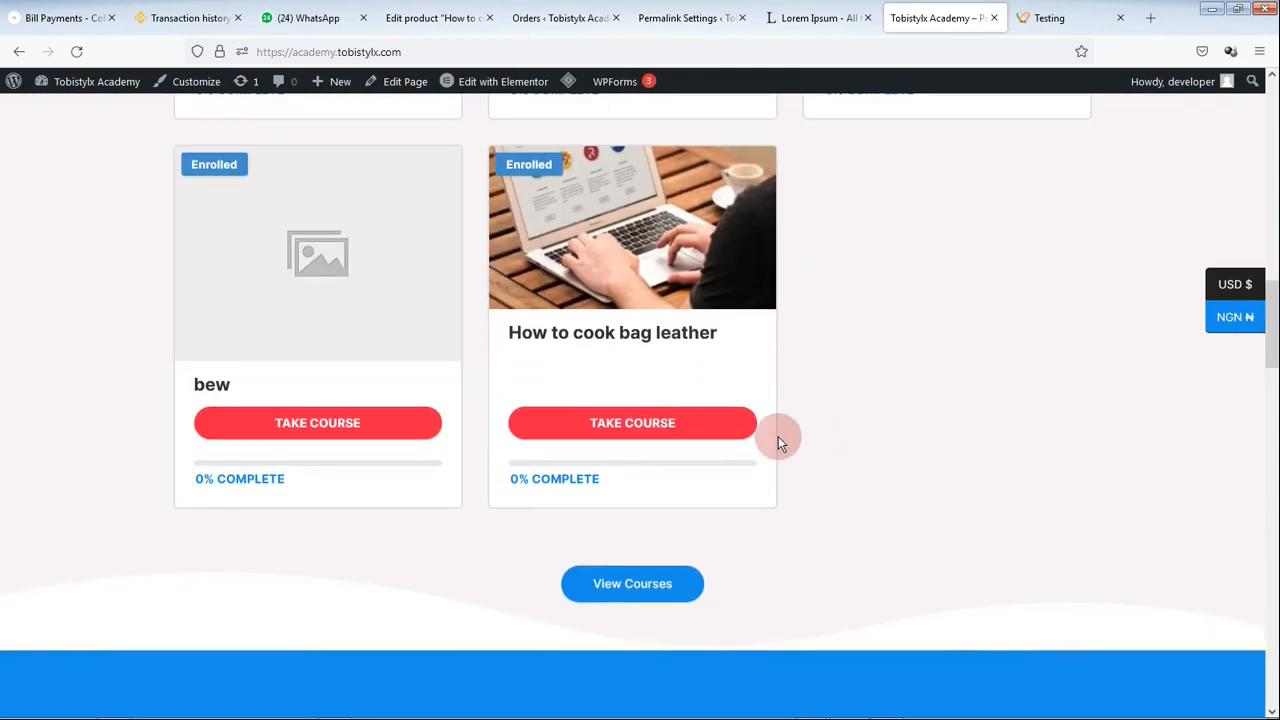
pyautogui.scroll(2, 778, 436)
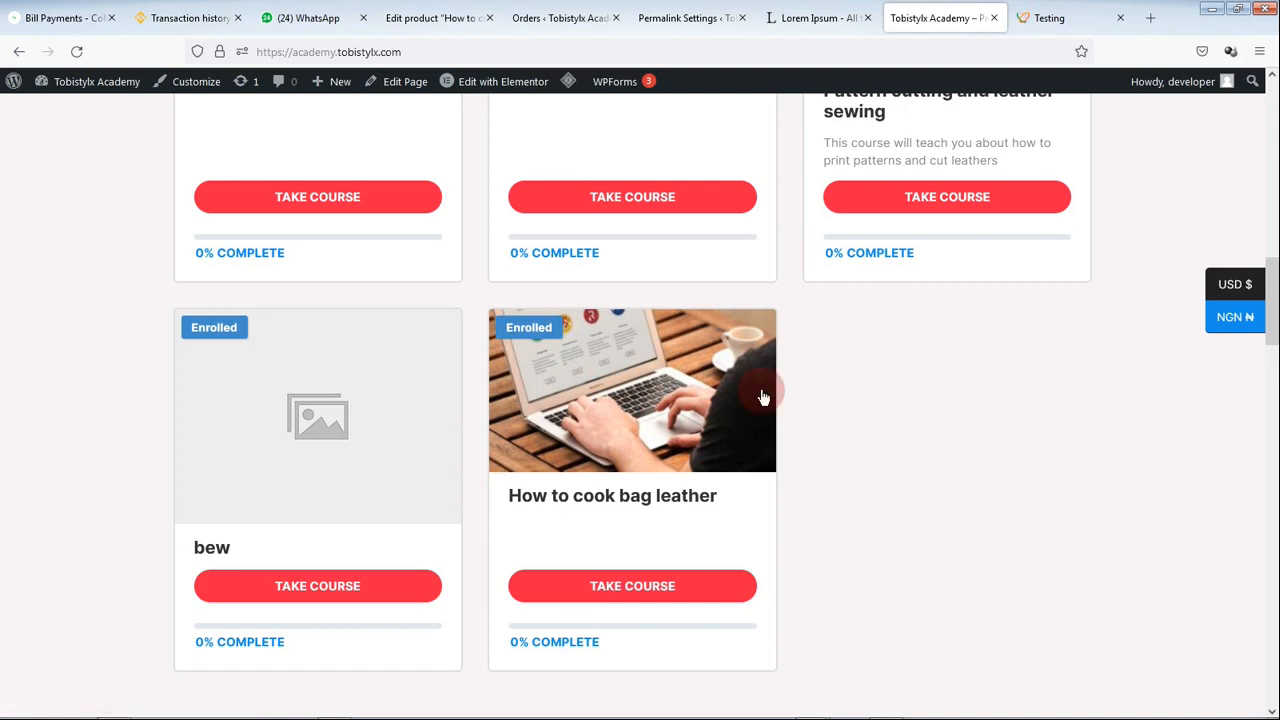
pyautogui.scroll(1, 723, 494)
pyautogui.scroll(1, 680, 505)
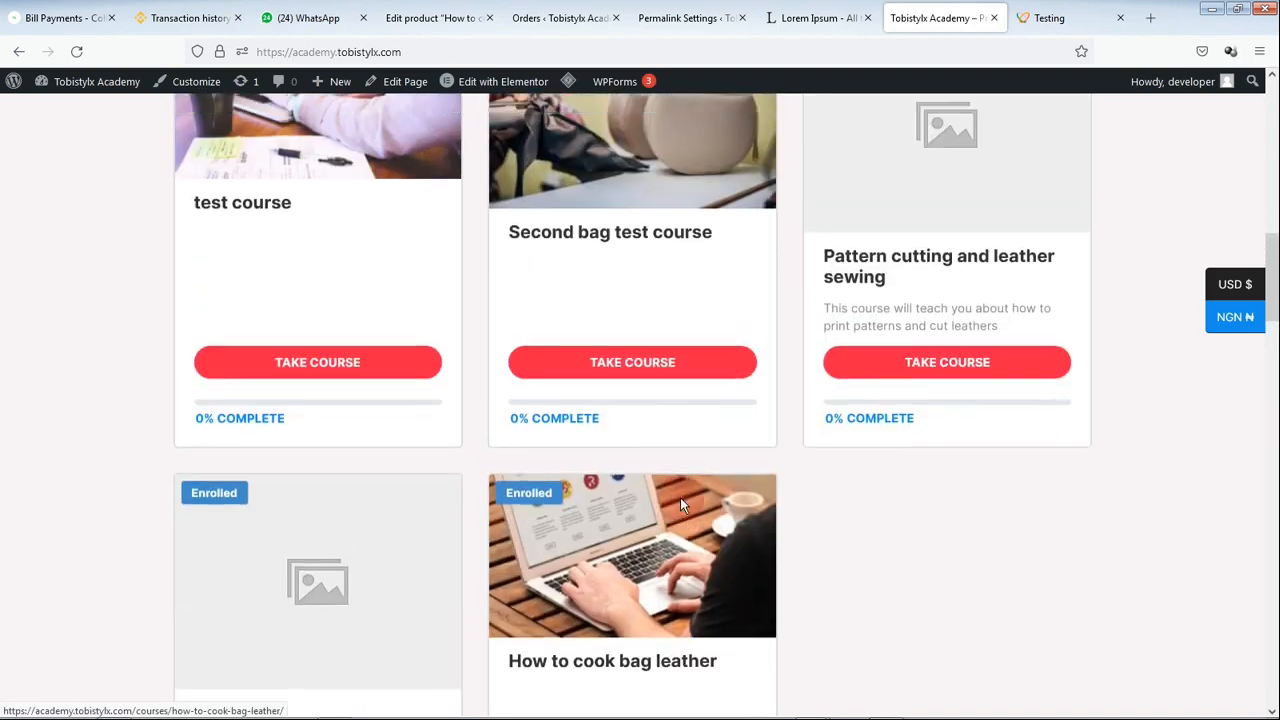
pyautogui.scroll(1, 680, 505)
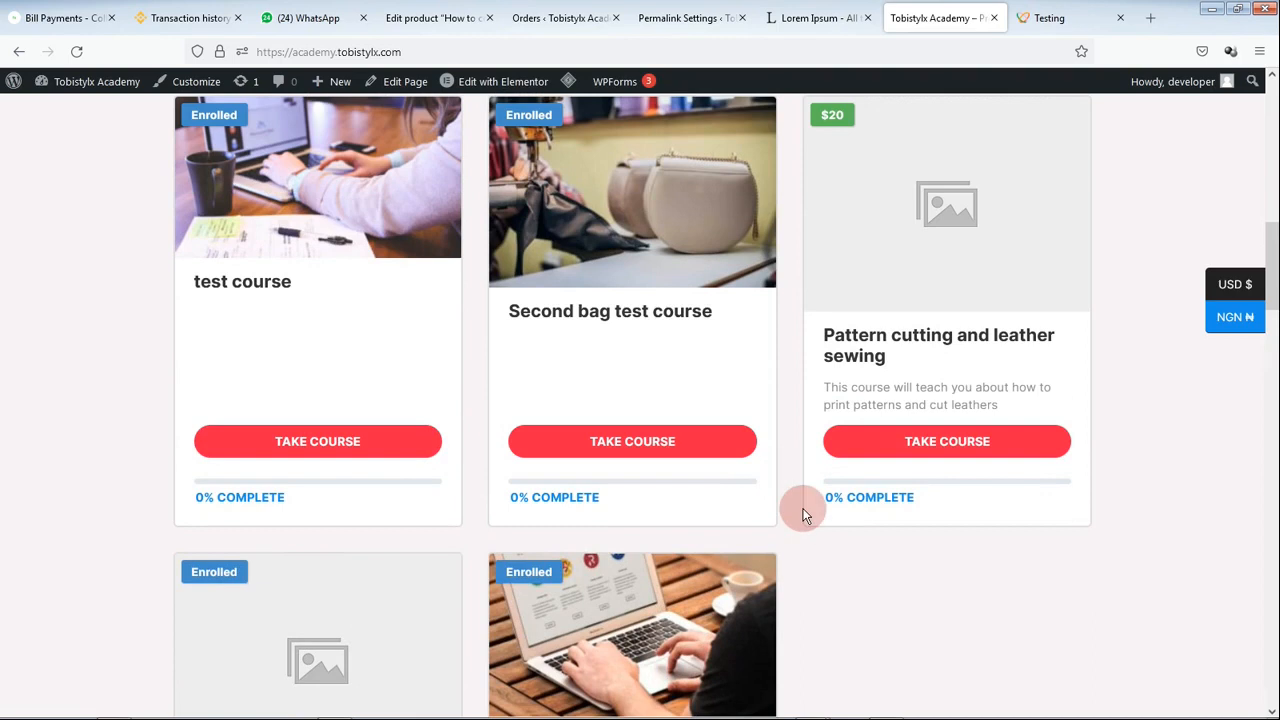